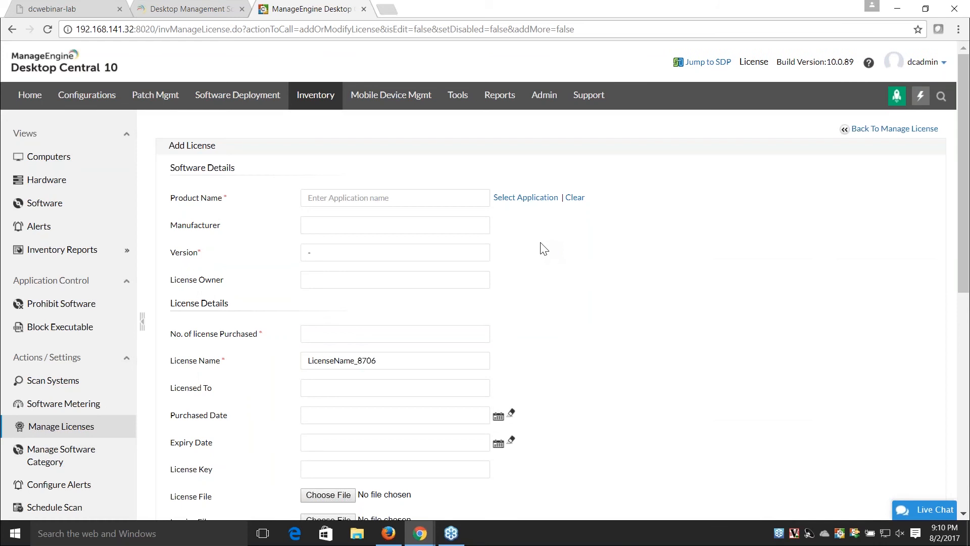
Step: Search the selectable applications for "office", look through the Microsoft Office entries and leave the selection without choosing one
left_click(467, 200)
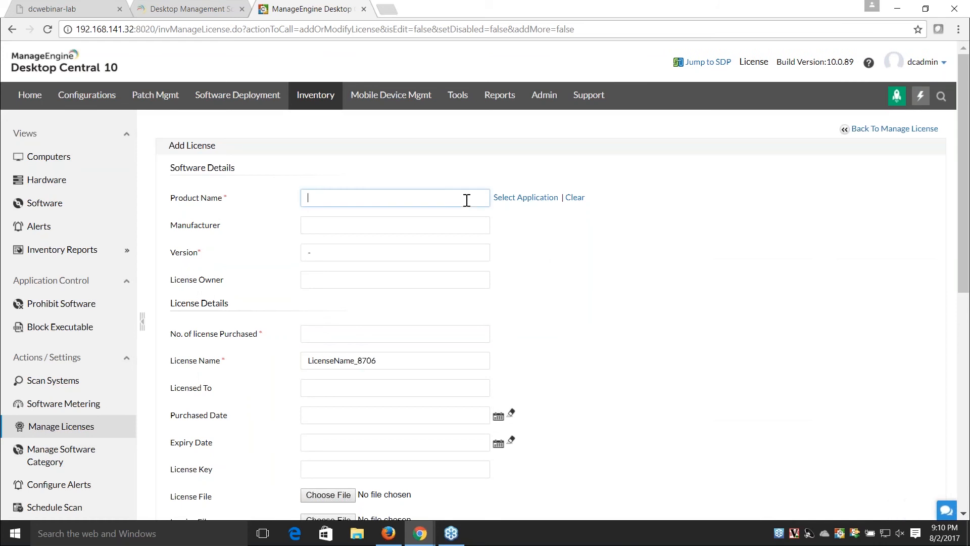
left_click(506, 201)
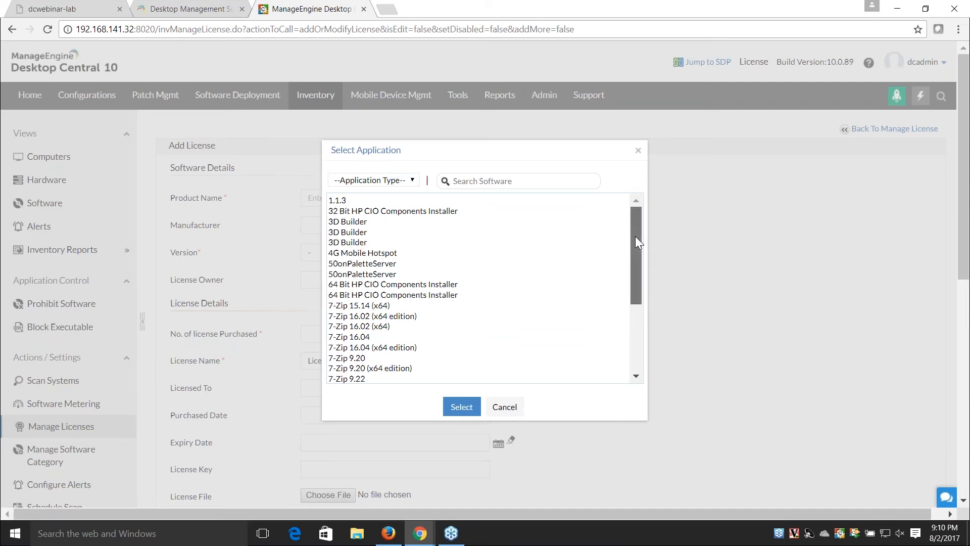
left_click_drag(635, 235, 634, 336)
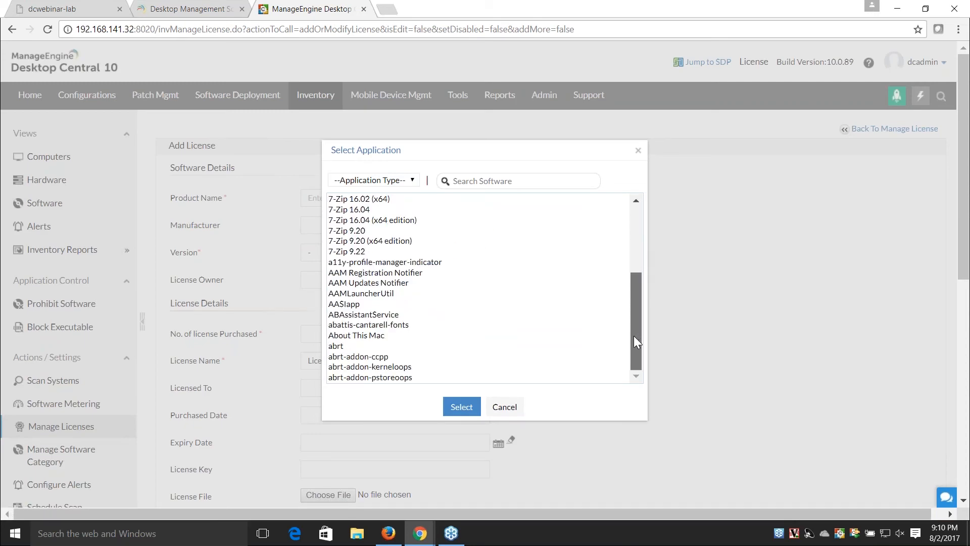
left_click(512, 183)
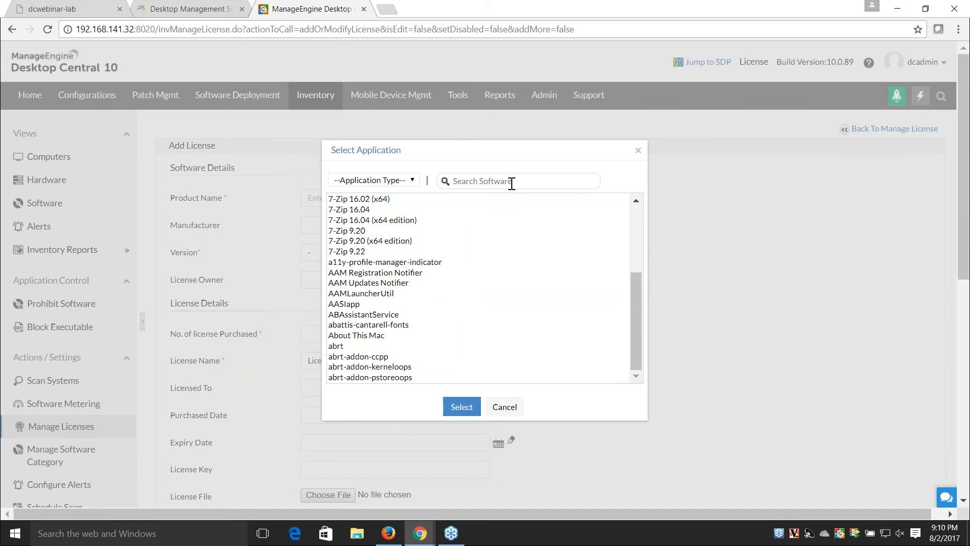
type("office")
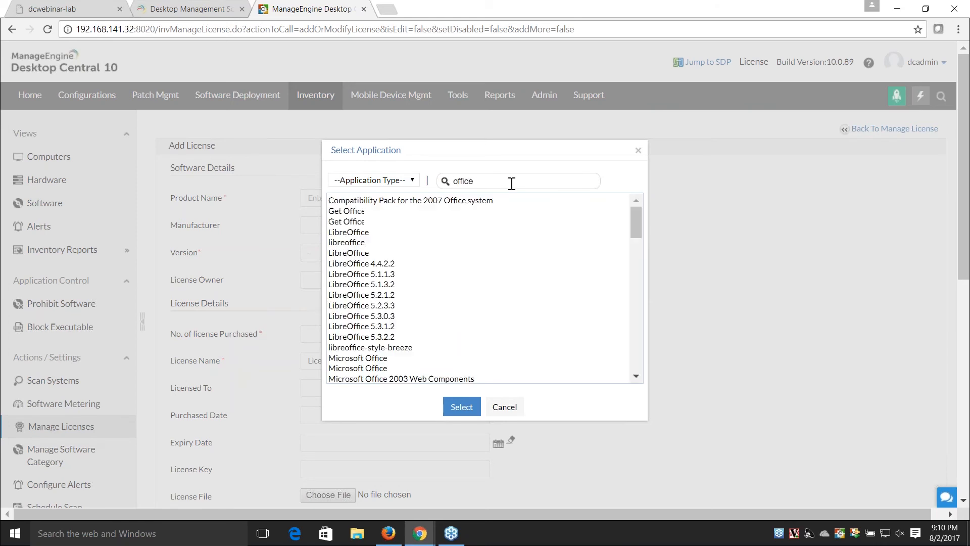
scroll(528, 277, "down", 3)
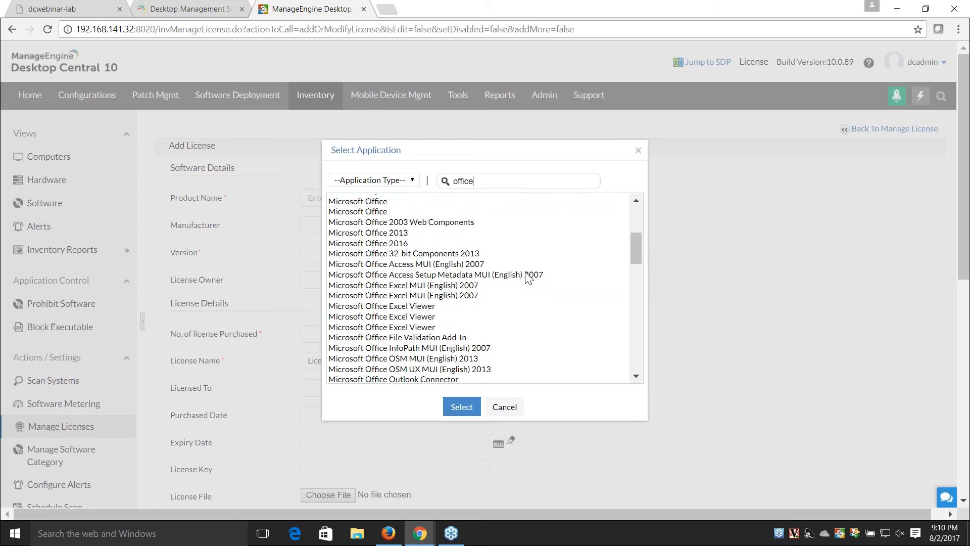
scroll(528, 278, "down", 3)
scroll(527, 278, "down", 5)
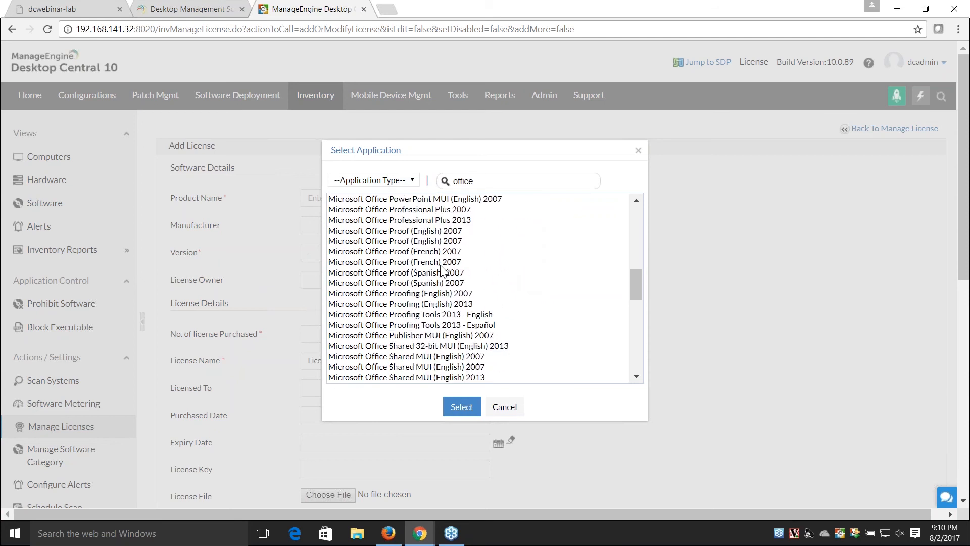
left_click(503, 407)
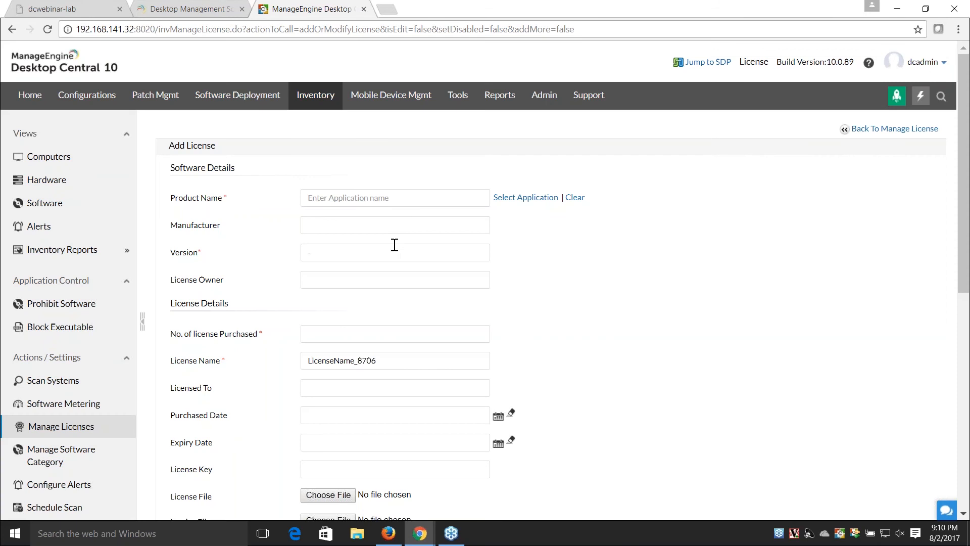
Step: Choose 7-Zip 16.04 from the application list as the product for the new license
left_click(526, 202)
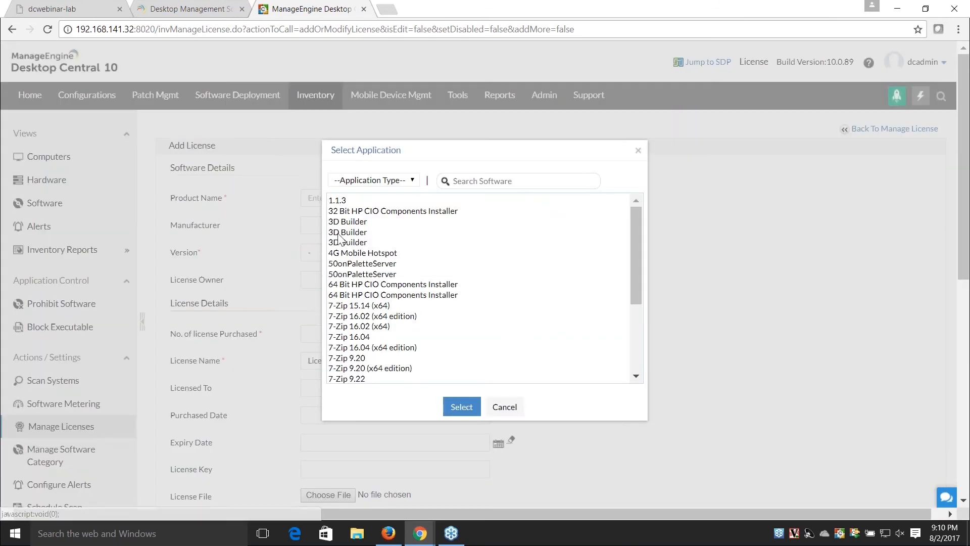
left_click(365, 337)
left_click(463, 409)
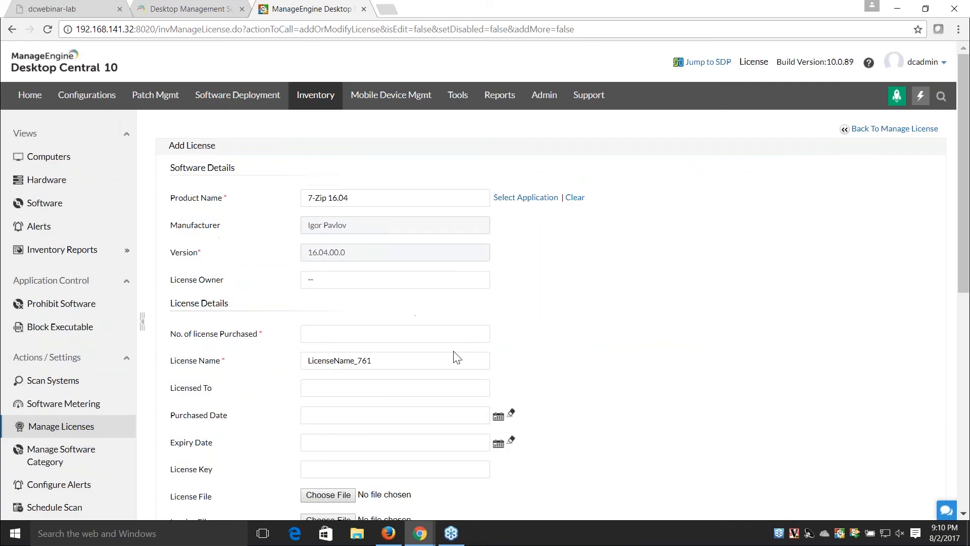
Step: Examine the license detail fields, from number of licenses purchased and license name down to the license and invoice files
scroll(540, 277, "down", 1)
scroll(542, 281, "down", 1)
left_click(386, 273)
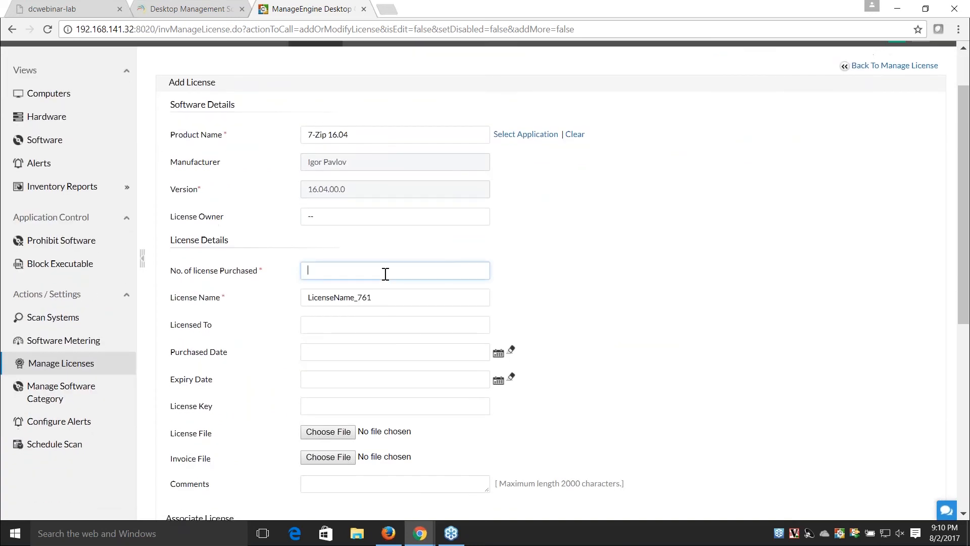
scroll(572, 274, "down", 3)
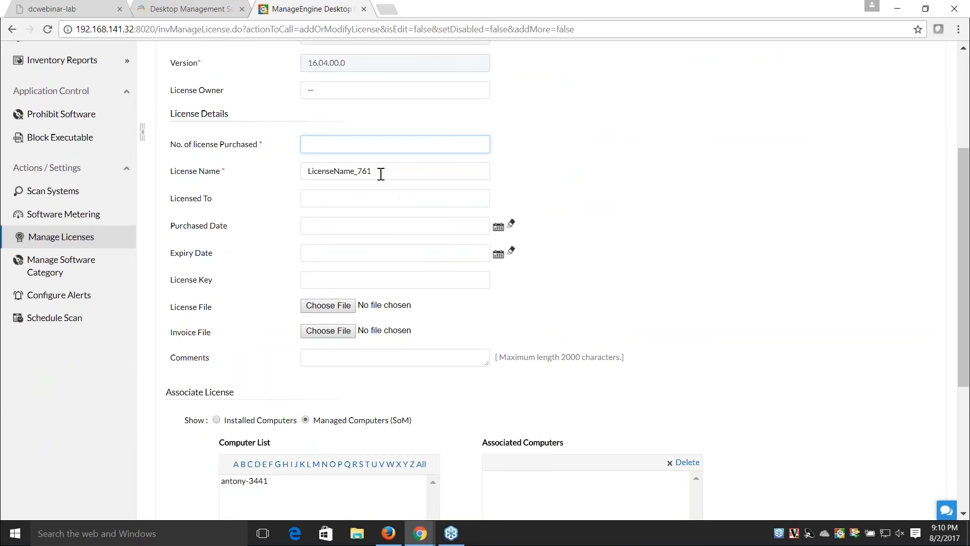
left_click_drag(379, 172, 304, 174)
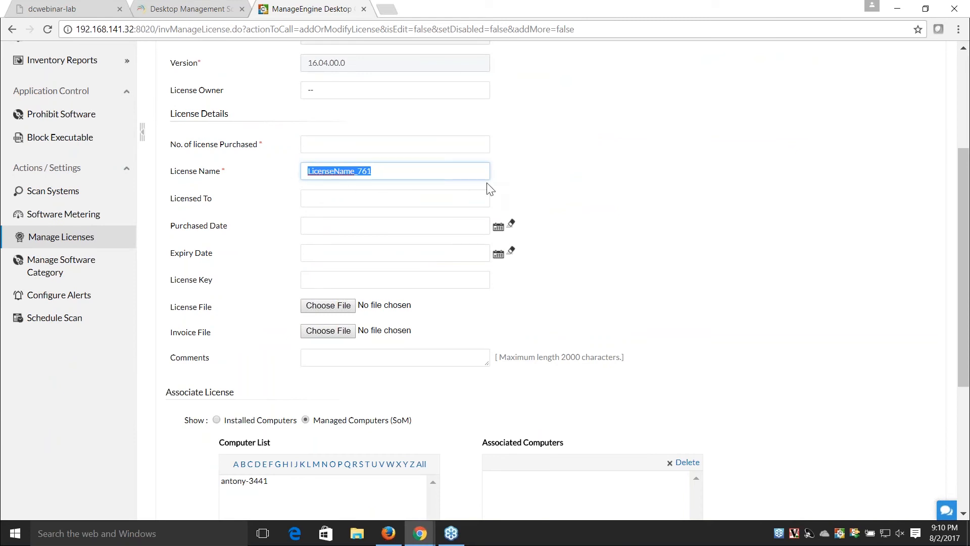
left_click(424, 202)
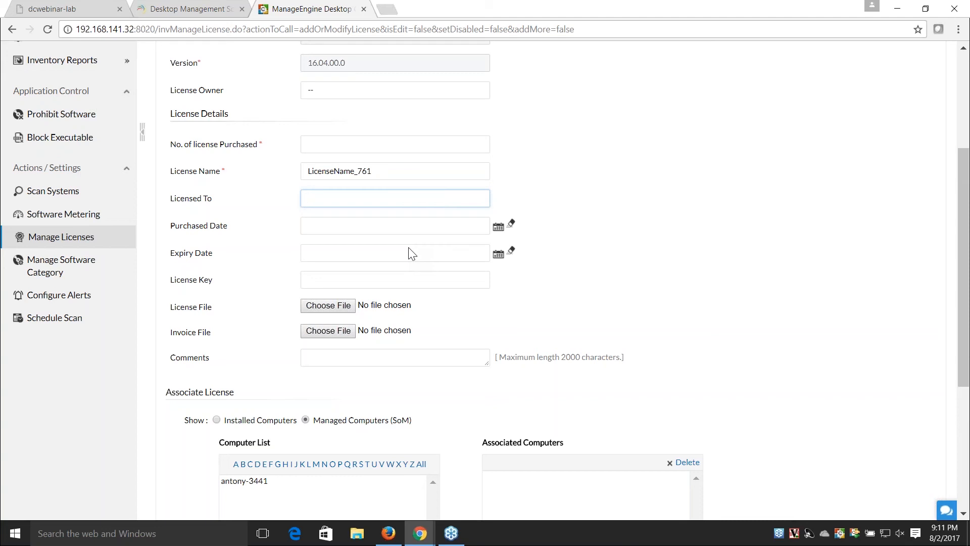
scroll(411, 253, "down", 3)
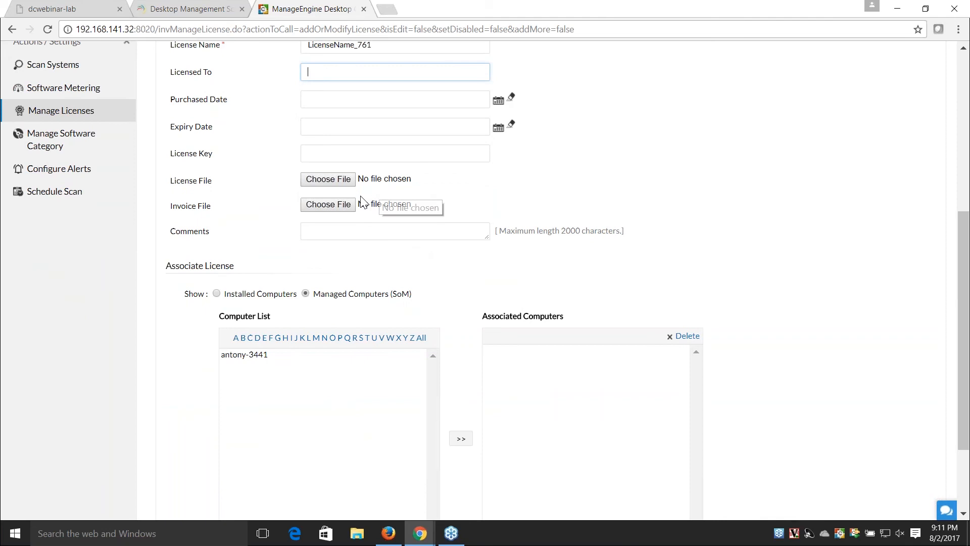
scroll(470, 201, "down", 1)
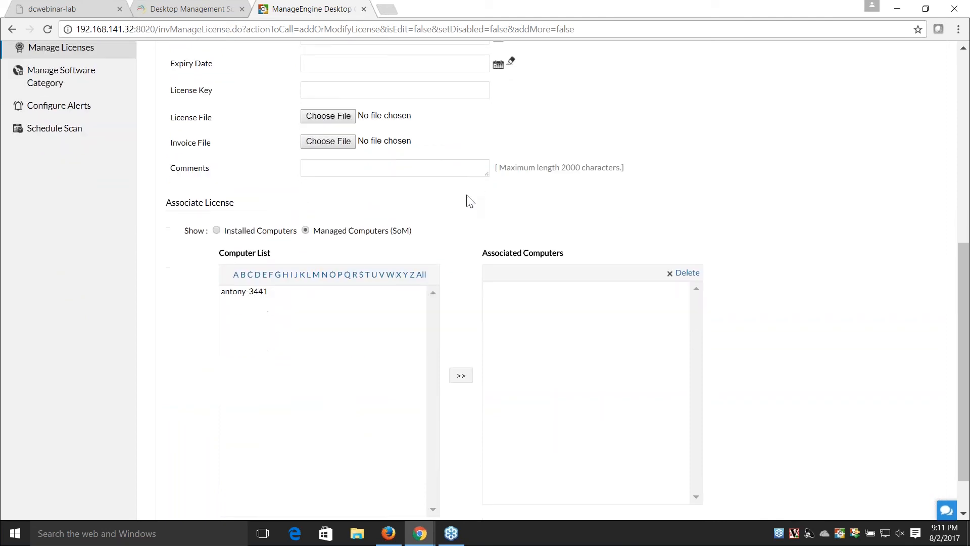
Step: List all managed computers and associate dc-imac-3 and dc-k8s-64-1 with the license
scroll(470, 201, "down", 1)
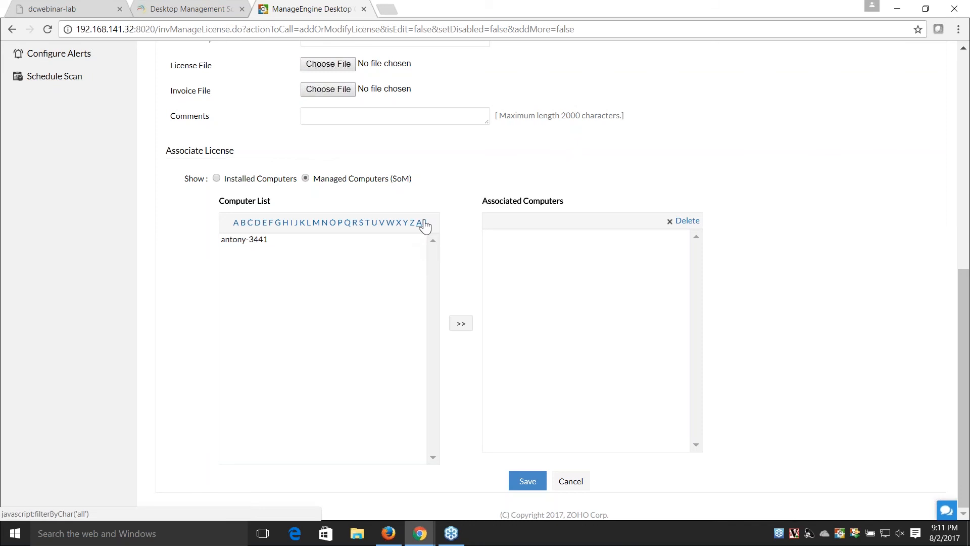
left_click(421, 222)
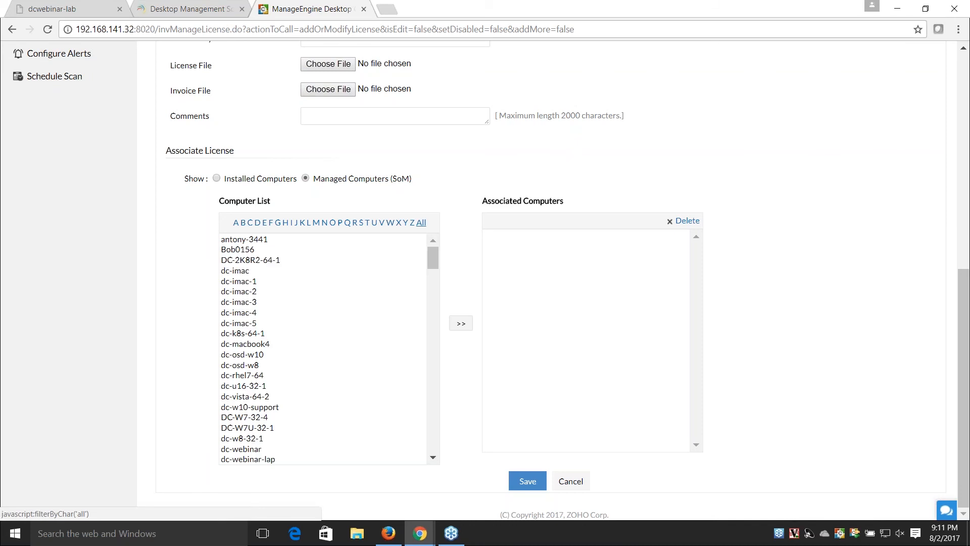
left_click(241, 283)
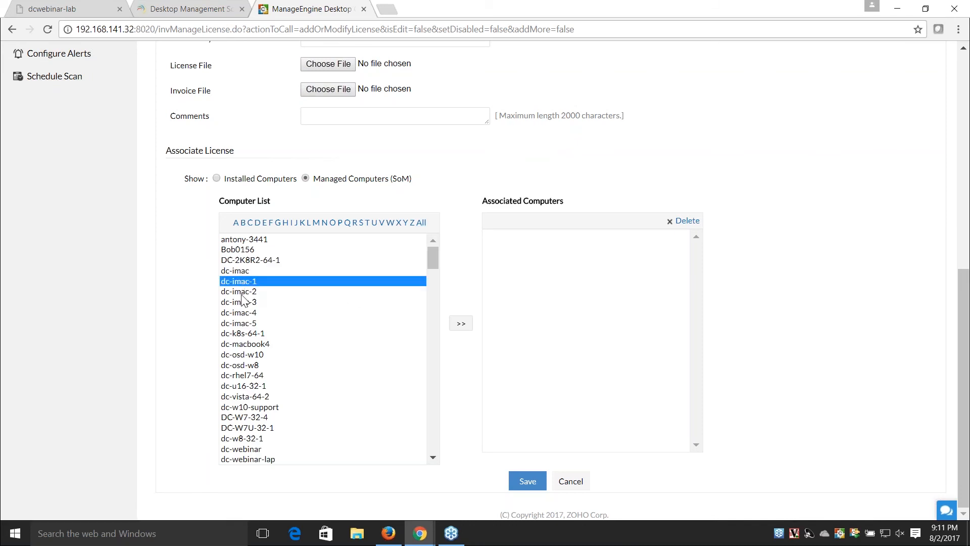
left_click(246, 303)
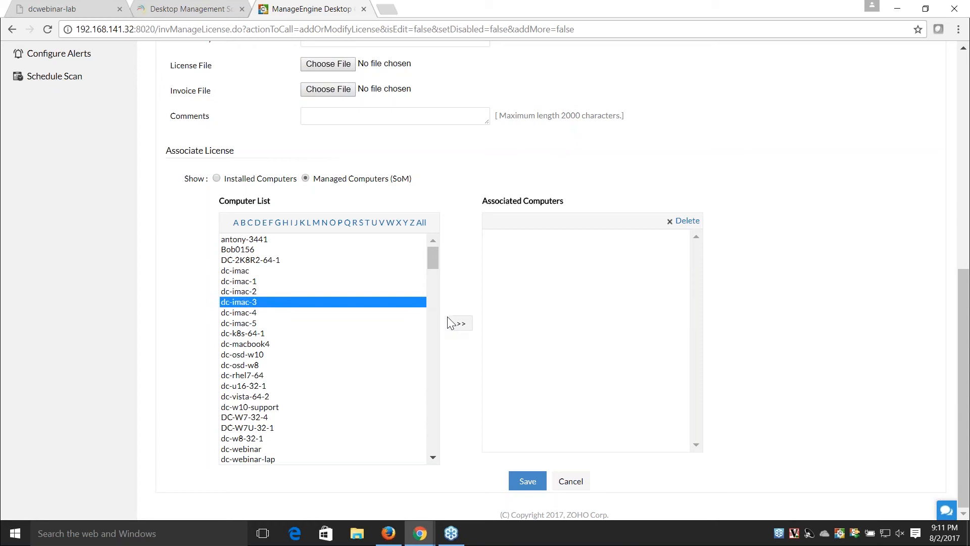
left_click(461, 324)
left_click(245, 335)
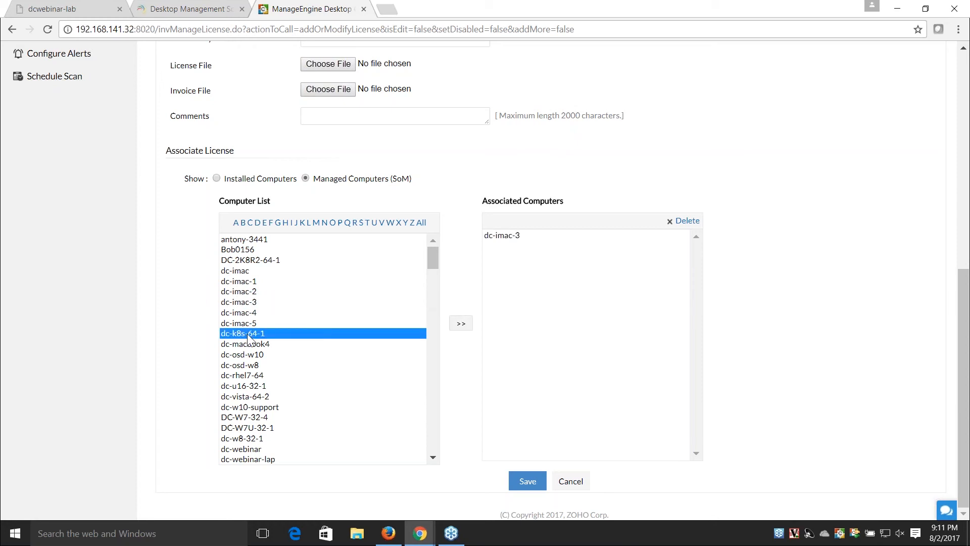
left_click(461, 323)
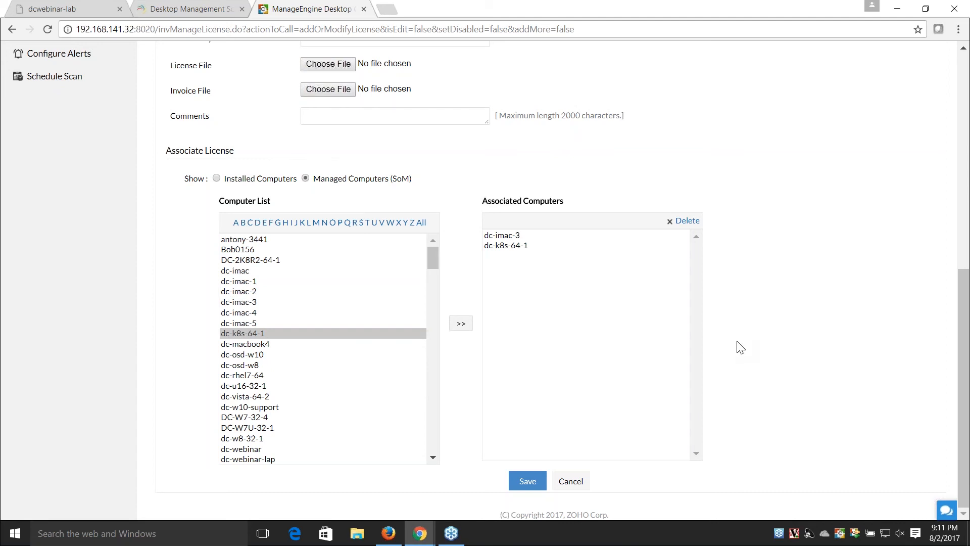
Step: Clear the selected application and enter "Application name" as a custom product name
scroll(741, 348, "up", 9)
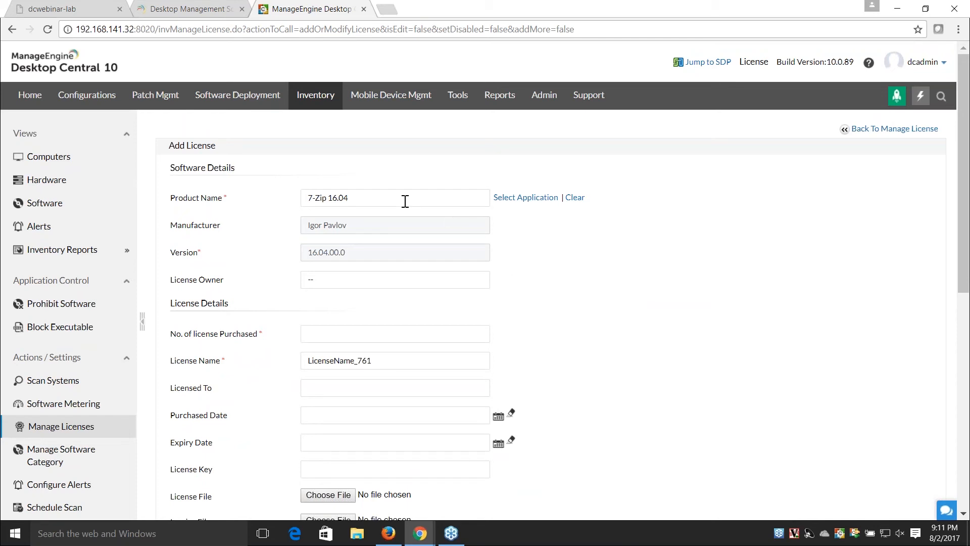
left_click_drag(405, 201, 267, 210)
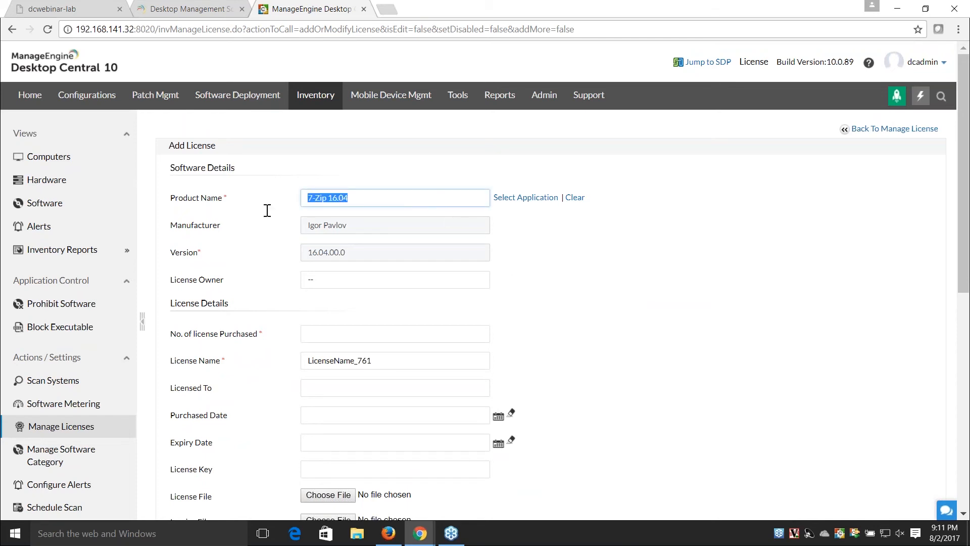
left_click(574, 198)
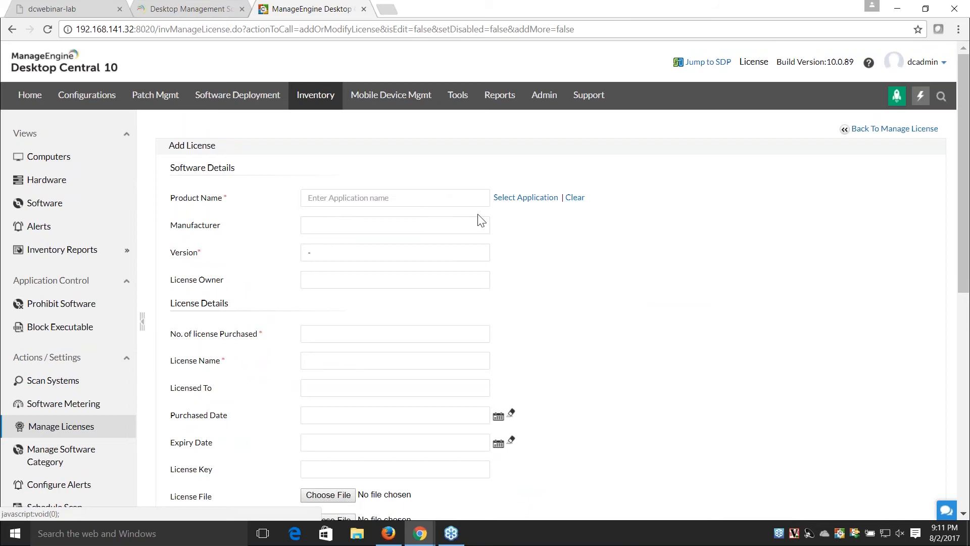
left_click(424, 204)
type("A")
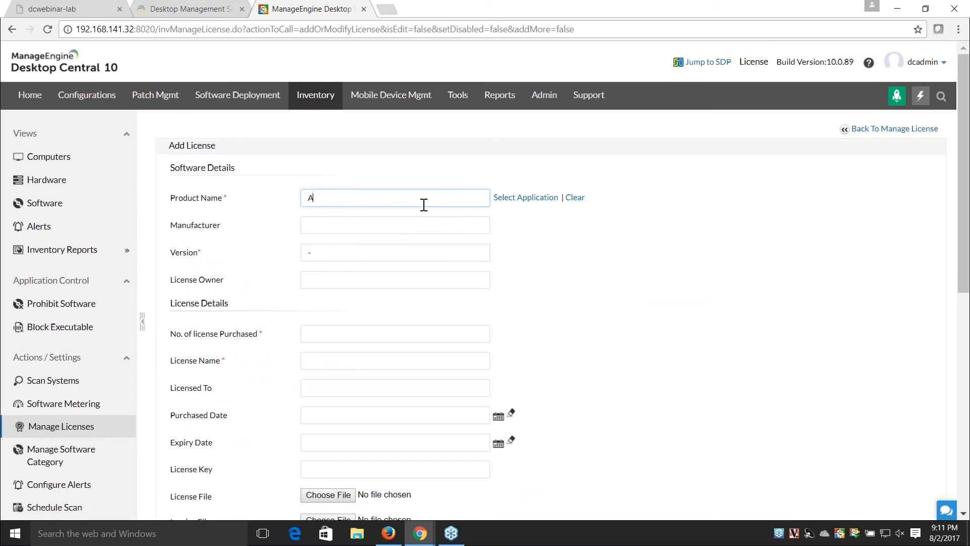
type("pplication name")
left_click(390, 227)
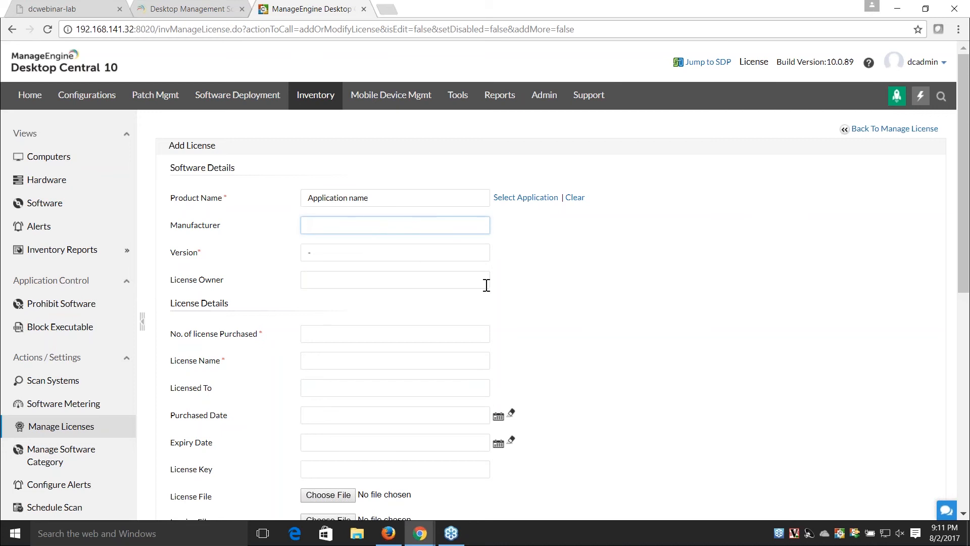
Step: Request all computers in the license association section and review the rest of the license form
scroll(486, 285, "down", 9)
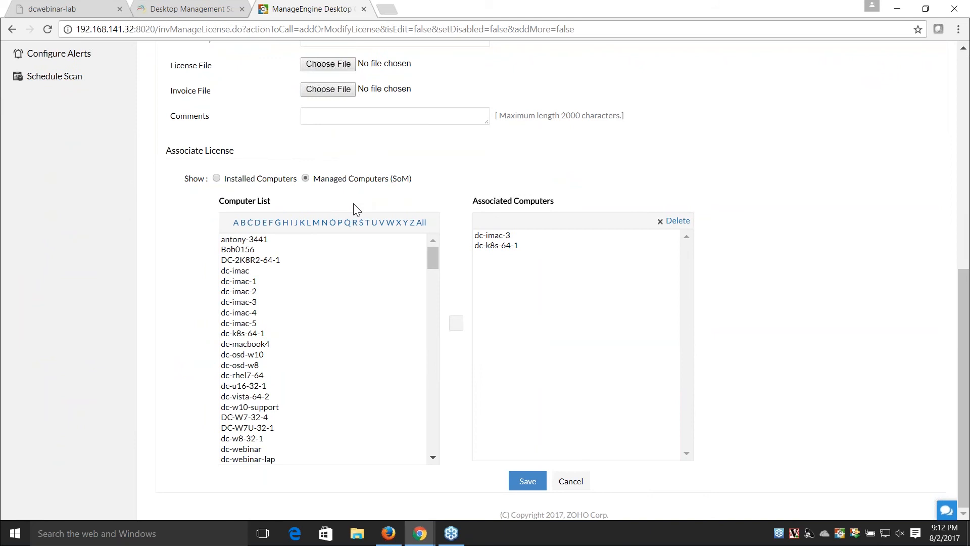
left_click(423, 227)
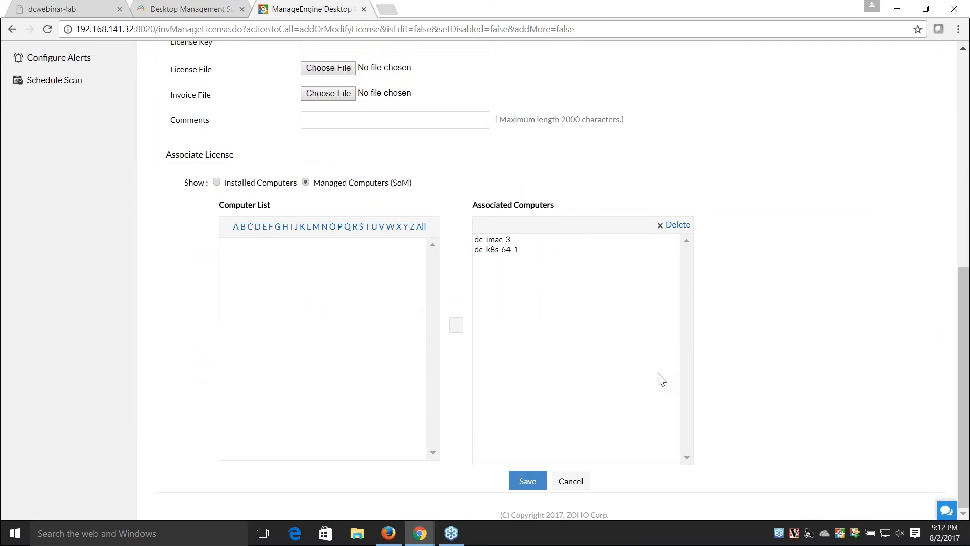
scroll(661, 380, "up", 5)
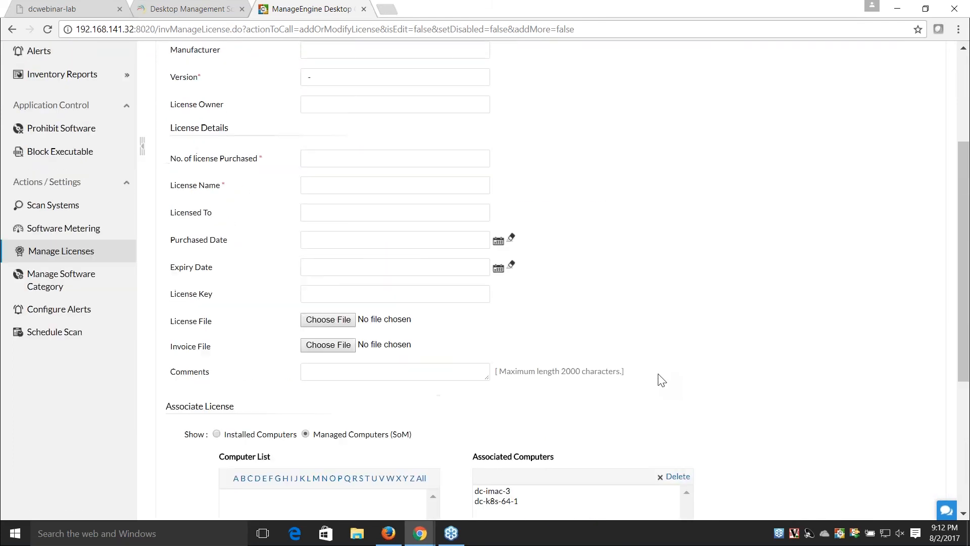
scroll(662, 379, "up", 3)
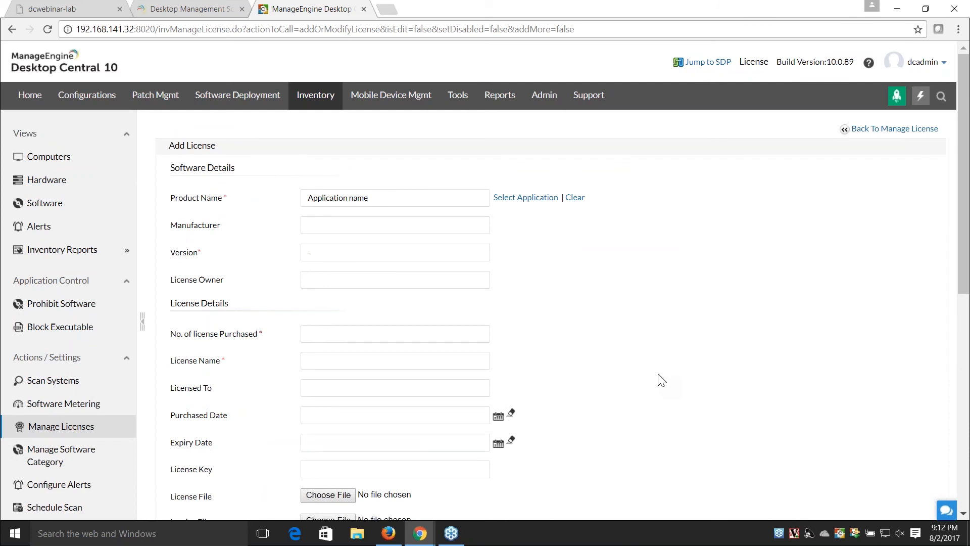
Step: Leave the license form unsaved, review the list of managed licenses and open the import of license details from CSV
left_click(71, 429)
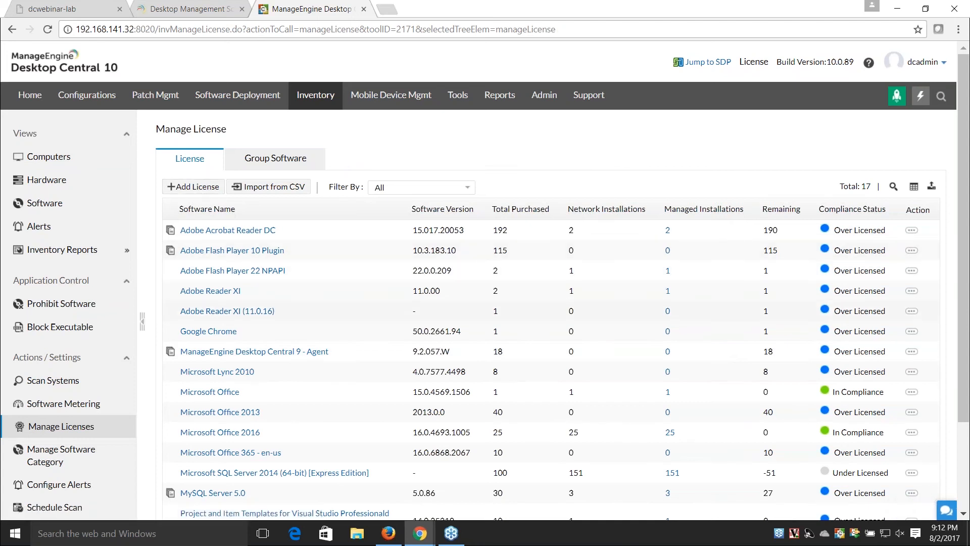
scroll(515, 260, "down", 1)
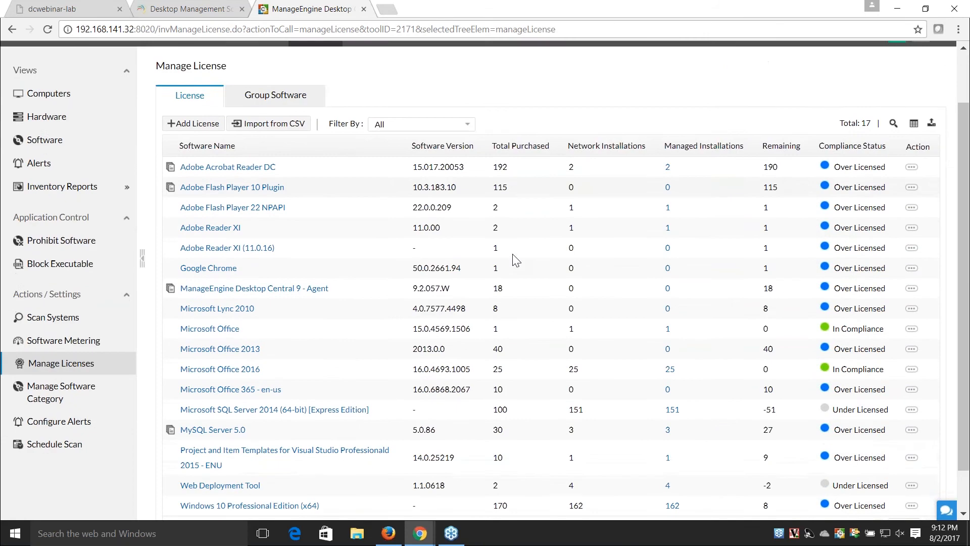
scroll(515, 260, "down", 1)
scroll(511, 256, "up", 1)
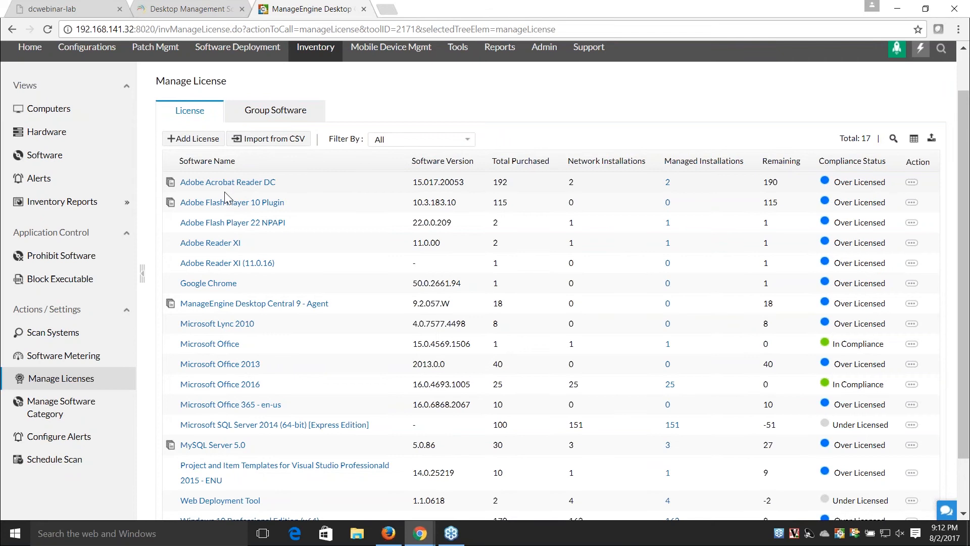
left_click(270, 141)
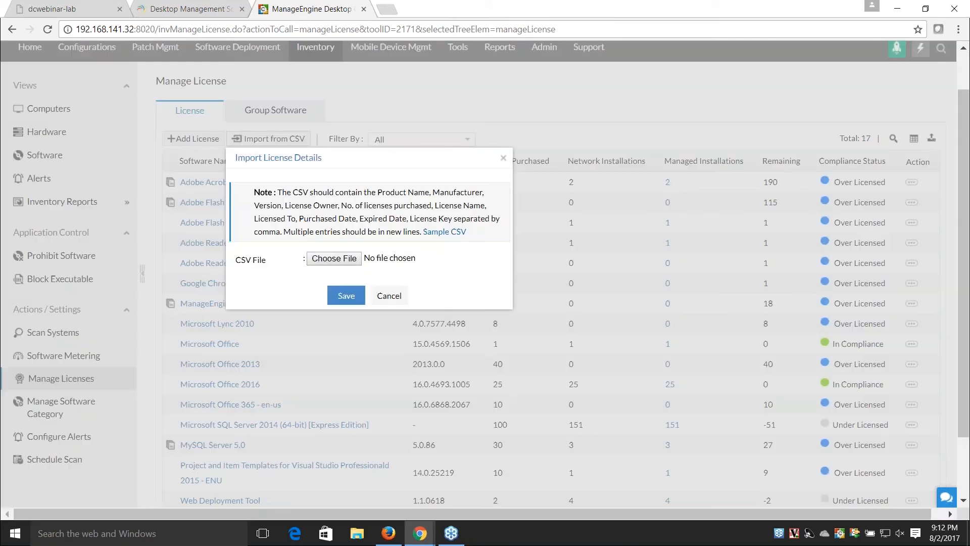
Step: View the sample CSV format for license import, examine its column header line, and leave the import without choosing a file
left_click(448, 232)
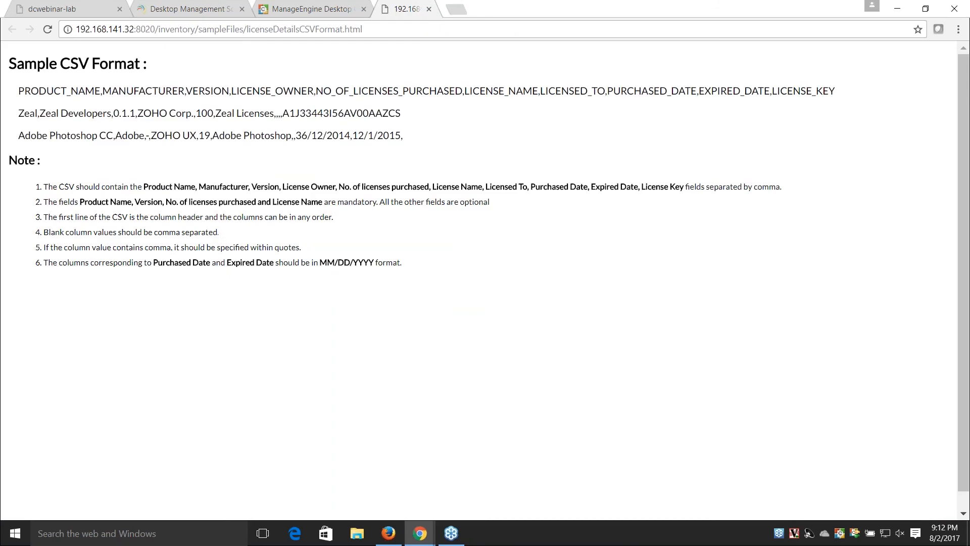
left_click_drag(21, 92, 836, 86)
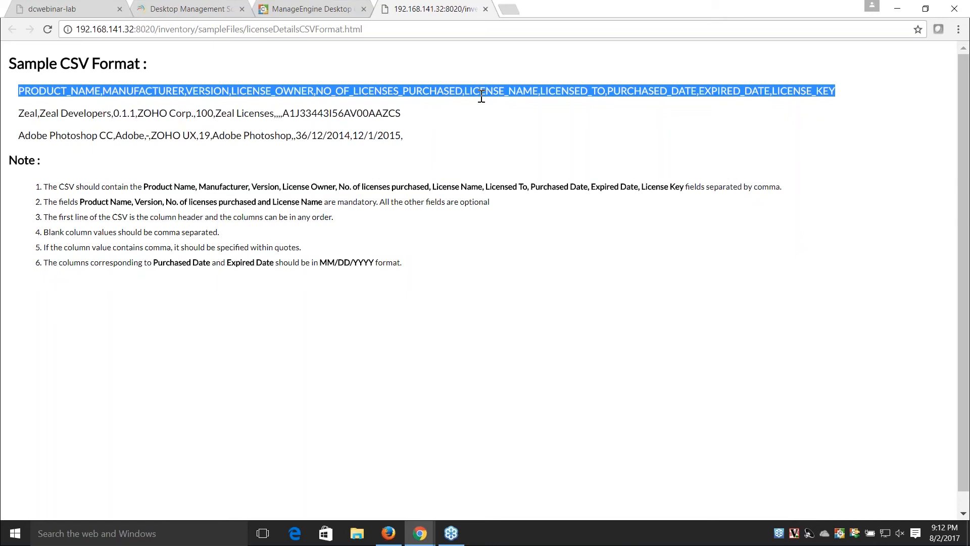
left_click(78, 99)
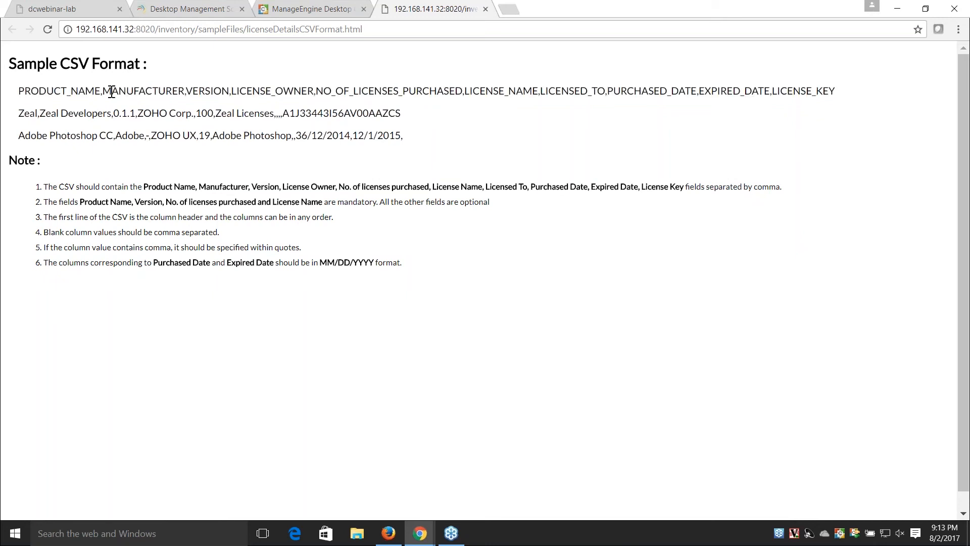
left_click(485, 9)
left_click(390, 296)
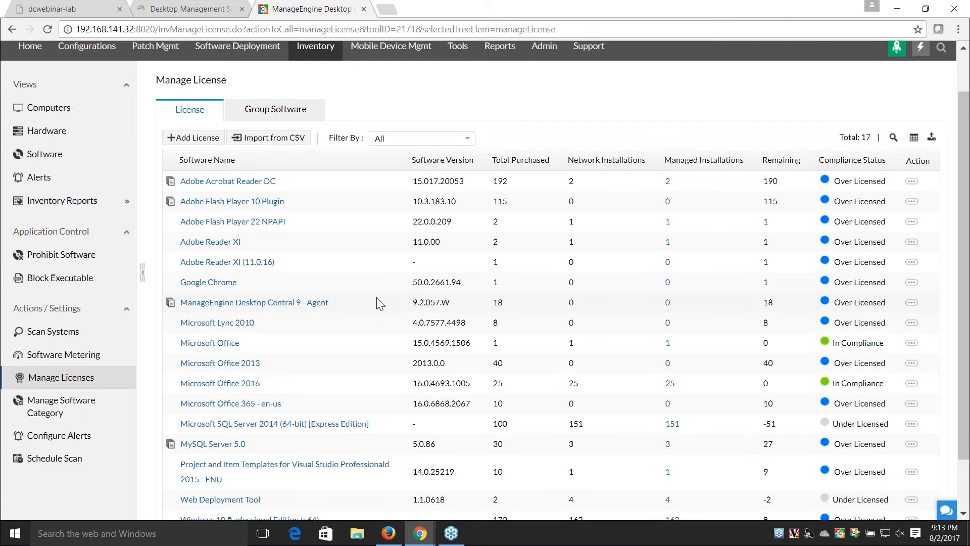
Step: Review the compliance status of the managed licenses and compare the remaining counts of Adobe Acrobat Reader DC and Microsoft SQL Server 2014
scroll(377, 298, "down", 2)
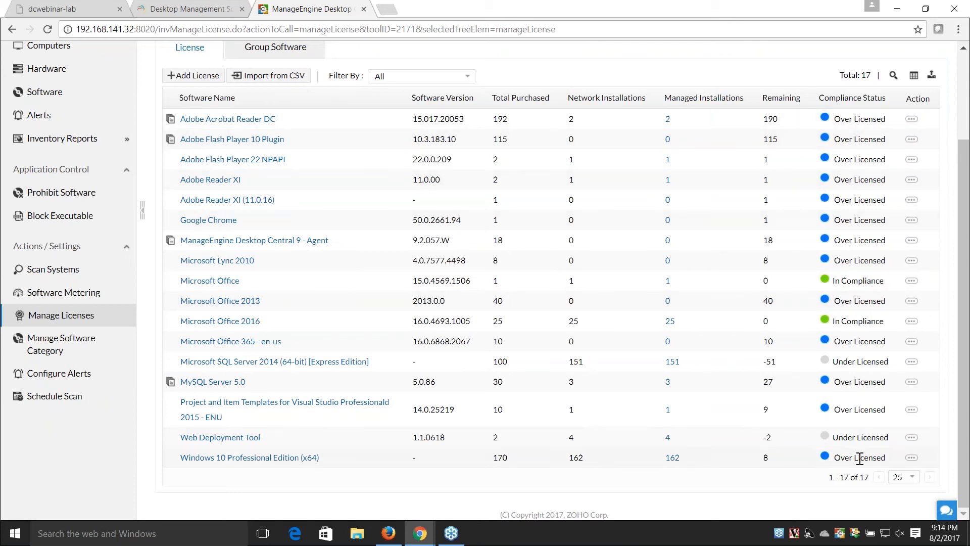
mouse_move(827, 440)
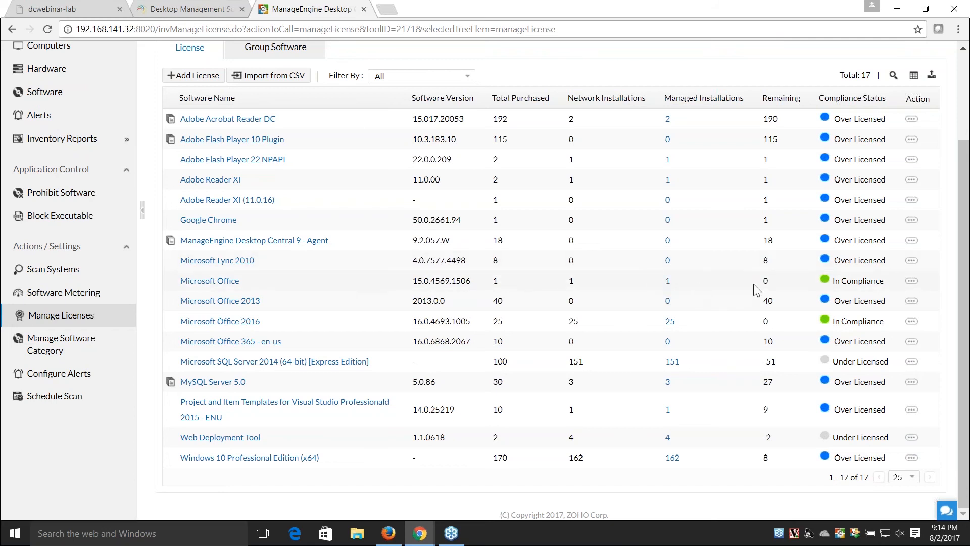
mouse_move(853, 280)
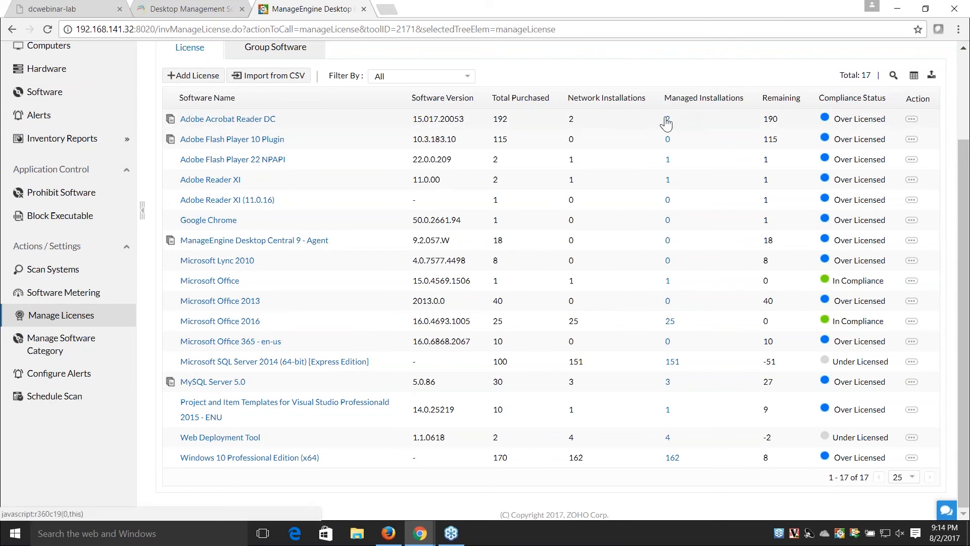
mouse_move(781, 119)
left_mouse_down()
mouse_move(760, 122)
mouse_move(770, 124)
left_mouse_up()
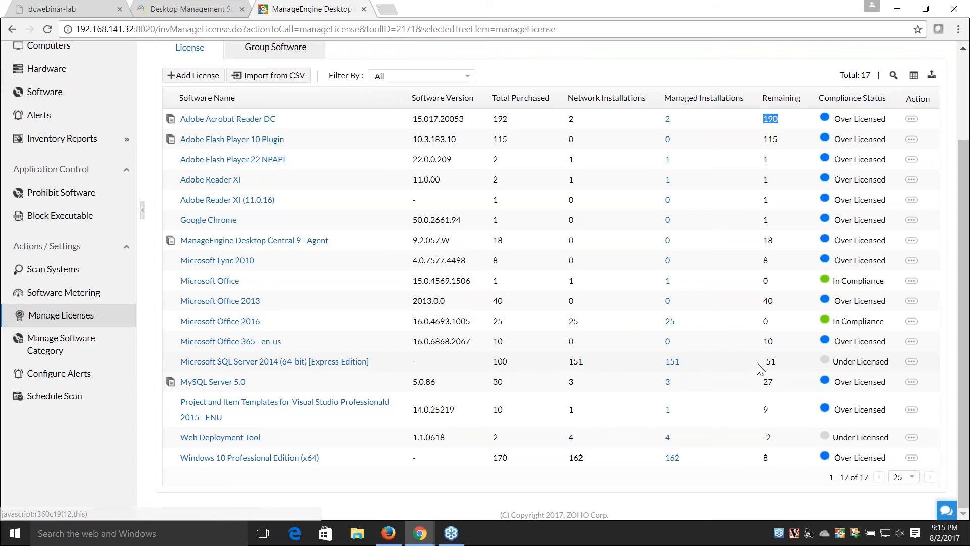
left_click(778, 362)
left_click_drag(777, 362, 757, 362)
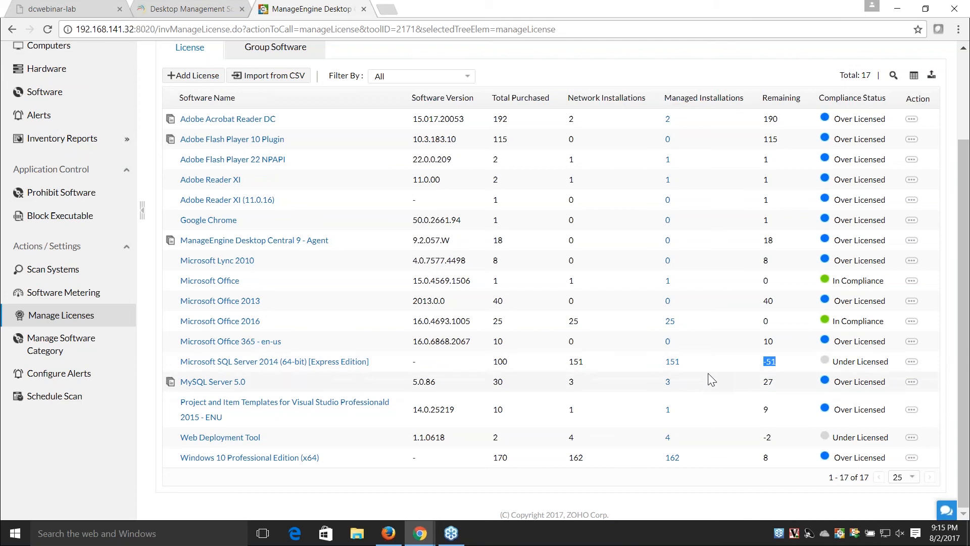
left_click(672, 361)
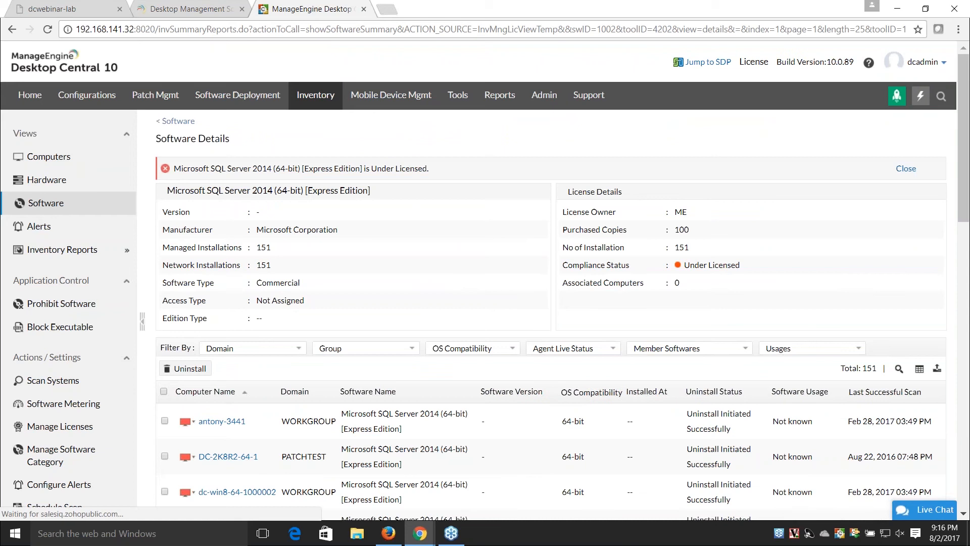
scroll(889, 185, "down", 4)
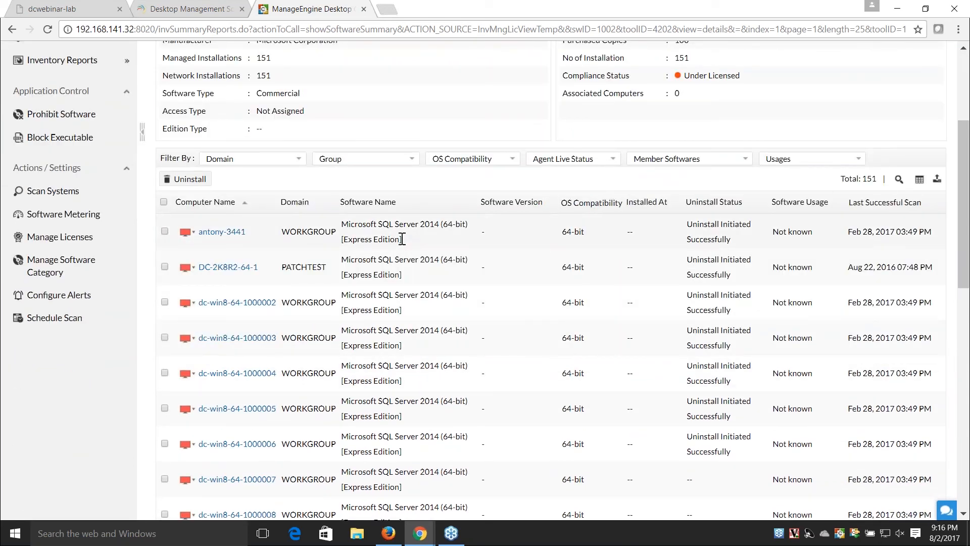
left_click(163, 302)
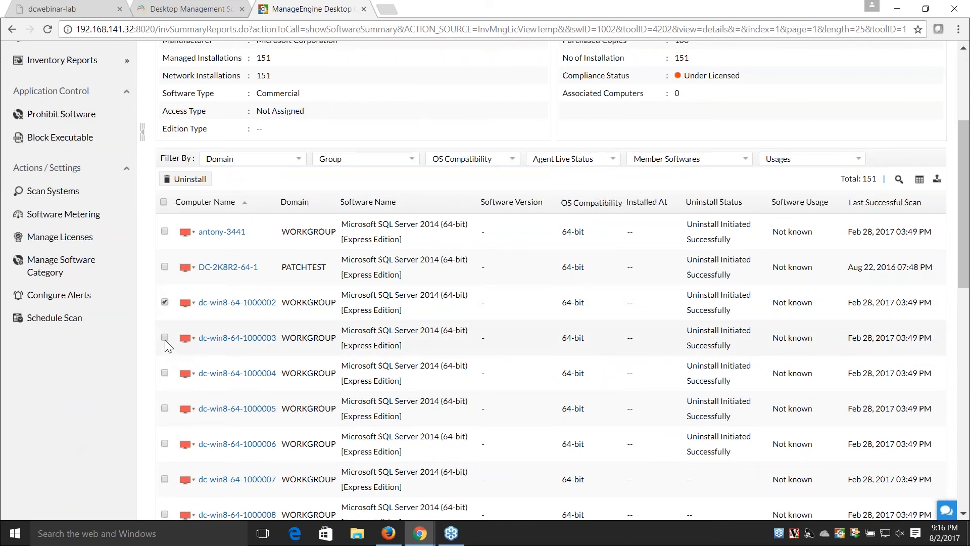
left_click(164, 338)
left_click(166, 374)
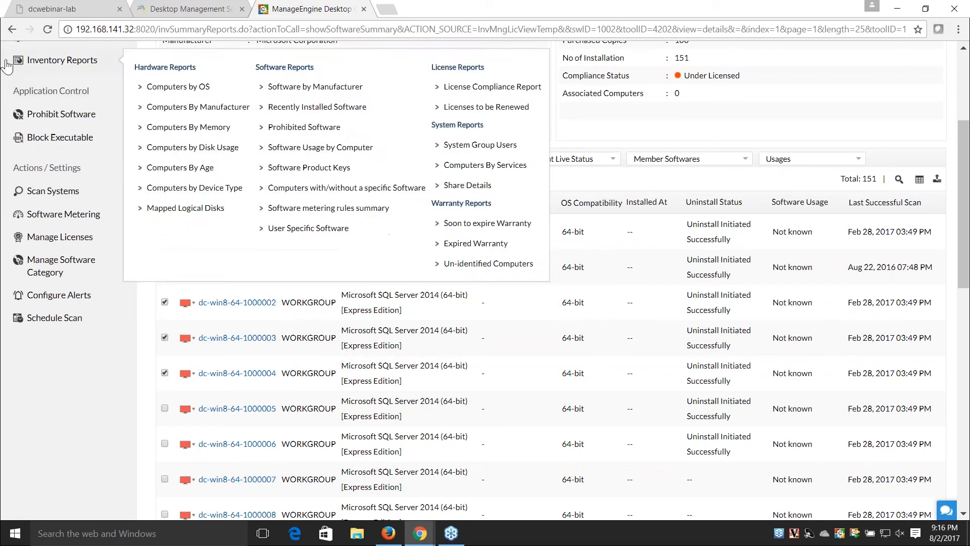
left_click(12, 29)
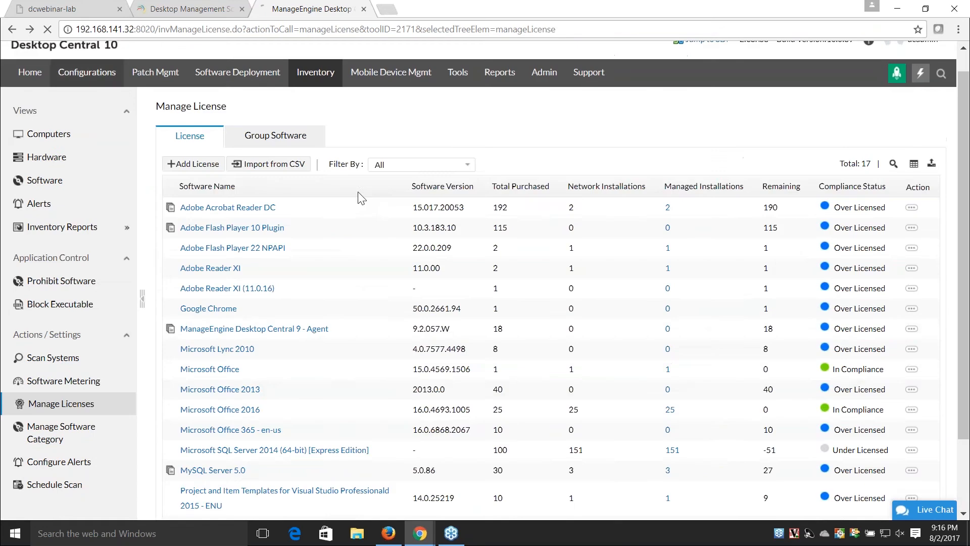
scroll(687, 433, "down", 2)
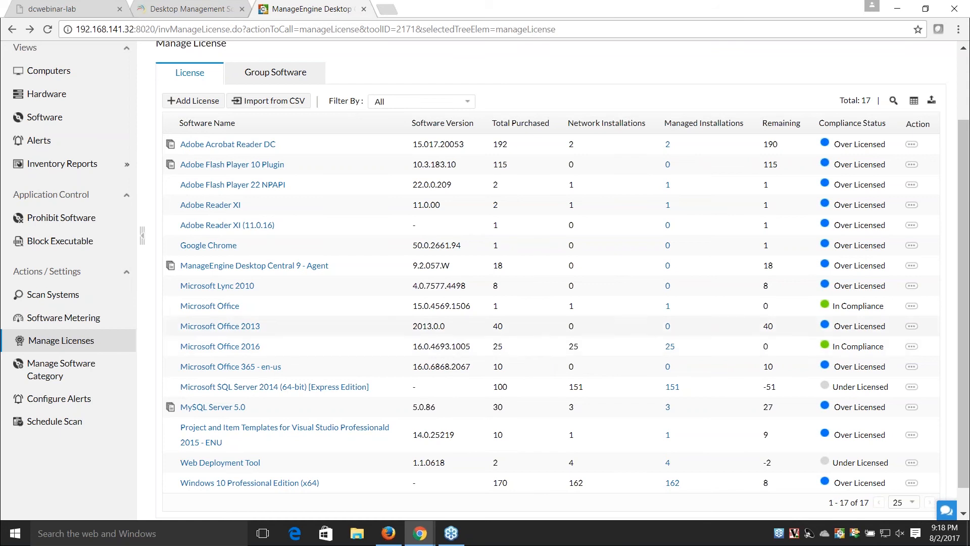
Step: Start a new software metering rule and select the first Adobe Acrobat Reader DC entry as its software
left_click(49, 324)
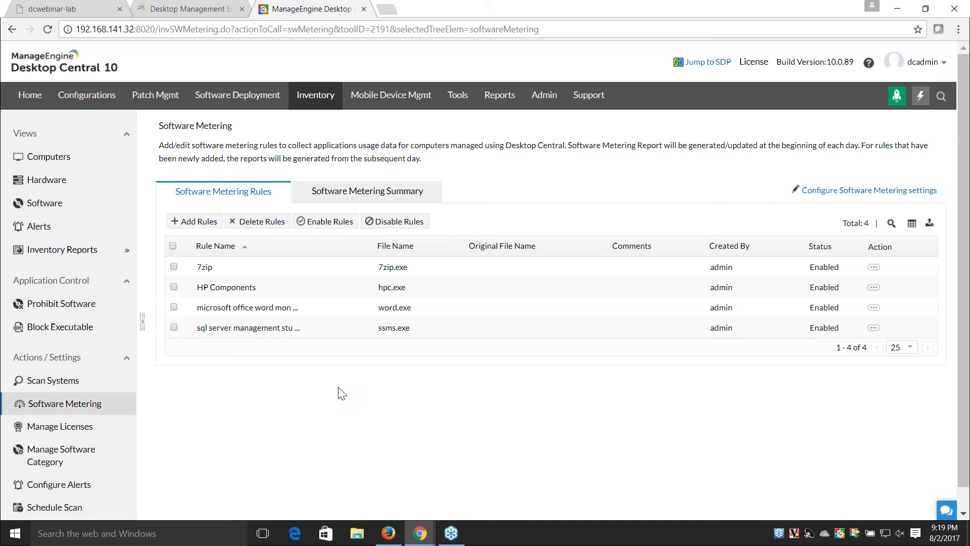
left_click(187, 230)
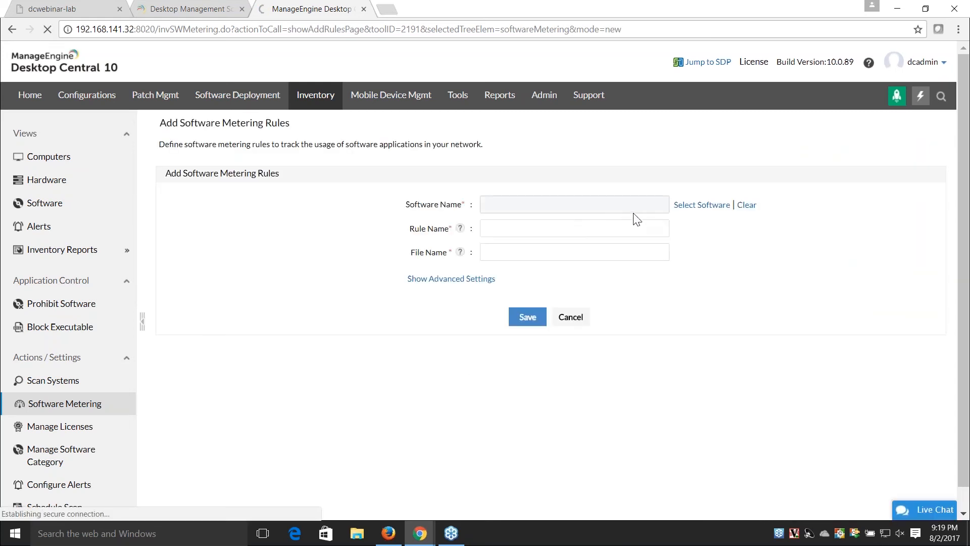
left_click(689, 211)
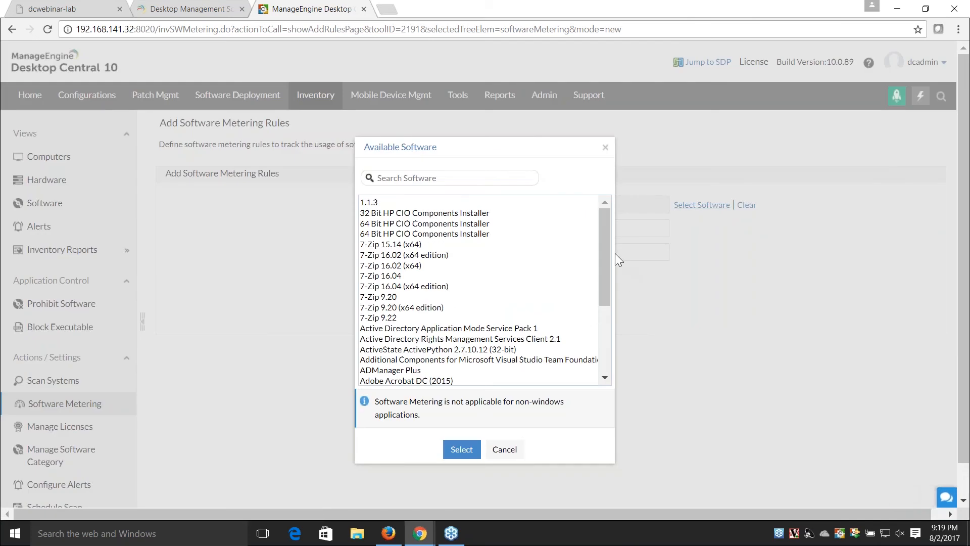
left_click_drag(603, 246, 601, 335)
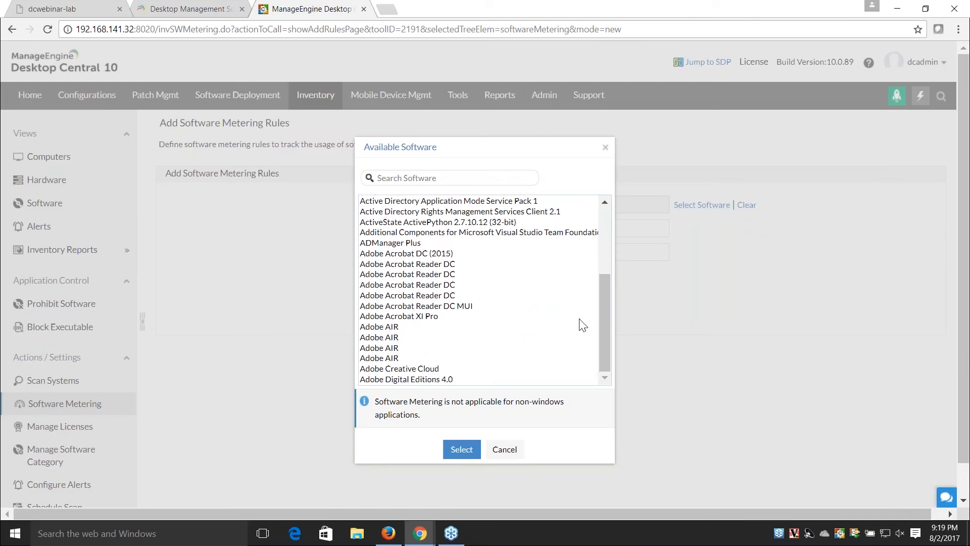
left_click(409, 266)
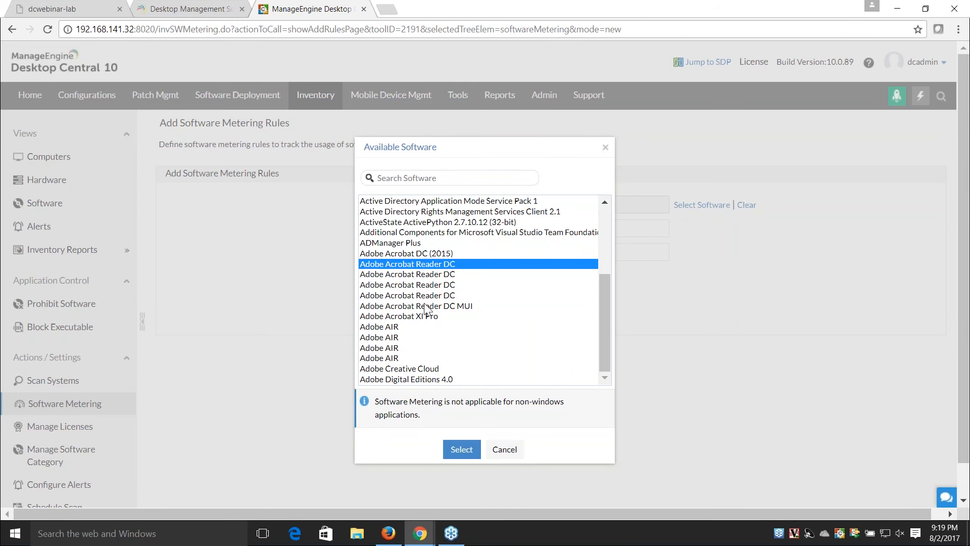
left_click(463, 449)
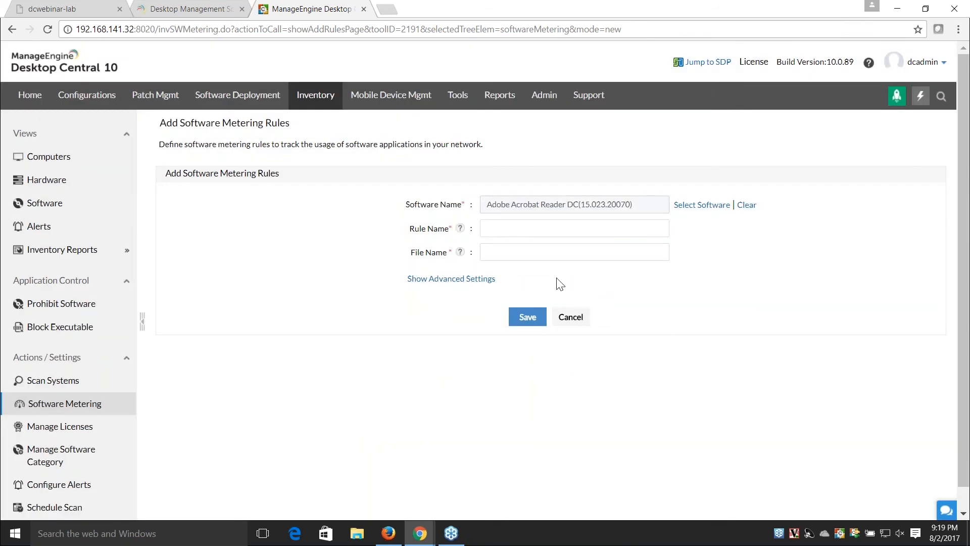
Step: Show the advanced settings of the new metering rule, review its name and file fields, and discard the rule
left_click(533, 231)
left_click(518, 255)
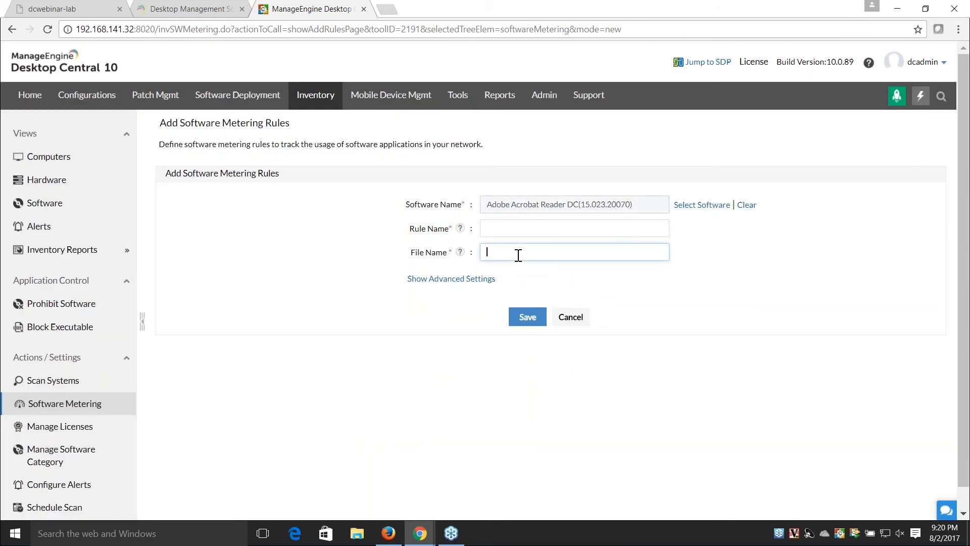
left_click(474, 279)
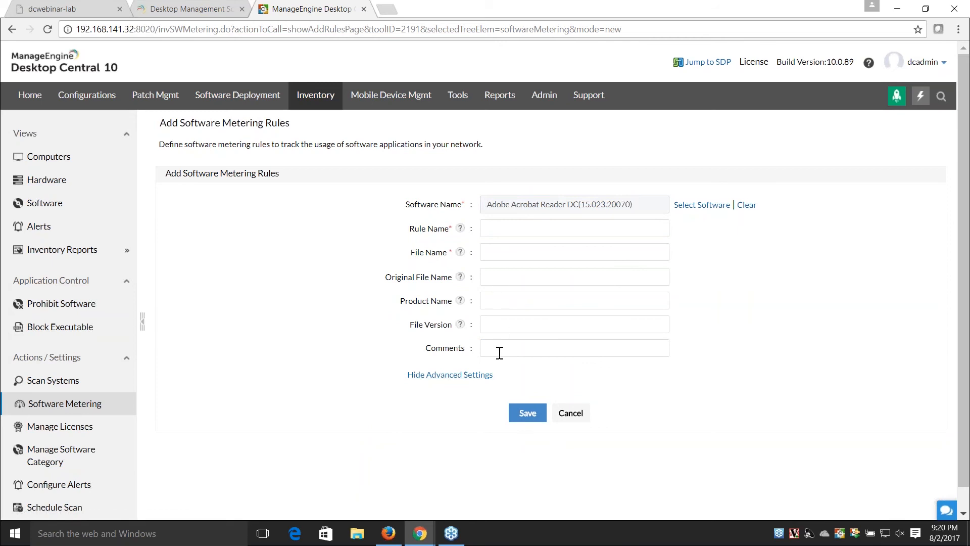
left_click(489, 251)
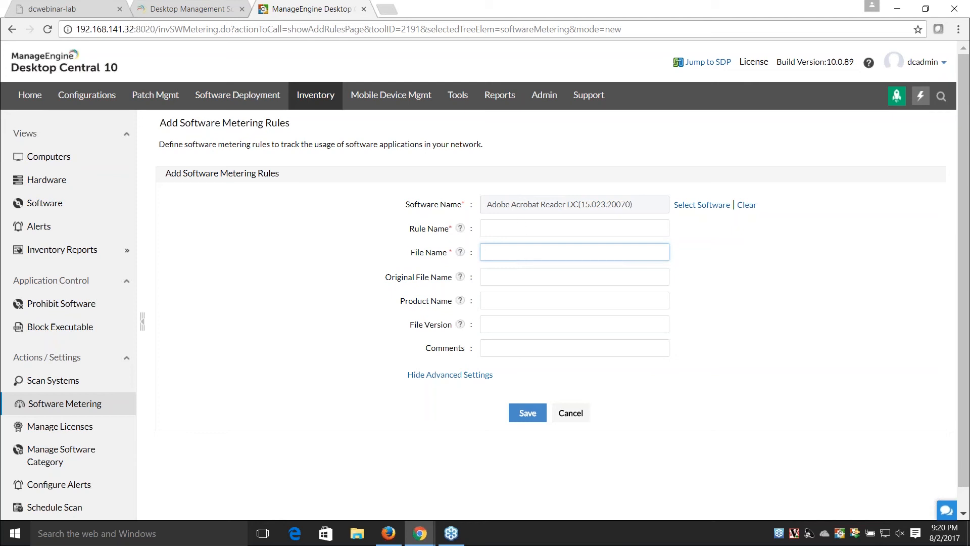
left_click(564, 419)
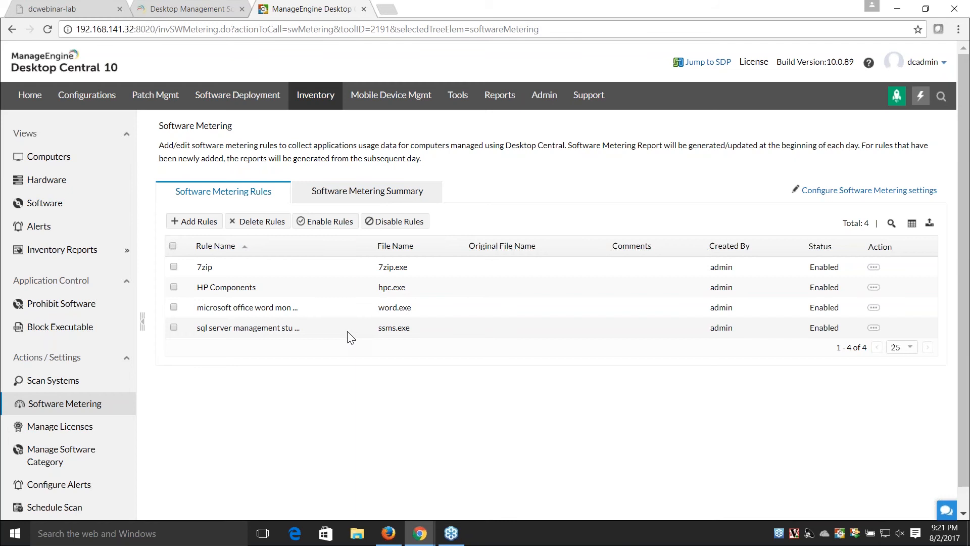
Step: View the software metering summary and list the computers discovered for the Microsoft Office Word rule
left_click(366, 191)
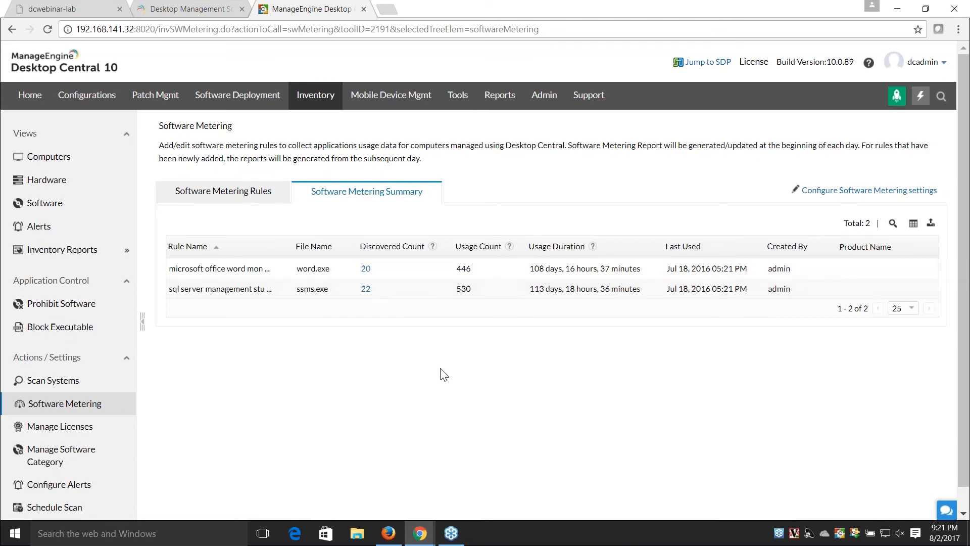
left_click(366, 269)
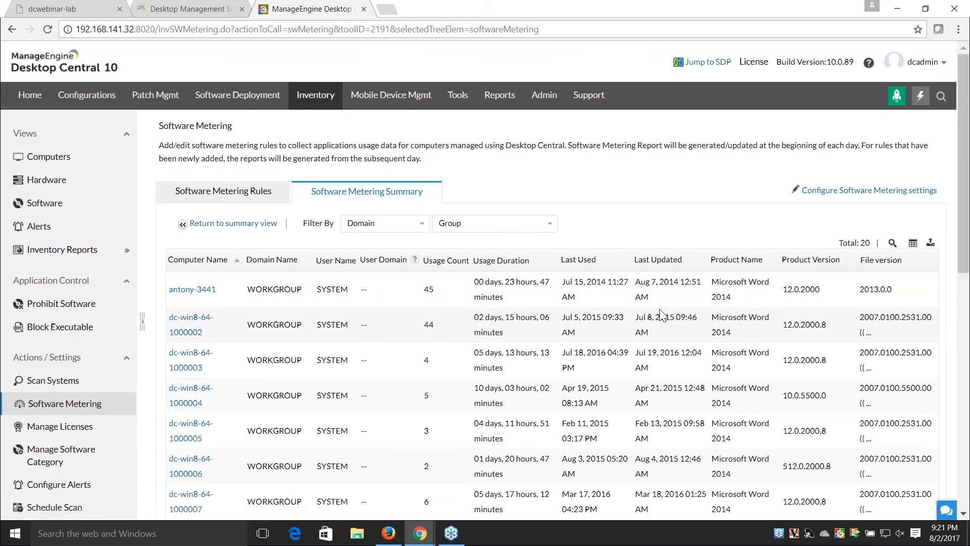
scroll(660, 315, "down", 1)
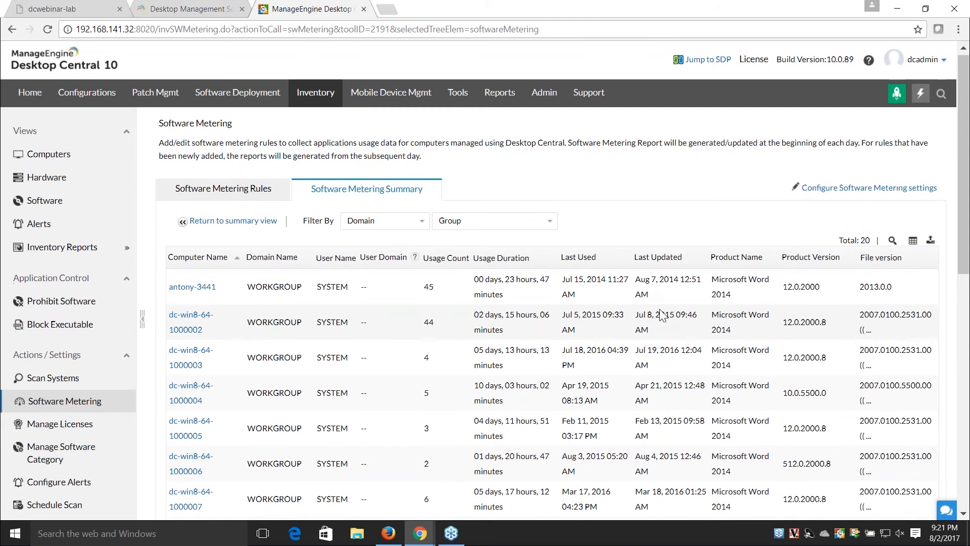
scroll(660, 314, "down", 3)
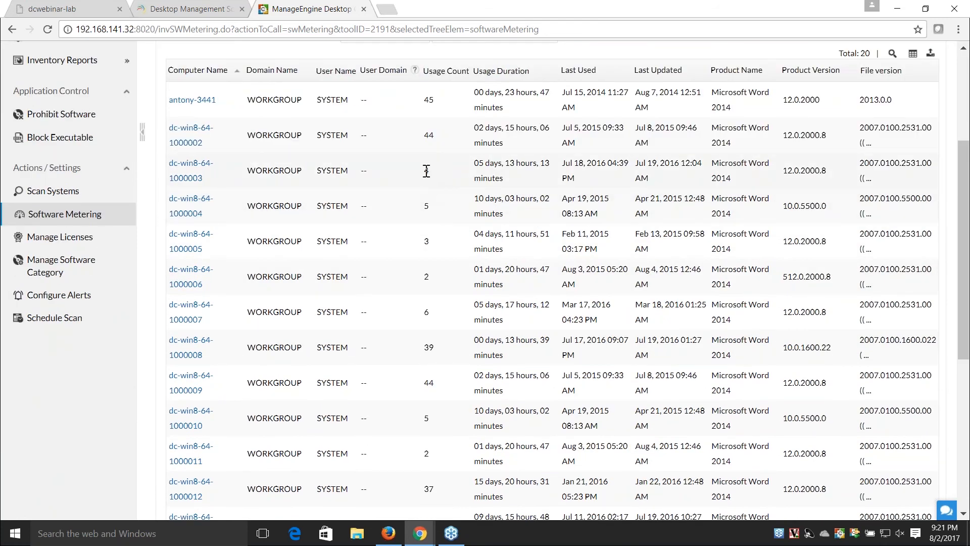
double_click(426, 171)
double_click(426, 206)
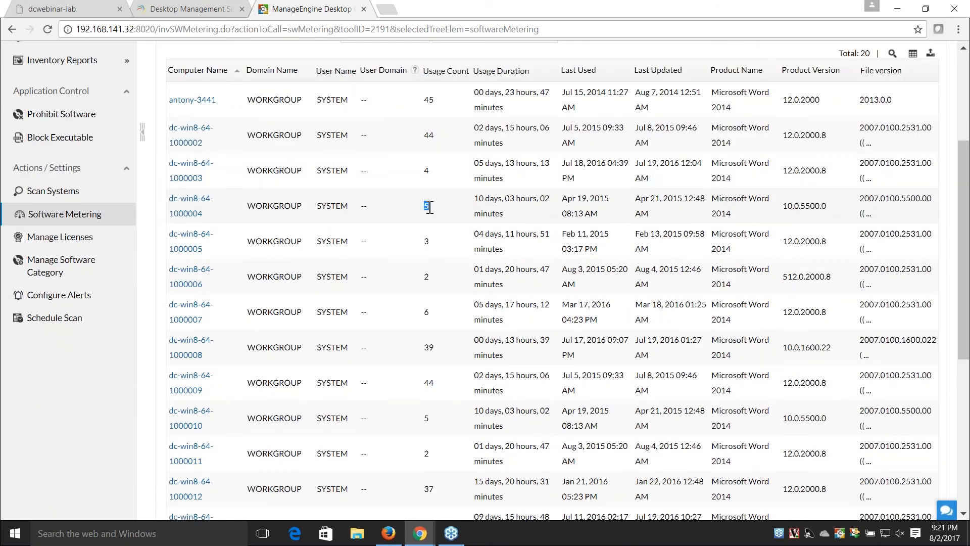
double_click(426, 241)
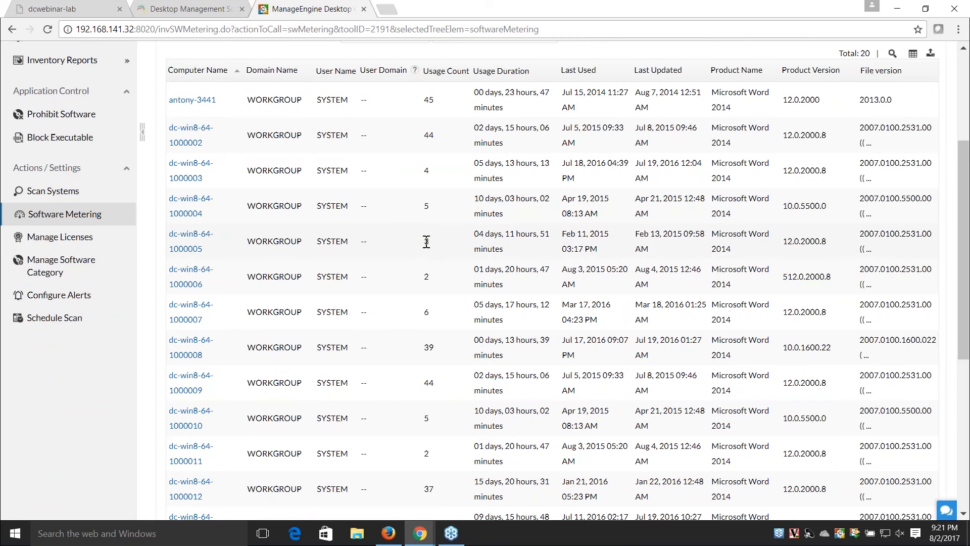
left_click(427, 281)
double_click(427, 279)
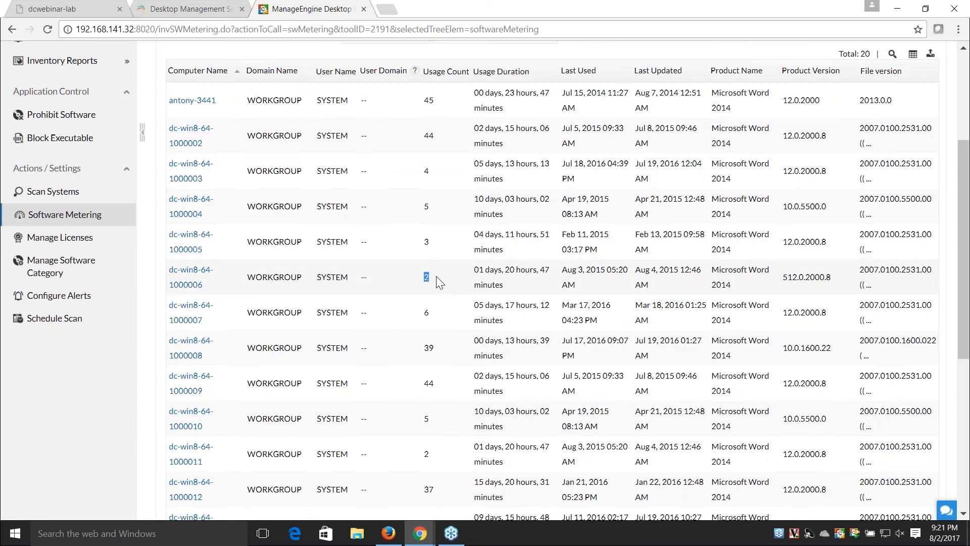
scroll(439, 283, "up", 2)
scroll(440, 283, "down", 2)
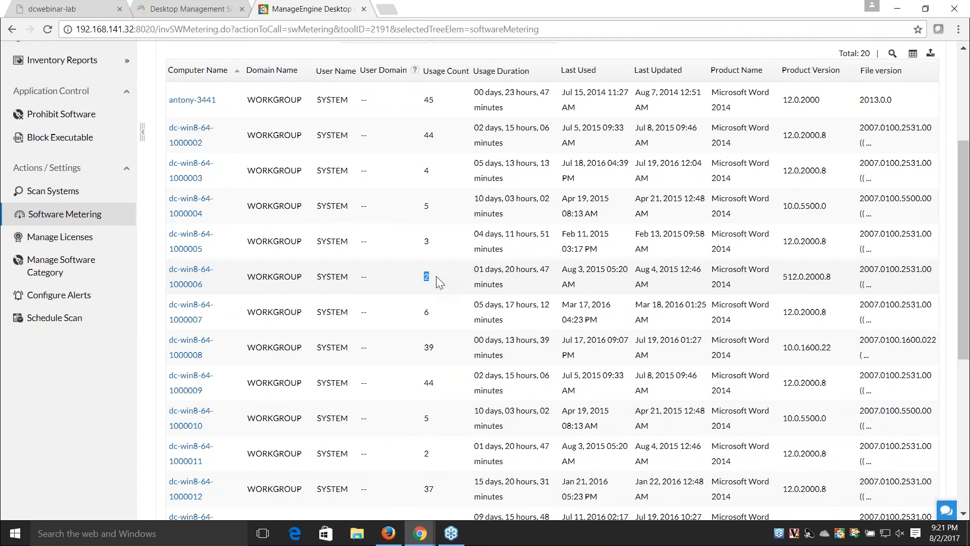
scroll(436, 276, "down", 1)
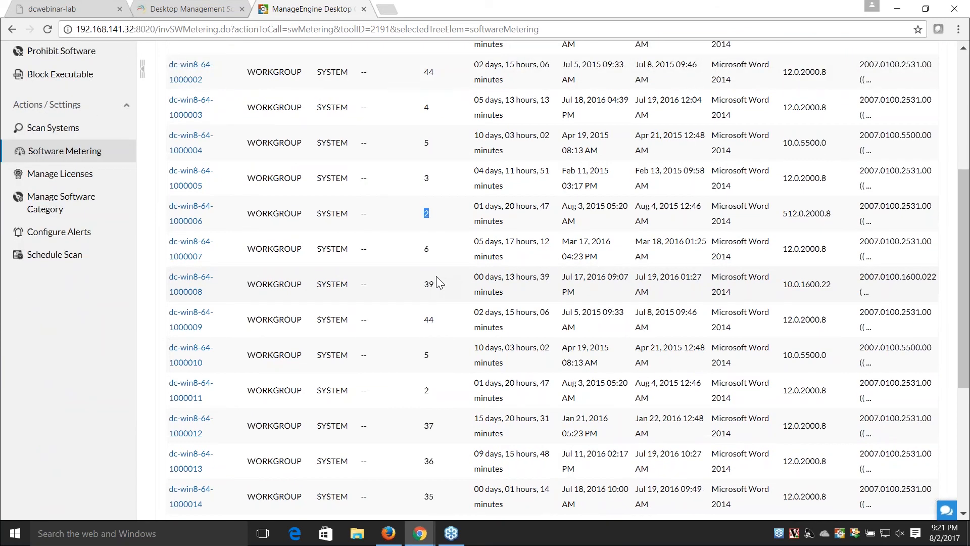
scroll(436, 276, "up", 1)
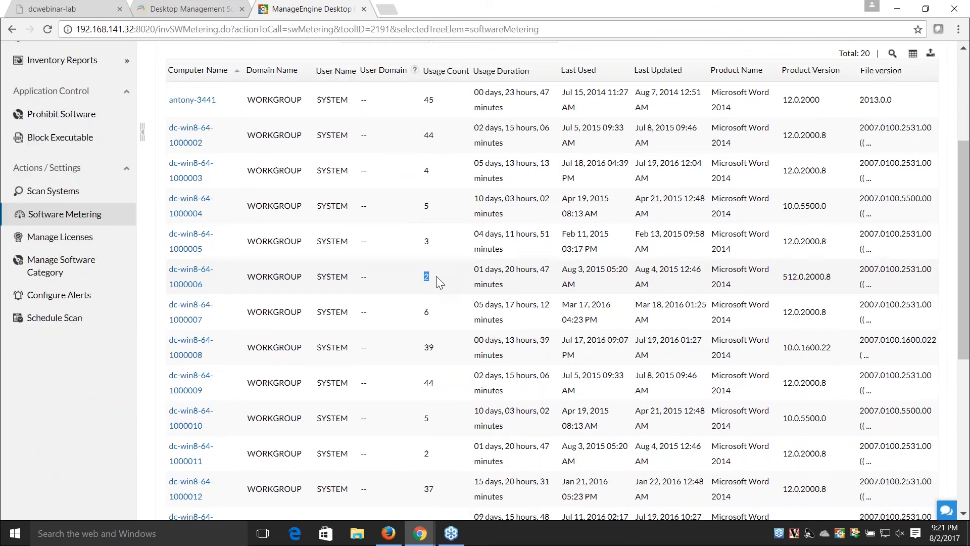
Step: Start an additional license entry for Microsoft Office 2016 from the managed license list, with 25 licenses purchased
scroll(435, 276, "up", 1)
left_click(49, 301)
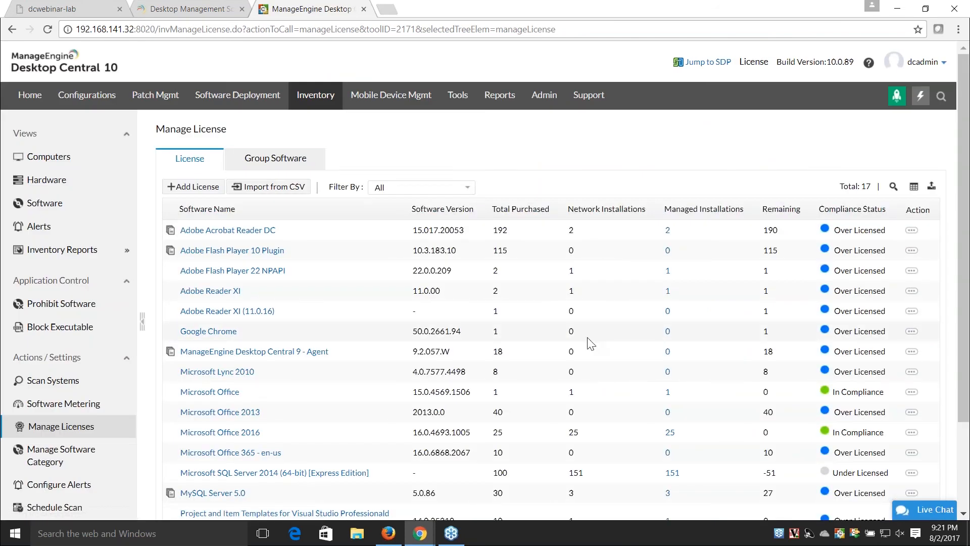
scroll(590, 343, "down", 1)
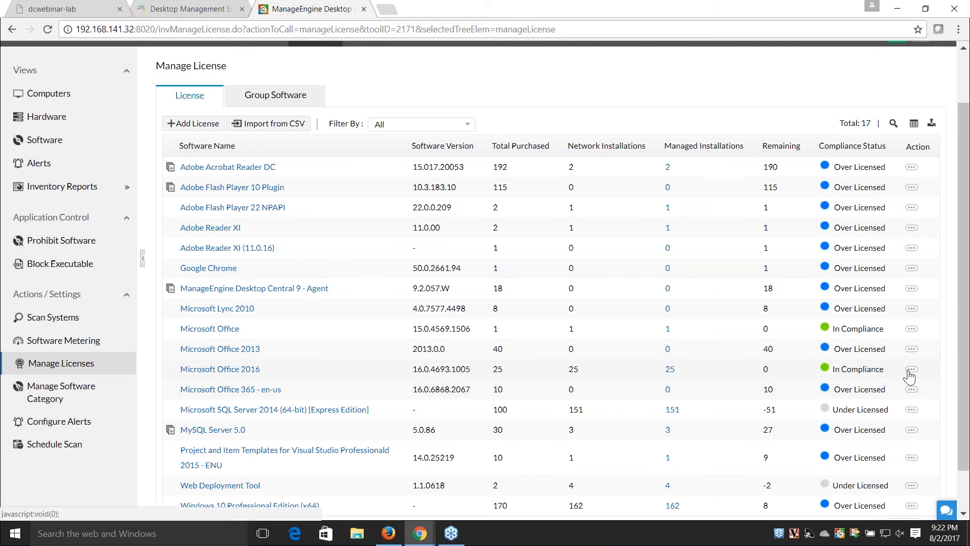
left_click(912, 369)
left_click(852, 369)
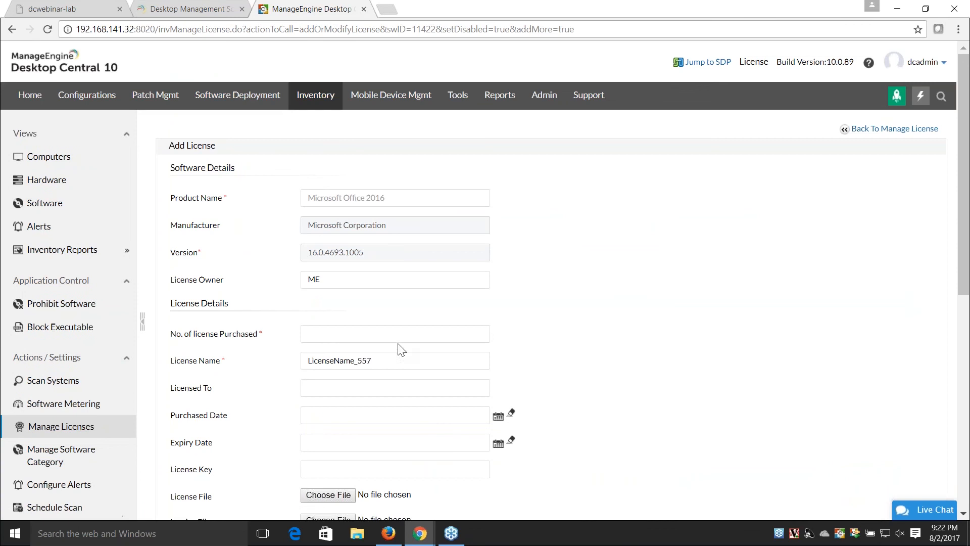
left_click(399, 337)
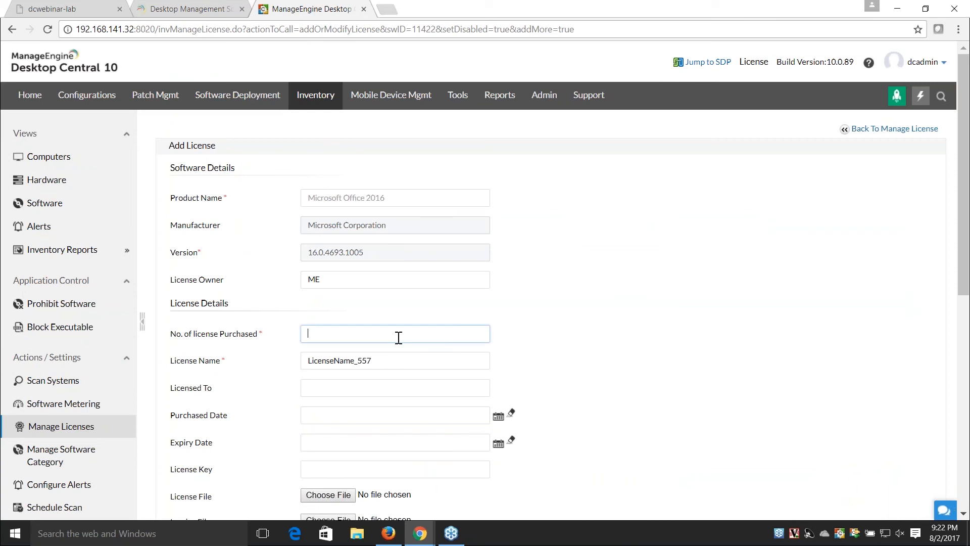
type("25")
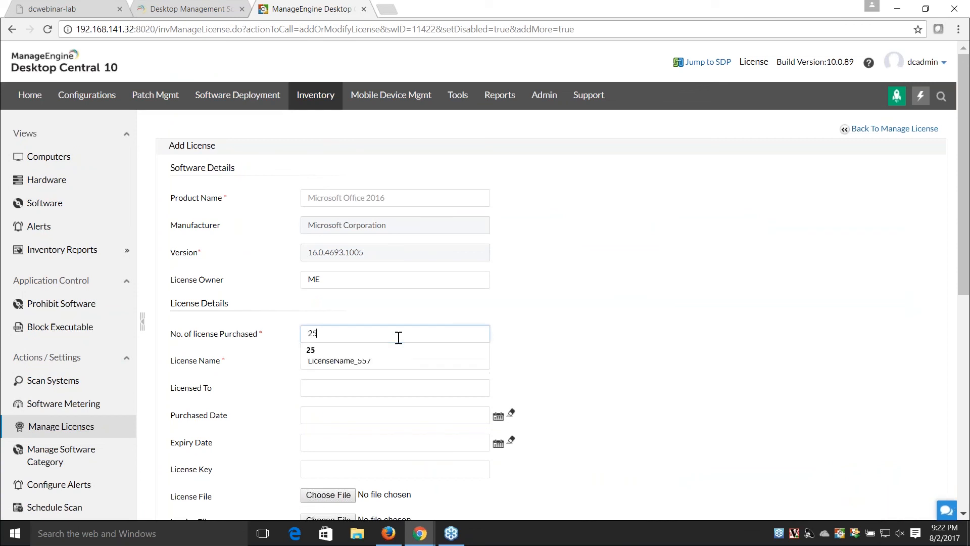
left_click(561, 343)
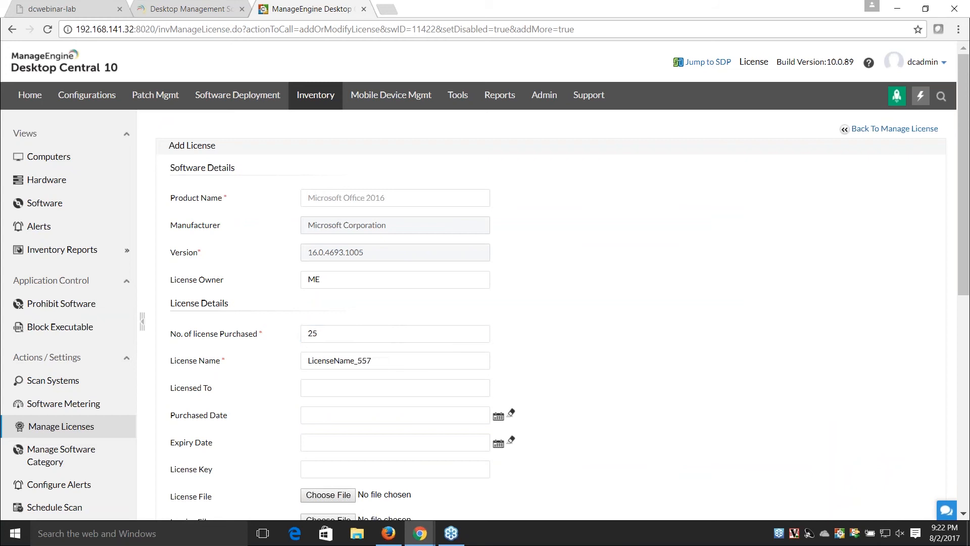
Step: Fill in ME as the licensee of the new Office 2016 license and set its purchased date to 08/01/2017
scroll(500, 394, "down", 3)
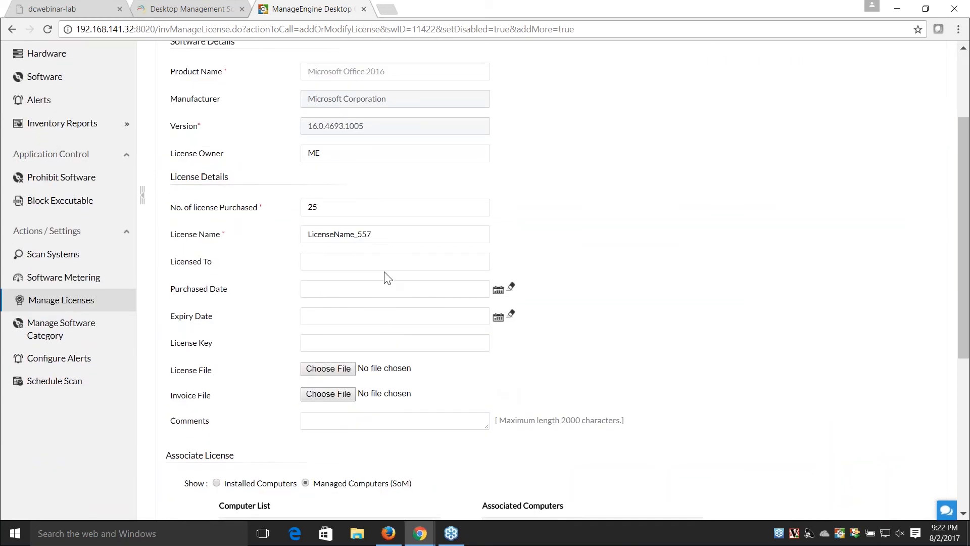
left_click(385, 267)
type("ME")
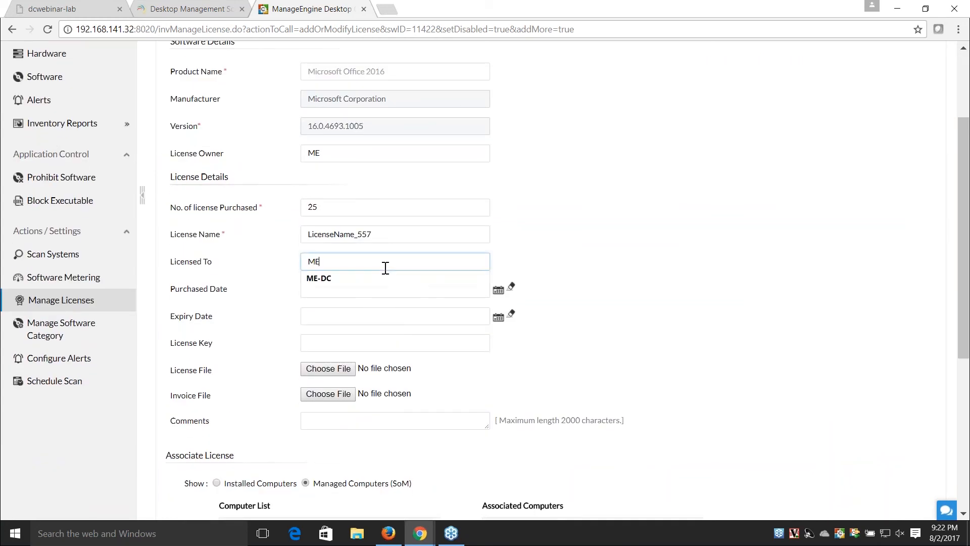
left_click(498, 289)
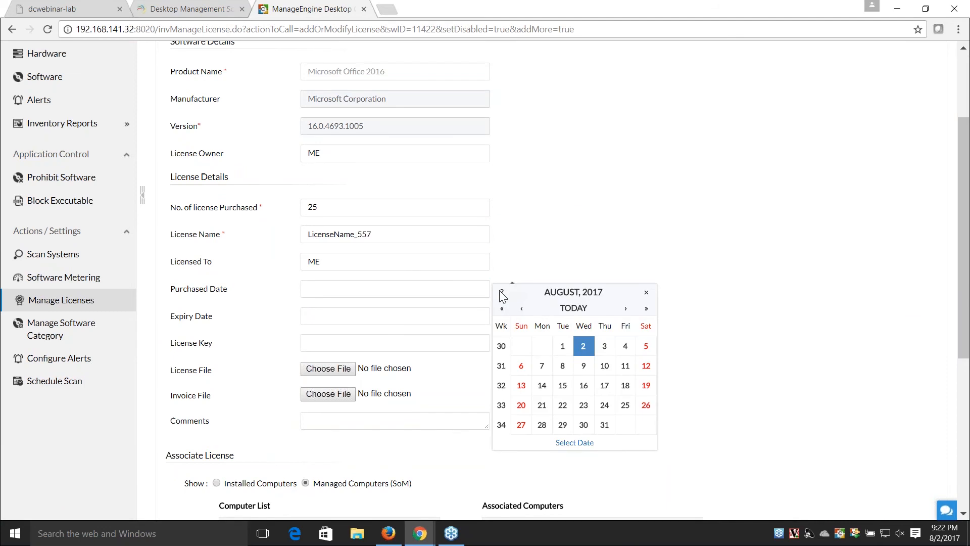
left_click(566, 346)
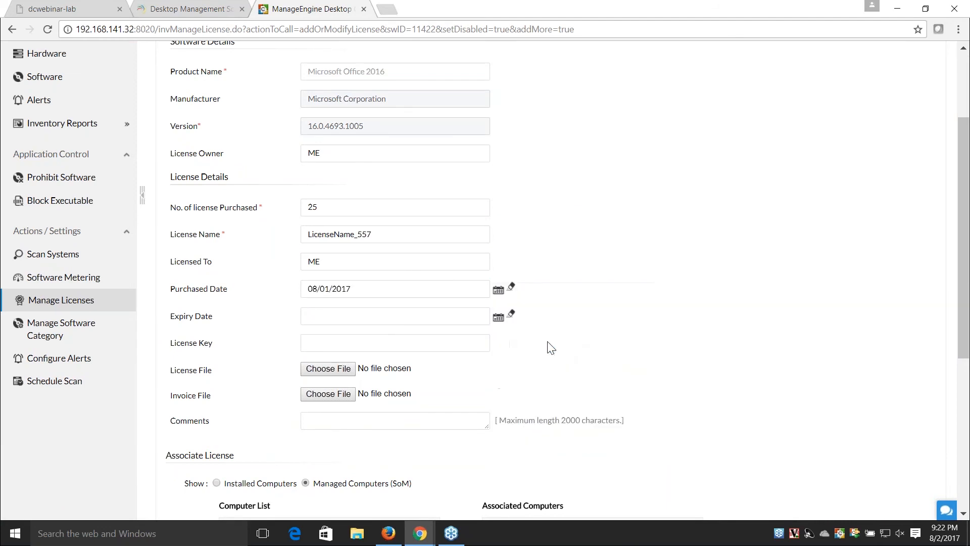
Step: Set the expiry date of the Office 2016 license to 08/02/2018 and save the license without associating computers
left_click(499, 317)
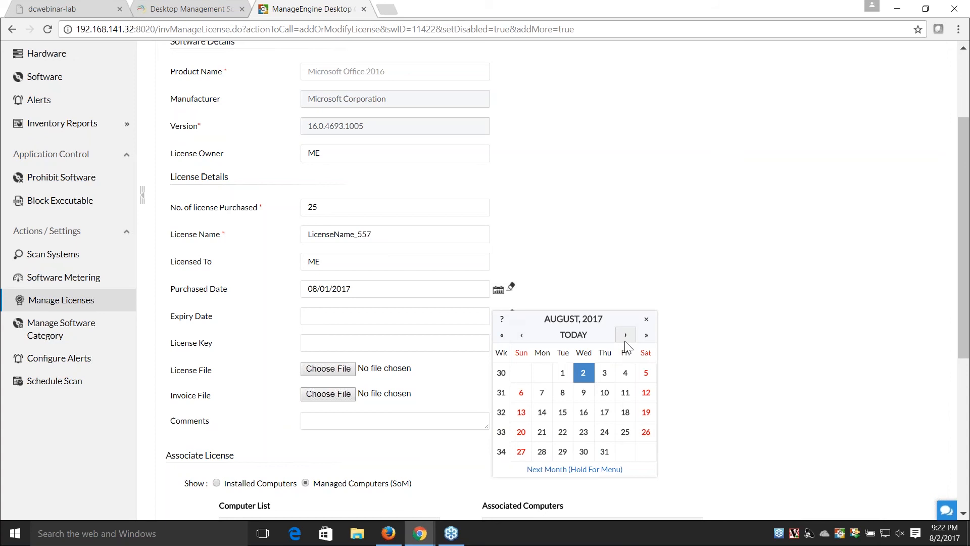
left_click(645, 335)
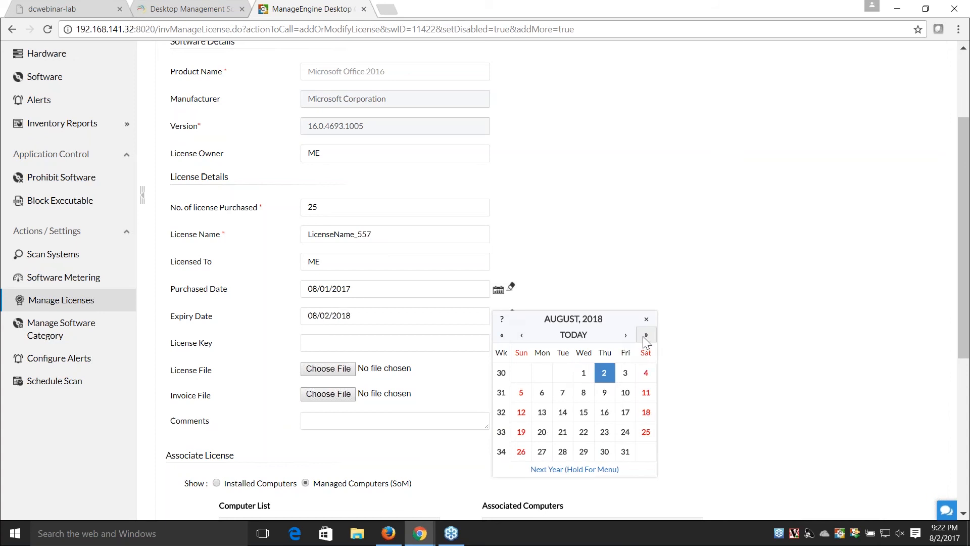
left_click(606, 373)
scroll(491, 378, "down", 4)
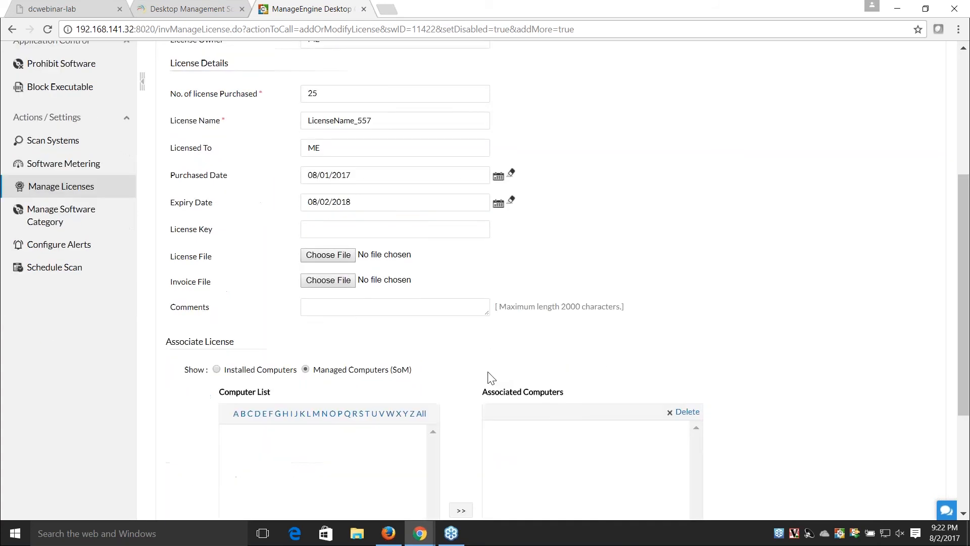
scroll(491, 378, "down", 2)
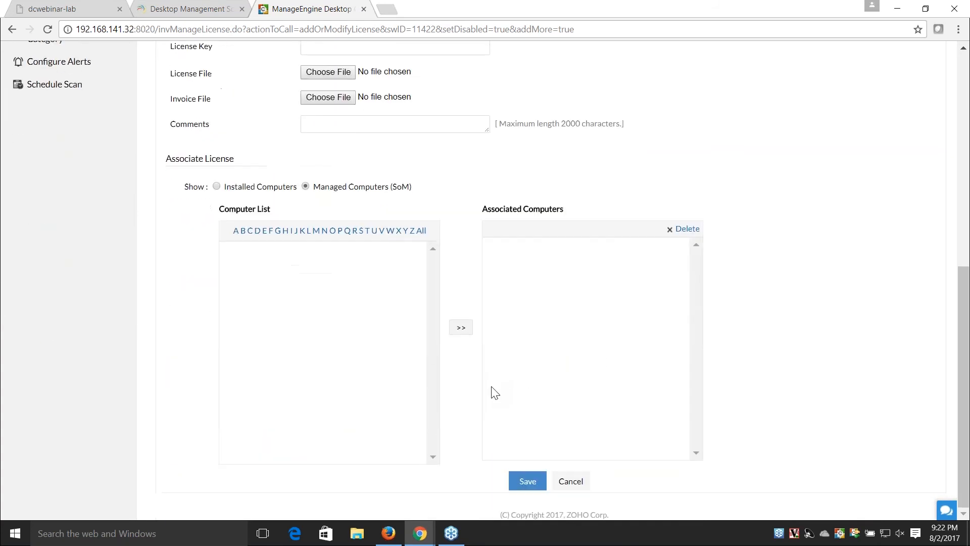
left_click(523, 482)
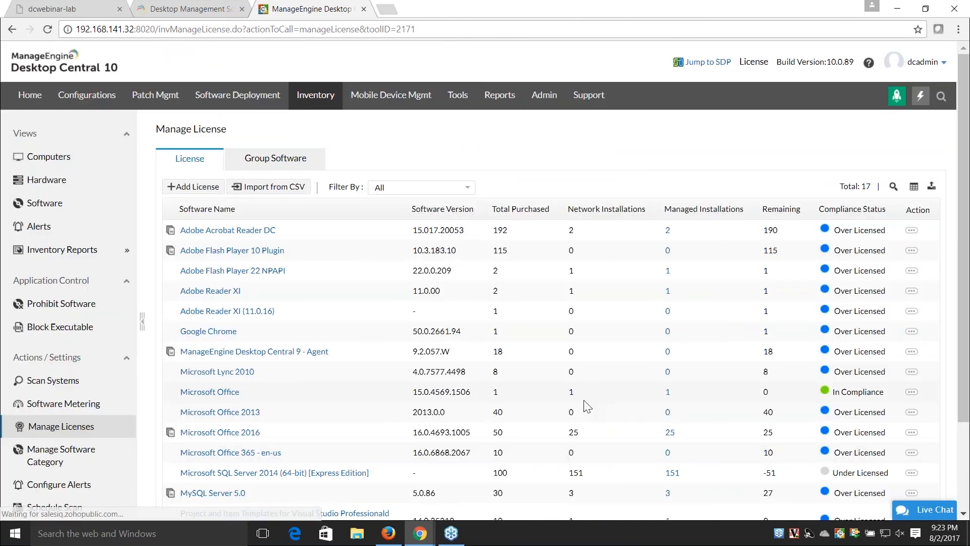
Step: Check the remaining license count of Microsoft Office 2016 and view its license details with the purchased licenses
scroll(584, 399, "down", 1)
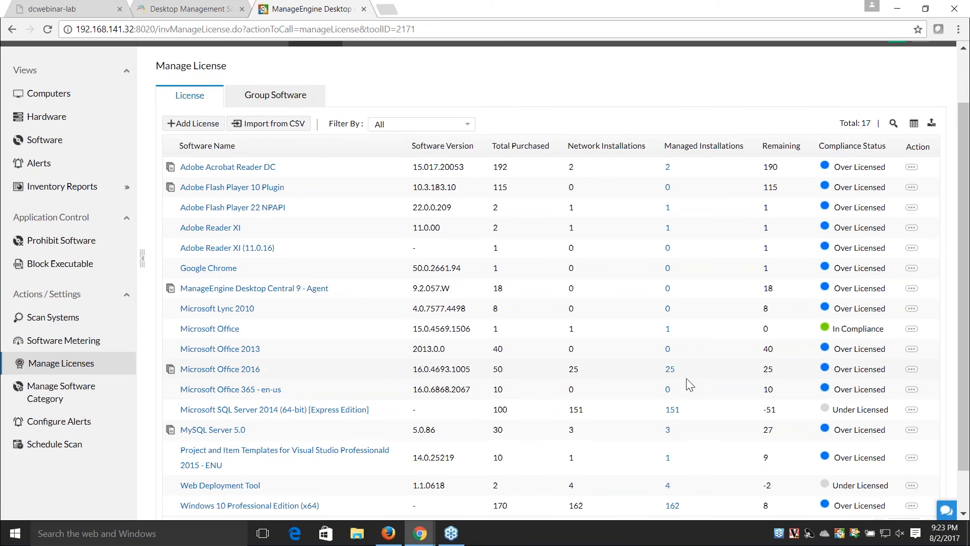
double_click(768, 370)
mouse_move(836, 372)
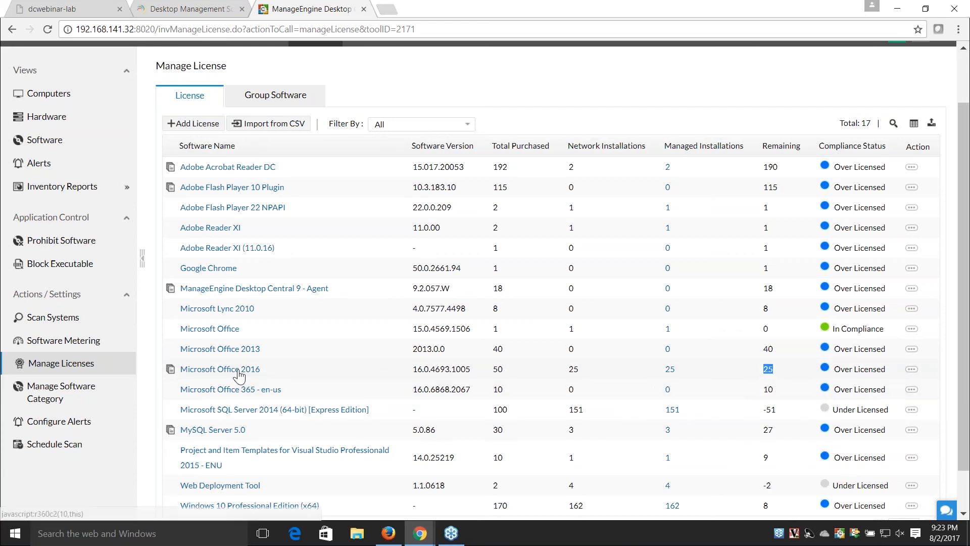
left_click(239, 373)
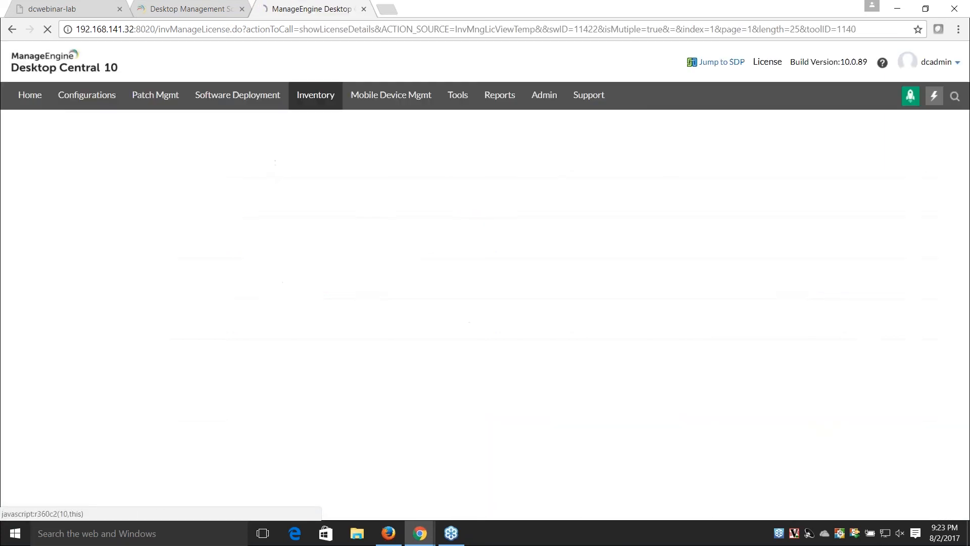
scroll(453, 386, "down", 1)
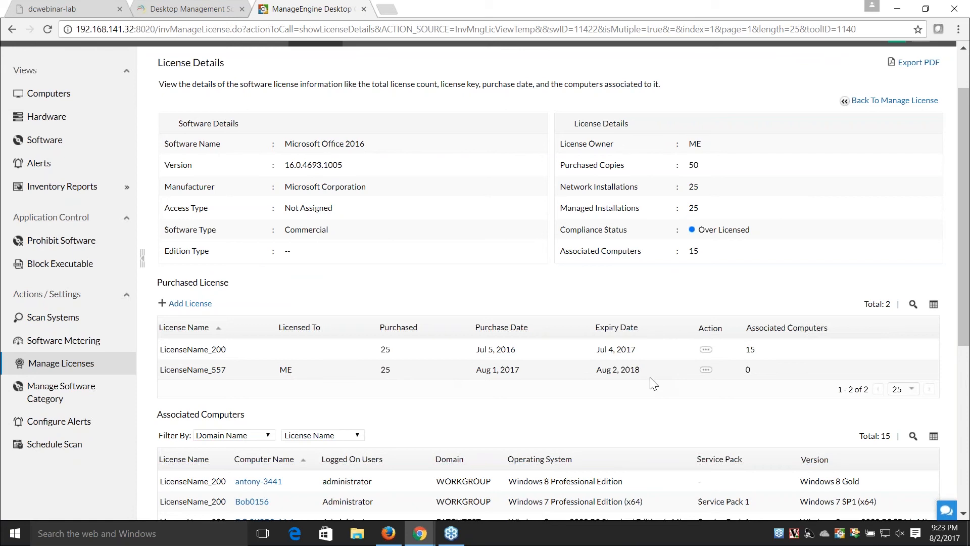
Step: Delete the Microsoft Office 2016 license purchased on Aug 1, 2017, and return to the managed license list
left_click(706, 369)
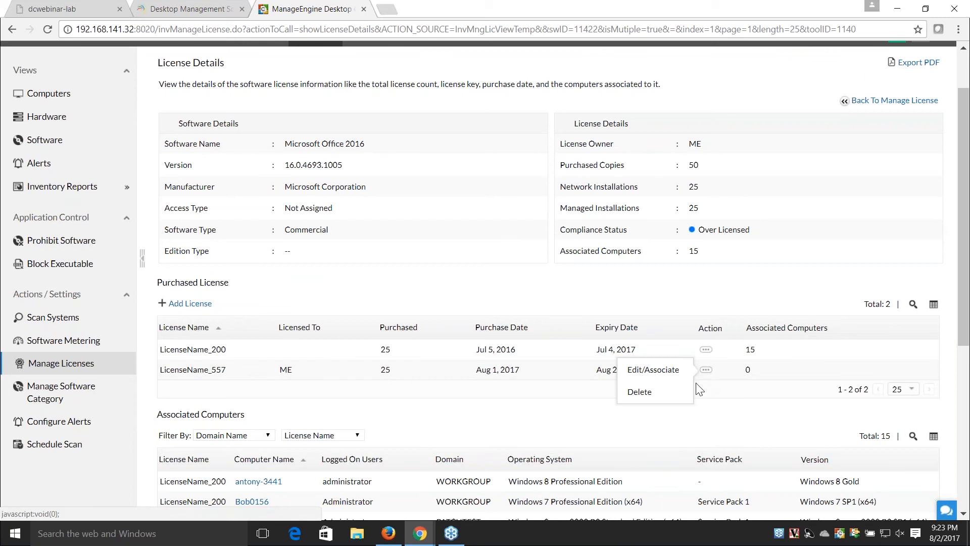
left_click(640, 392)
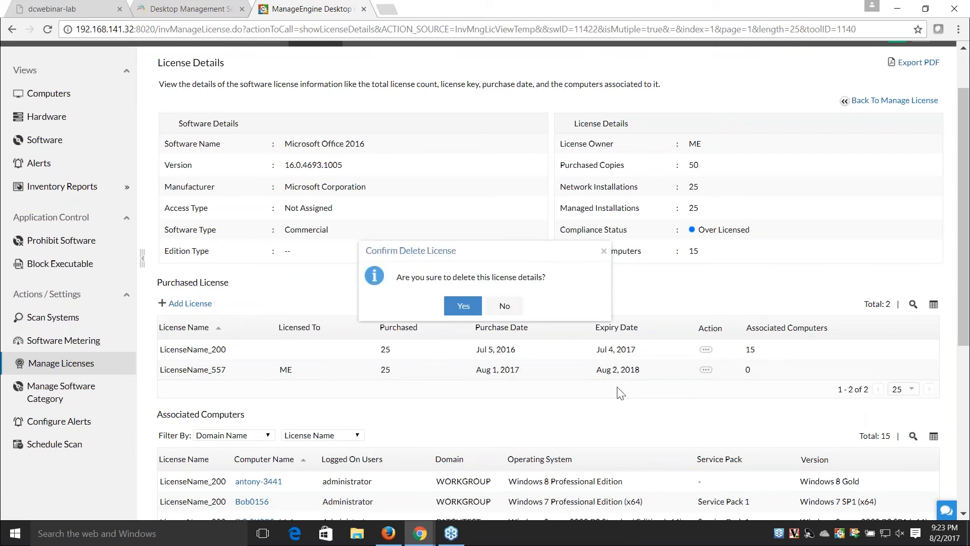
left_click(464, 311)
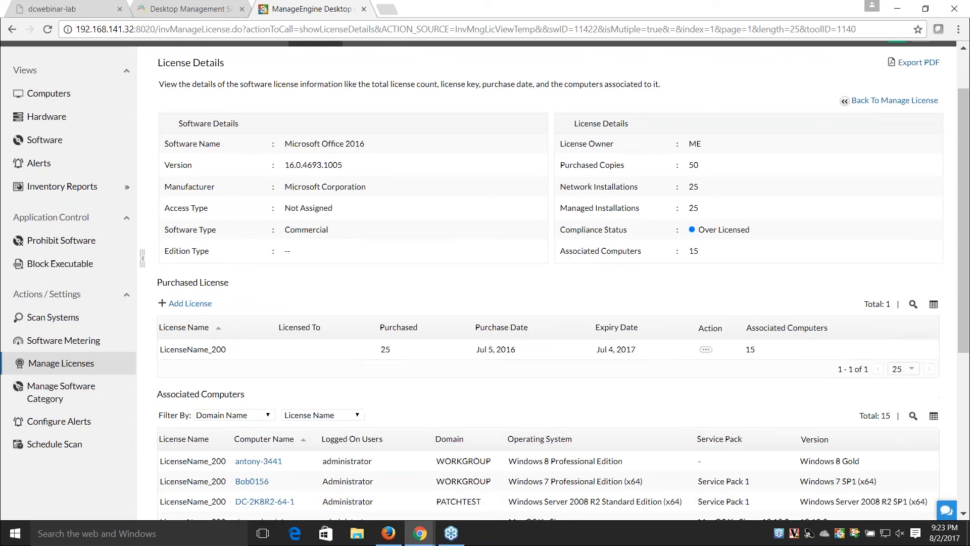
left_click(73, 369)
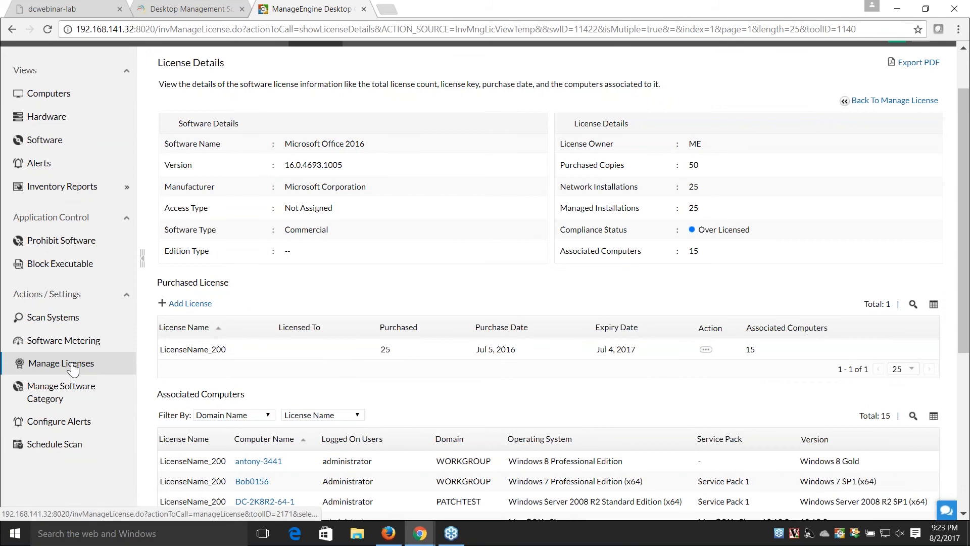
scroll(413, 412, "down", 1)
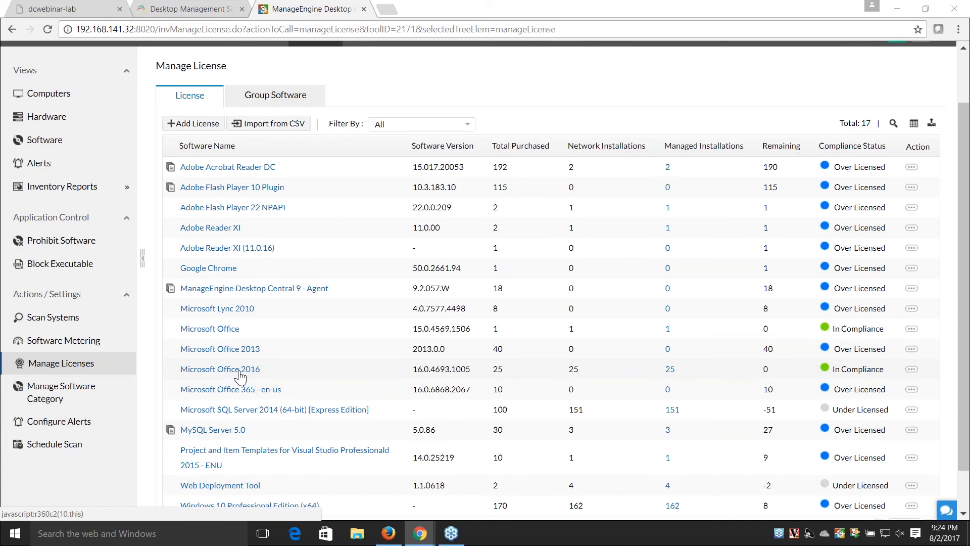
key("alt+Tab")
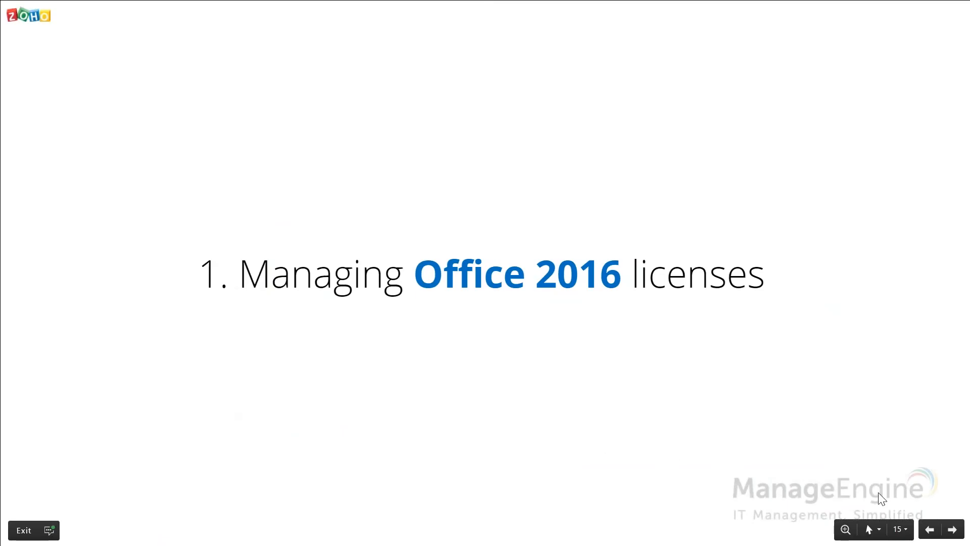
left_click(953, 531)
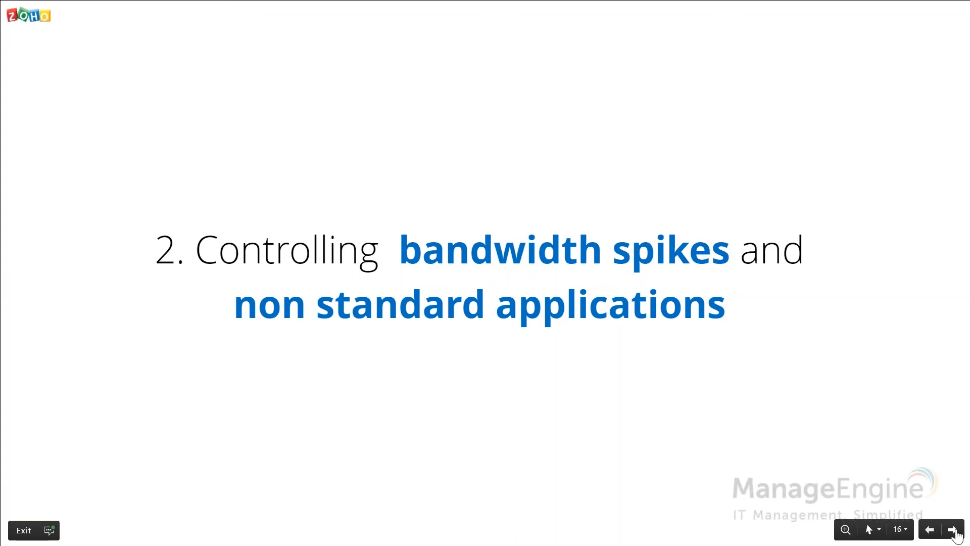
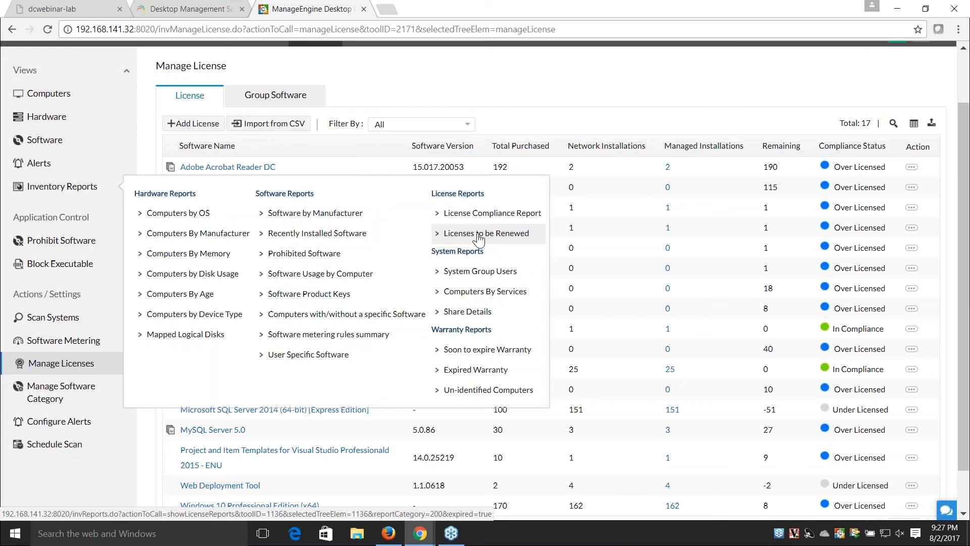
Step: View the Licenses to be Renewed report in Details View, filtered to Expired licenses
left_click(478, 237)
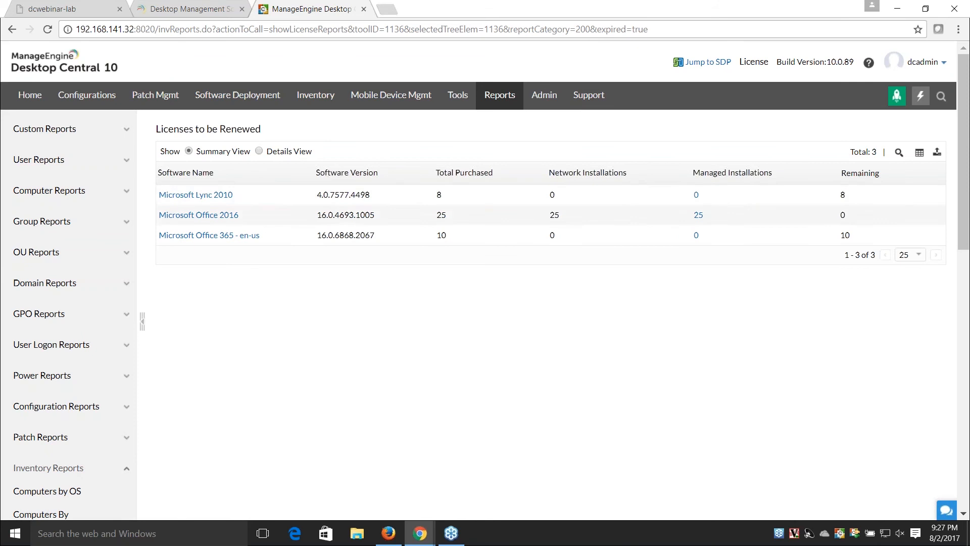
left_click(258, 152)
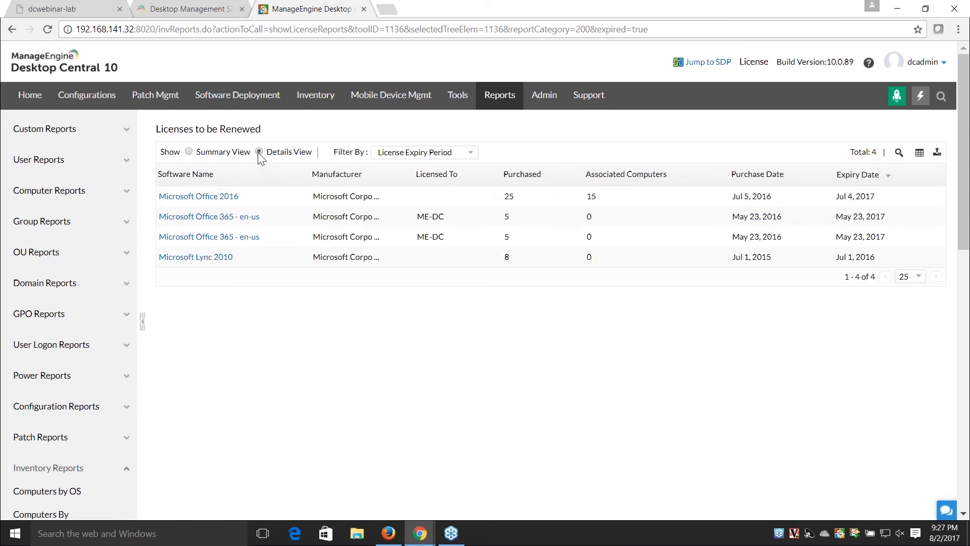
left_click(471, 153)
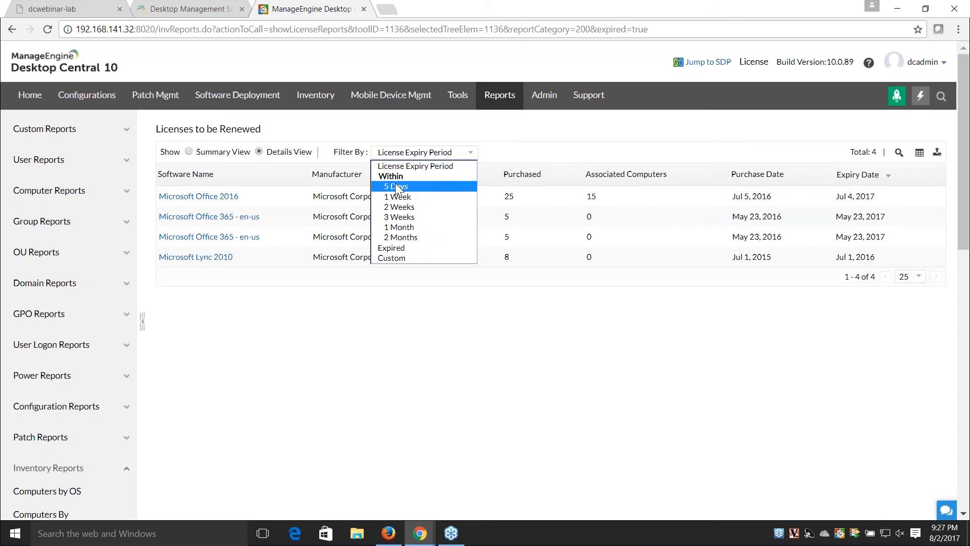
left_click(394, 248)
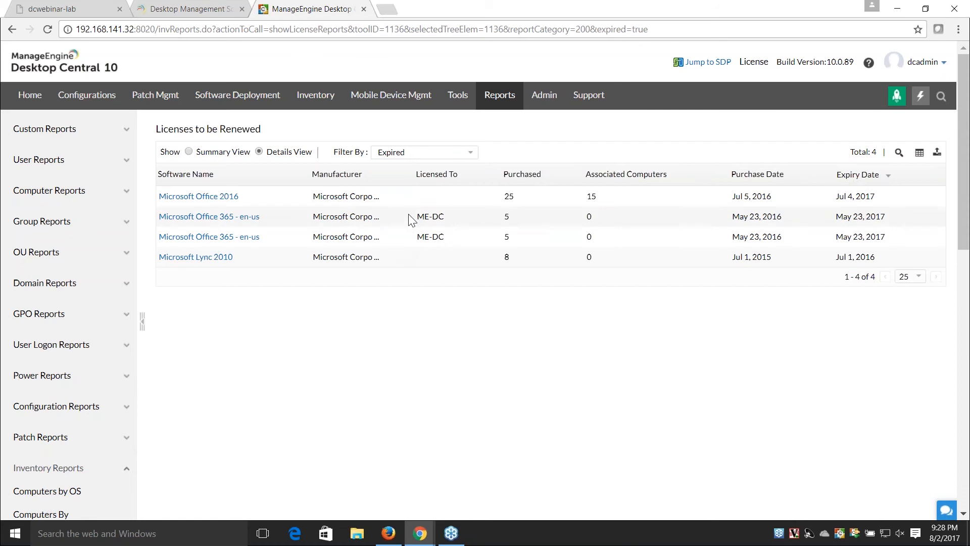
Step: Show the Custom expiry period filter of the renewal report, dismiss it without dates, and return to the Inventory summary
left_click(463, 152)
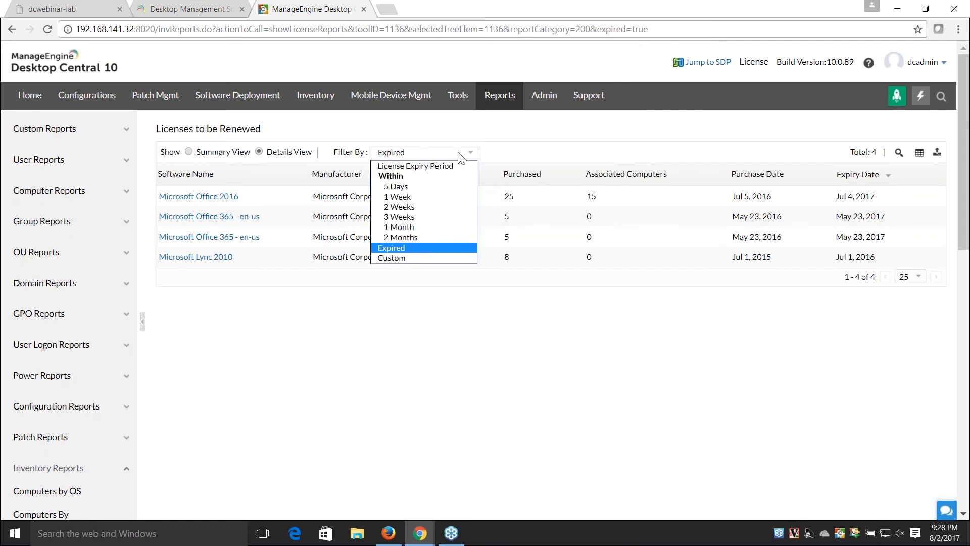
left_click(399, 258)
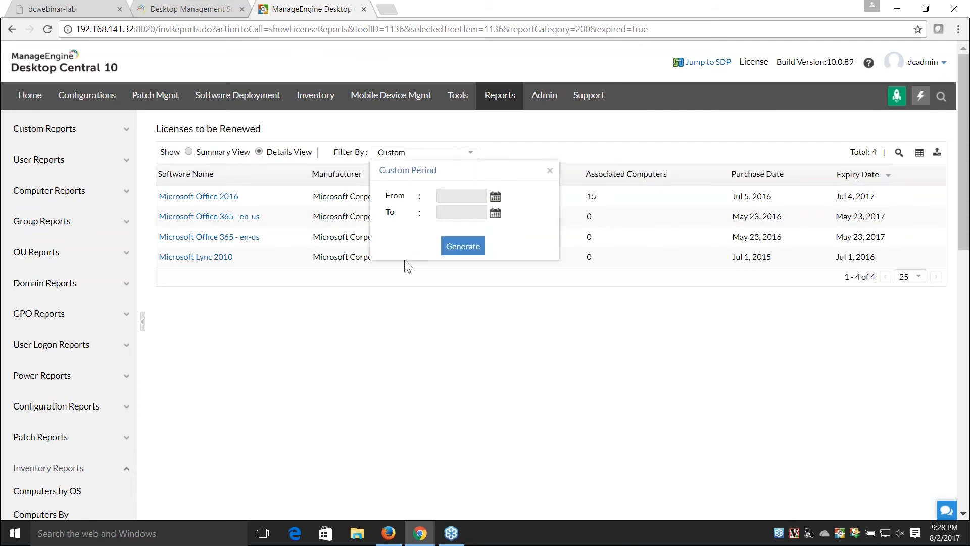
left_click(550, 172)
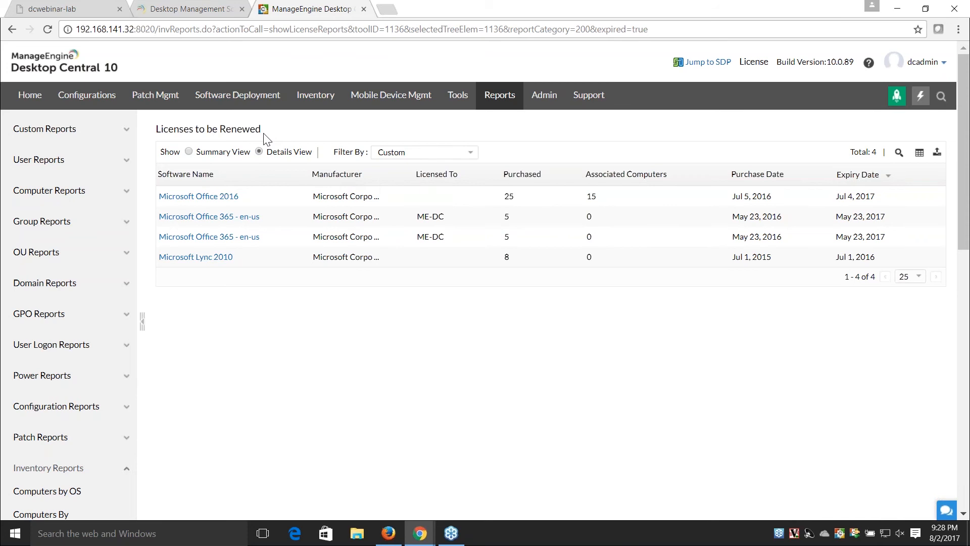
left_click(315, 98)
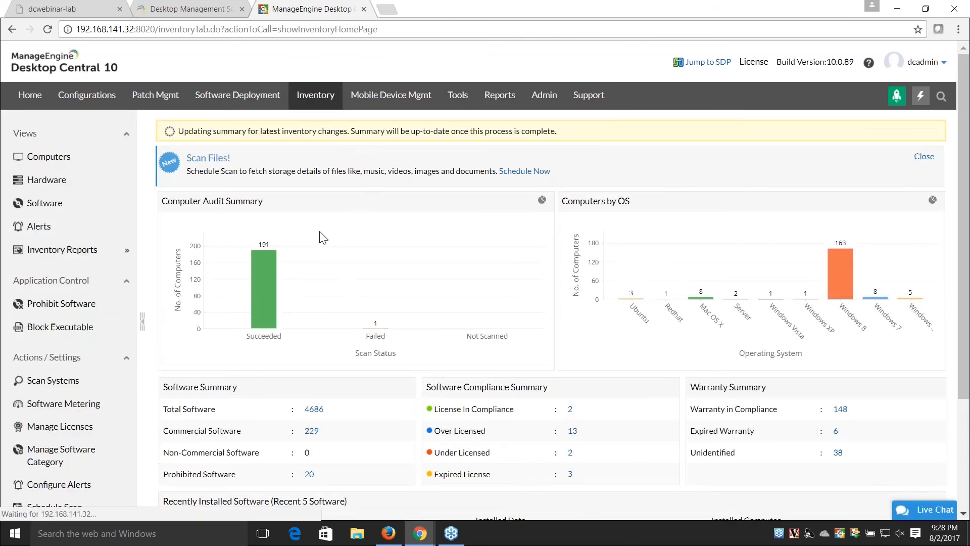
Step: Open the Computers with/without a specific Software report and view the domain and branch office choices of its filter
mouse_move(109, 257)
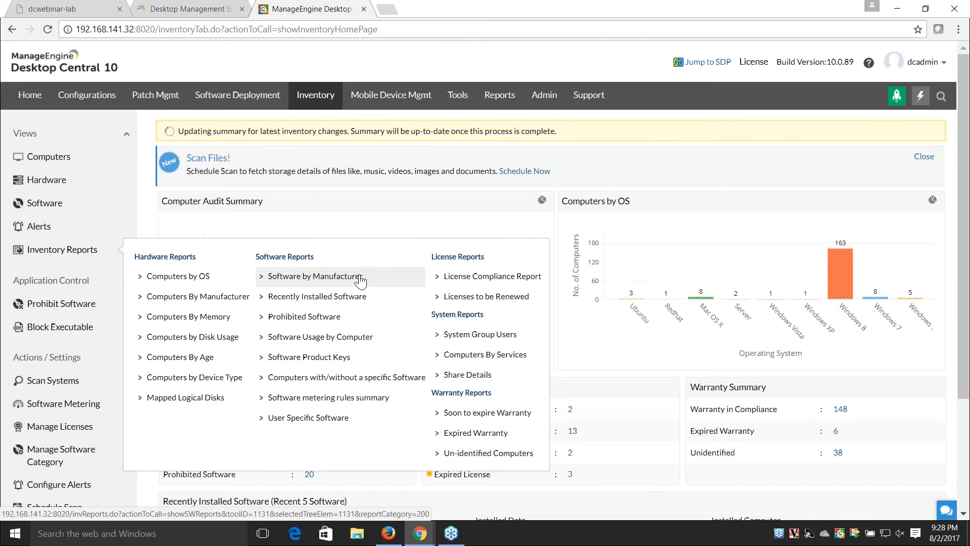
left_click(461, 412)
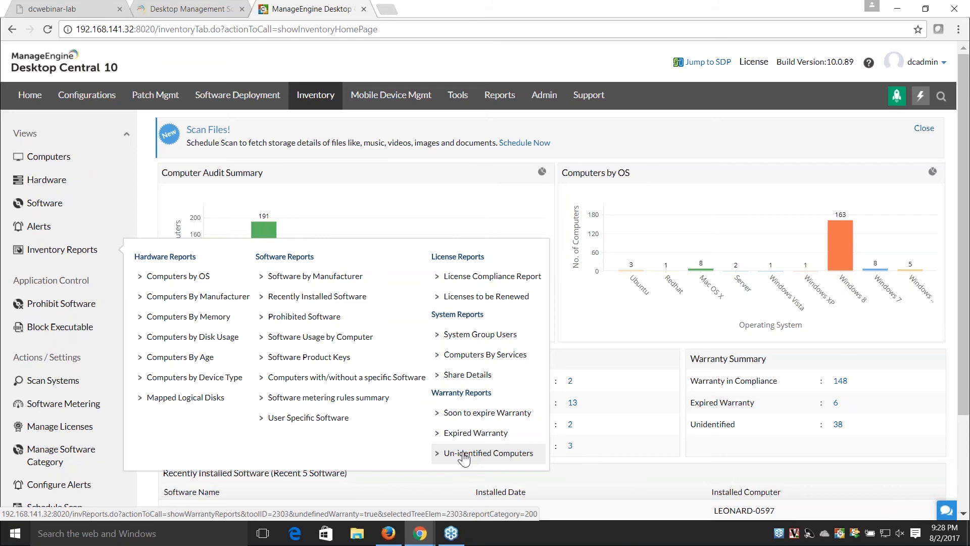
left_click(321, 378)
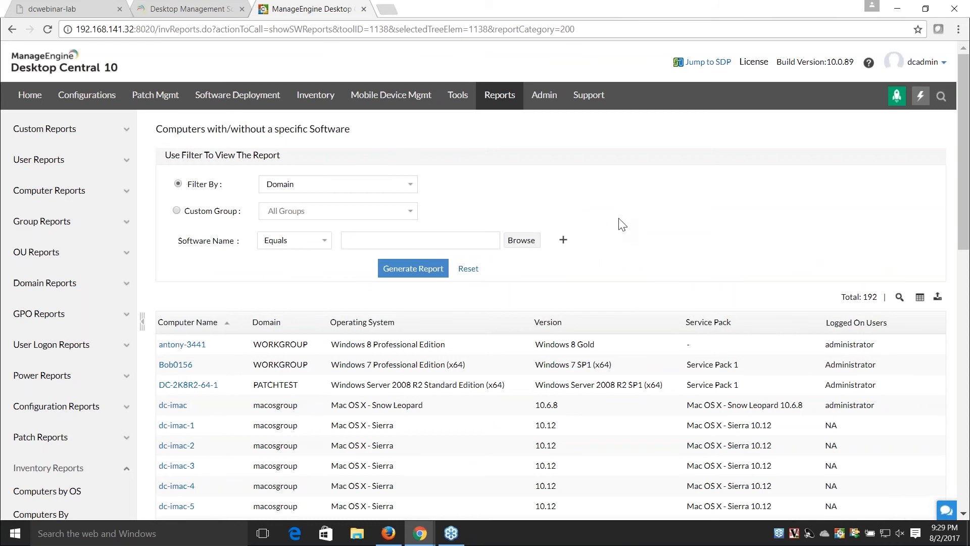
left_click(409, 187)
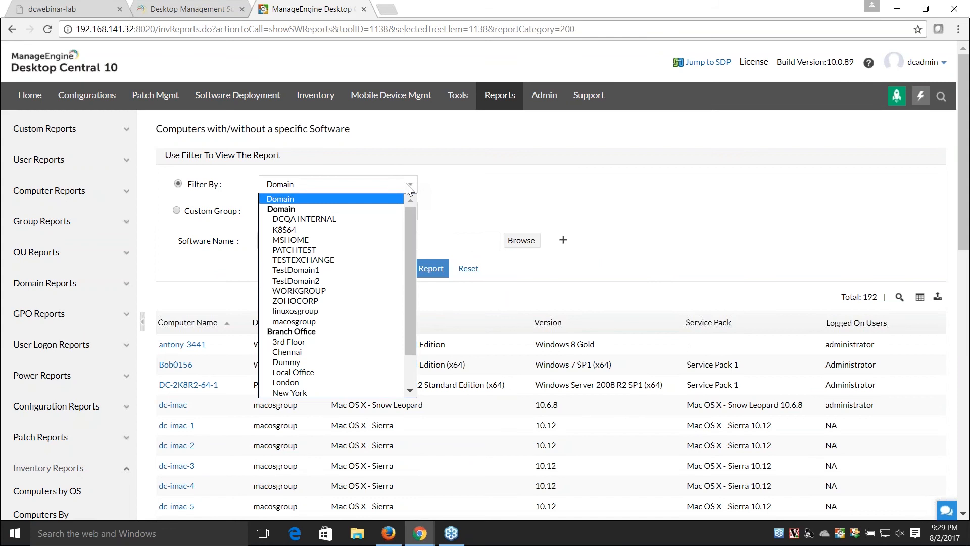
left_click(462, 188)
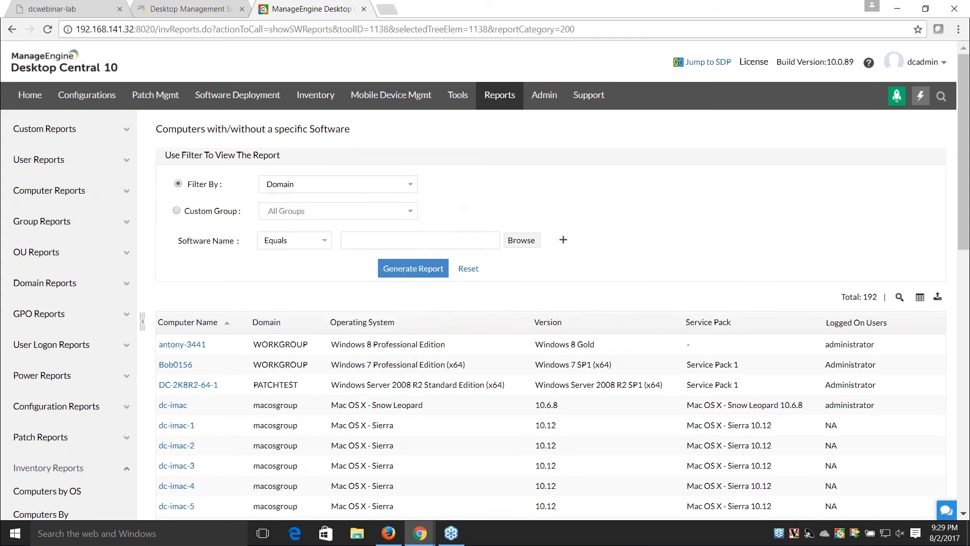
Step: Look through the custom groups available as a report filter, and return to filtering by Domain
left_click(176, 210)
left_click(322, 212)
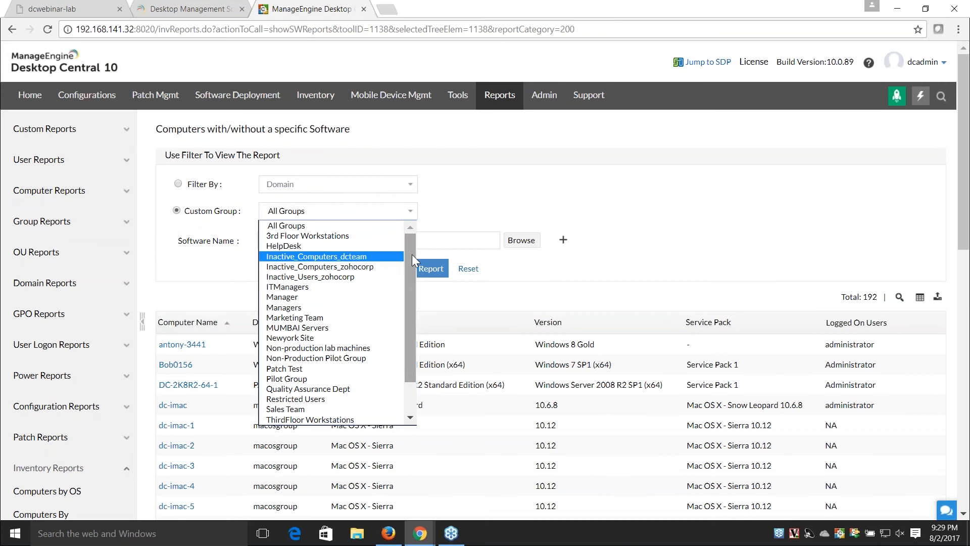
left_click_drag(414, 254, 412, 295)
scroll(398, 270, "up", 2)
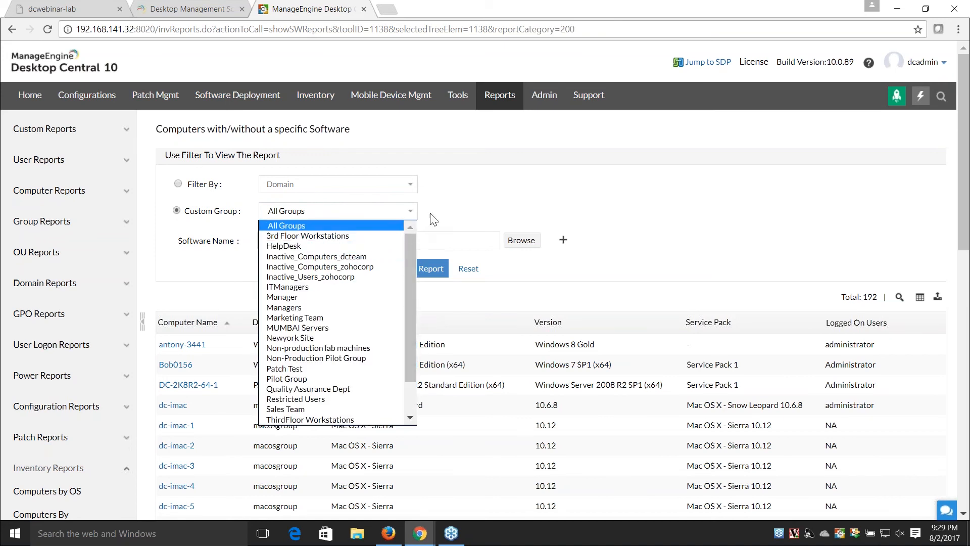
left_click(444, 208)
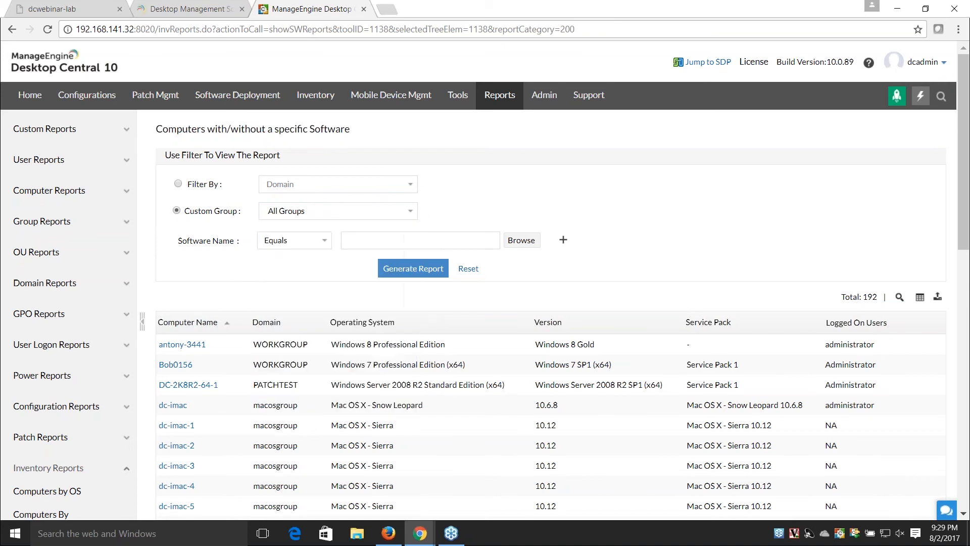
left_click(318, 217)
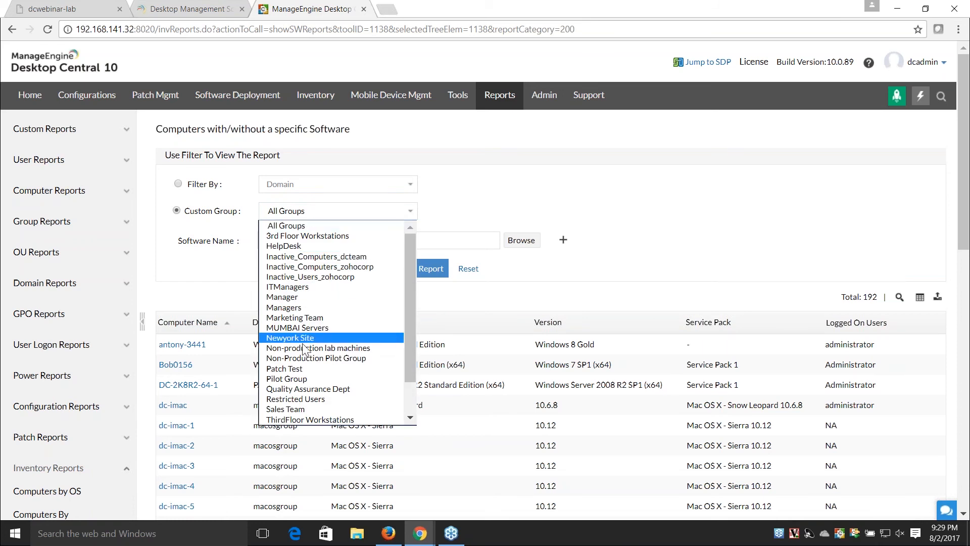
left_click(180, 190)
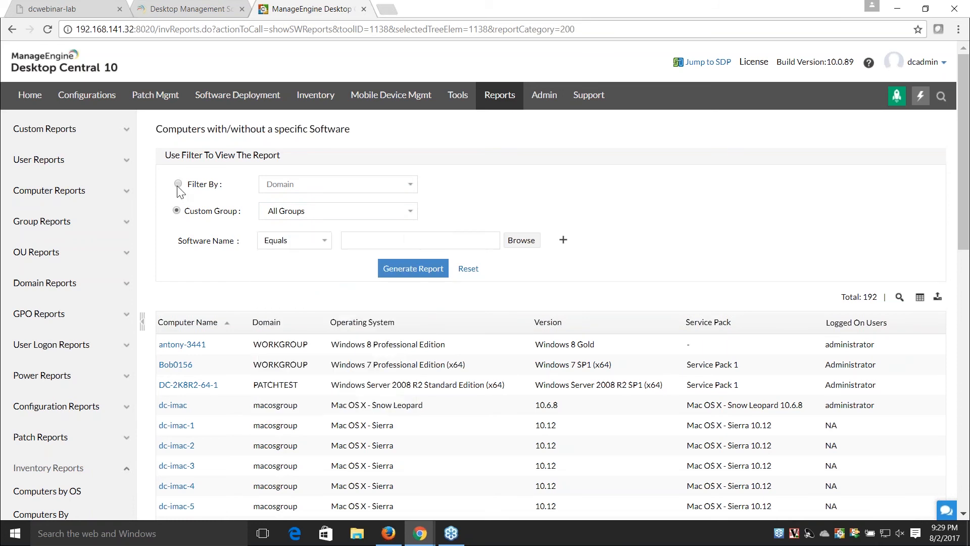
left_click(177, 184)
Step: Find Google Talk(Remove Only) by searching the available software for google, and generate the report of computers that have it
left_click(521, 241)
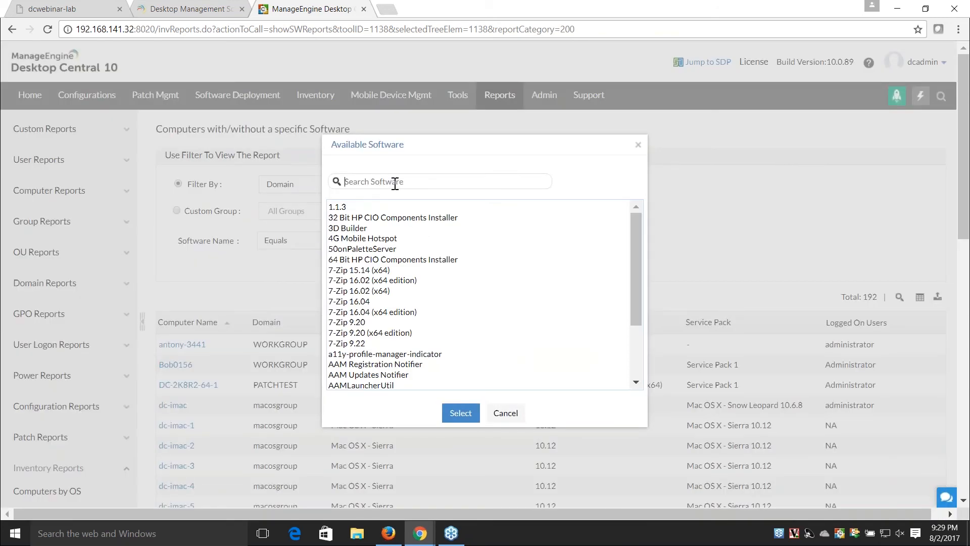
type("google")
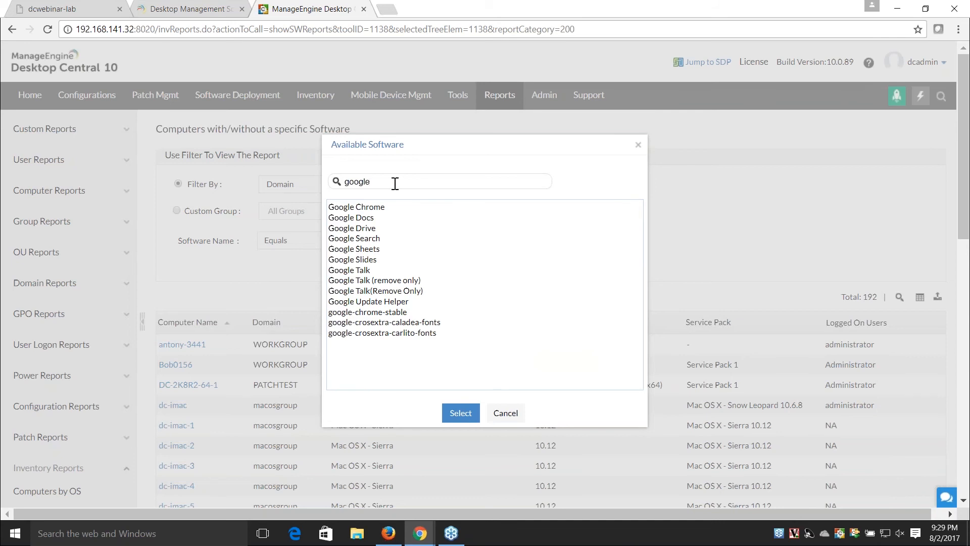
left_click(397, 292)
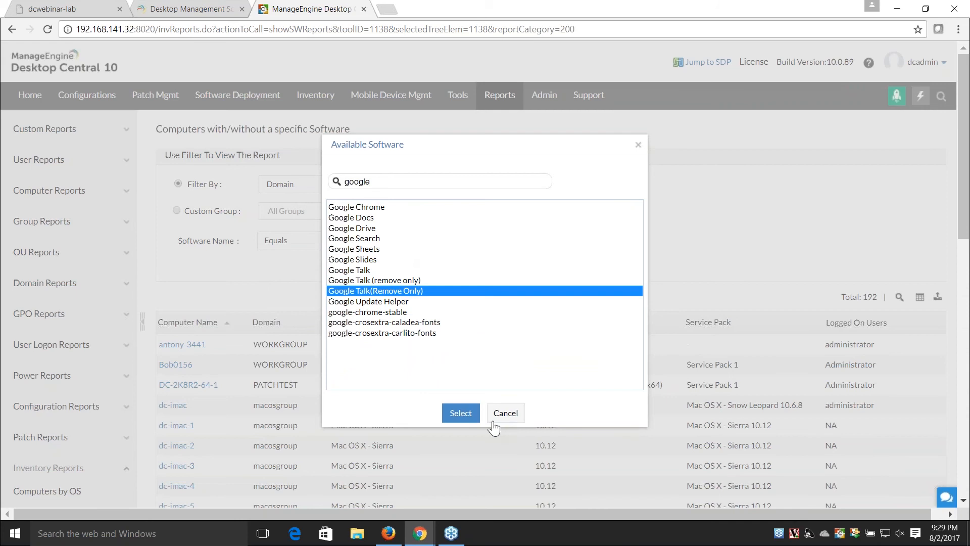
left_click(465, 414)
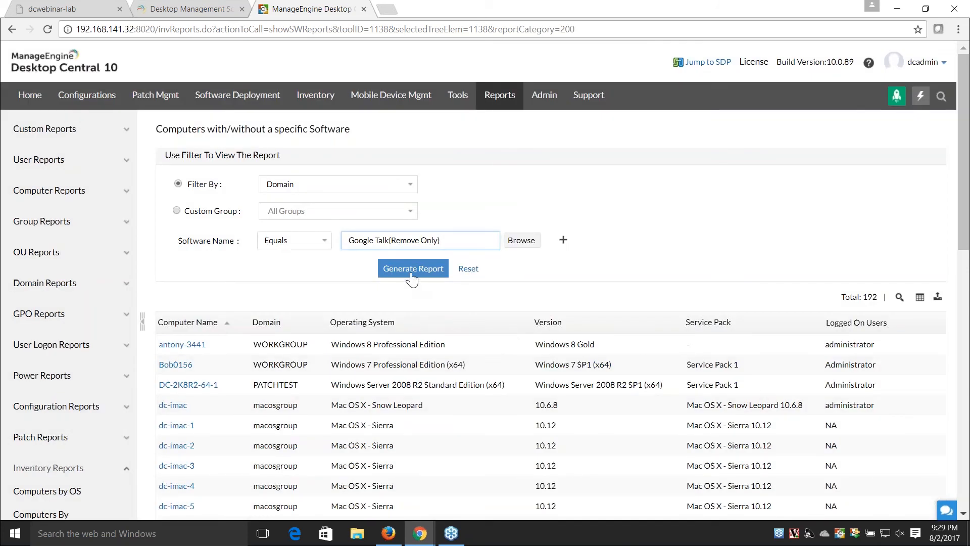
left_click(412, 269)
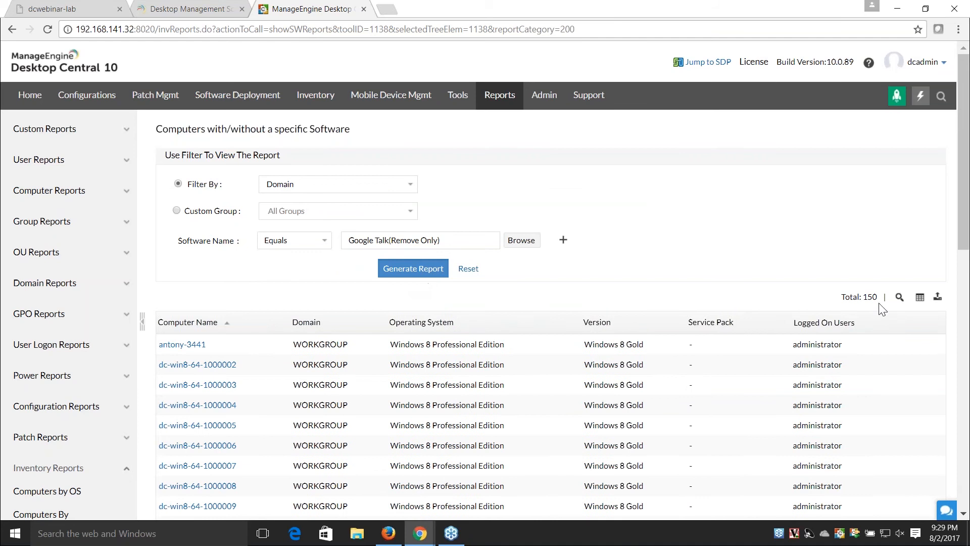
left_click_drag(880, 299, 863, 302)
Step: Show the report's column options, try reordering the Service Pack column, and cancel the column changes
left_click(919, 299)
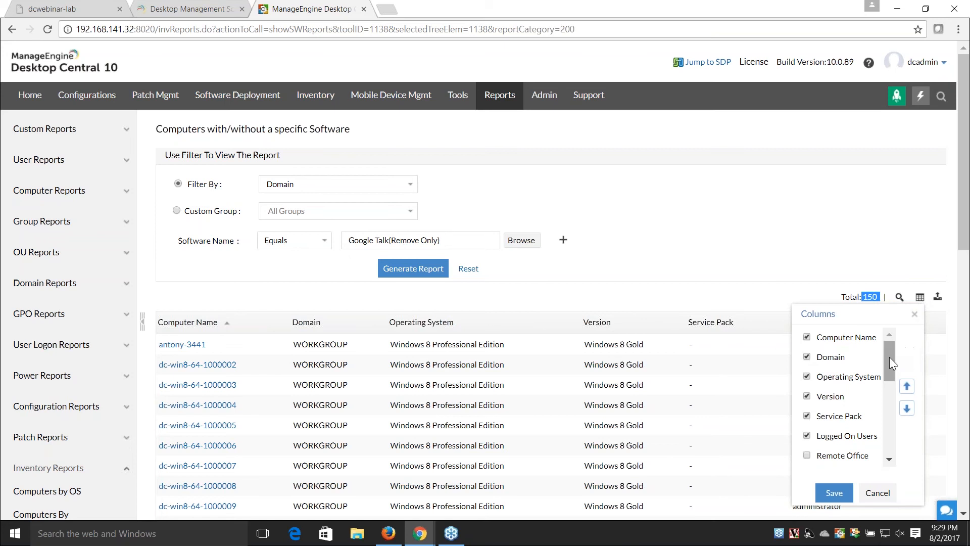
mouse_move(886, 359)
left_mouse_down()
mouse_move(887, 377)
mouse_move(889, 358)
left_mouse_up()
left_click(851, 422)
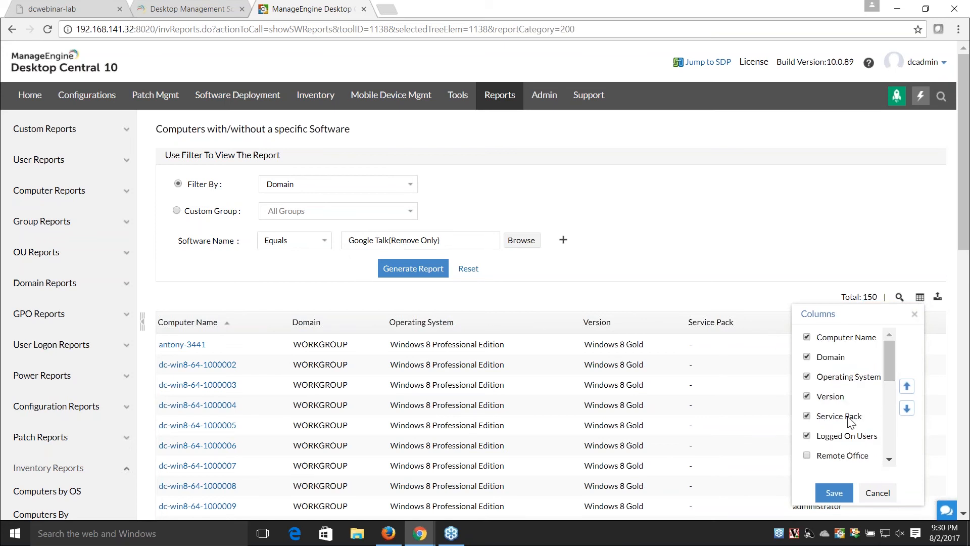
left_click(907, 408)
left_click(906, 387)
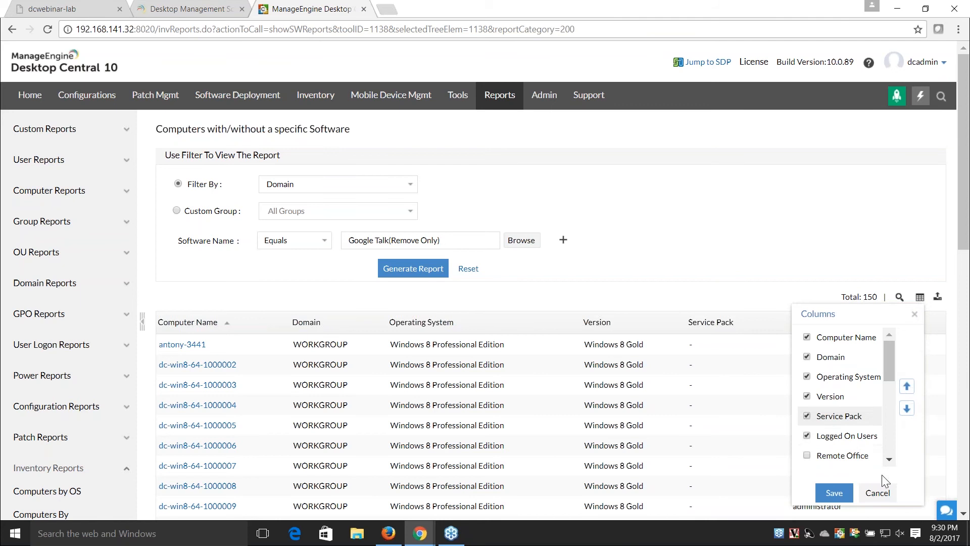
left_click(876, 492)
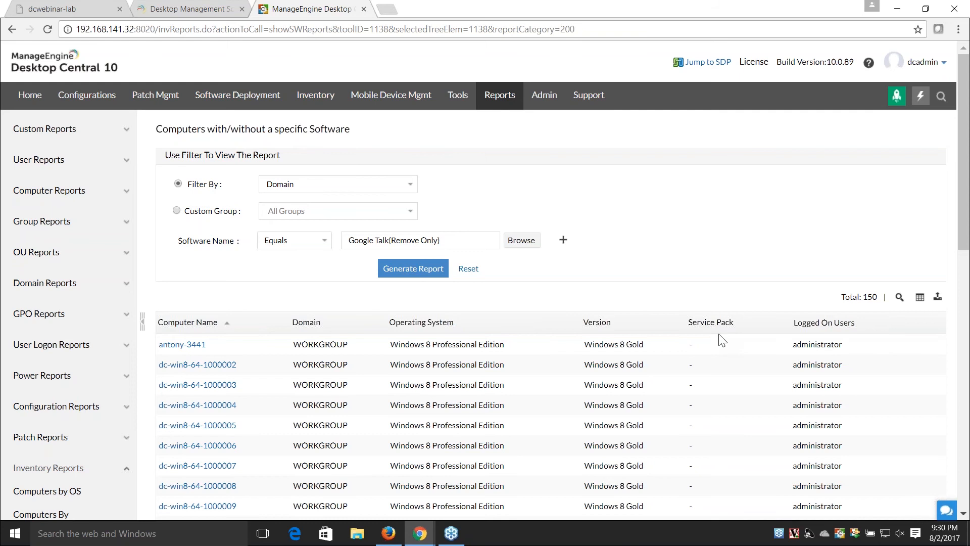
Step: Change the software name condition to Does Not Equal and generate the report of computers without Google Talk(Remove Only)
left_click(324, 242)
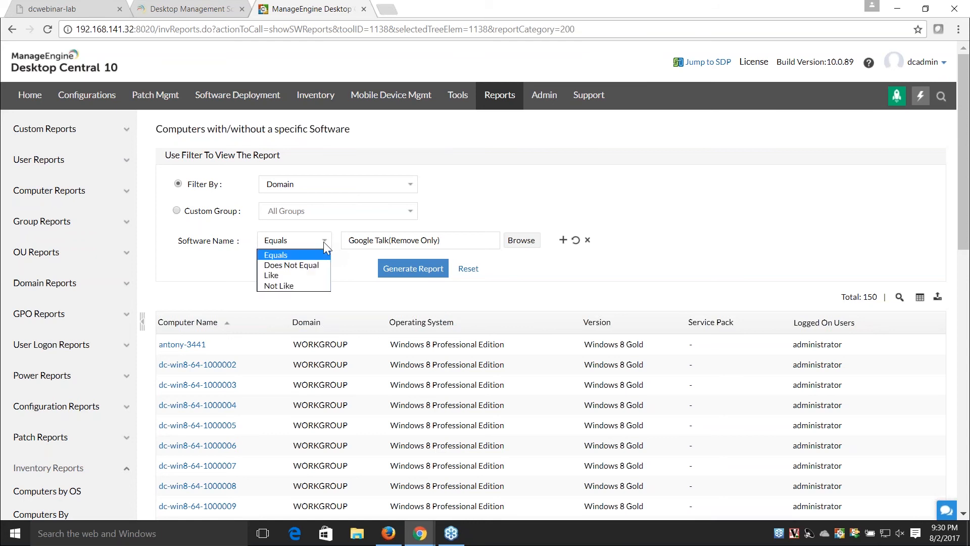
left_click(286, 266)
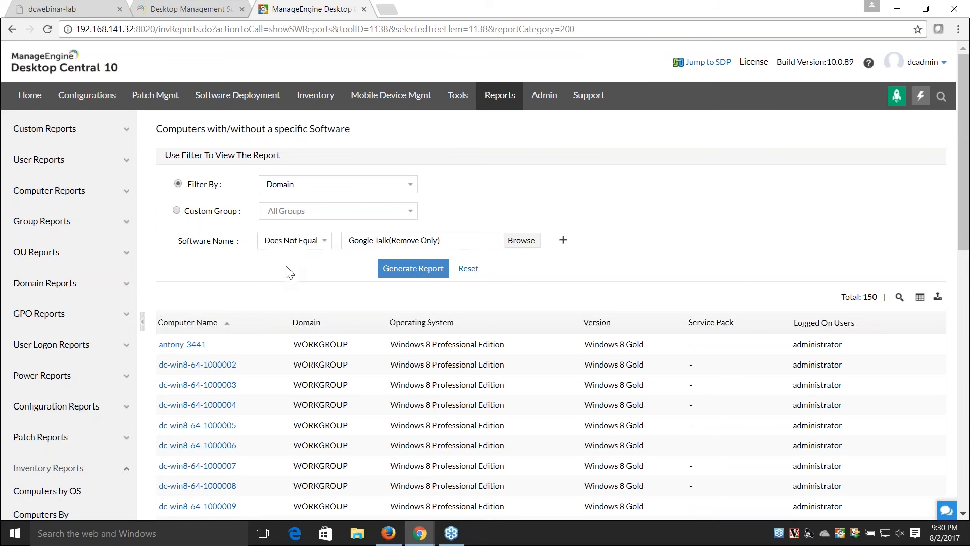
left_click(404, 273)
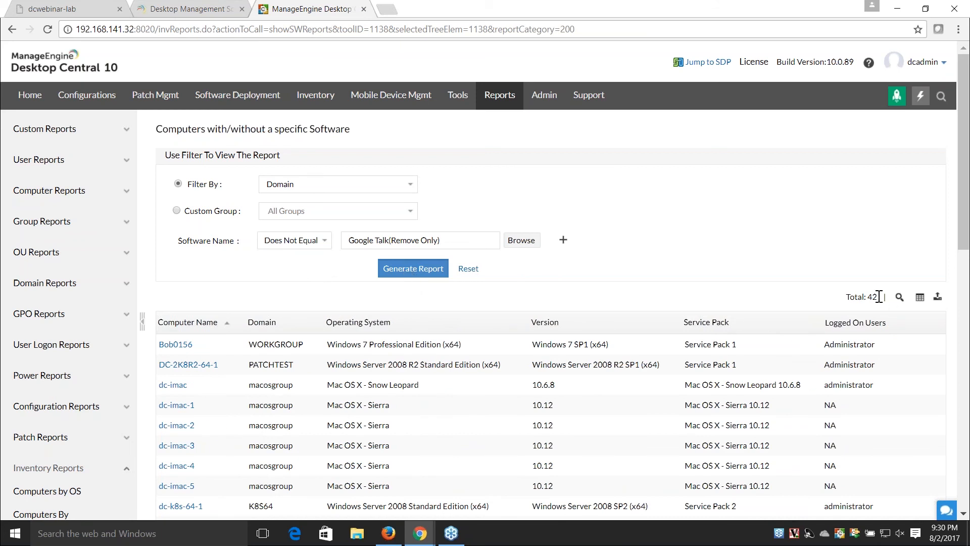
left_click_drag(880, 299, 867, 302)
left_click_drag(442, 240, 346, 243)
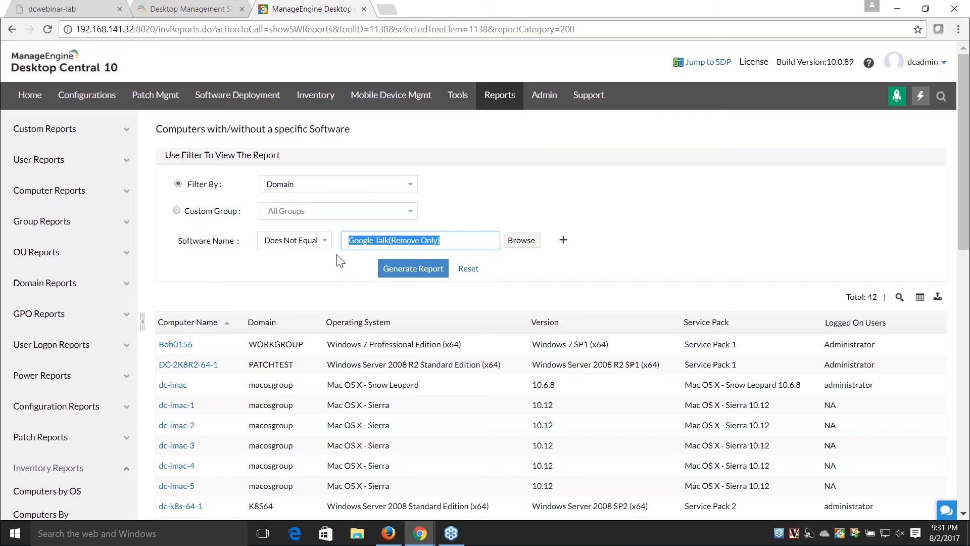
Step: Shorten the software name to Google, set the condition to Like, generate the report and look through the listed computers
left_click(373, 238)
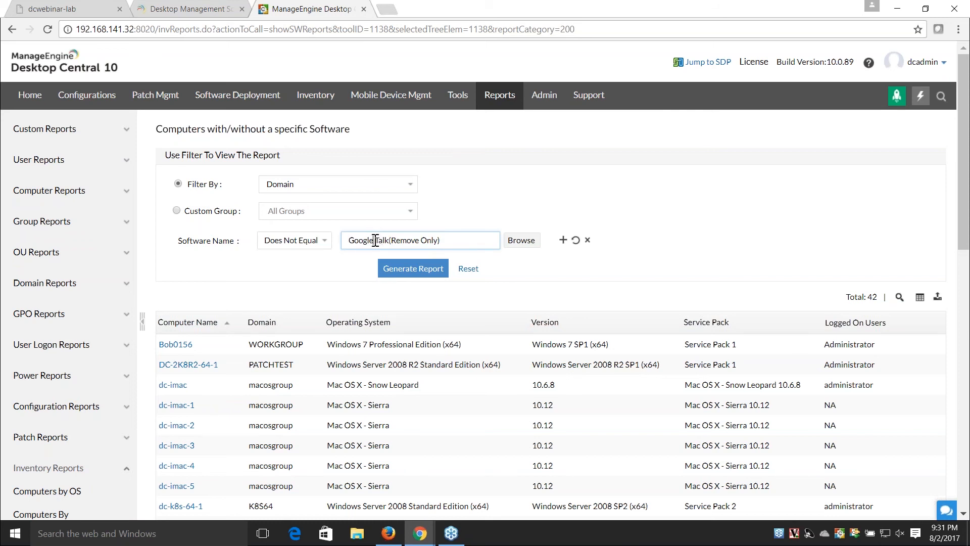
left_click_drag(375, 240, 468, 244)
key("BackSpace")
left_click(325, 241)
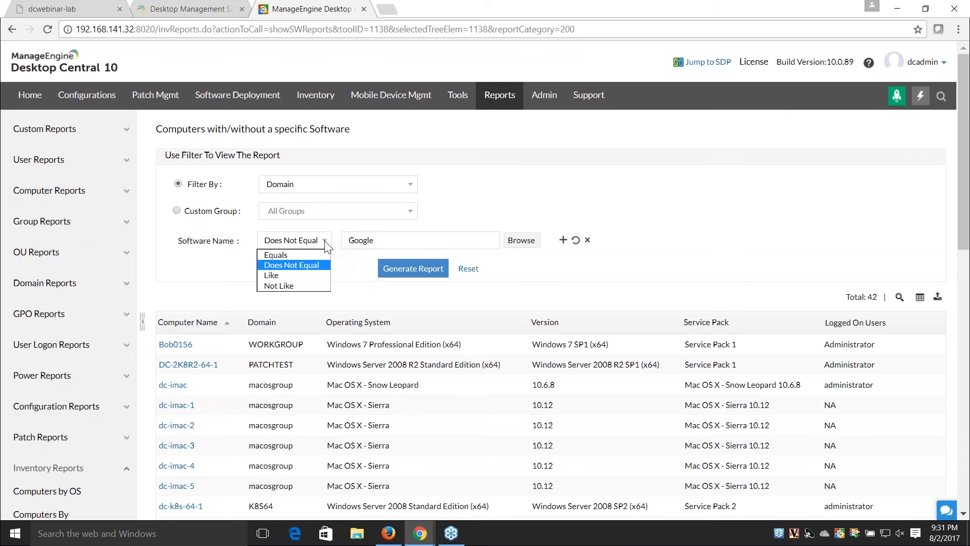
left_click(285, 279)
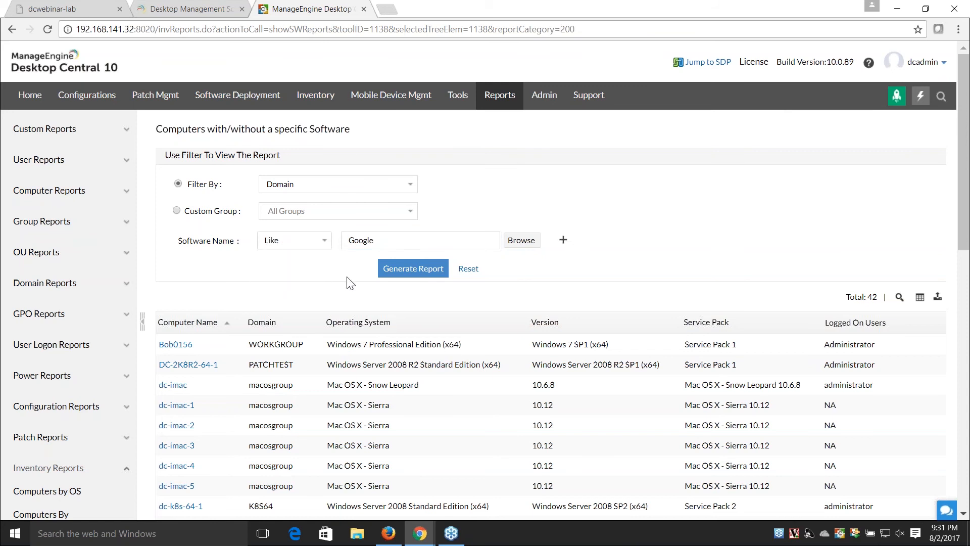
left_click(429, 270)
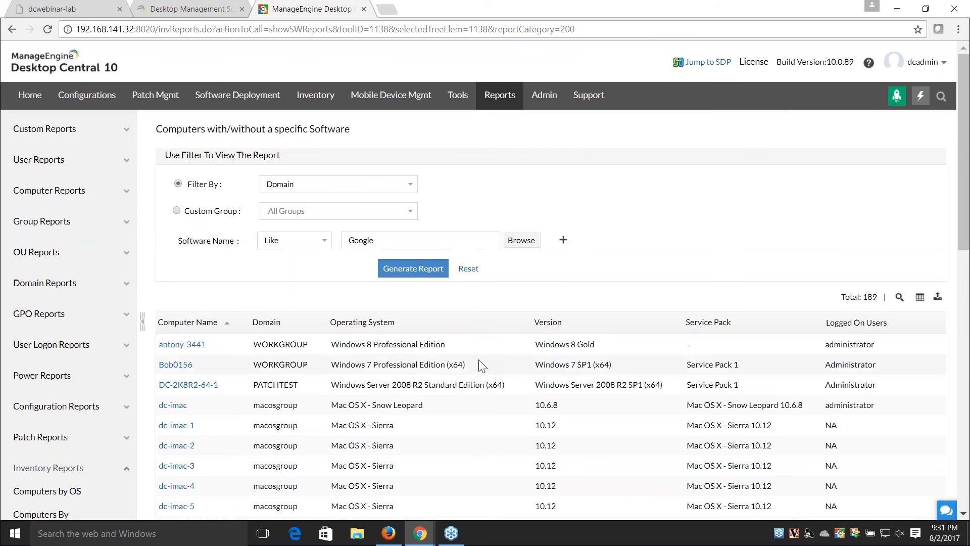
scroll(480, 389, "down", 1)
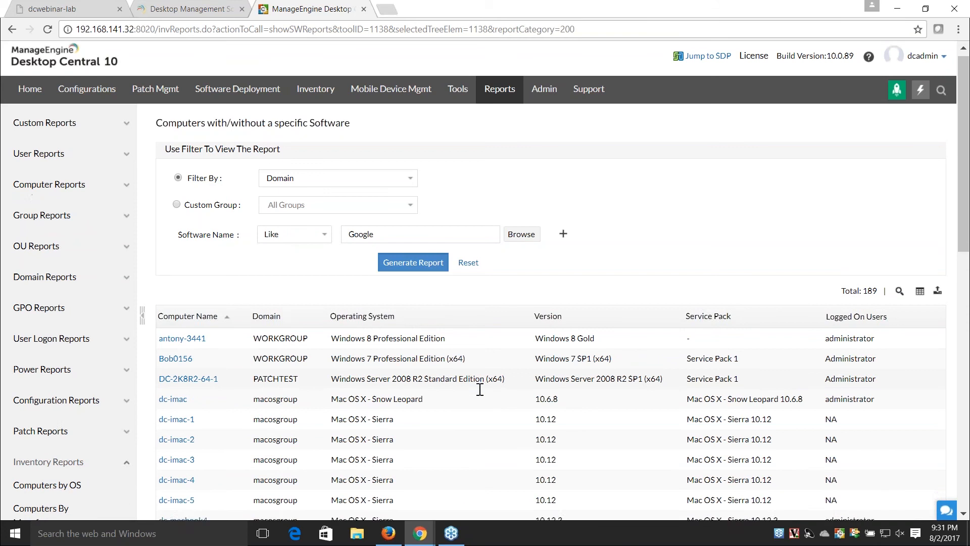
scroll(419, 357, "down", 2)
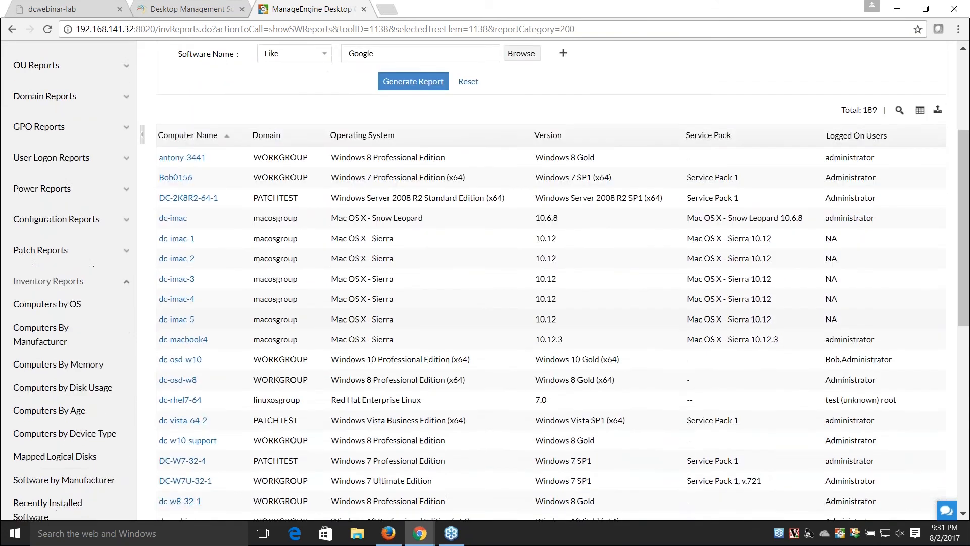
scroll(419, 357, "up", 3)
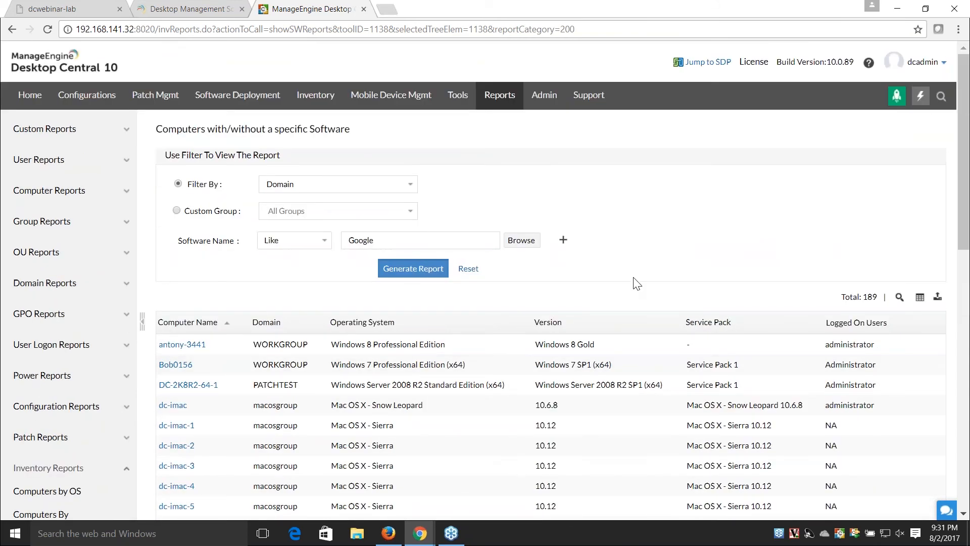
scroll(682, 286, "down", 1)
scroll(596, 246, "down", 1)
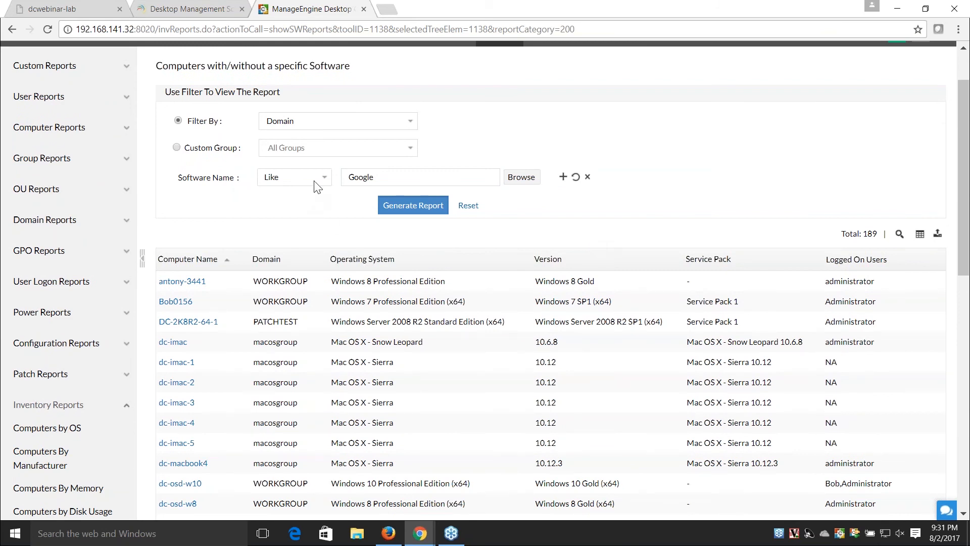
Step: Generate the report with the software name condition Not Like Google, and return to the Inventory summary
left_click(327, 180)
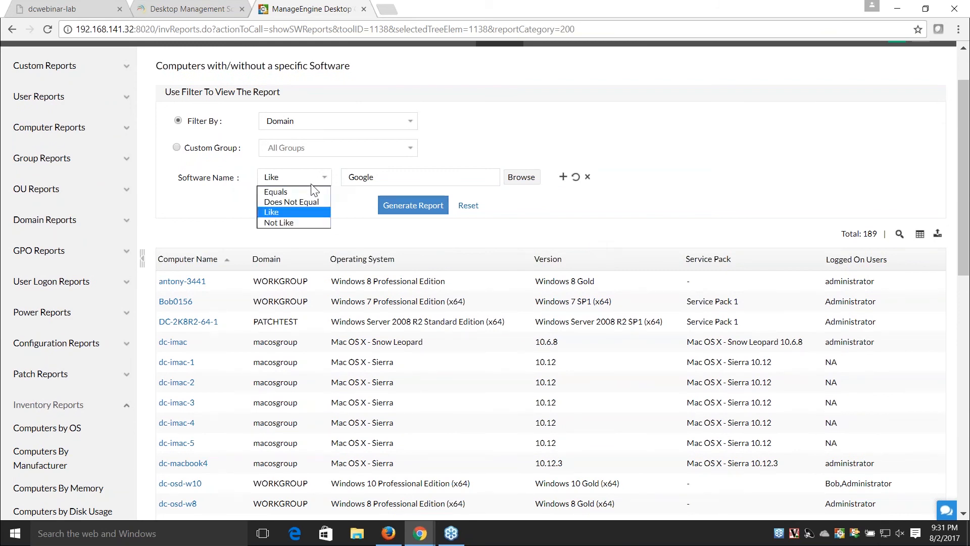
left_click(283, 222)
left_click(413, 204)
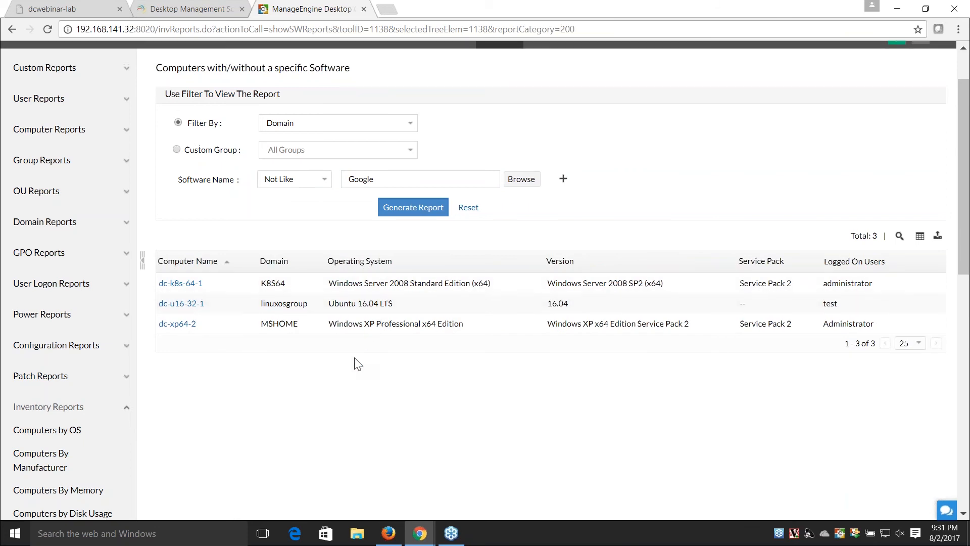
scroll(358, 363, "up", 2)
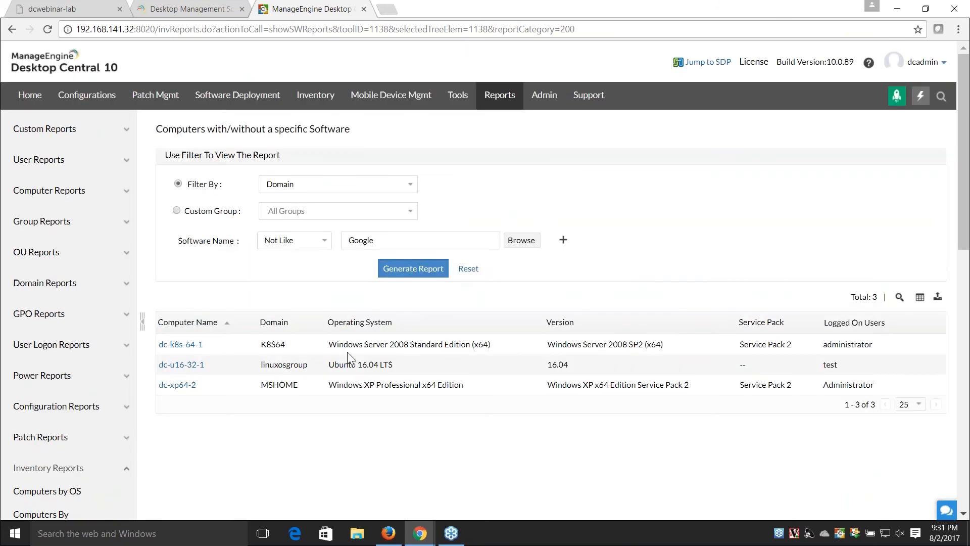
left_click(315, 96)
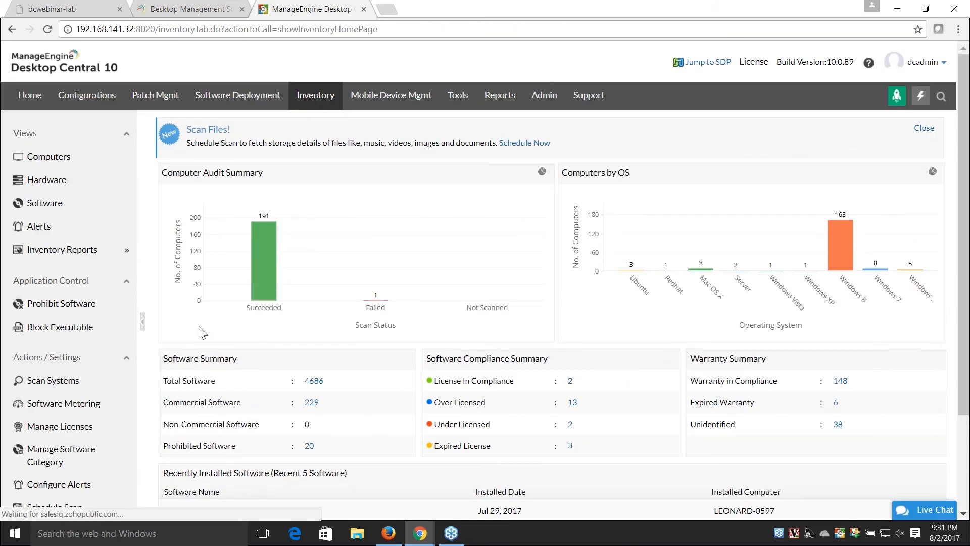
Step: Open the Prohibit Software settings and look through the list of prohibited software down to Google Talk(Remove Only)
left_click(74, 307)
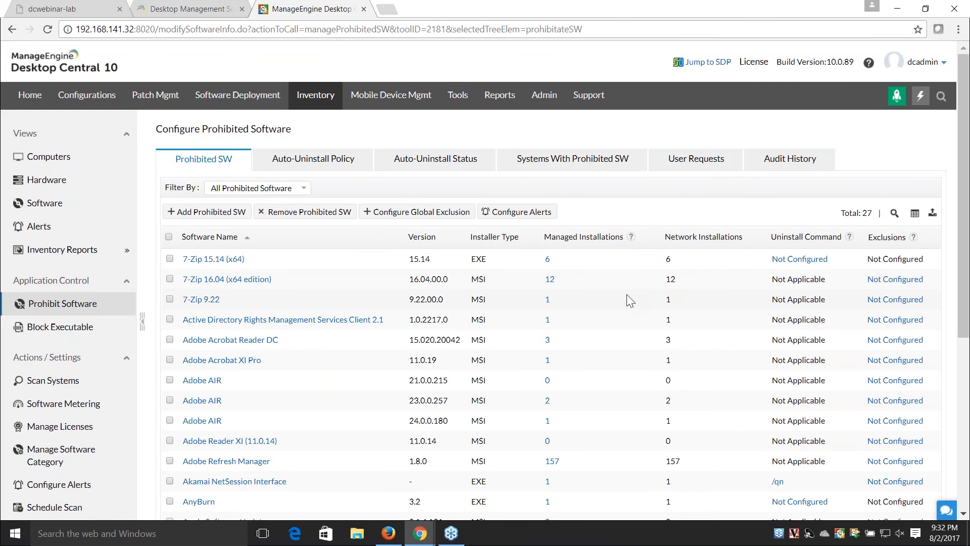
scroll(627, 294, "down", 2)
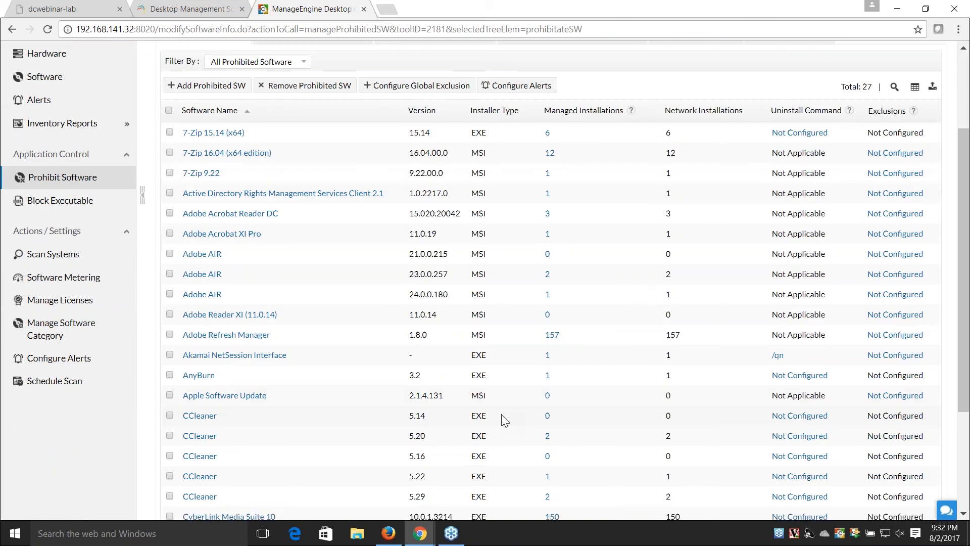
scroll(503, 419, "up", 1)
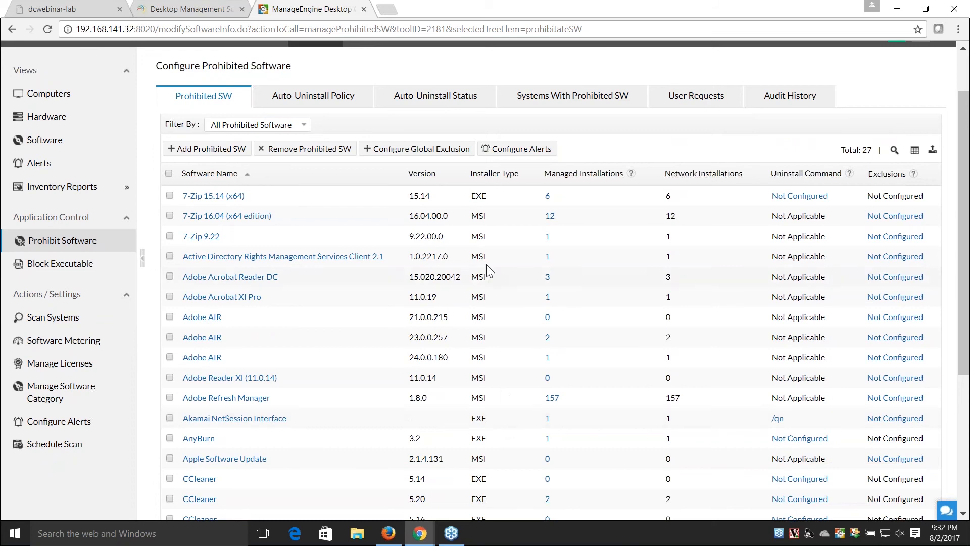
double_click(474, 196)
scroll(789, 273, "down", 5)
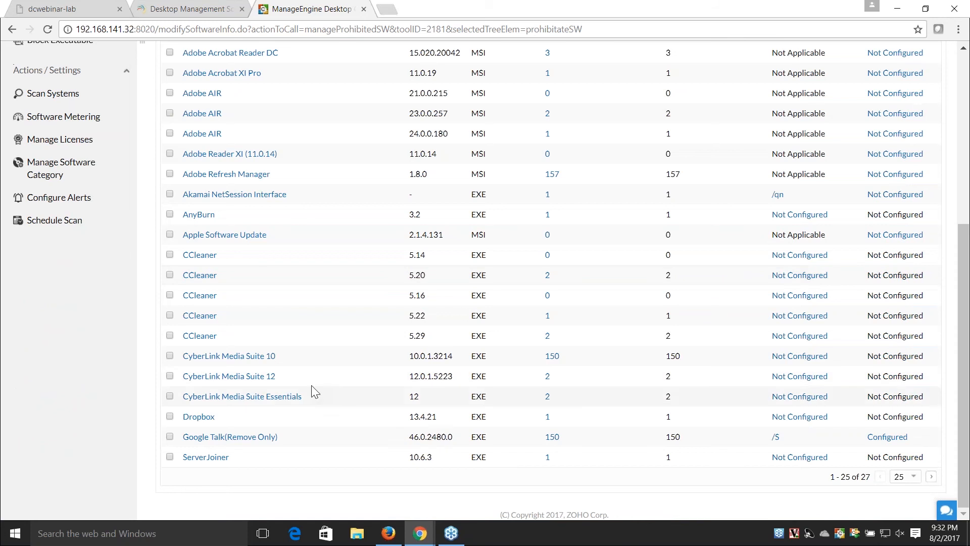
Step: Open the uninstall command of Google Talk(Remove Only) and highlight its silent switch
left_click(775, 438)
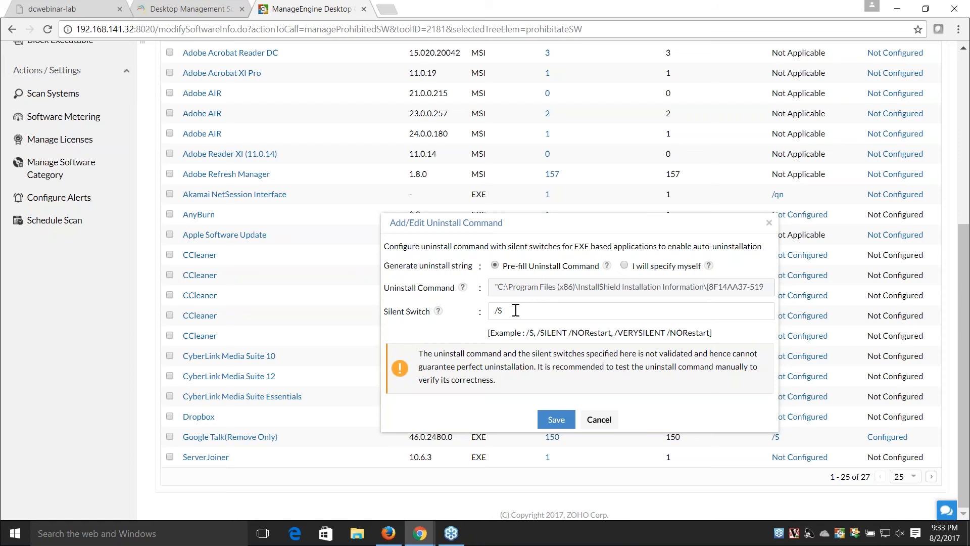
left_click_drag(515, 310, 478, 310)
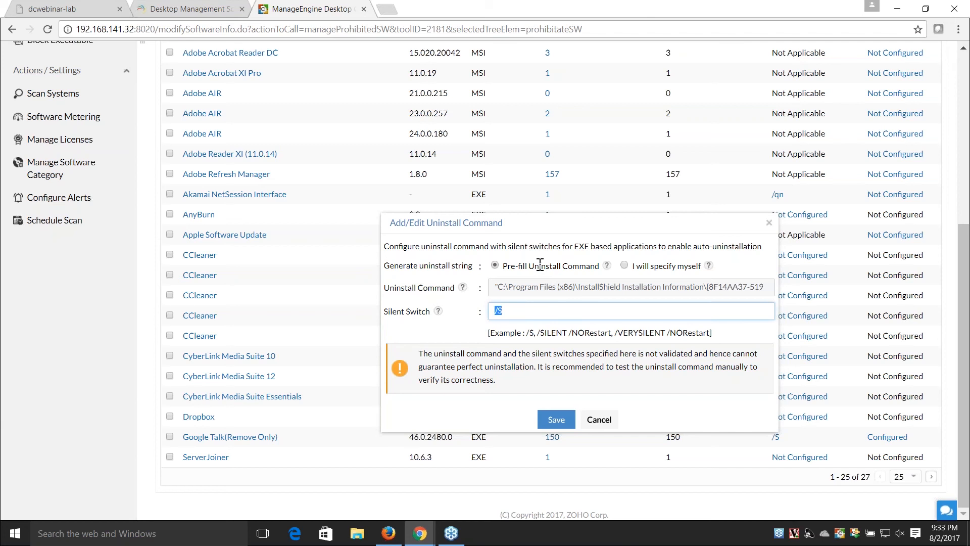
left_click(566, 311)
Step: Try specifying the uninstall command manually with the example path C:\Program Files (x86)\Winamp\UninstWA.exe before the /S switch, and cancel the edit
left_click(625, 265)
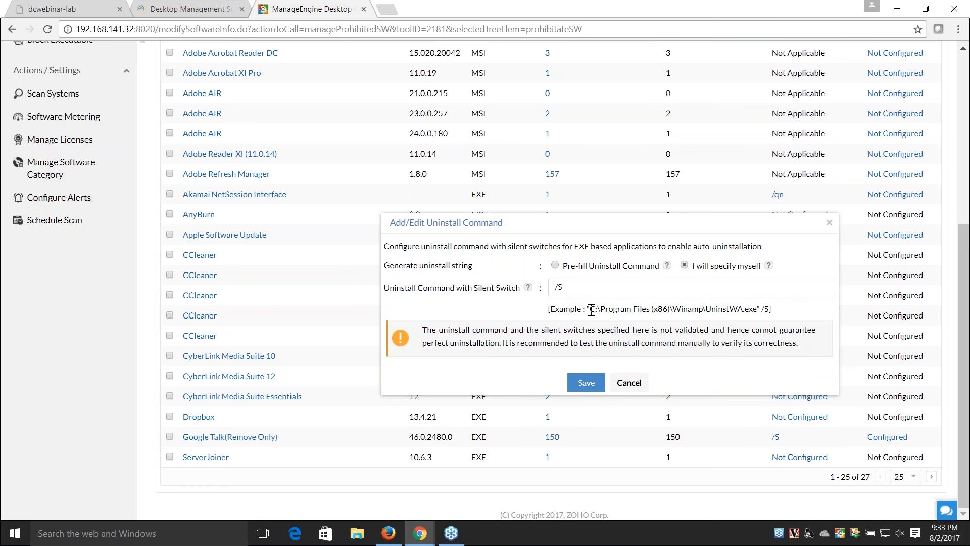
left_click_drag(591, 309, 749, 314)
right_click(749, 315)
left_click(771, 327)
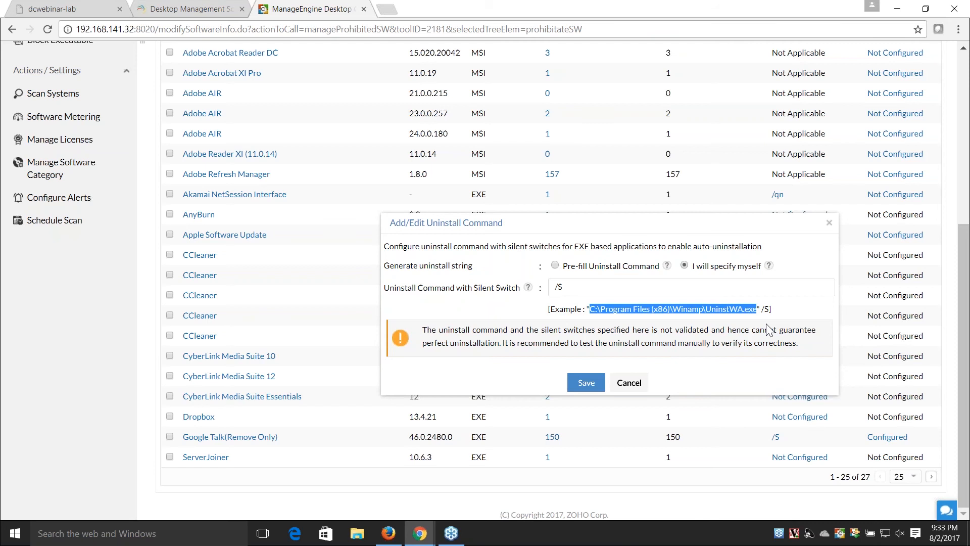
left_click(556, 289)
key("ctrl+v")
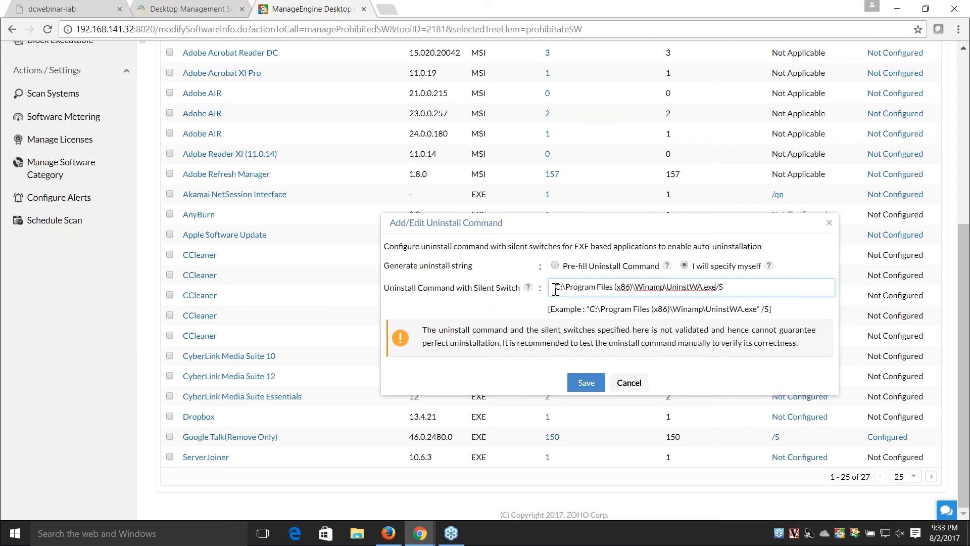
left_click(629, 383)
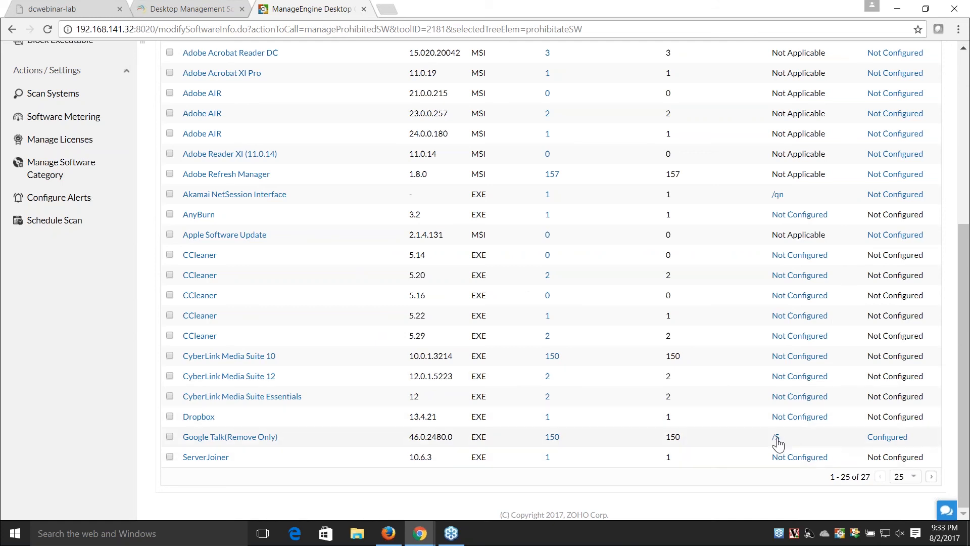
Step: Show the Auto-Uninstall Policy, try disabling User Notification Settings, and highlight the number of software to uninstall during system start up
scroll(774, 439, "up", 6)
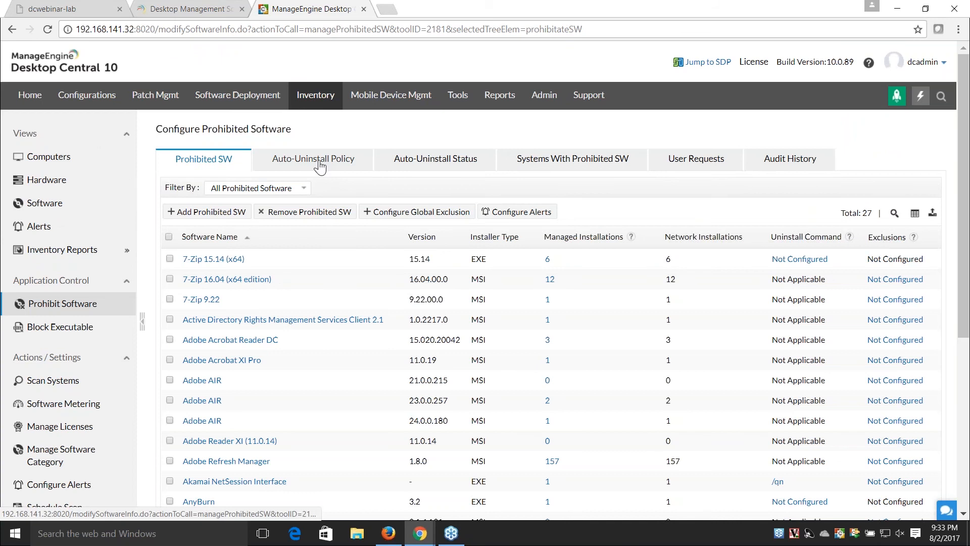
left_click(320, 164)
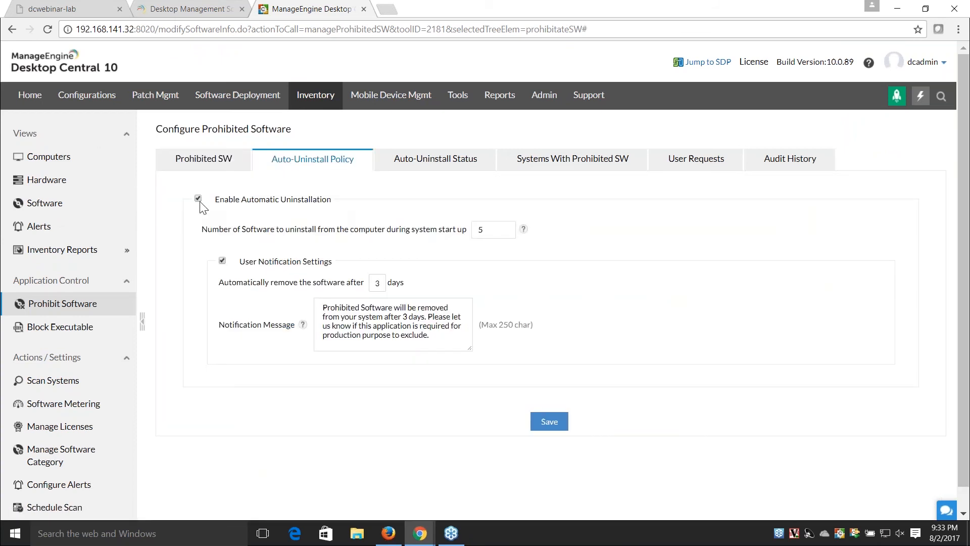
left_click(223, 261)
left_click_drag(487, 230, 471, 230)
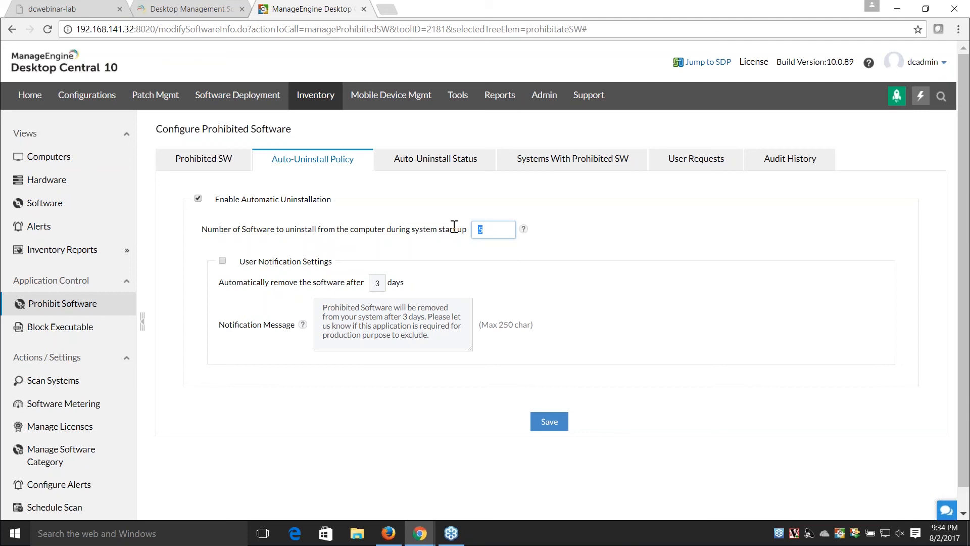
Step: Return to the prohibited software list, try adding computer dc-osd-w8 to the global exclusions, and cancel the change
left_click(219, 166)
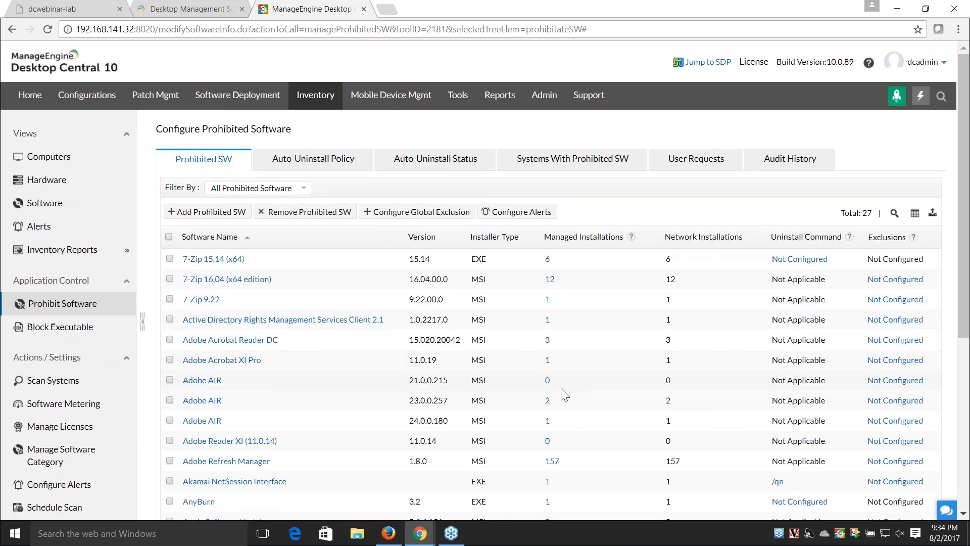
scroll(564, 395, "down", 4)
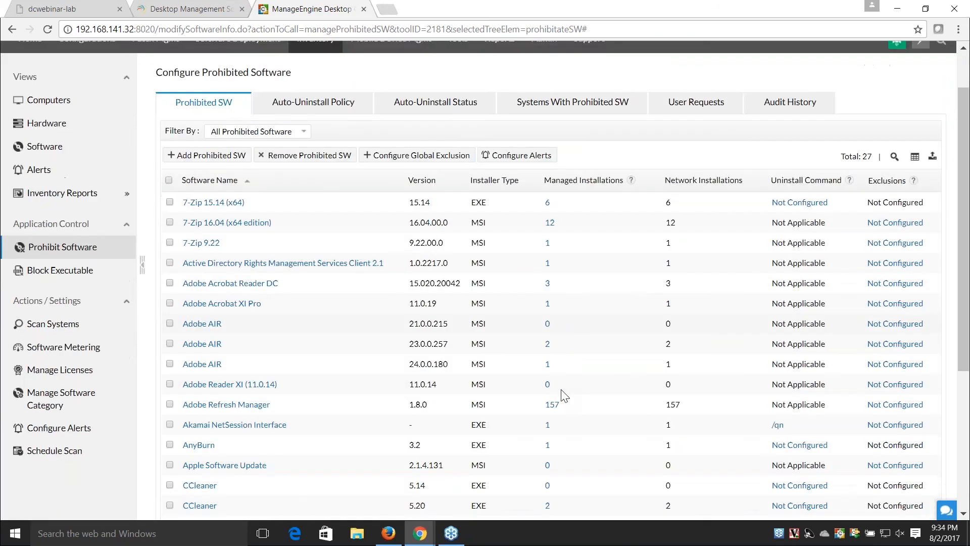
scroll(564, 395, "down", 2)
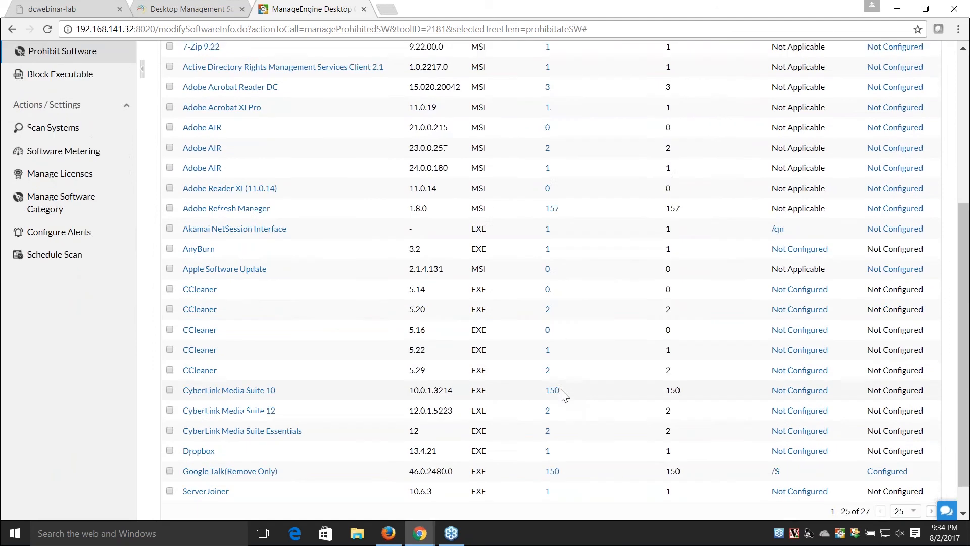
scroll(565, 395, "down", 1)
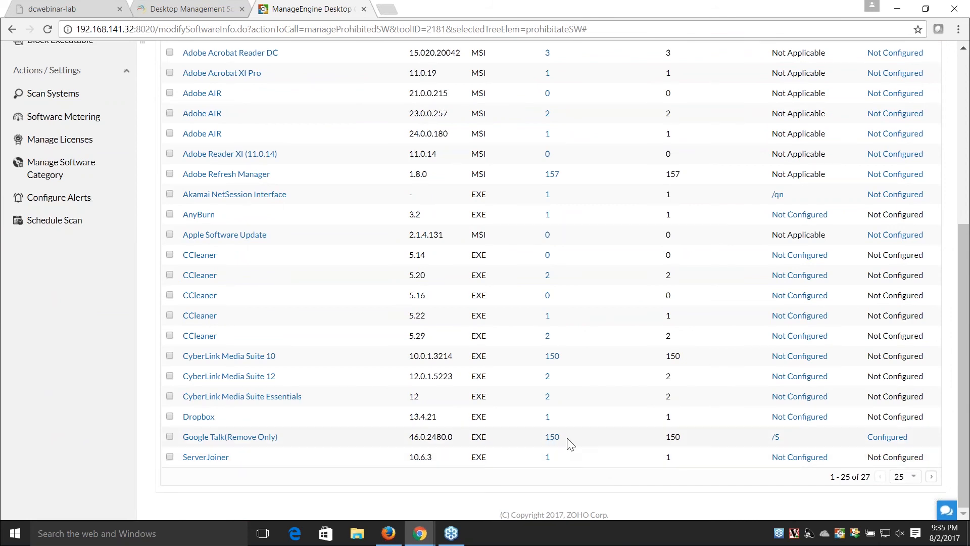
scroll(569, 443, "up", 5)
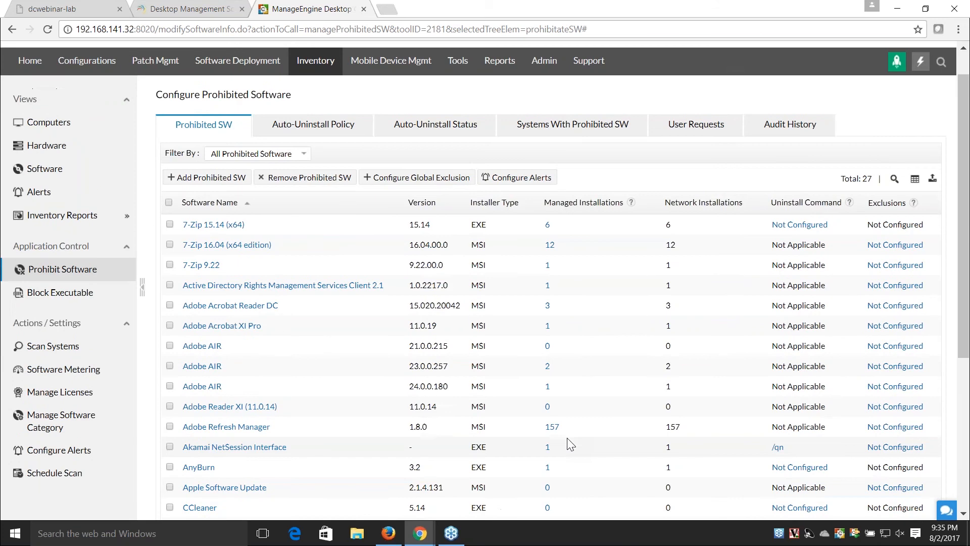
left_click(407, 183)
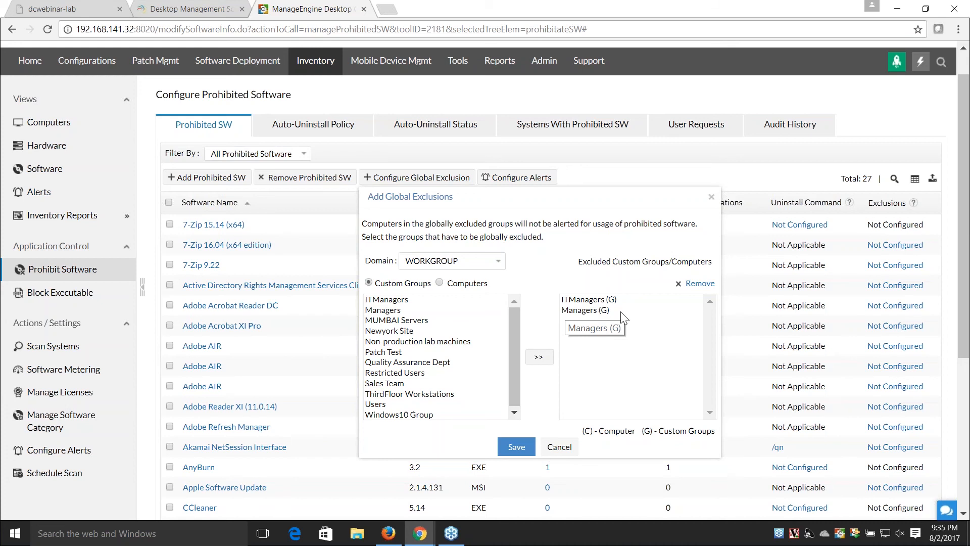
left_click(439, 283)
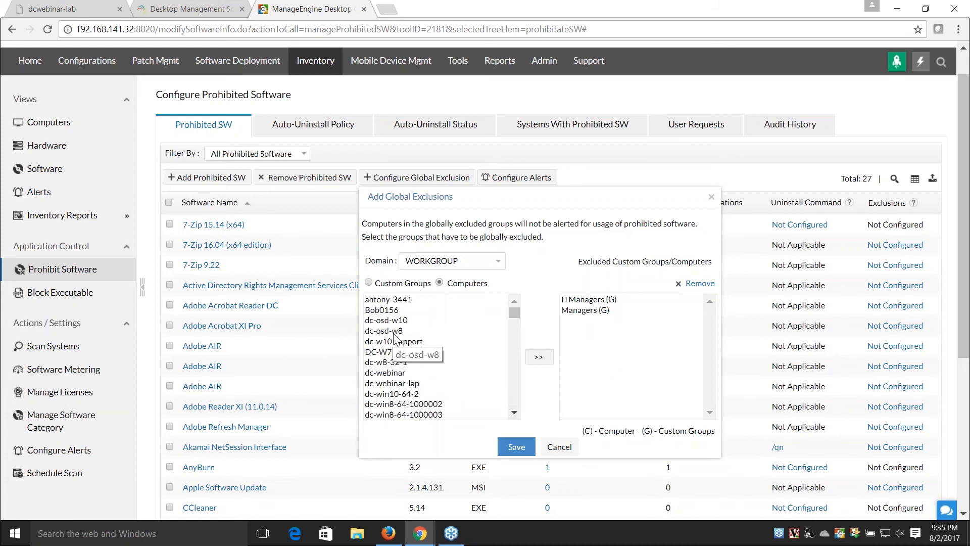
left_click(418, 333)
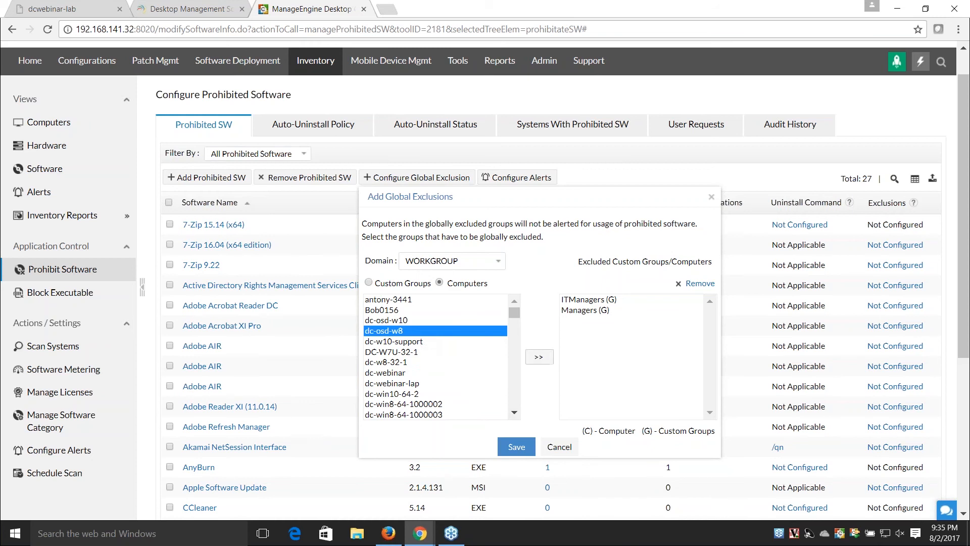
left_click(538, 357)
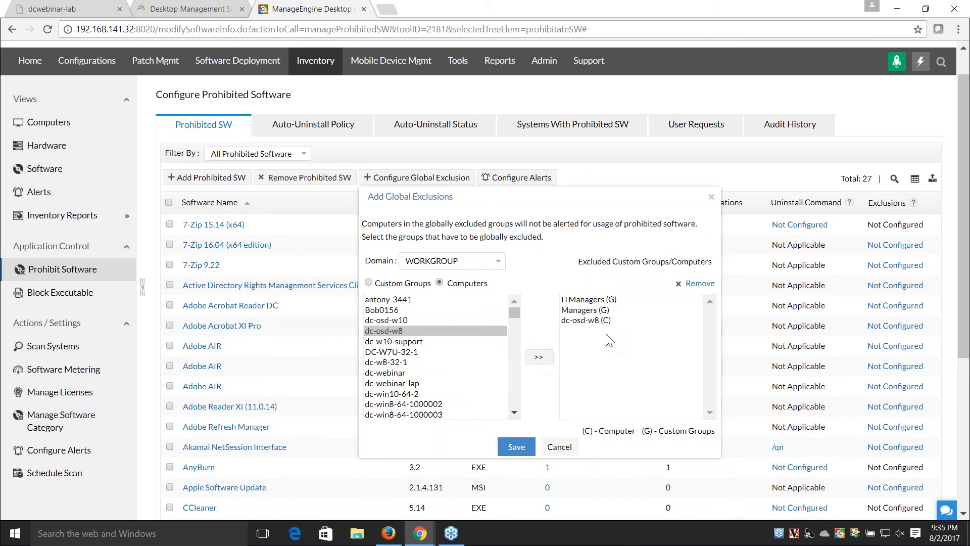
left_click(556, 448)
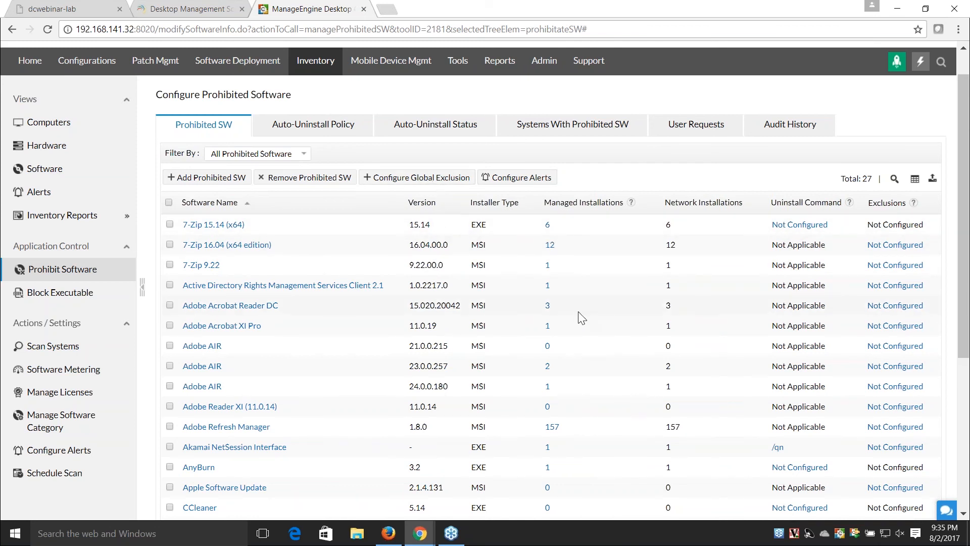
Step: Show the exclusions configured for Google Talk(Remove Only), list the selectable computers, and close without saving
scroll(578, 311, "down", 3)
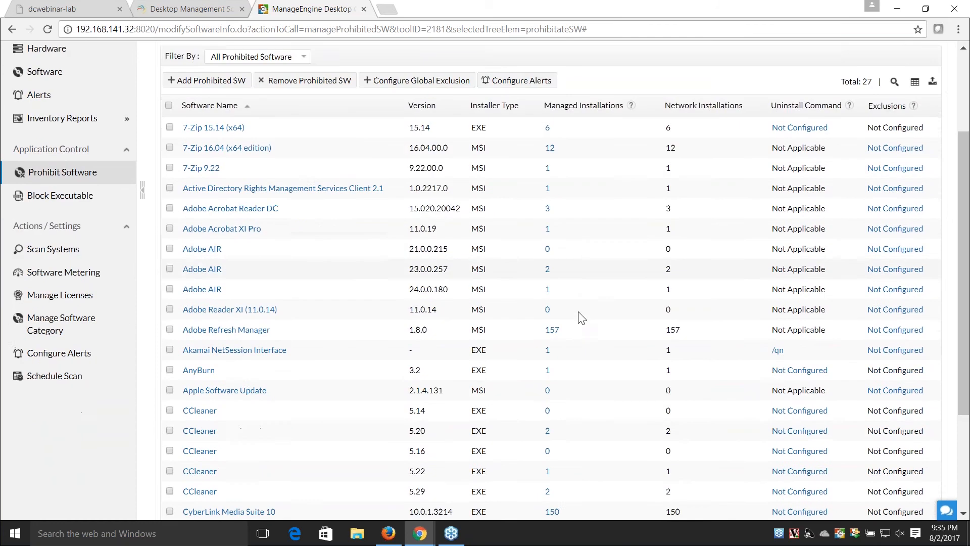
scroll(578, 312, "down", 3)
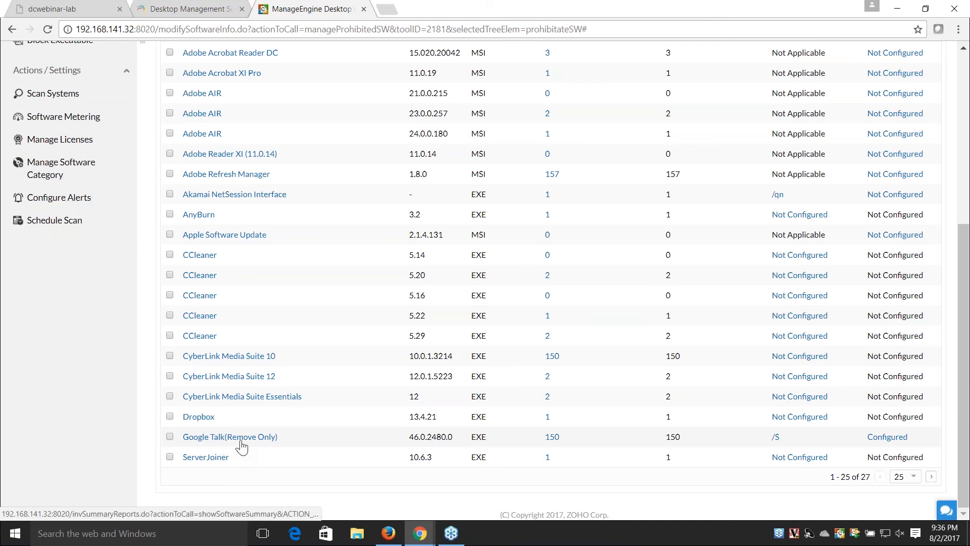
left_click(888, 438)
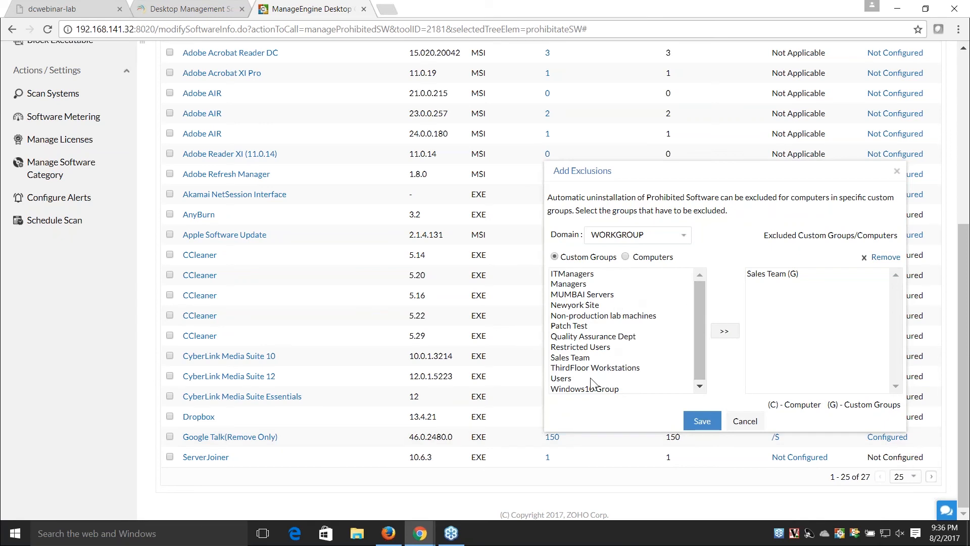
left_click(626, 257)
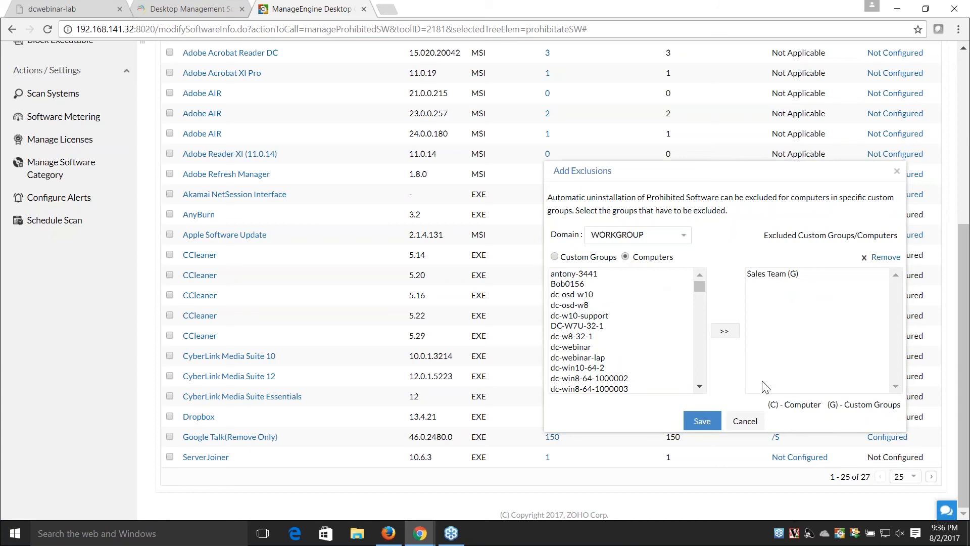
left_click(745, 422)
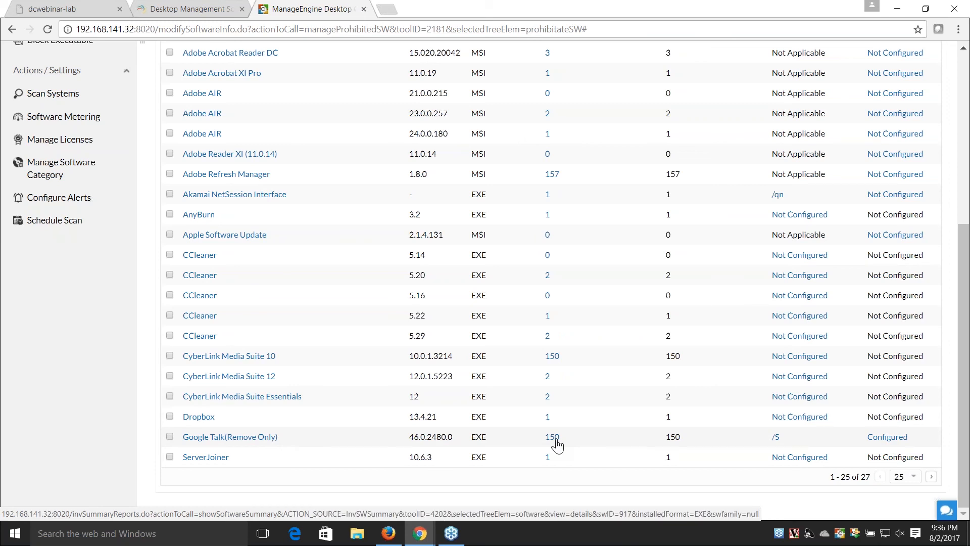
Step: Reopen the Auto-Uninstall Policy to review its automatic uninstallation and user notification settings
scroll(557, 445, "up", 5)
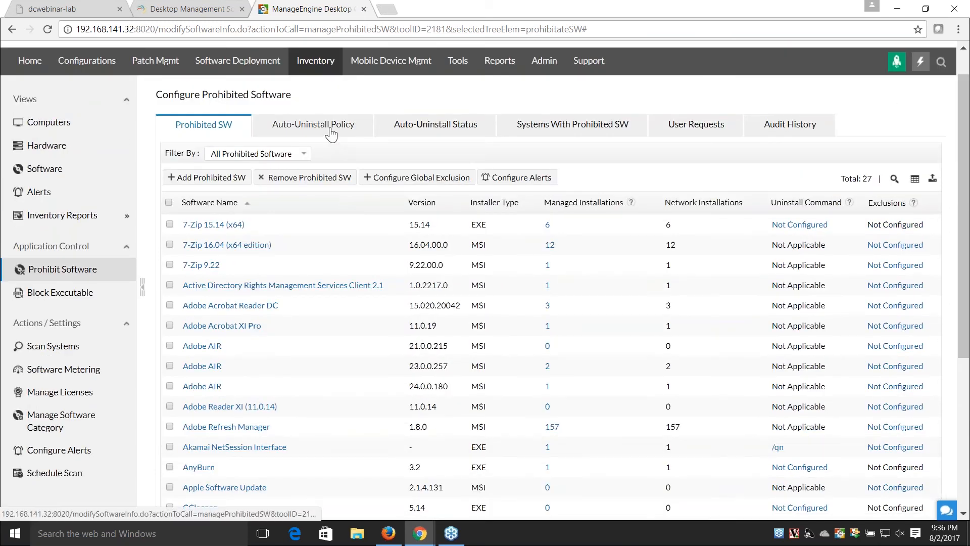
left_click(331, 132)
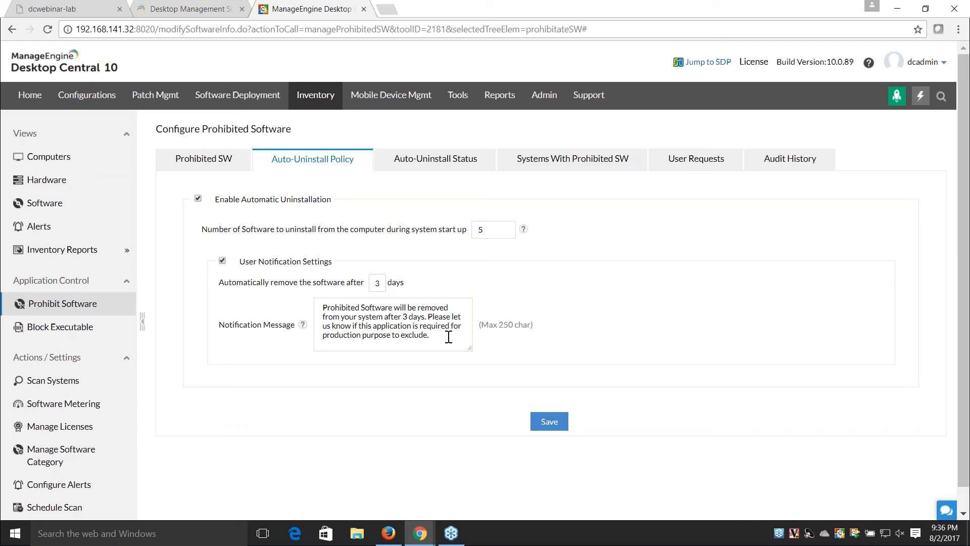
key("alt+Tab")
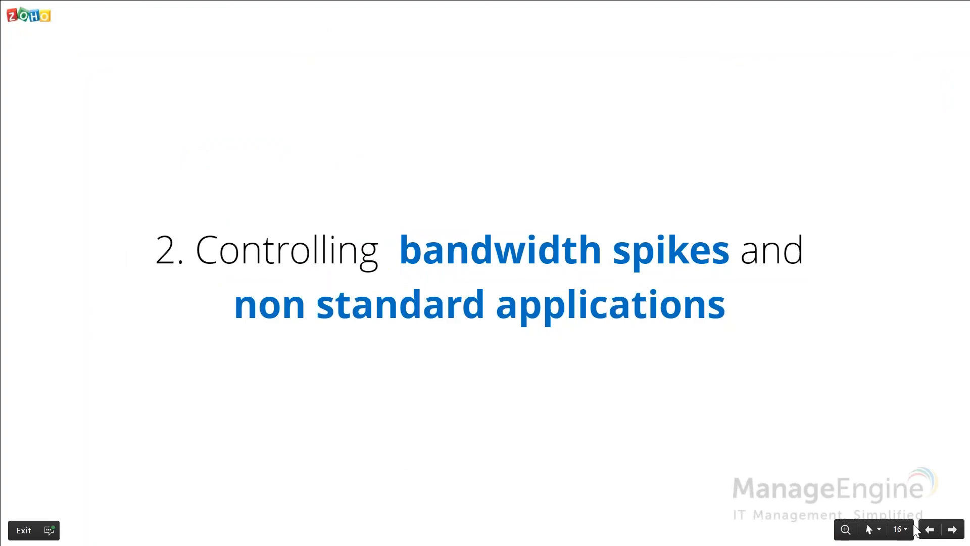
left_click(952, 531)
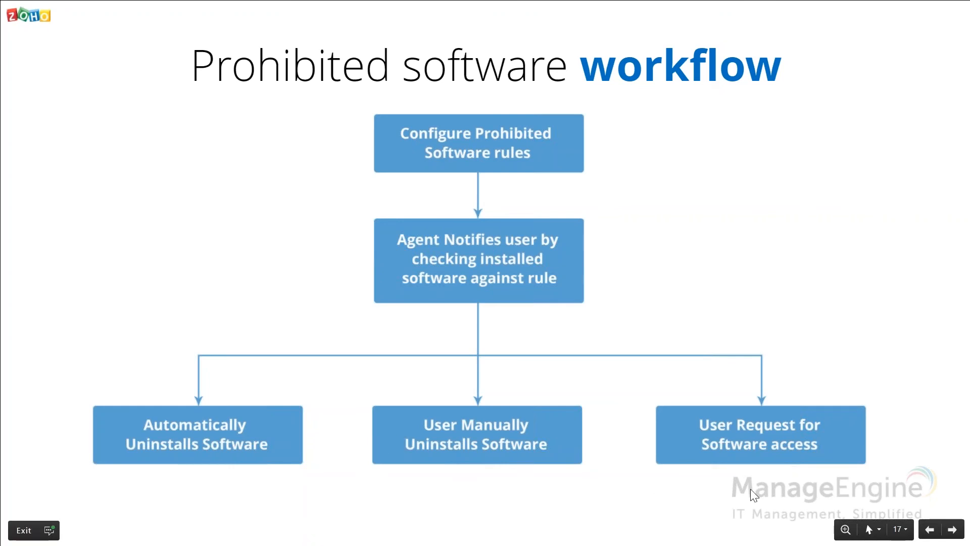
left_click(952, 529)
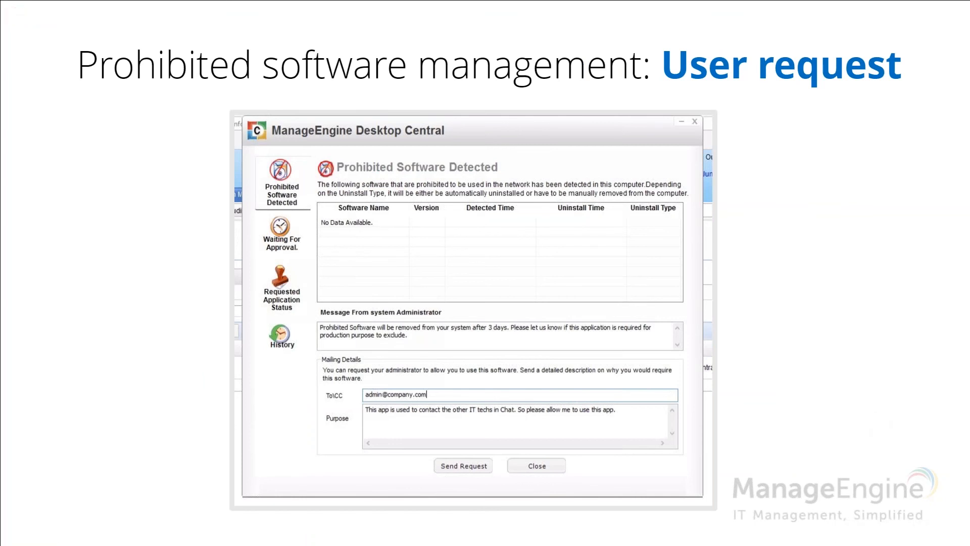
key("alt+Tab")
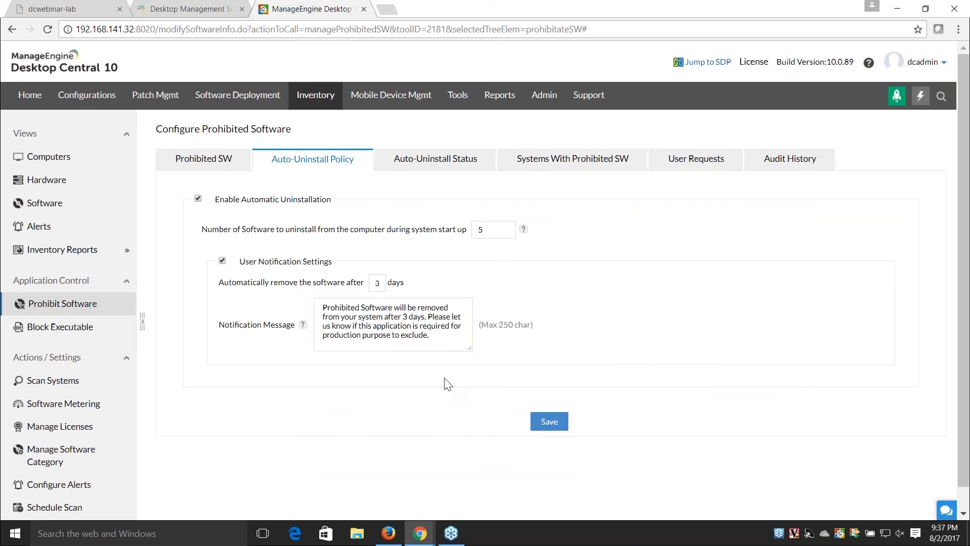
Step: Highlight the full notification message text in the Auto-Uninstall Policy's user notification settings
left_click_drag(429, 335, 320, 306)
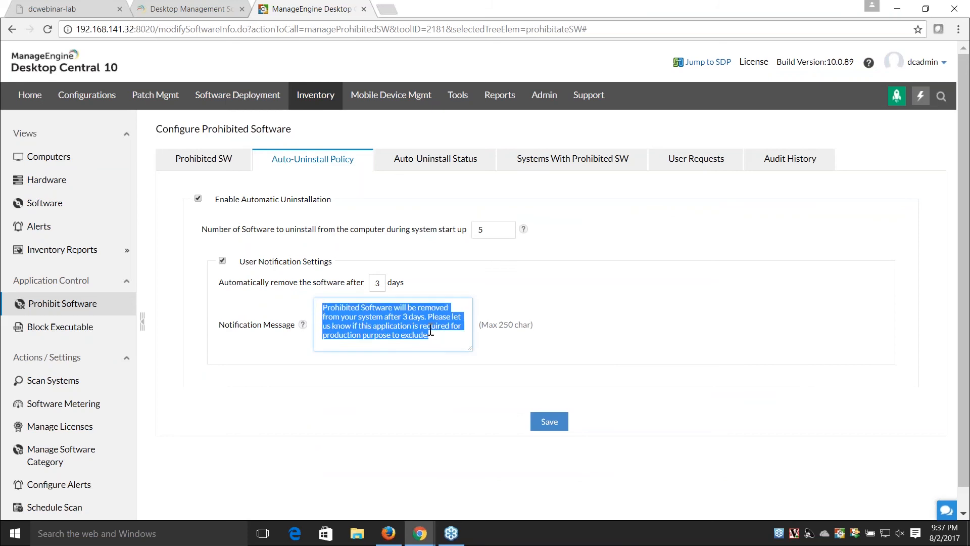
Step: Show the prohibited software user request slide, return to the Auto-Uninstall Policy, and highlight the number of days before automatic removal
key("alt+Tab")
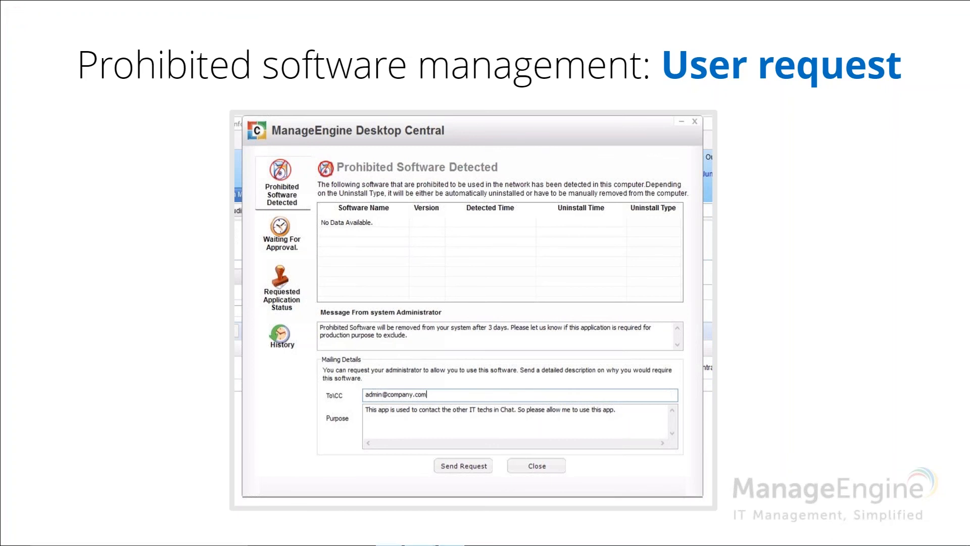
key("alt+Tab")
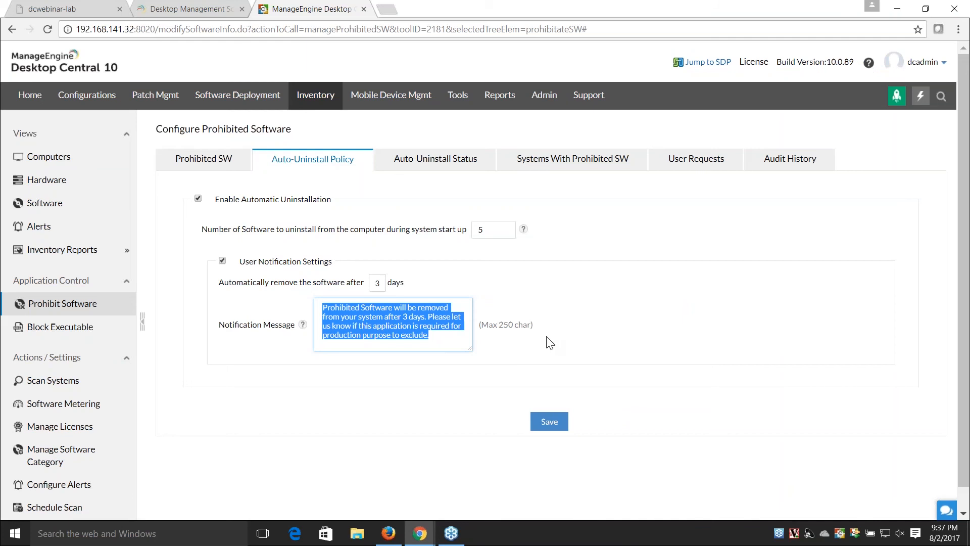
left_click(547, 337)
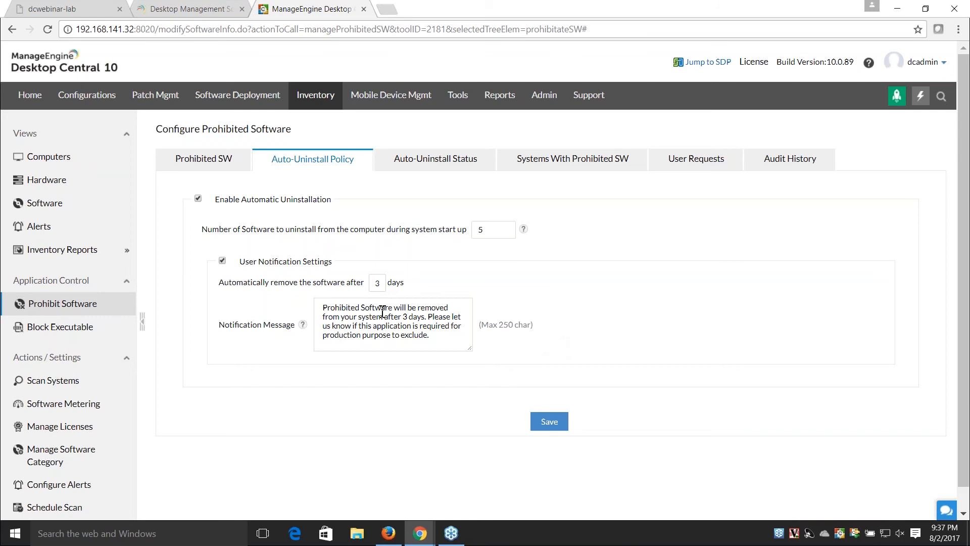
double_click(374, 283)
left_click(683, 161)
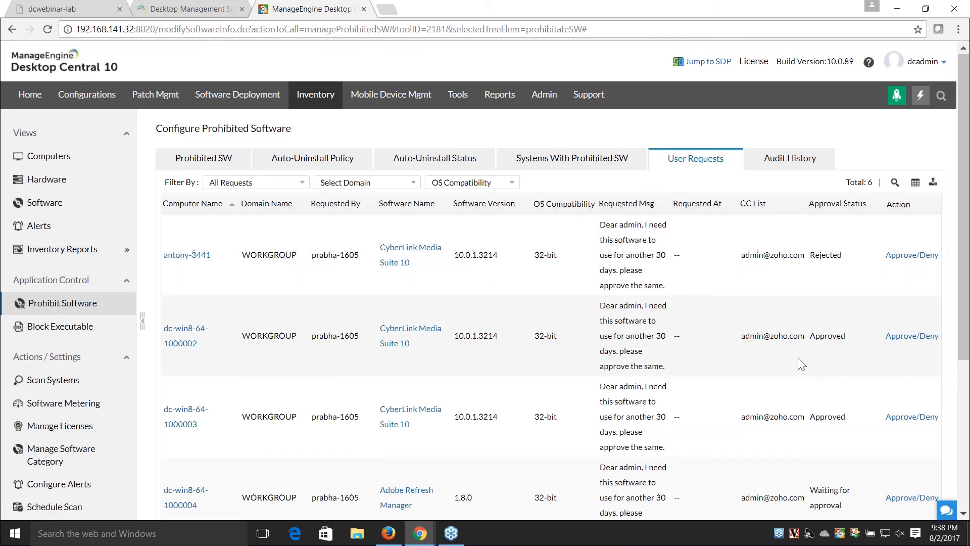
scroll(798, 356, "down", 5)
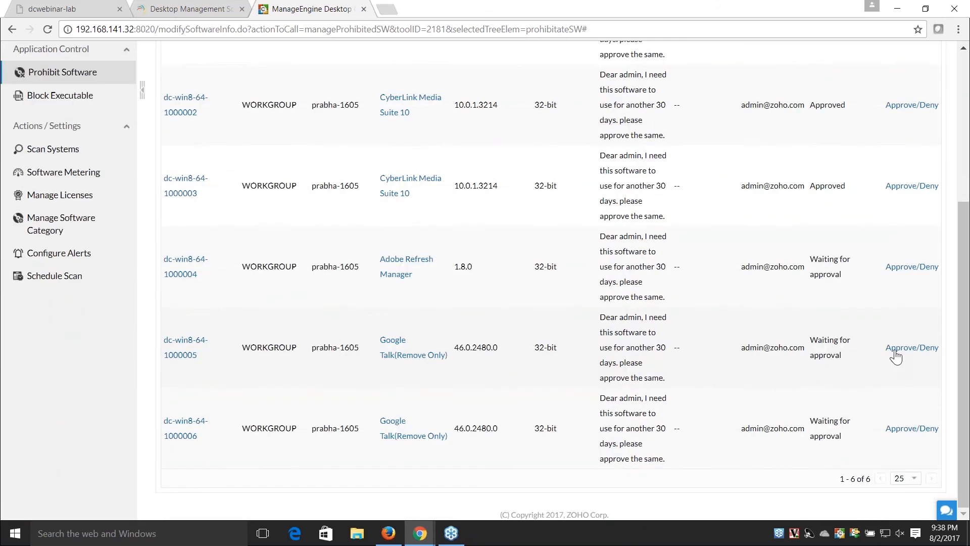
left_click(896, 353)
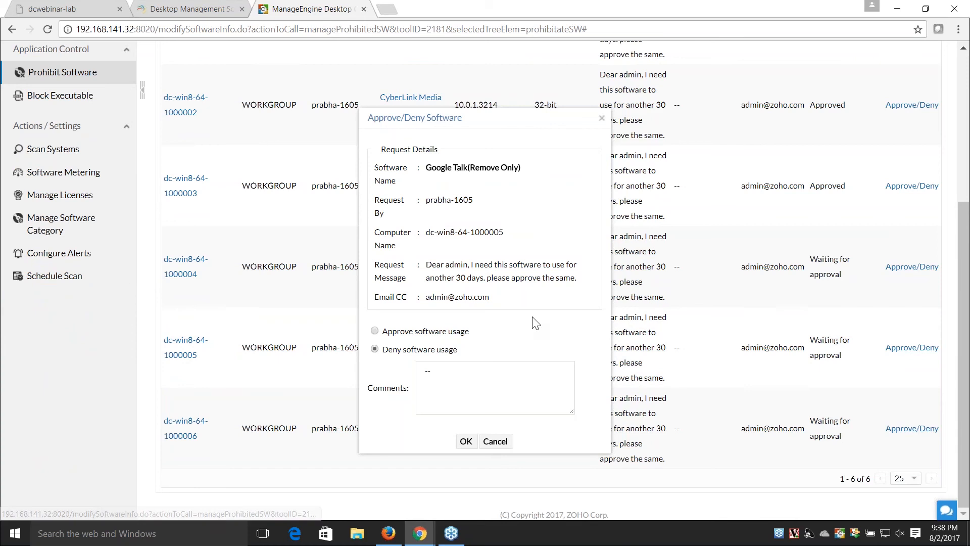
left_click_drag(426, 201, 487, 201)
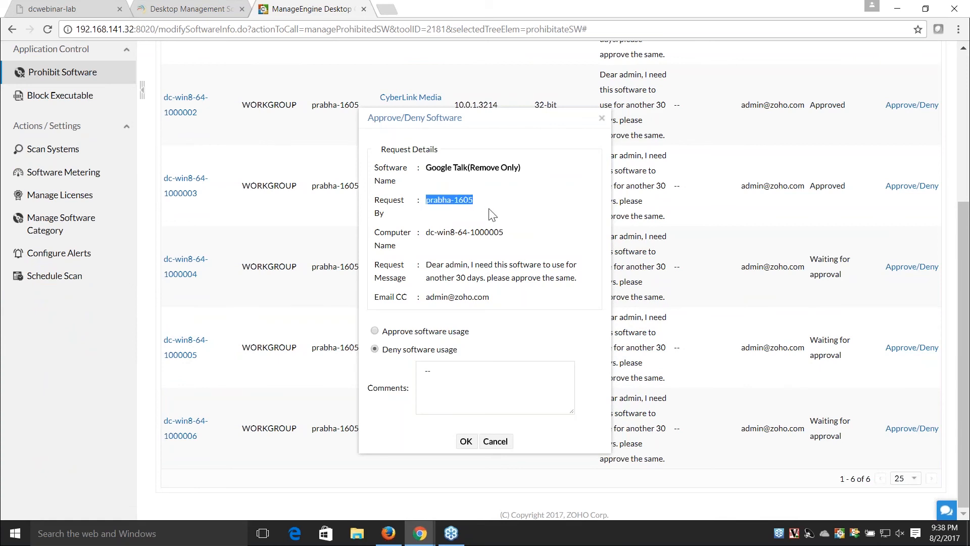
Step: Try approving the Google Talk request with the comment "Approved", switch the decision to Deny software usage, and cancel
left_click(374, 331)
left_click_drag(457, 370, 404, 379)
type("Approved")
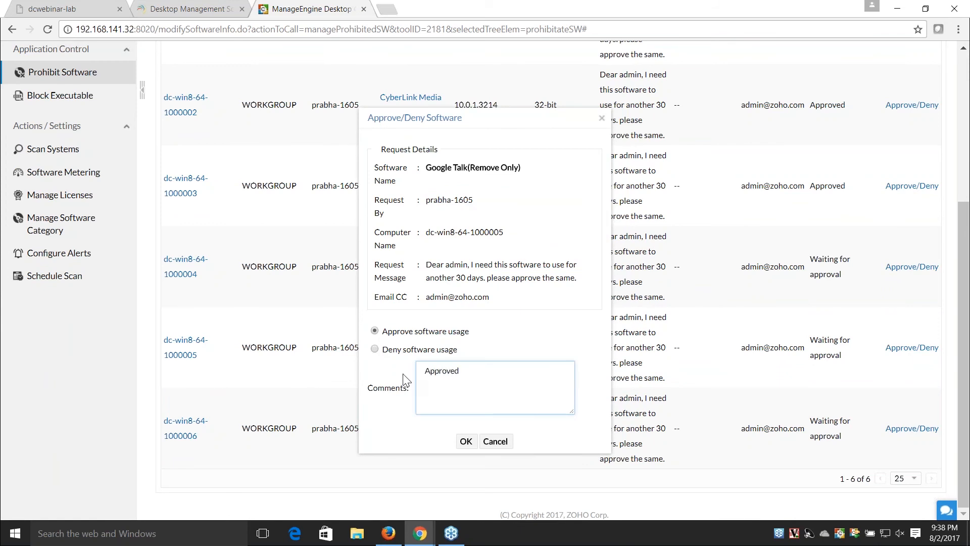
left_click(374, 349)
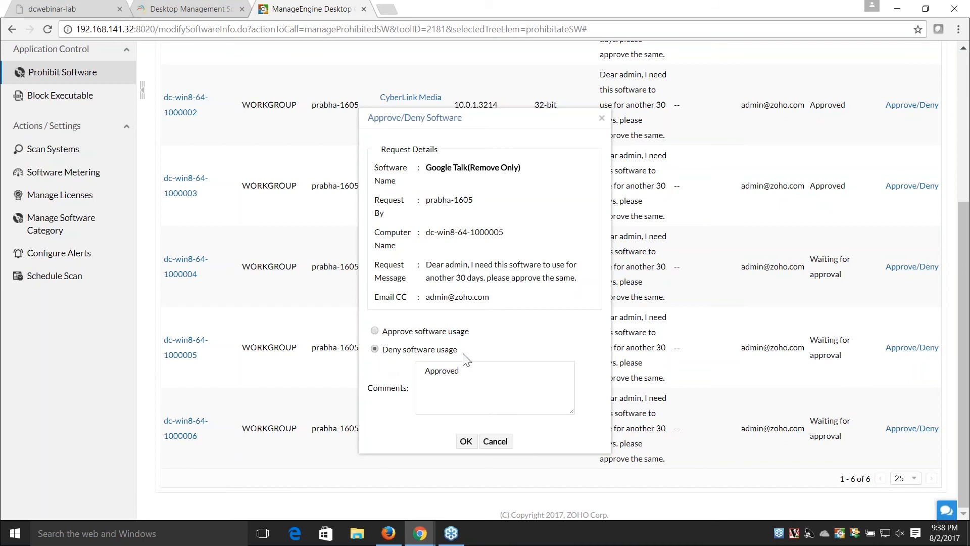
left_click(495, 442)
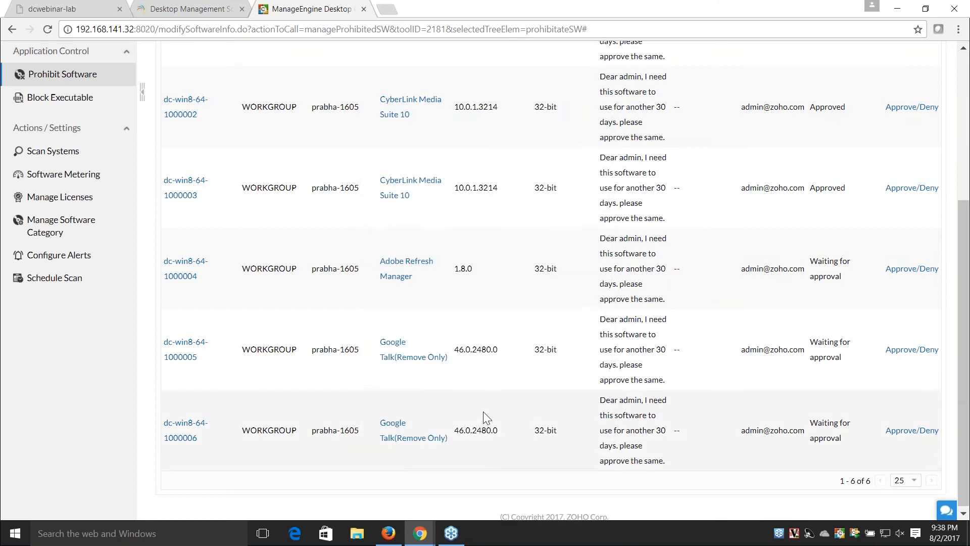
Step: Review the prohibited software list, the Auto-Uninstall Policy, and the Auto-Uninstall Status summary
scroll(487, 418, "up", 1)
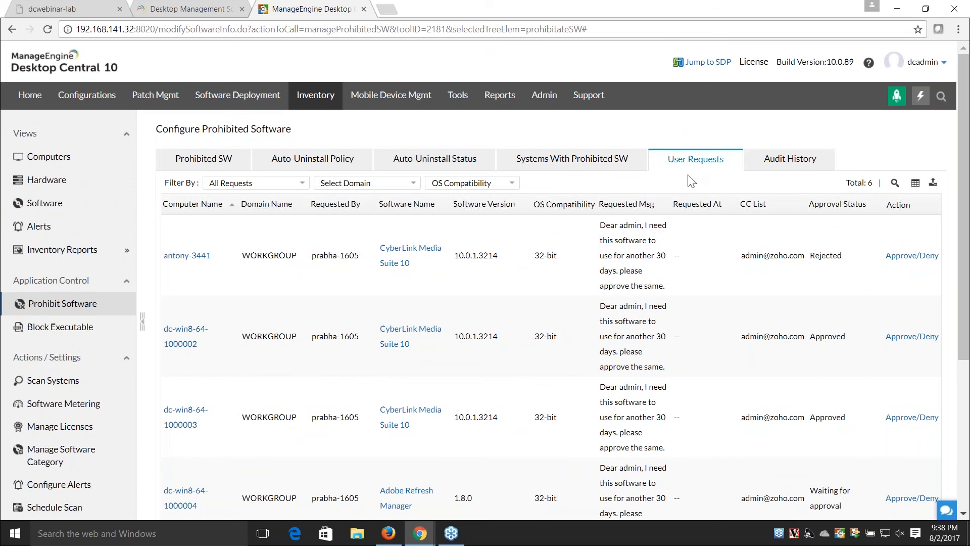
left_click(204, 168)
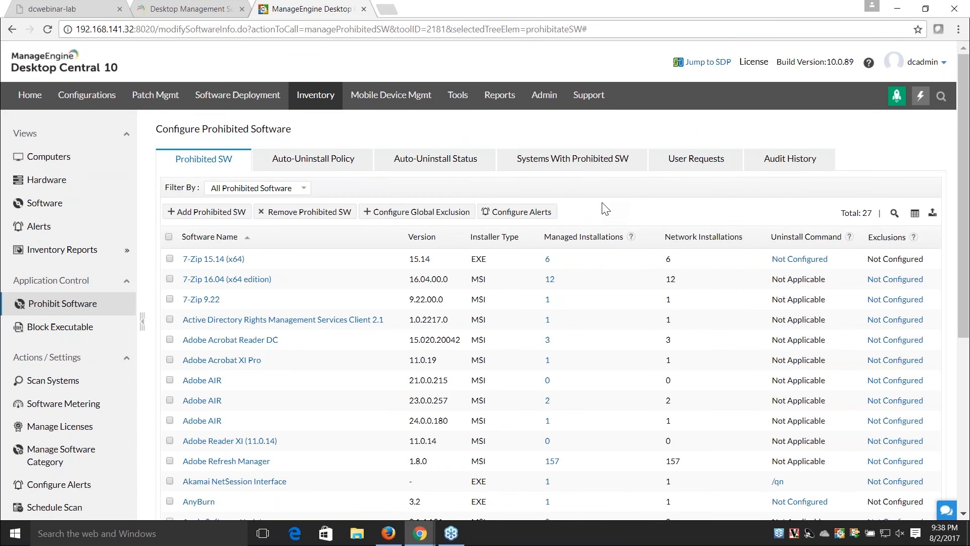
left_click(313, 162)
left_click(409, 164)
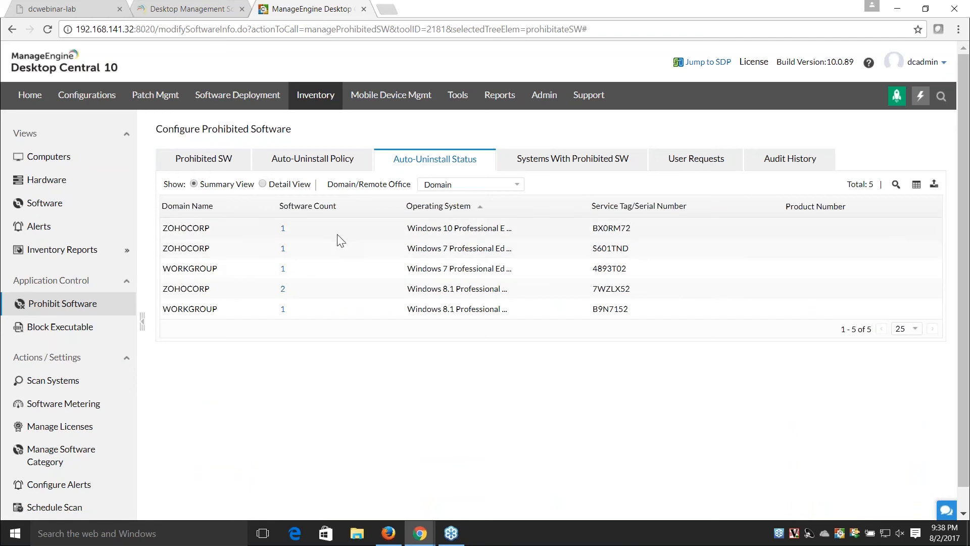
Step: View the systems with prohibited software and list the prohibited applications detected on the first computer
left_click(561, 167)
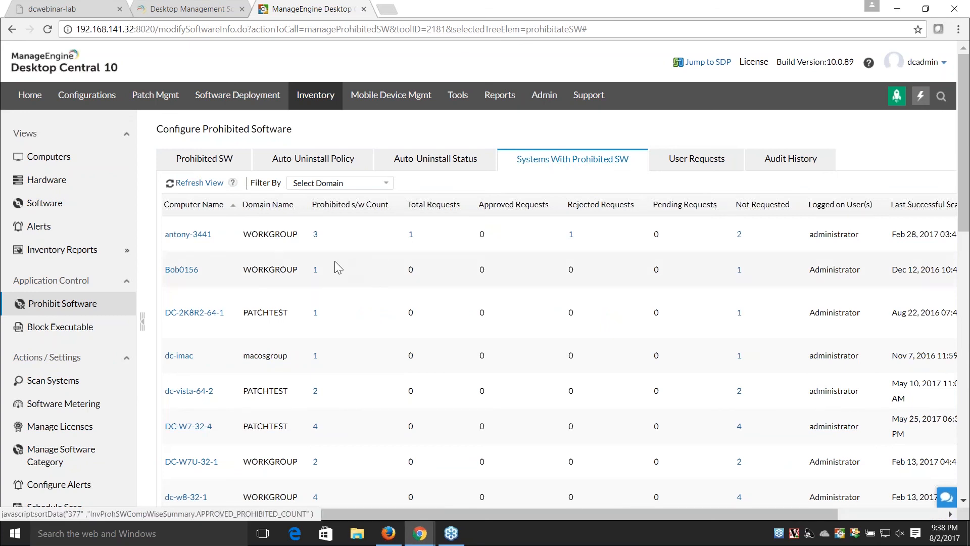
left_click(315, 234)
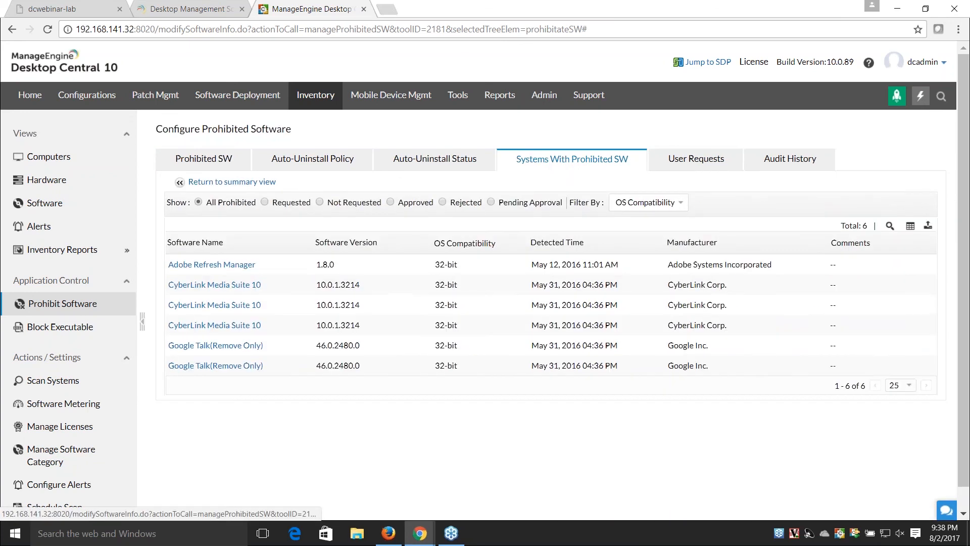
left_click(12, 29)
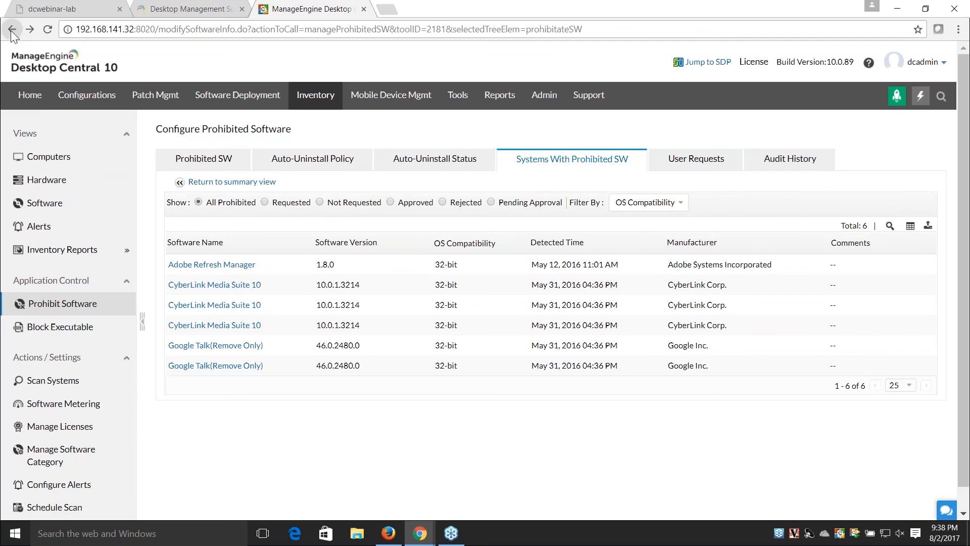
Step: Review the Auto-Uninstall Status, the user requests with their approval statuses, and the prohibited software Audit History
left_click(447, 167)
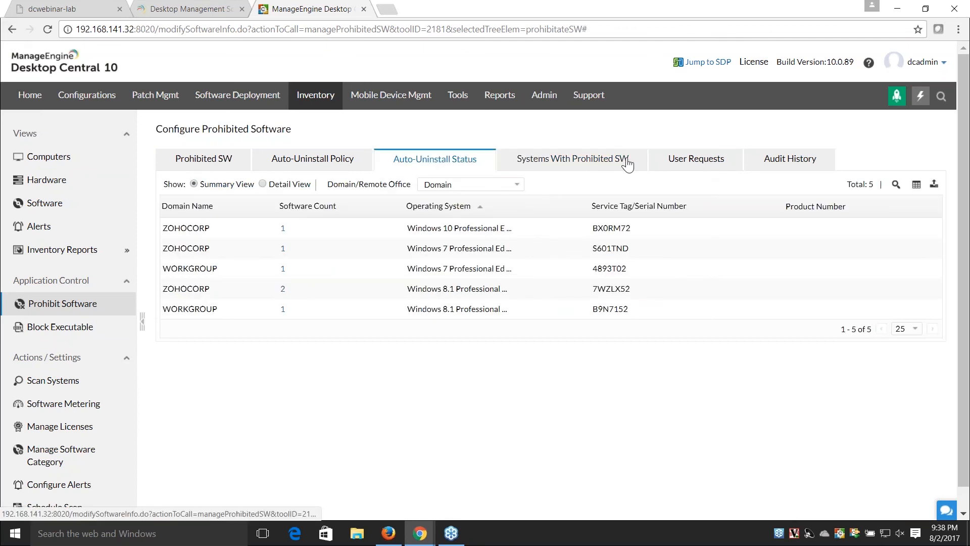
left_click(702, 163)
left_click(797, 166)
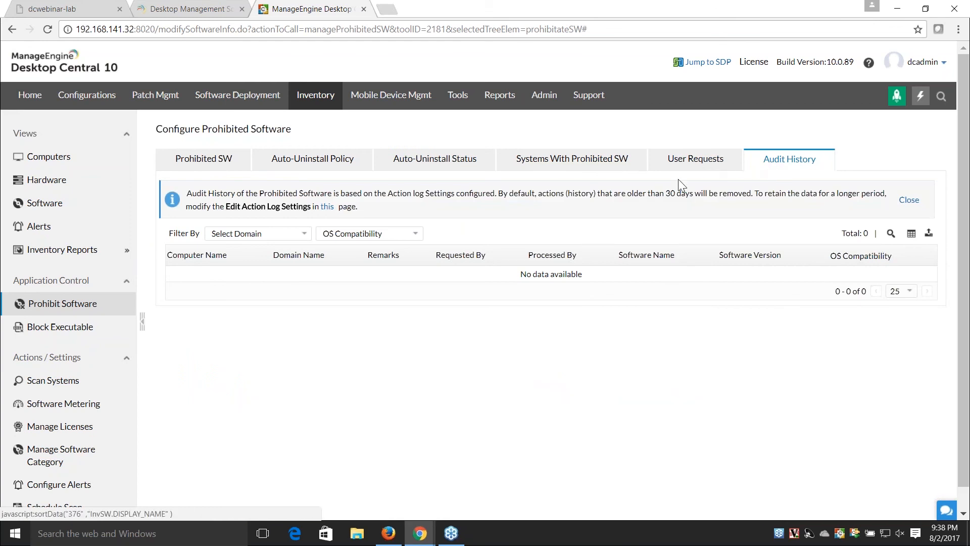
left_click(683, 163)
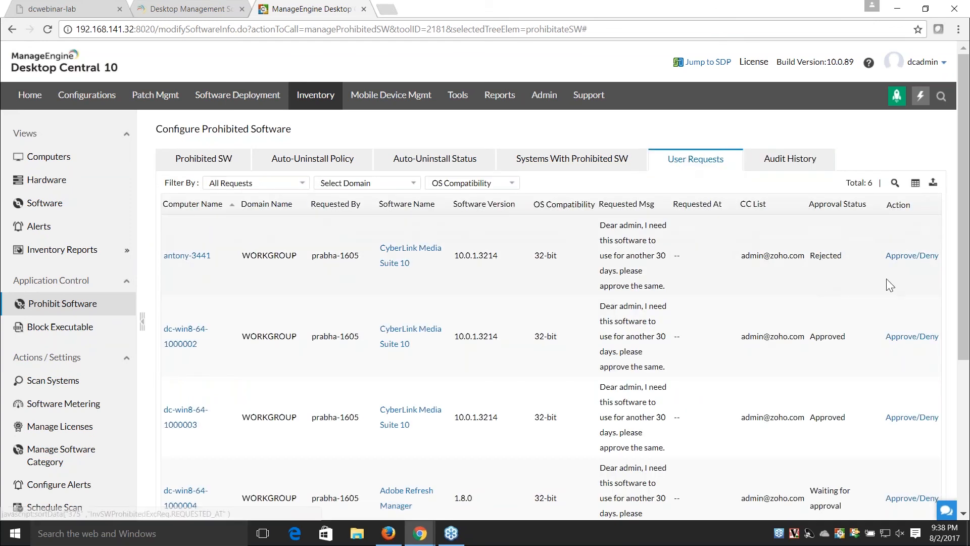
left_click(765, 168)
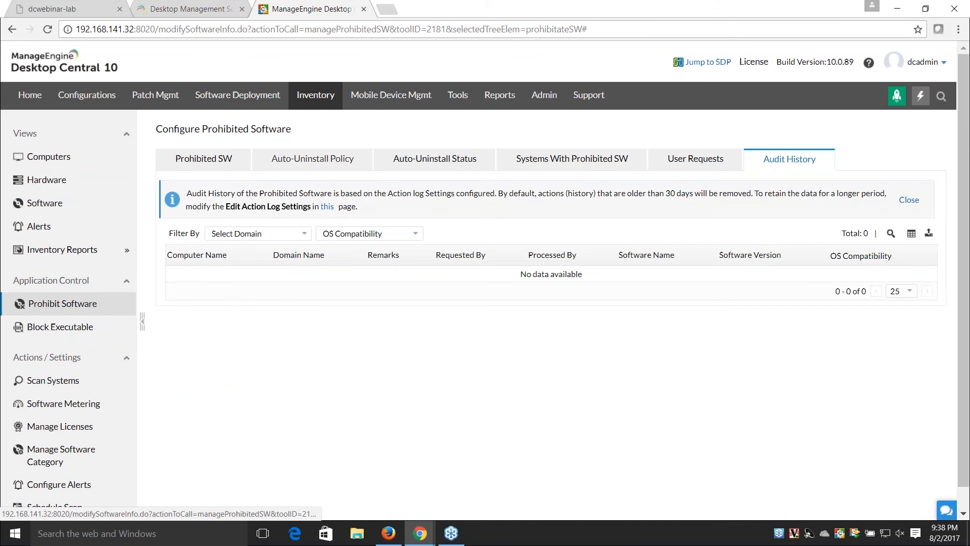
Step: Look through the prohibited software list again and view the existing Block Executable policies
left_click(208, 165)
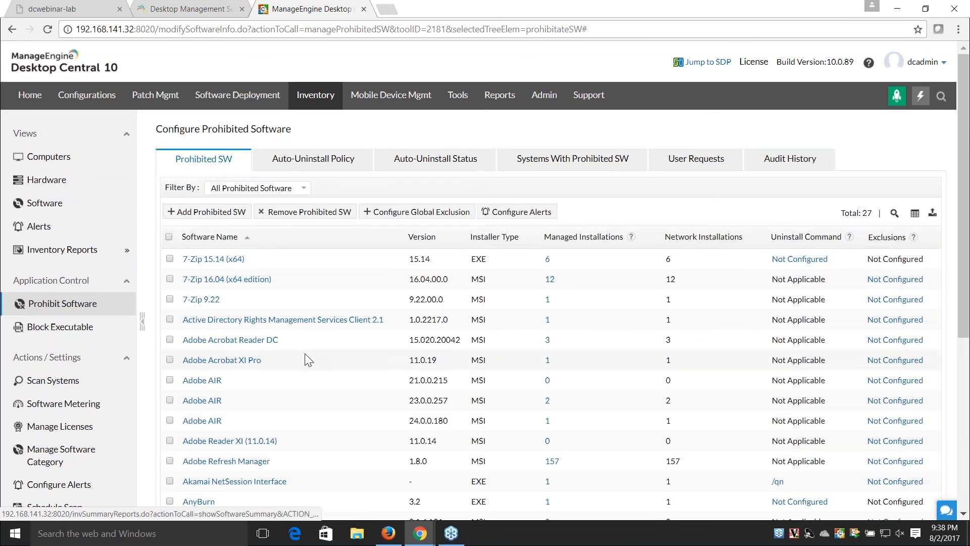
scroll(315, 356, "down", 1)
scroll(314, 364, "down", 1)
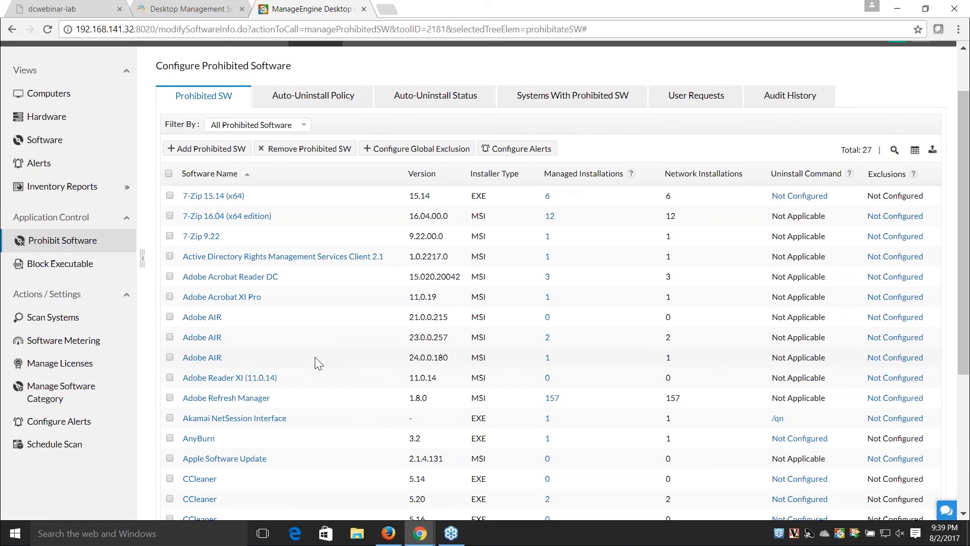
left_click(69, 272)
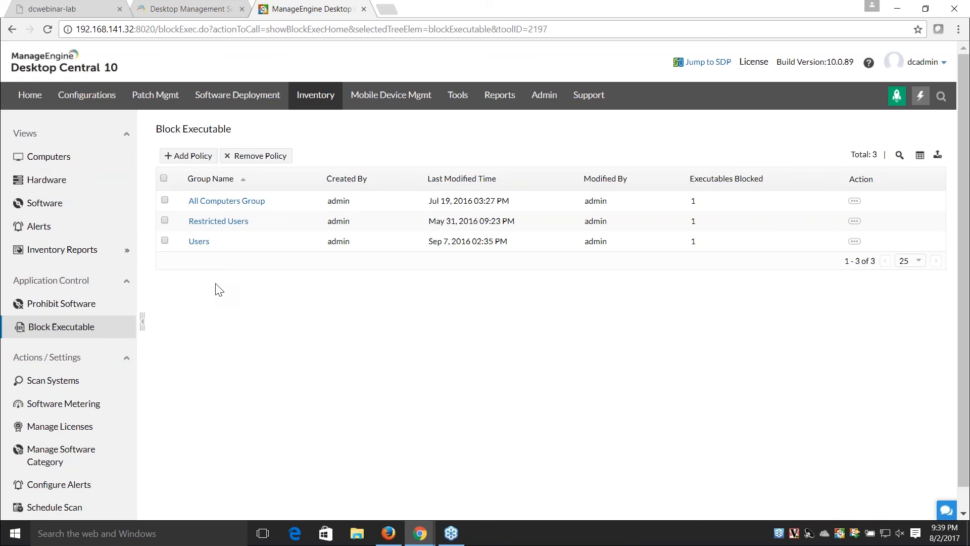
Step: Select notifications for all hardware being added and removed in the inventory alert configuration
left_click(73, 488)
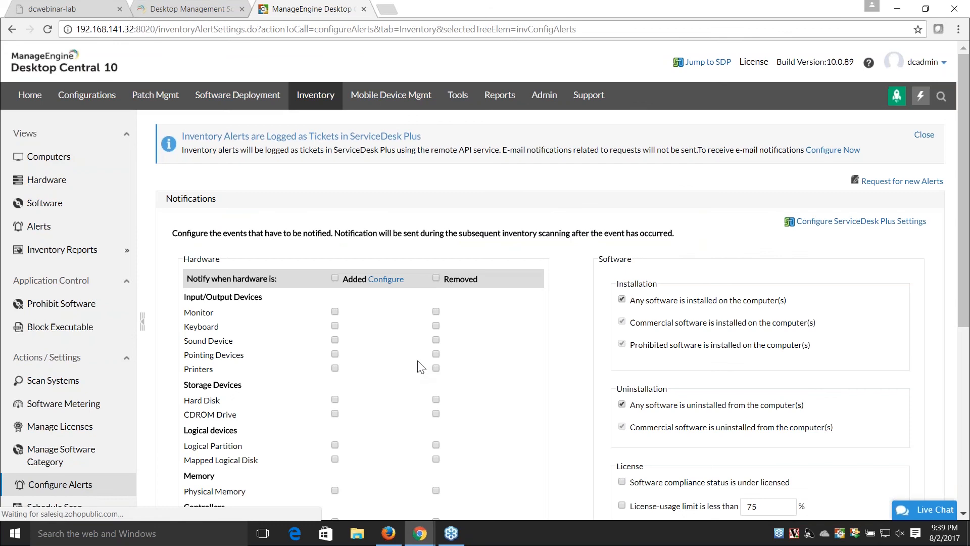
scroll(314, 150, "down", 3)
left_click(334, 151)
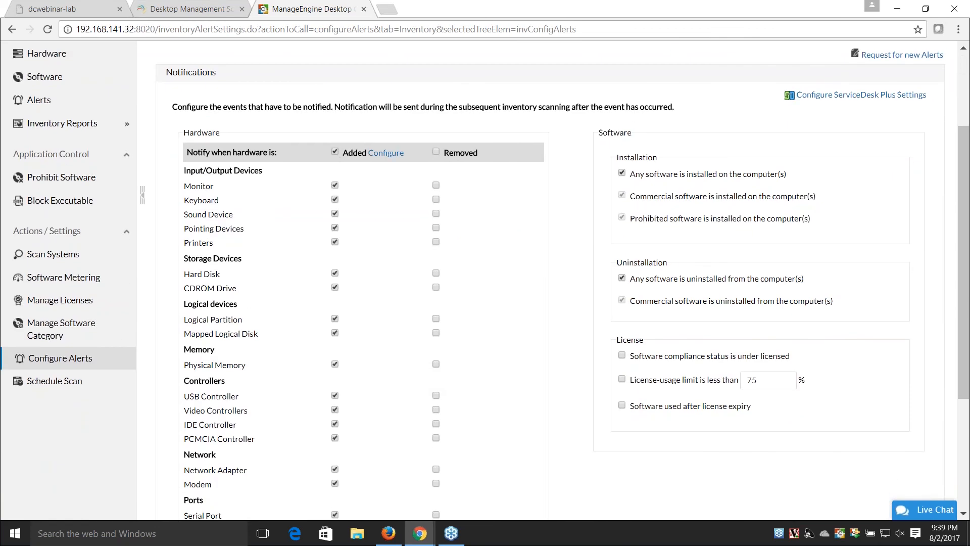
left_click(436, 152)
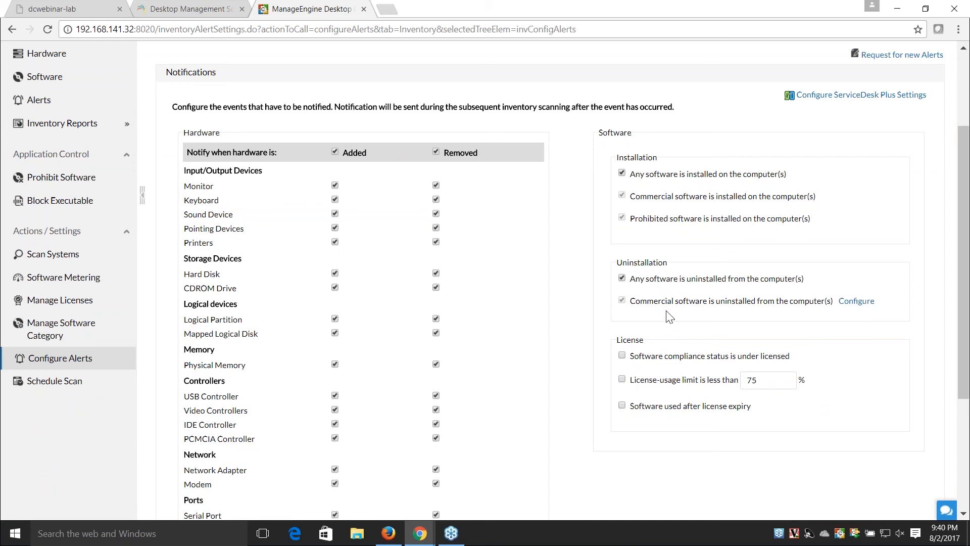
Step: Highlight the software installation alert for prohibited software being installed on the computers
mouse_move(672, 230)
left_click_drag(811, 226, 633, 227)
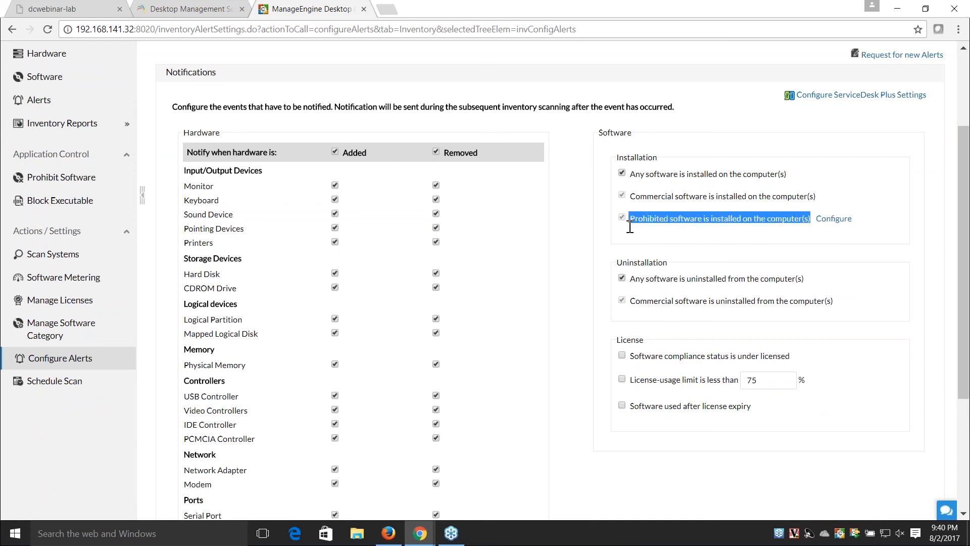
scroll(559, 377, "up", 1)
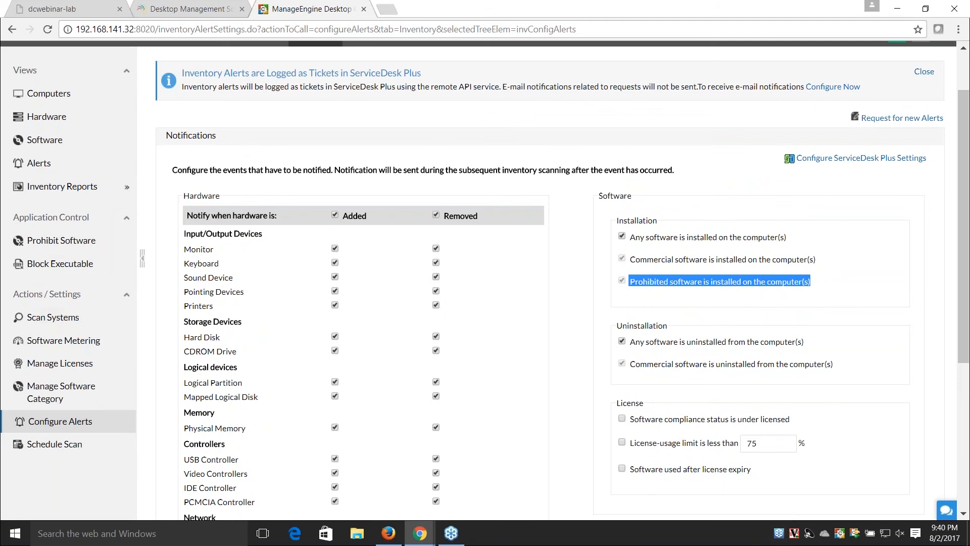
Step: Return to the Block Executable policies and start adding a new policy
left_click(56, 266)
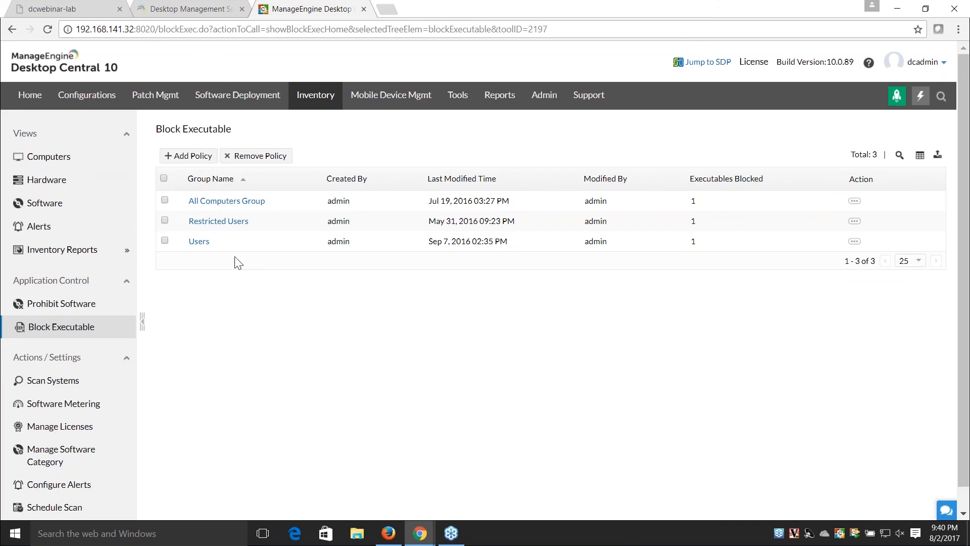
left_click(184, 162)
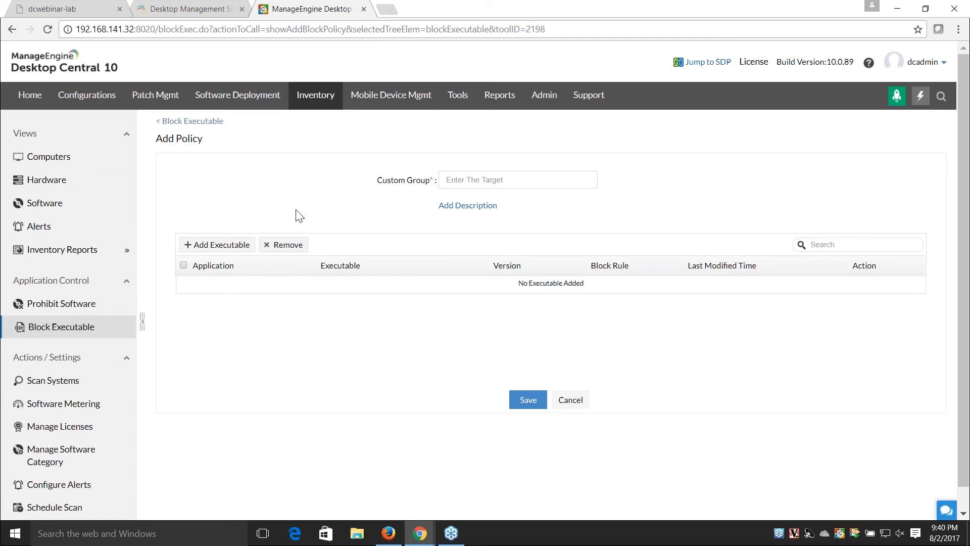
Step: Set the block policy's target custom group to HelpDesk
left_click(590, 179)
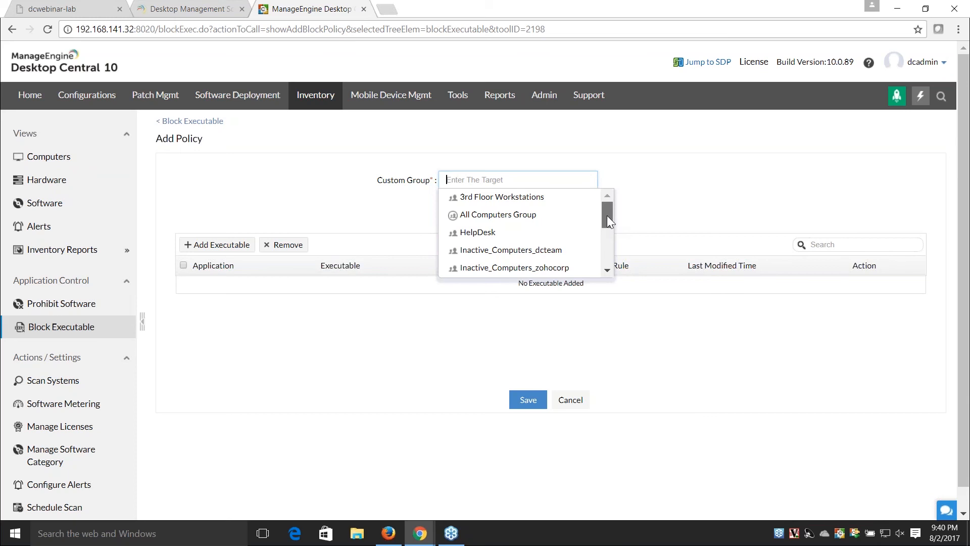
mouse_move(607, 215)
left_mouse_down()
mouse_move(605, 250)
mouse_move(607, 217)
left_mouse_up()
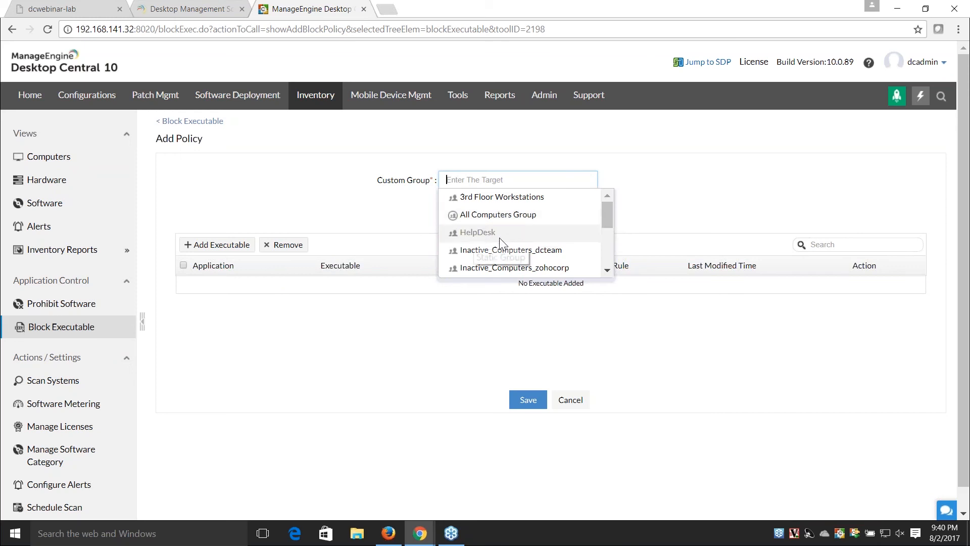
left_click(479, 232)
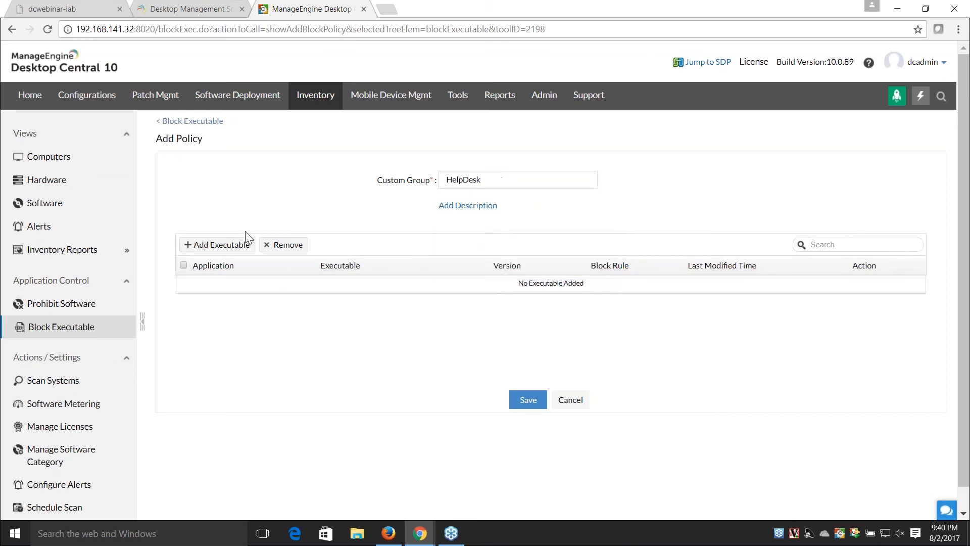
Step: Add a Path block rule with application name pscp and executable pscp.exe, accepting the existing rule for the policy
left_click(208, 246)
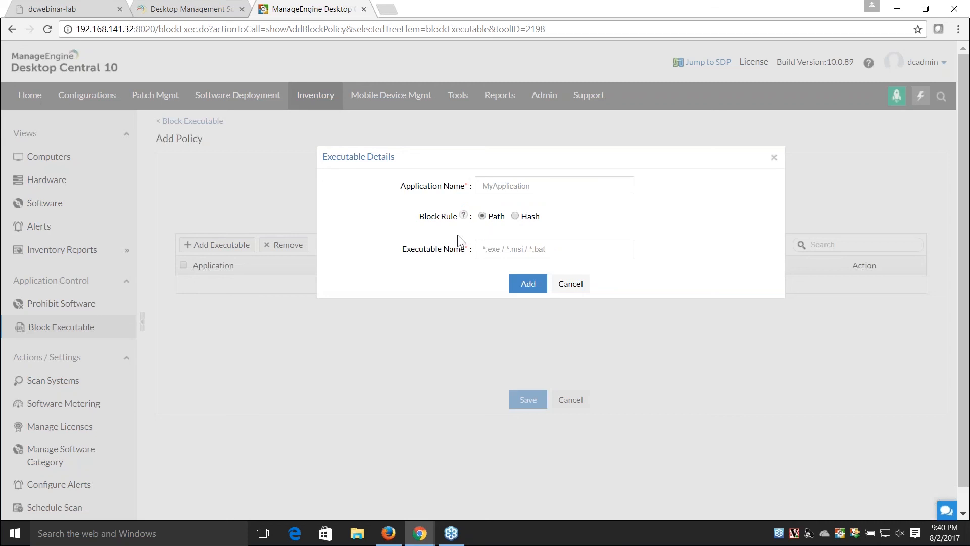
left_click(508, 186)
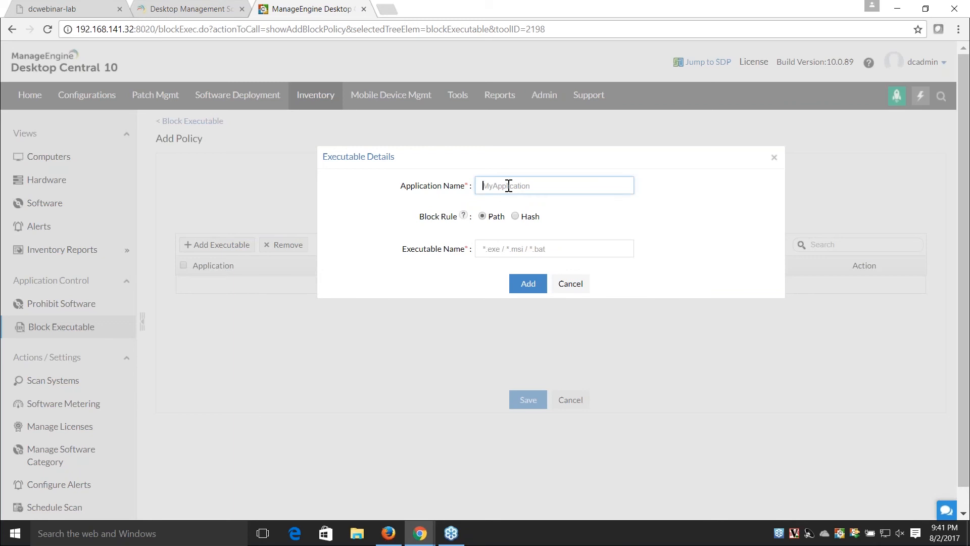
type("pscp")
left_click(517, 252)
type("pscp.exe")
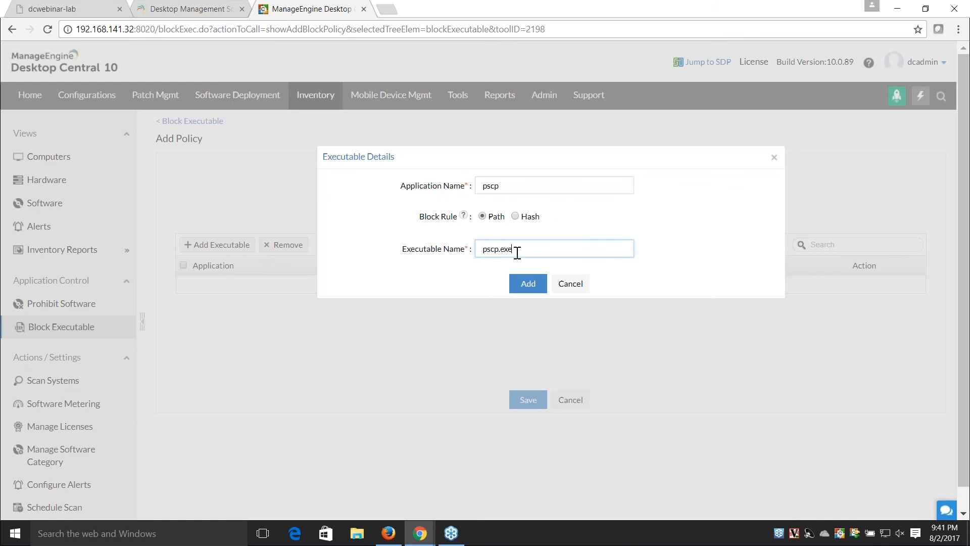
left_click(530, 293)
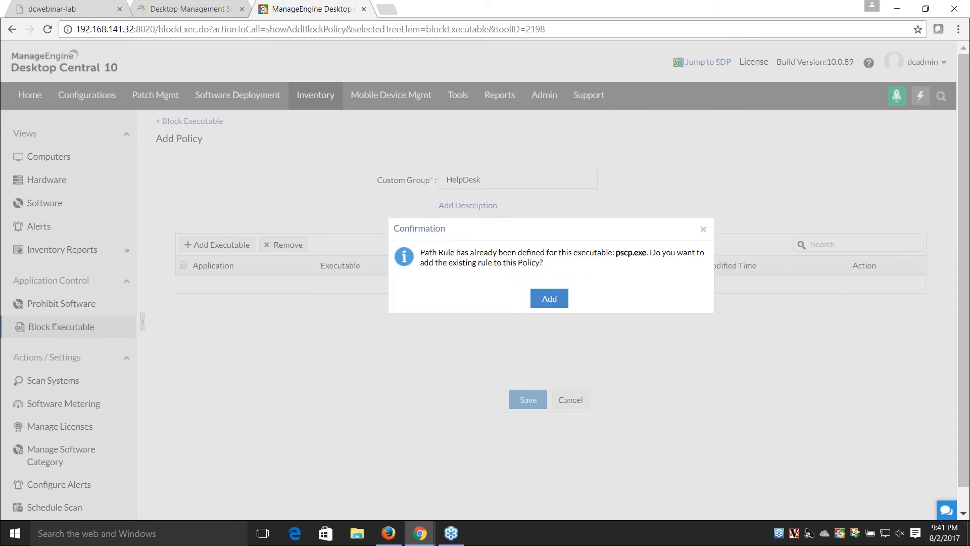
left_click(547, 304)
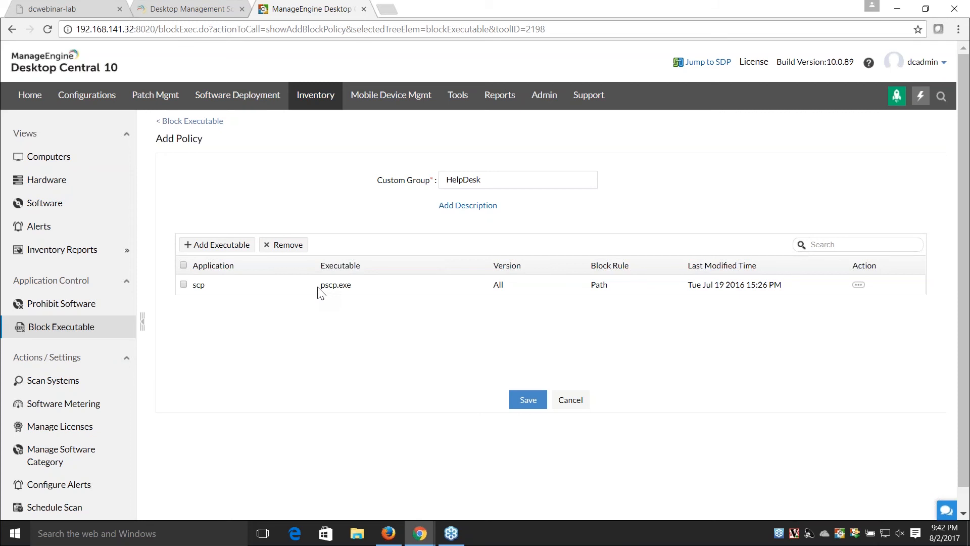
Step: Start another executable entry with the Hash block rule and upload PSCP.exe from the Desktop
left_click_drag(320, 284, 337, 285)
left_click(224, 247)
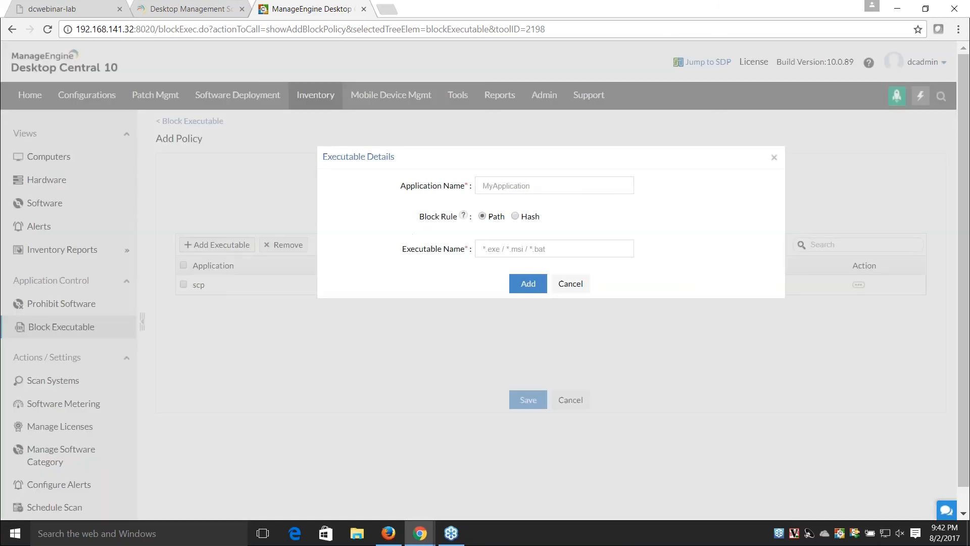
left_click(515, 217)
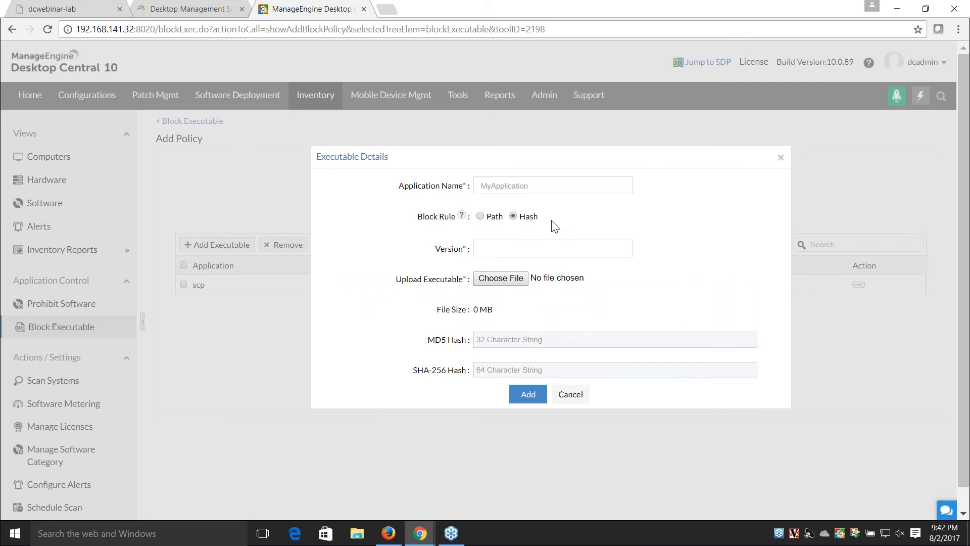
left_click(506, 284)
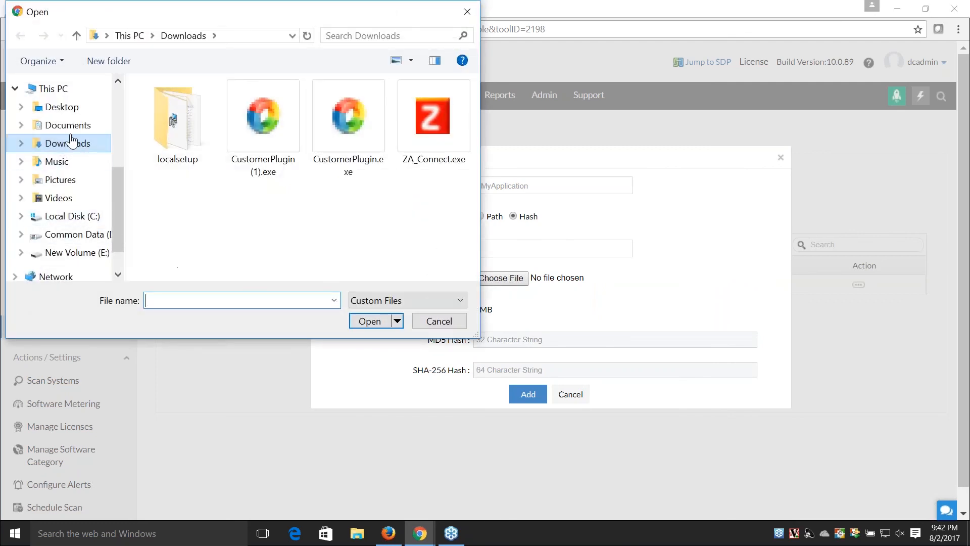
left_click(63, 108)
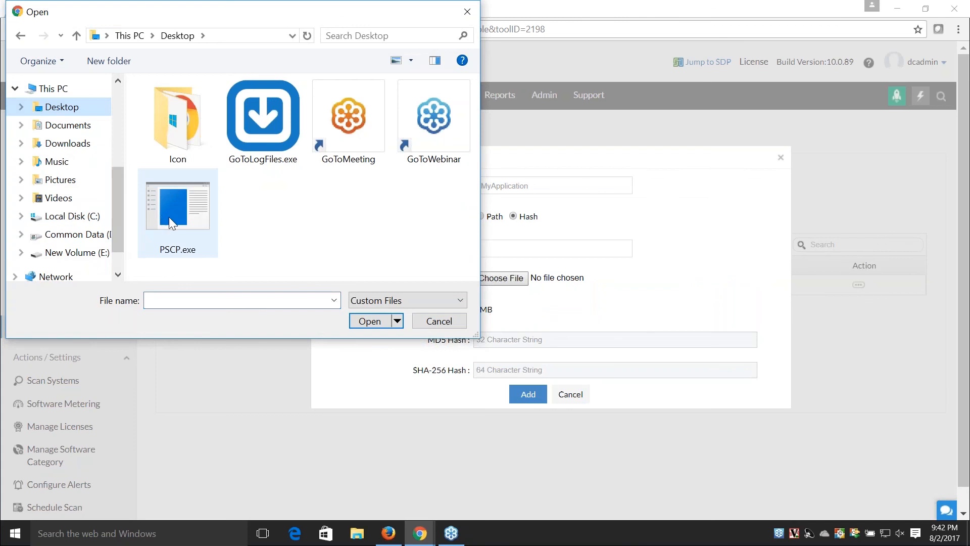
double_click(169, 216)
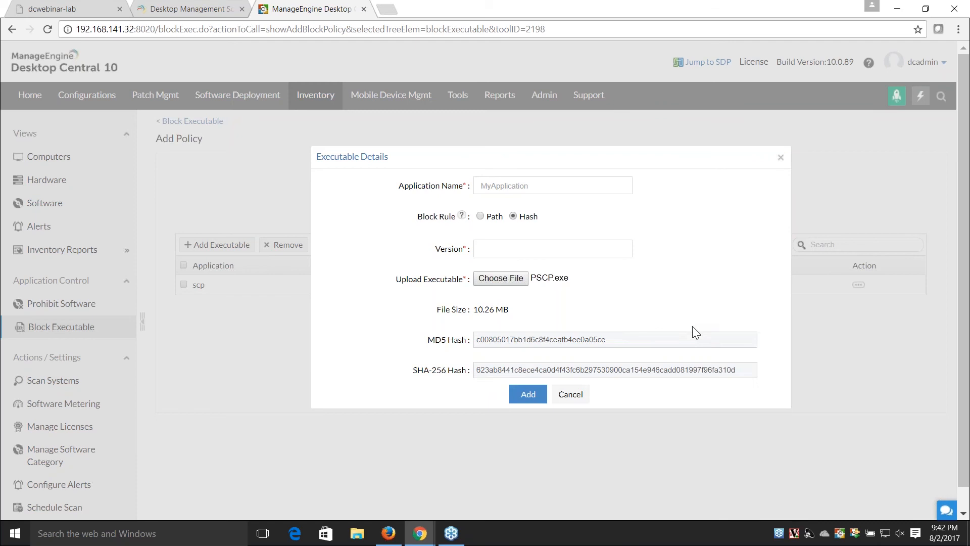
Step: Set the hash rule's version to 5 and application name to PSCSP, then add the existing rule to the policy
left_click_drag(607, 340, 474, 339)
left_click(617, 373)
left_click(593, 251)
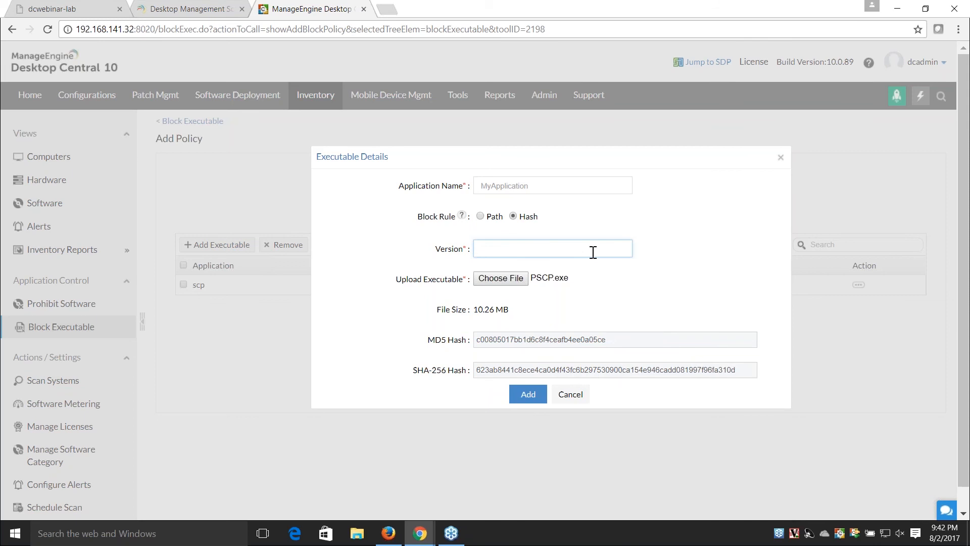
type("5")
left_click(563, 189)
type("PSCSP")
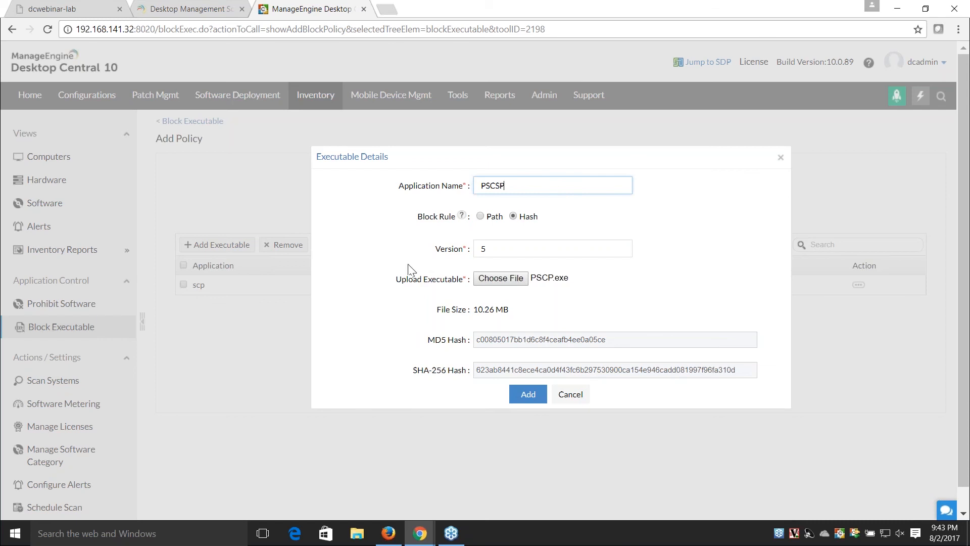
left_click(525, 396)
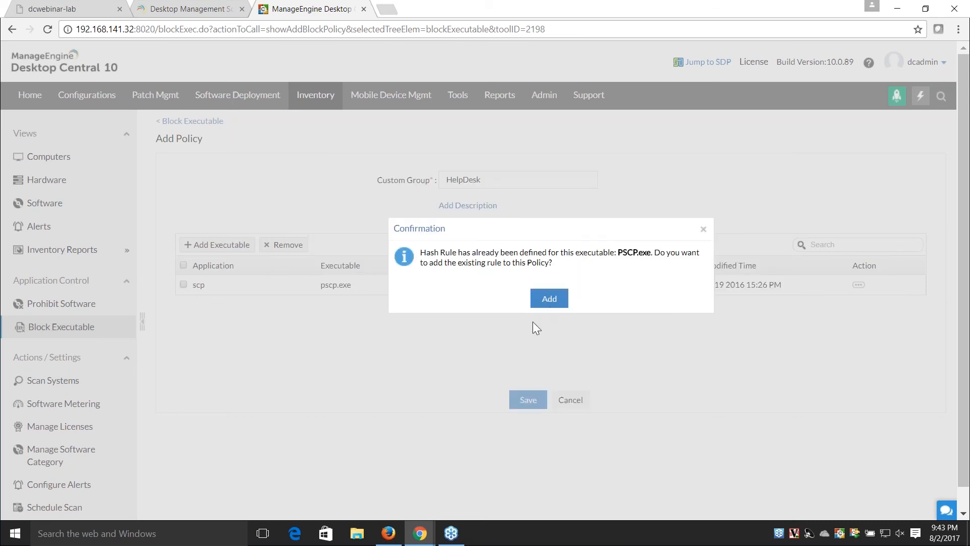
left_click(541, 299)
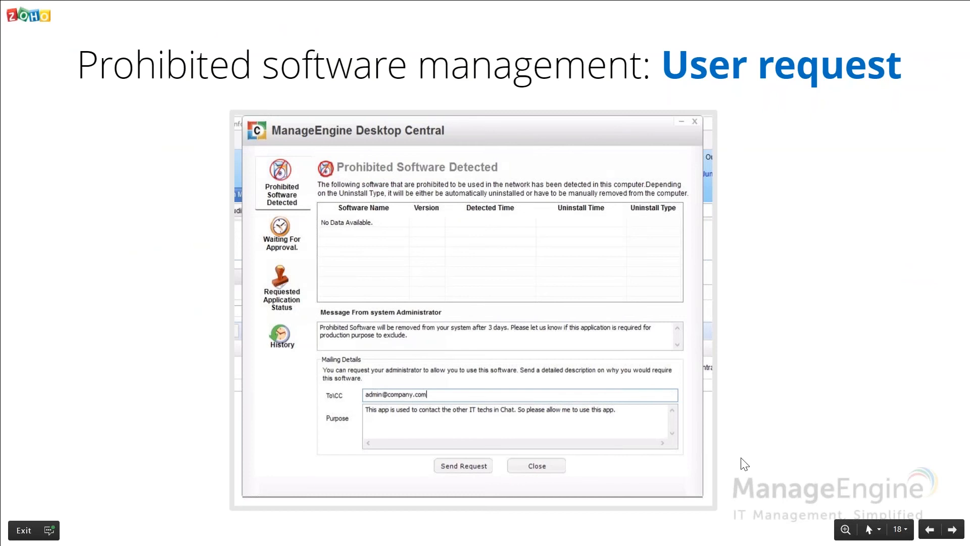
key("Right")
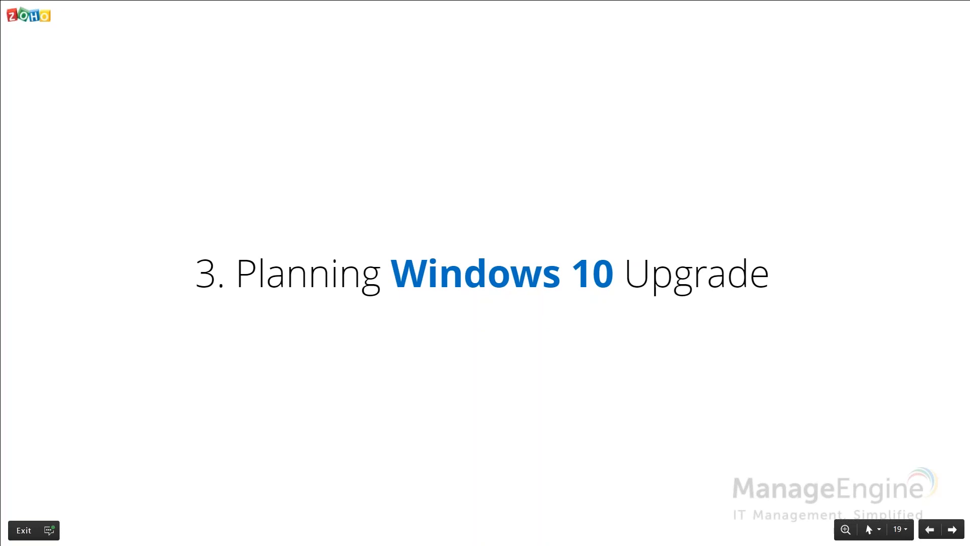
Step: Switch from the slides to Desktop Central in Chrome and create a new custom report from the custom reports list
key("alt+Tab")
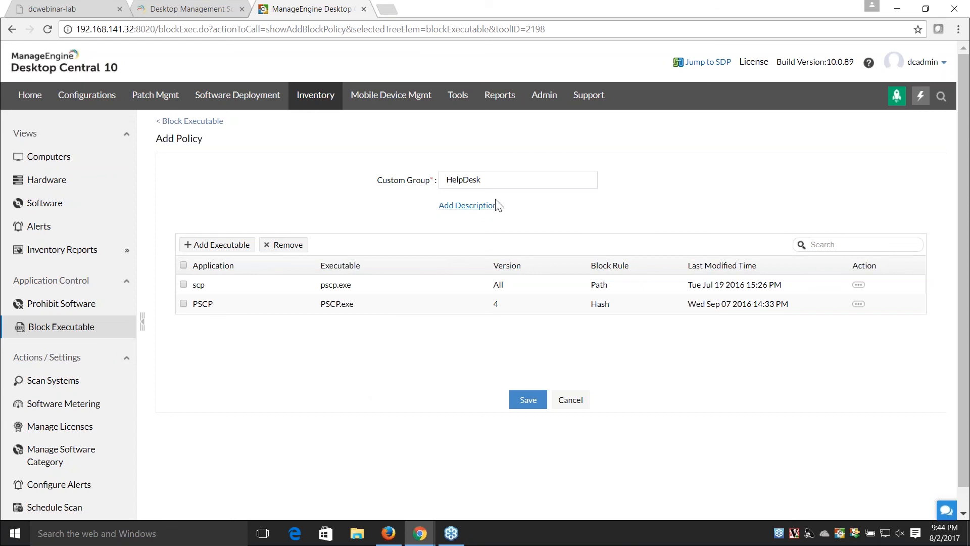
left_click(491, 103)
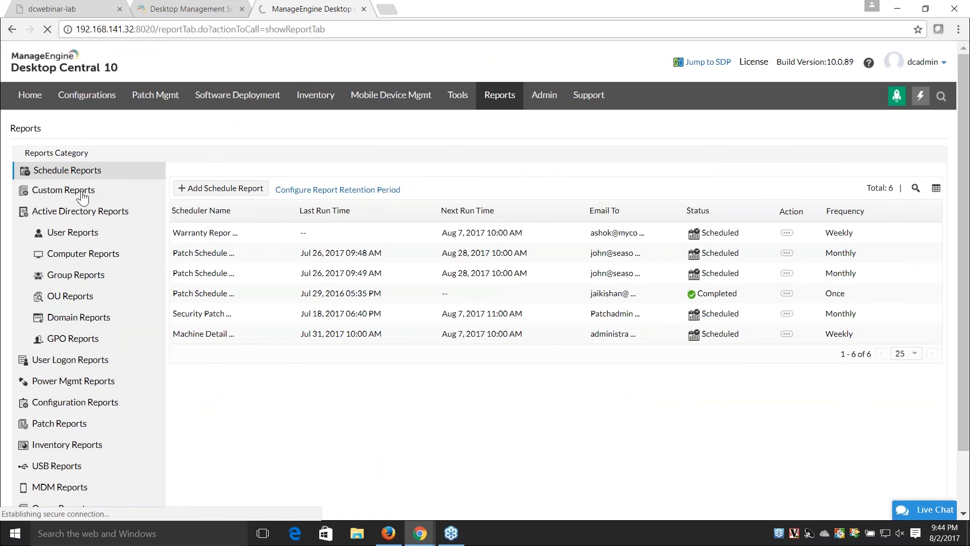
left_click(83, 195)
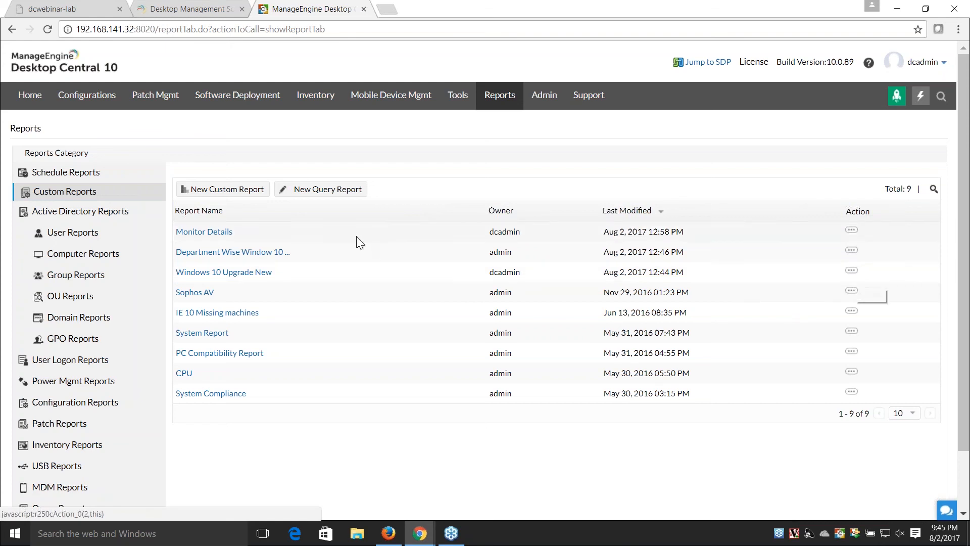
left_click(237, 201)
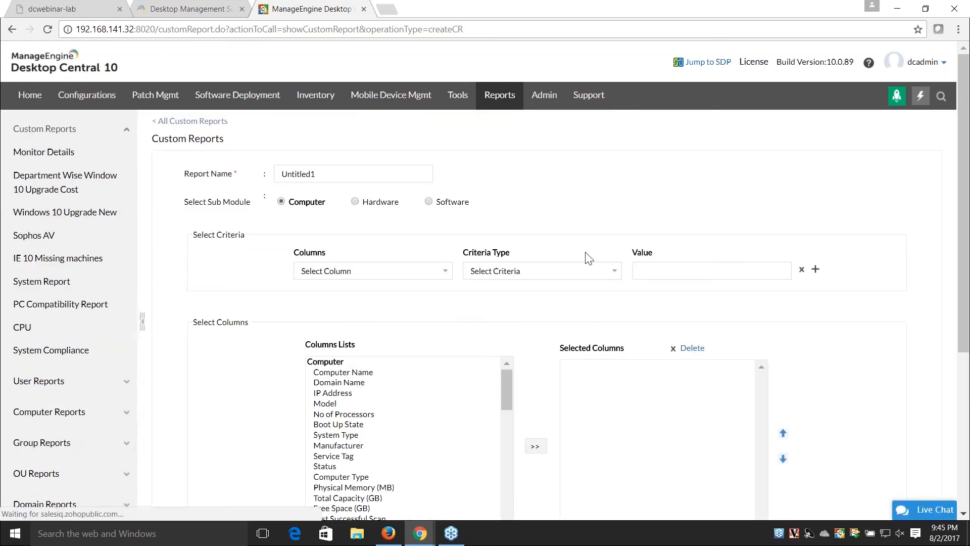
Step: Go back to the custom reports list and open a blank custom report form again
scroll(609, 315, "down", 1)
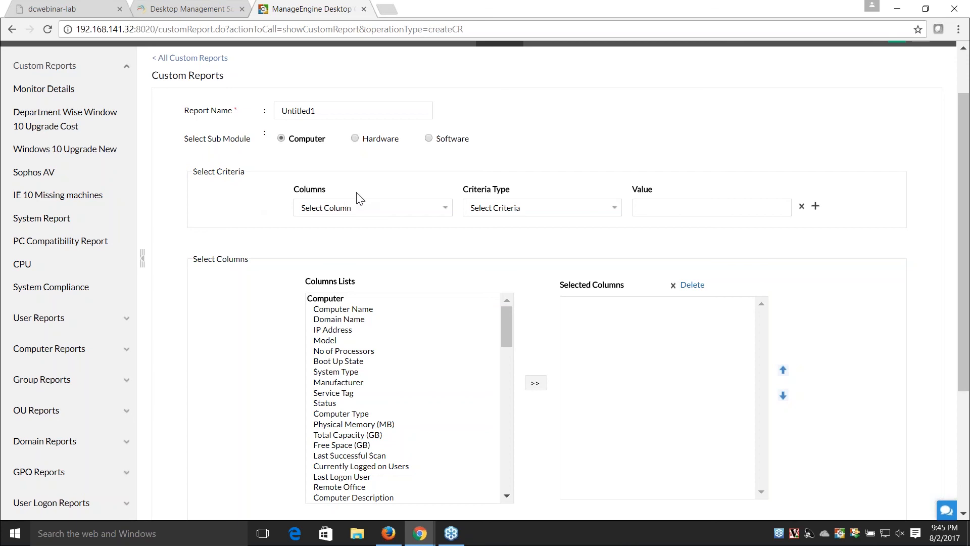
left_click(12, 29)
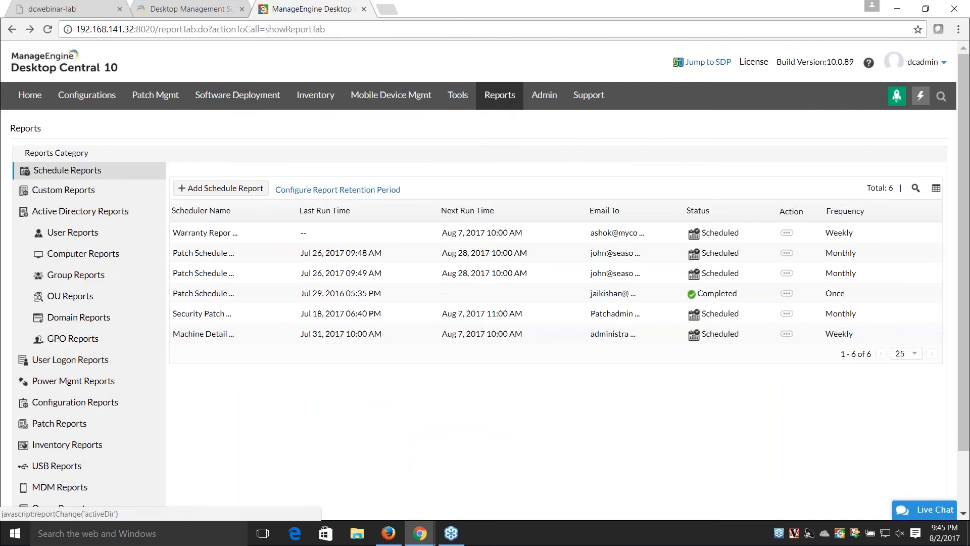
left_click(76, 190)
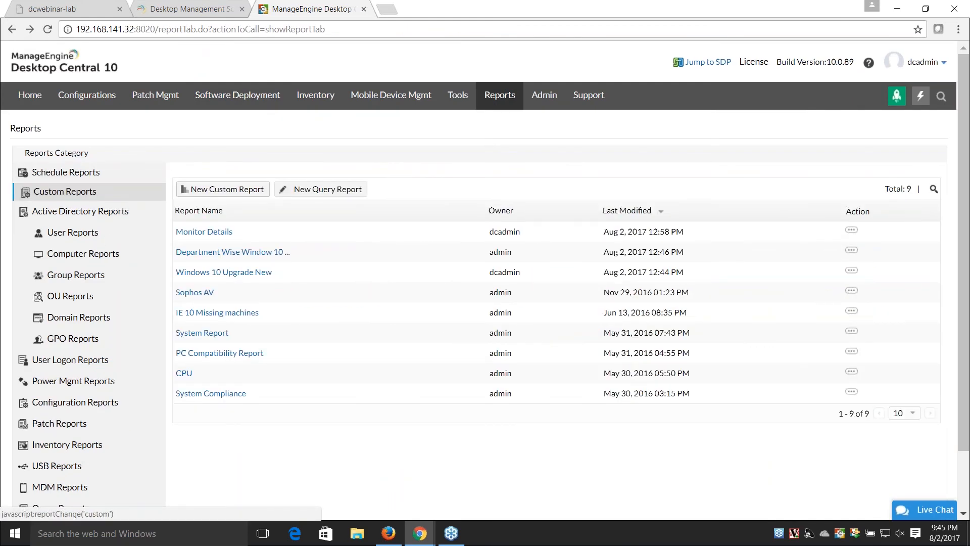
left_click(201, 189)
Step: Look through the Computer columns available for the report, including IP Address and Manufacturer
scroll(598, 254, "down", 2)
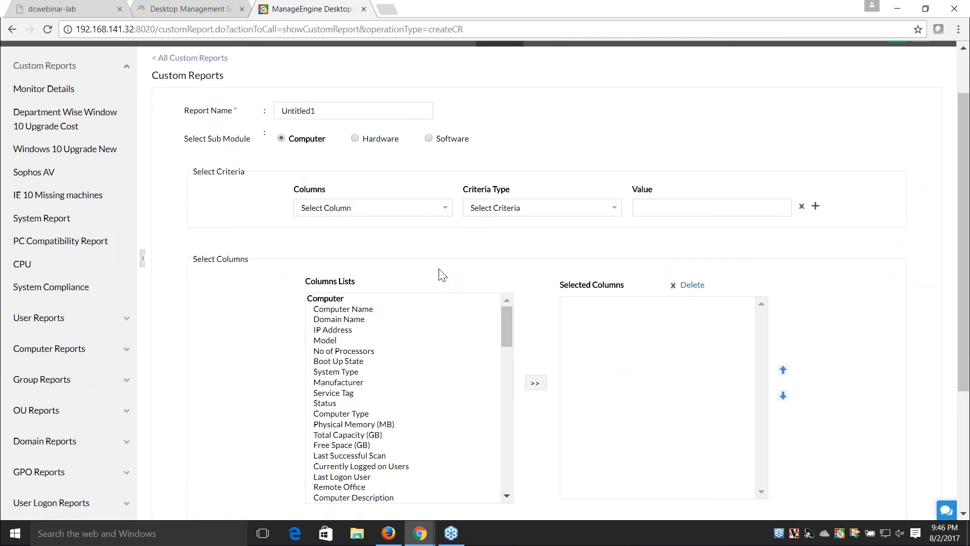
left_click(345, 329)
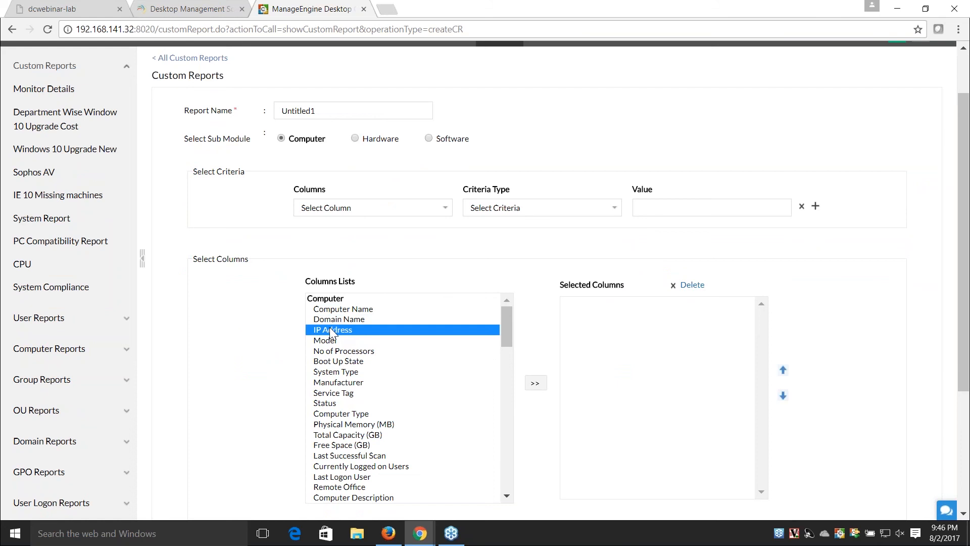
scroll(409, 420, "down", 2)
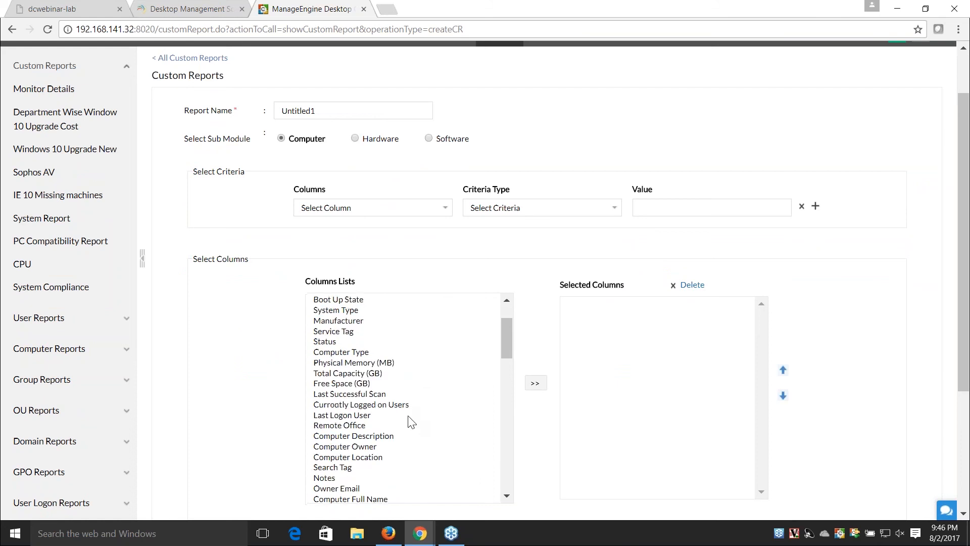
left_click(337, 322)
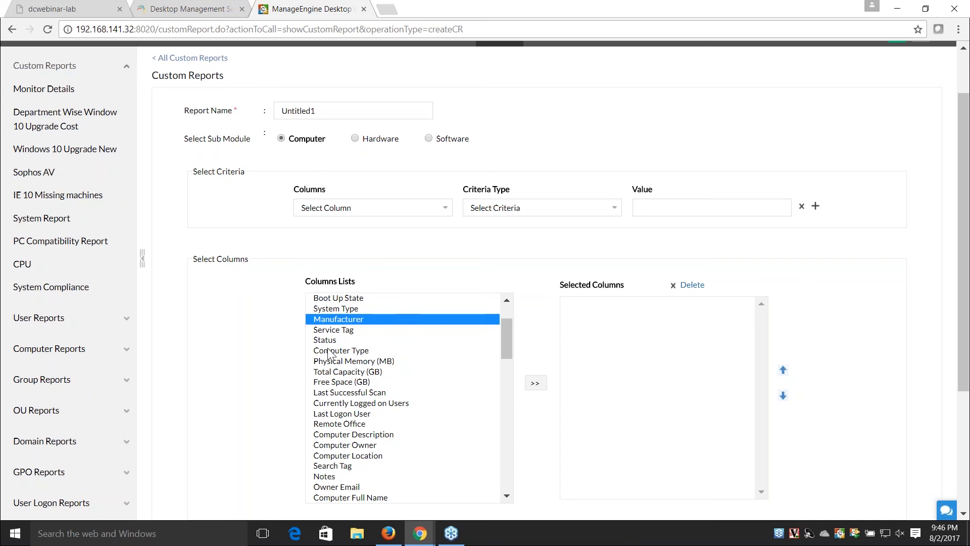
Step: Set the report's sub module to Hardware and look through its available columns, including LogicalDrive Type
left_click(355, 140)
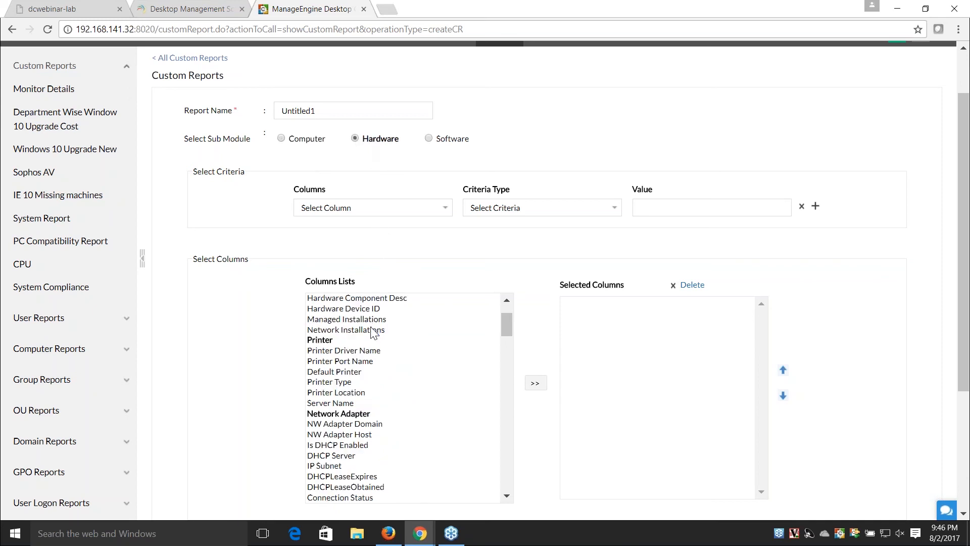
left_click_drag(508, 323, 507, 353)
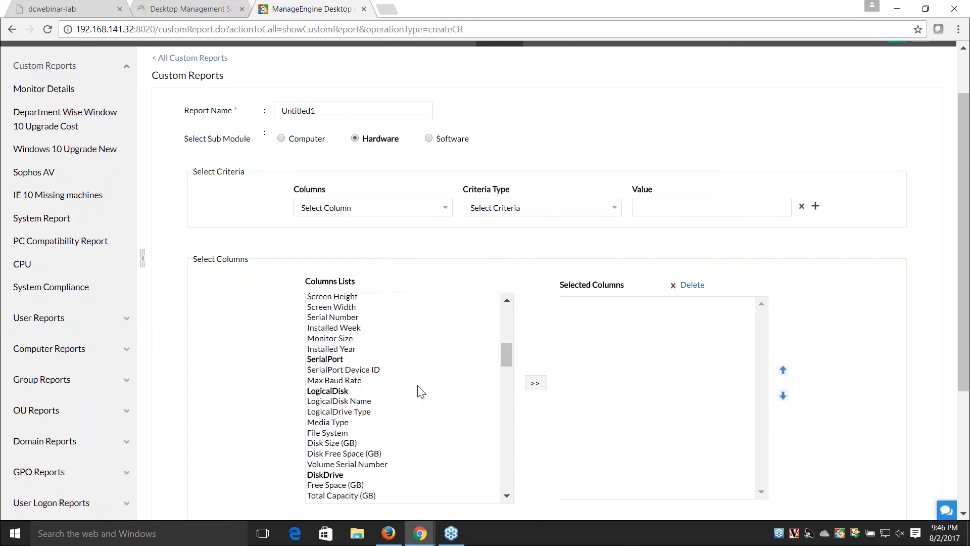
left_click(323, 433)
left_click(340, 413)
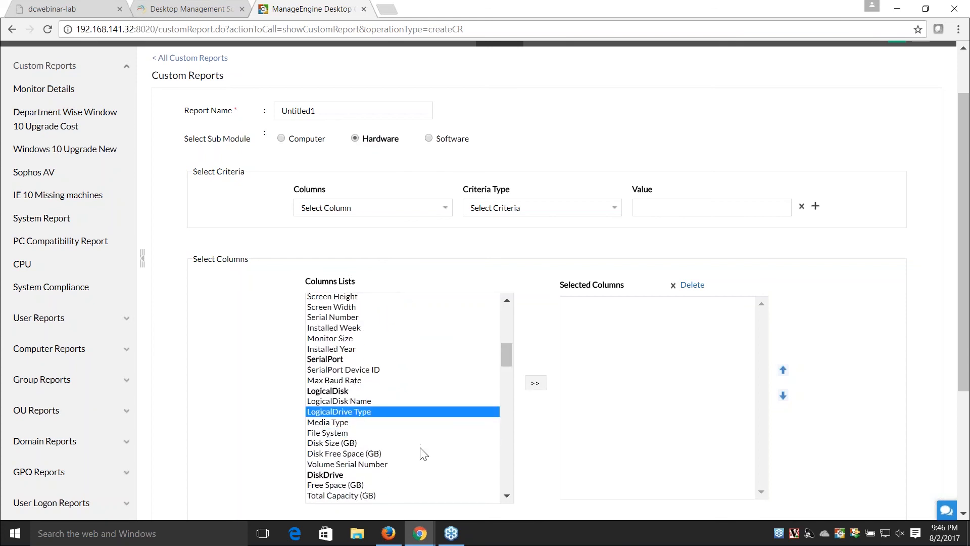
scroll(424, 454, "up", 3)
scroll(423, 454, "up", 6)
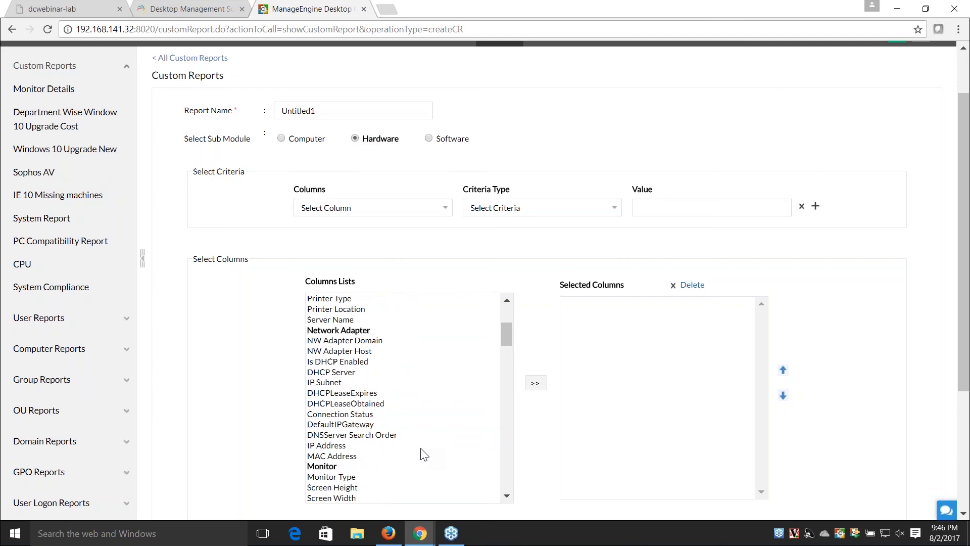
Step: Look at the Hardware columns that can be used as filter criteria for the report
scroll(423, 454, "up", 3)
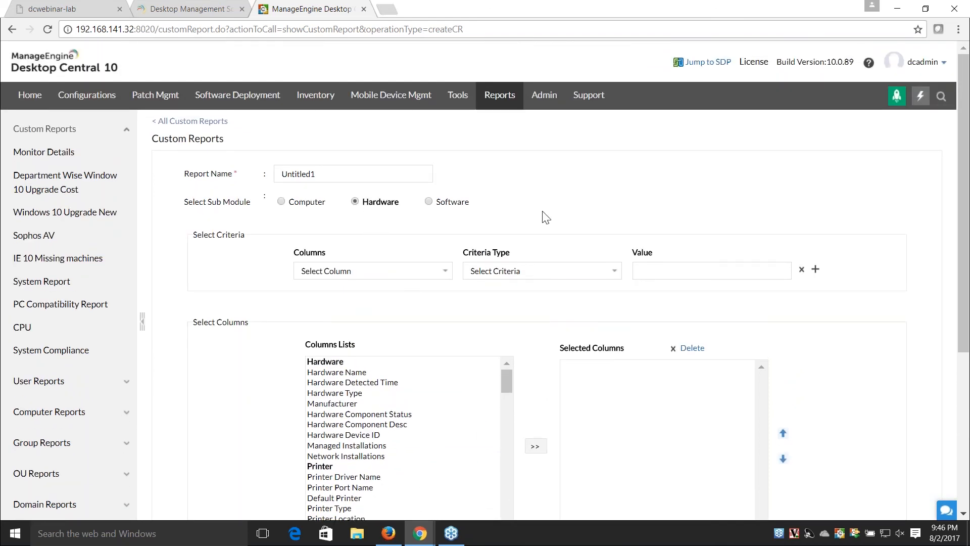
left_click(445, 272)
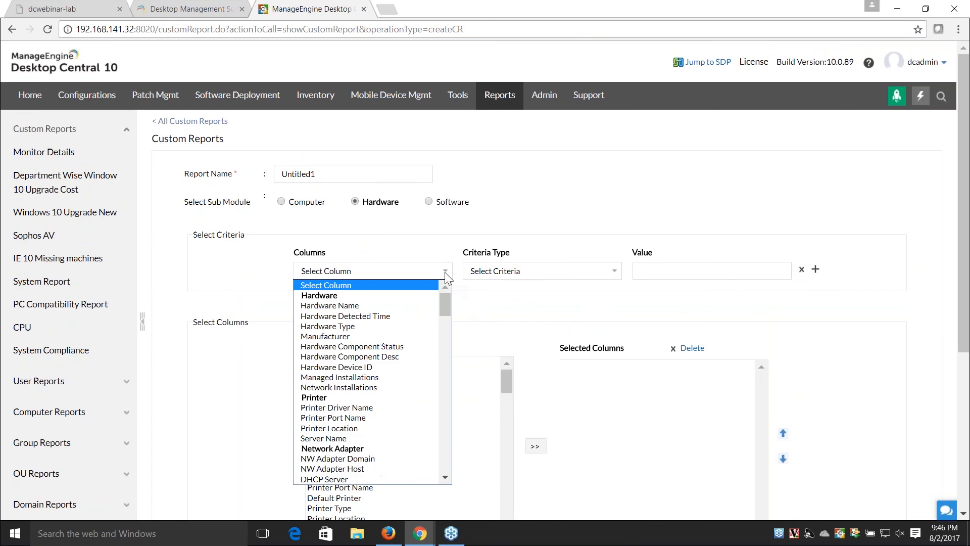
left_click(444, 277)
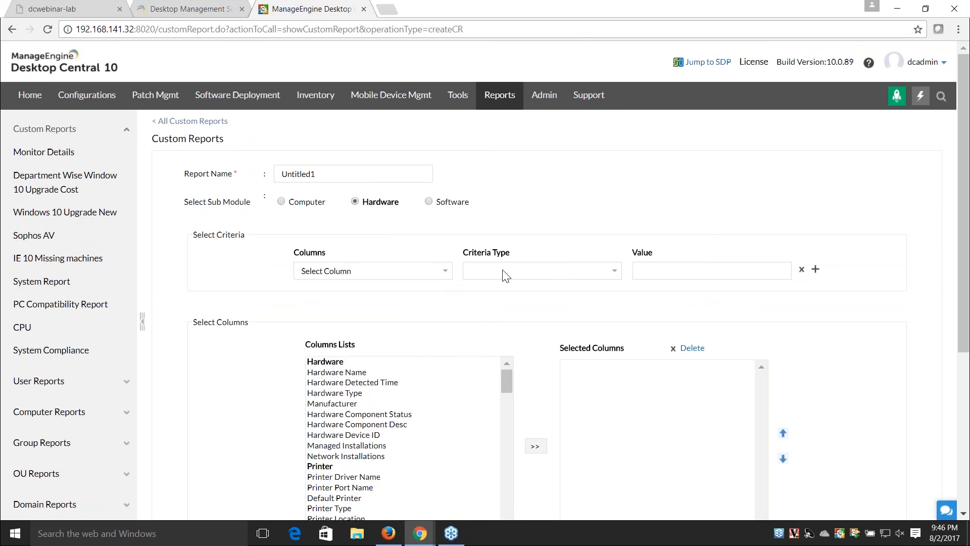
left_click(699, 277)
Step: Set the report's sub module to Software and look through its available columns, including the software license and computer groups
left_click(429, 202)
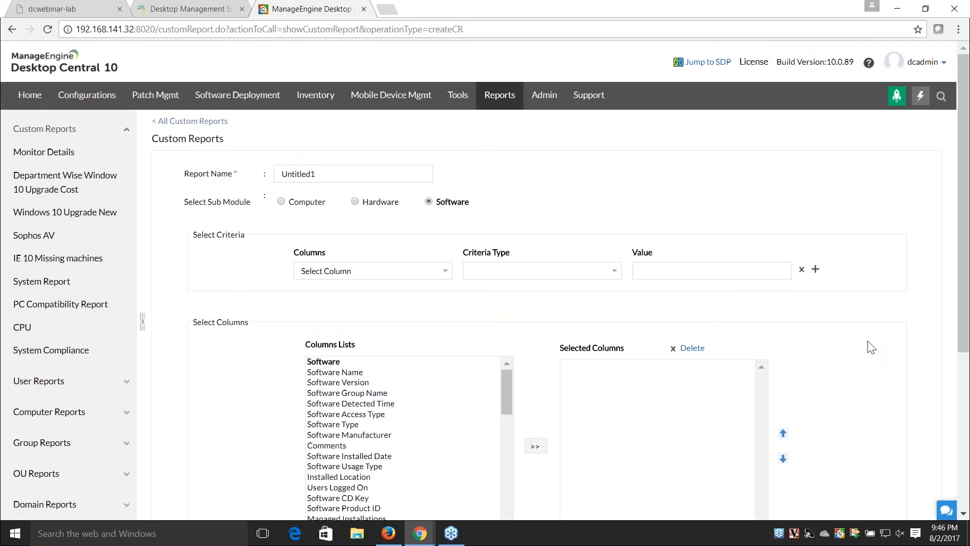
scroll(870, 347, "down", 1)
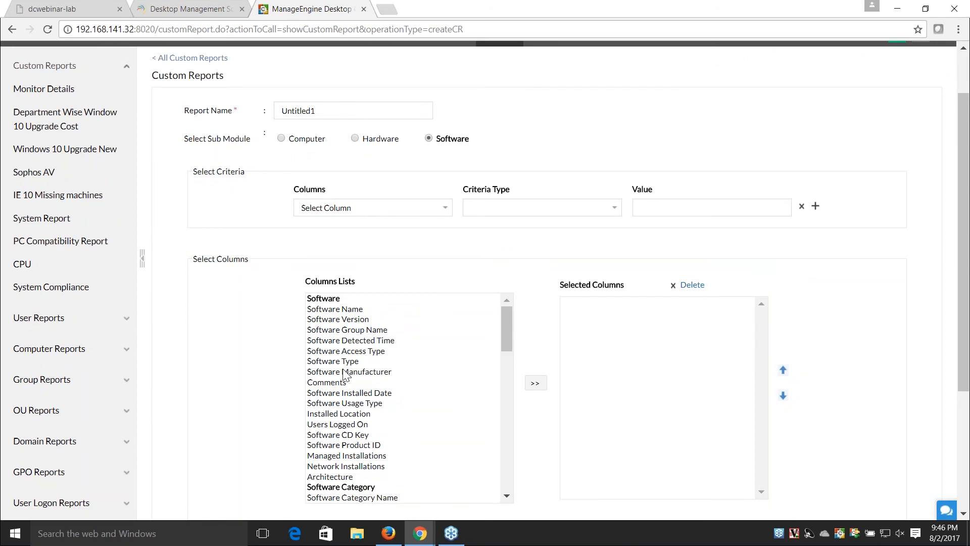
scroll(343, 369, "down", 5)
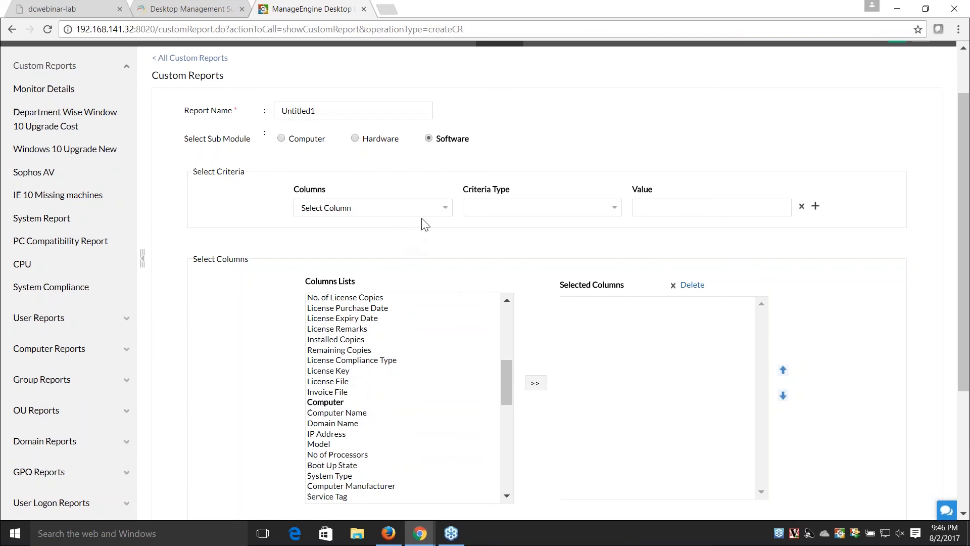
left_click(435, 212)
left_click(435, 211)
scroll(481, 348, "up", 5)
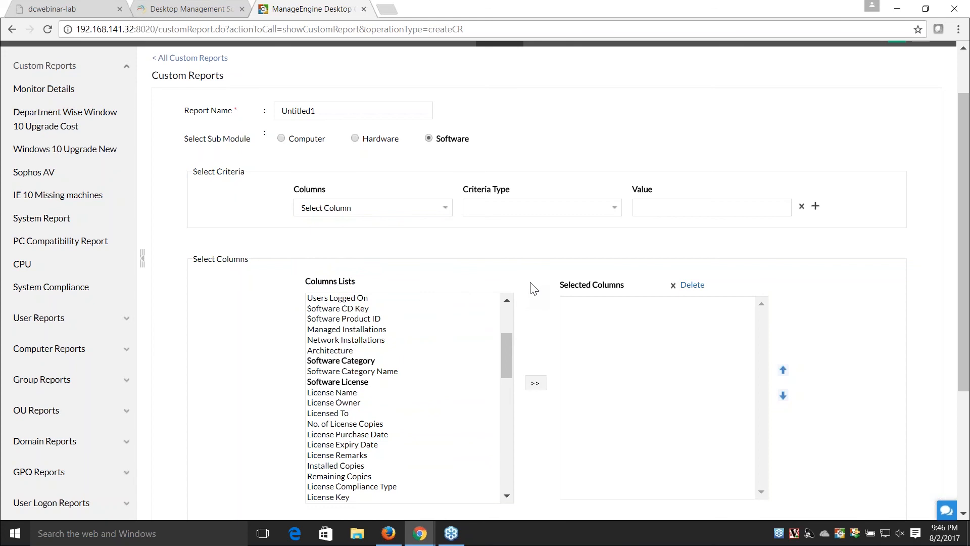
scroll(534, 288, "up", 2)
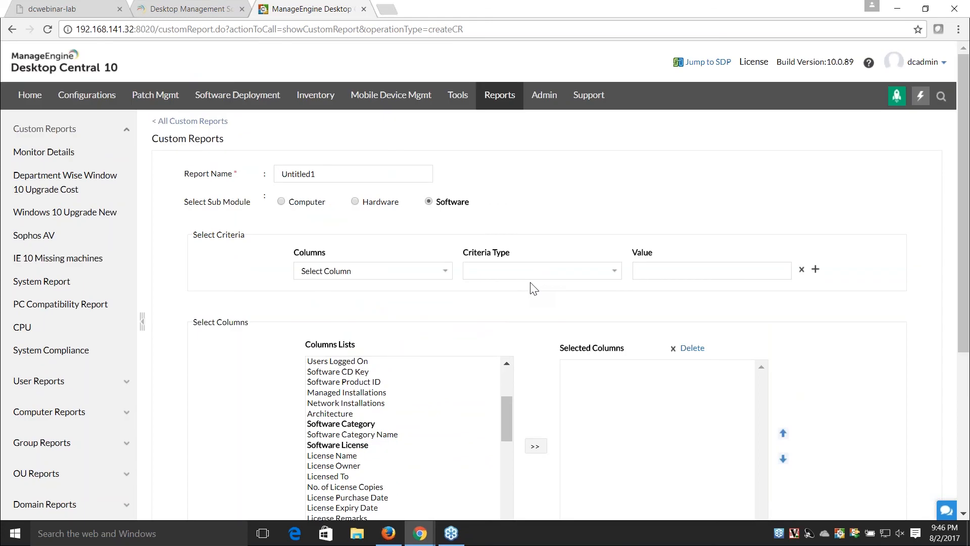
Step: Open the saved Windows 10 Upgrade New report for editing, review its criteria and selected columns, and run it without saving
left_click(88, 221)
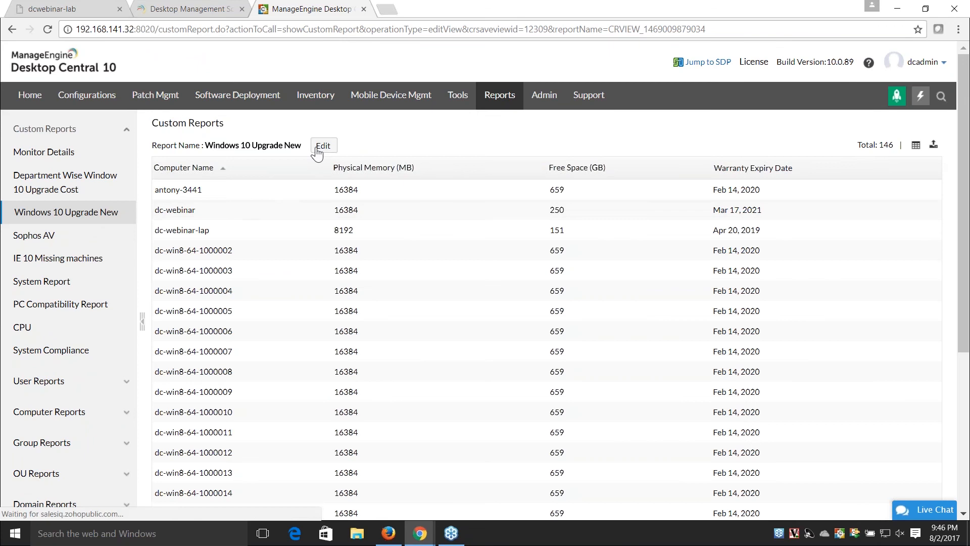
left_click(323, 146)
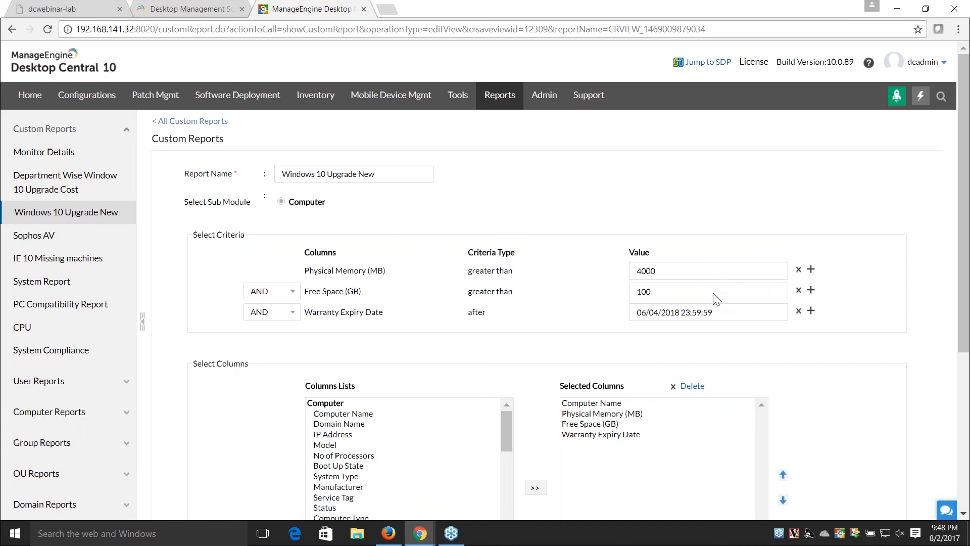
scroll(565, 337, "down", 4)
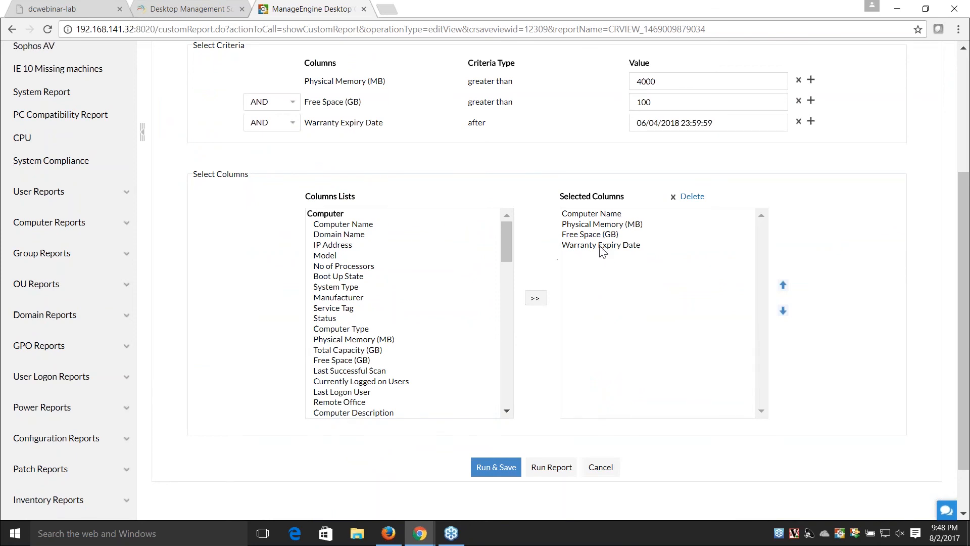
left_click(548, 467)
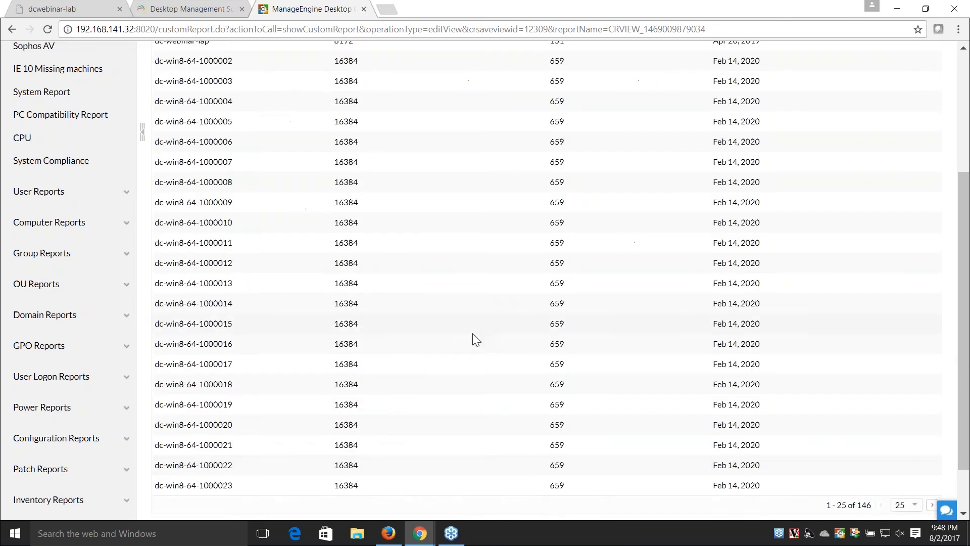
Step: Look through the computers listed in the Windows 10 Upgrade New report
scroll(472, 338, "up", 3)
scroll(473, 334, "up", 1)
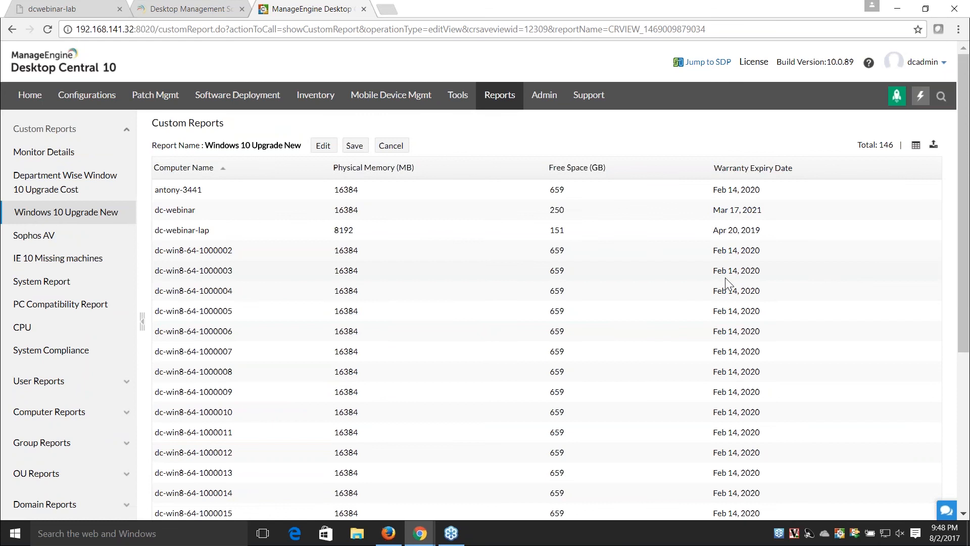
scroll(726, 277, "down", 4)
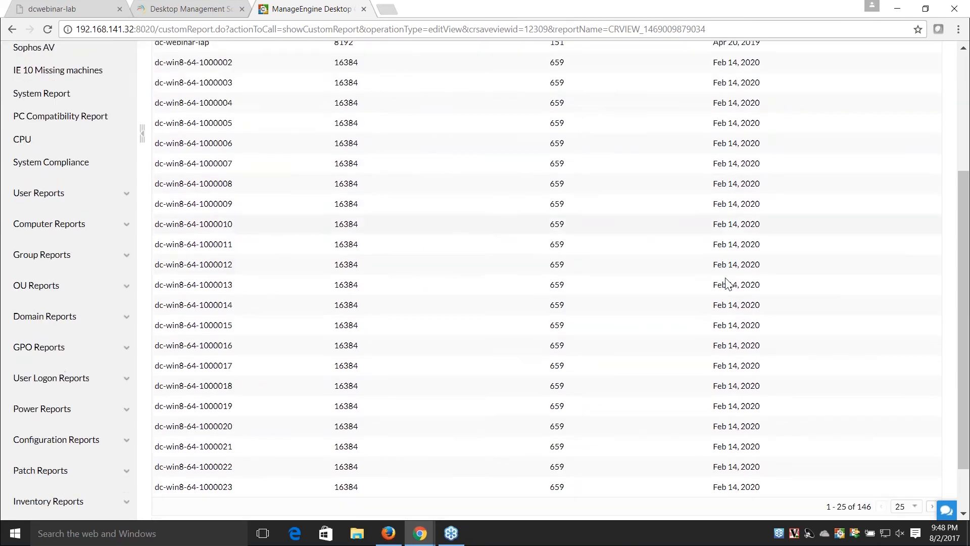
scroll(726, 281, "down", 1)
scroll(726, 281, "up", 4)
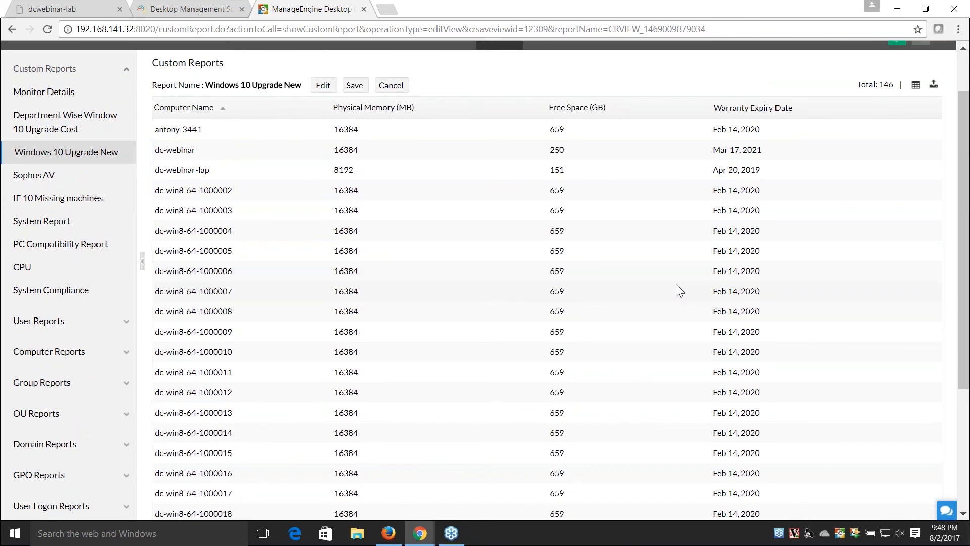
scroll(676, 284, "up", 1)
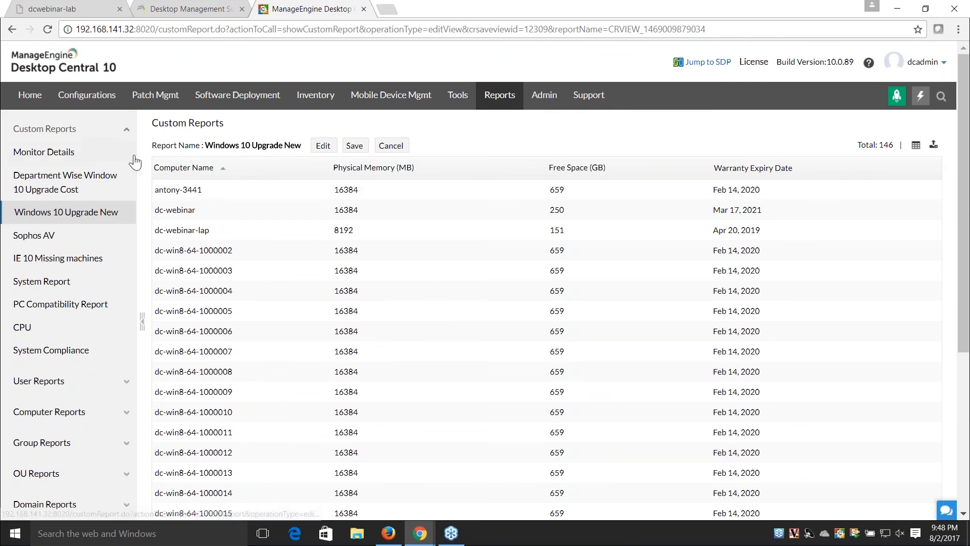
Step: Go to the custom reports list and open a blank query report form
left_click(497, 95)
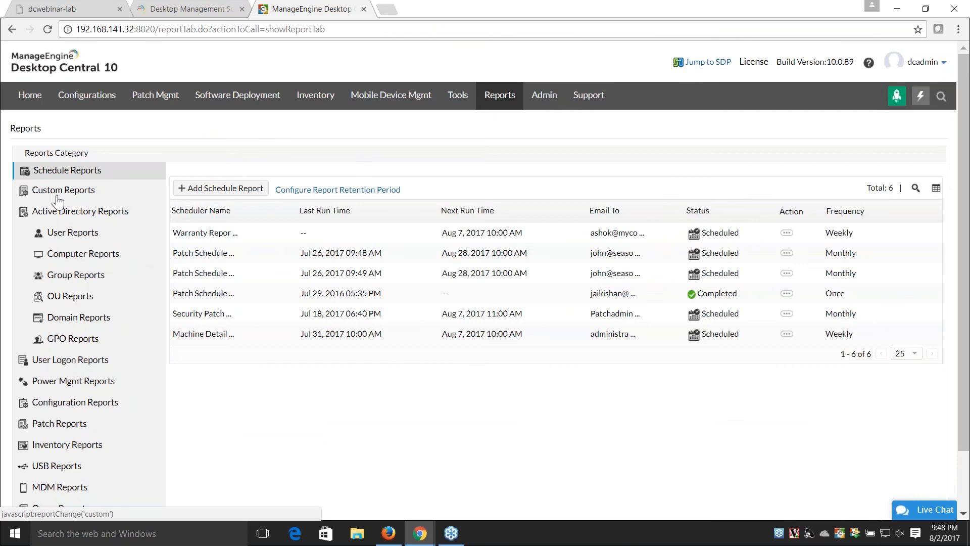
left_click(57, 198)
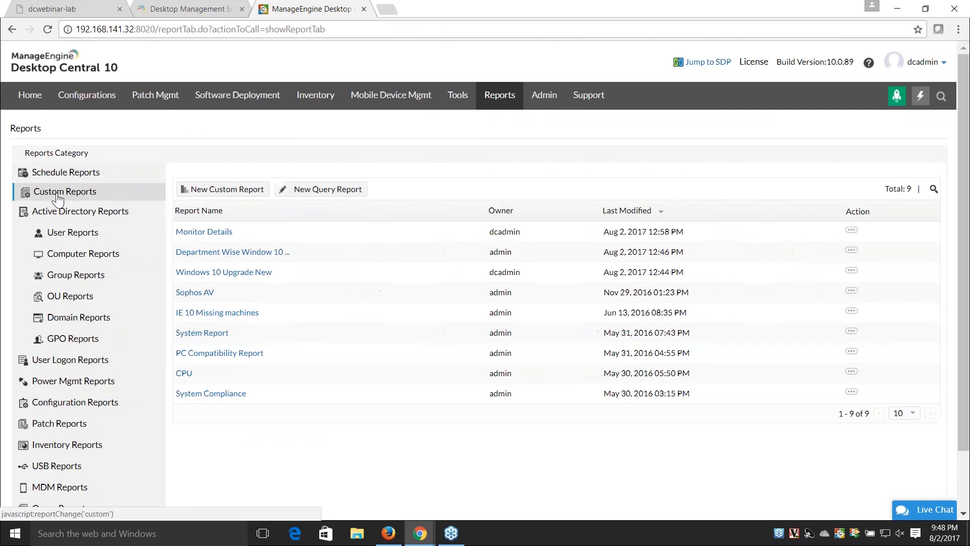
left_click(303, 190)
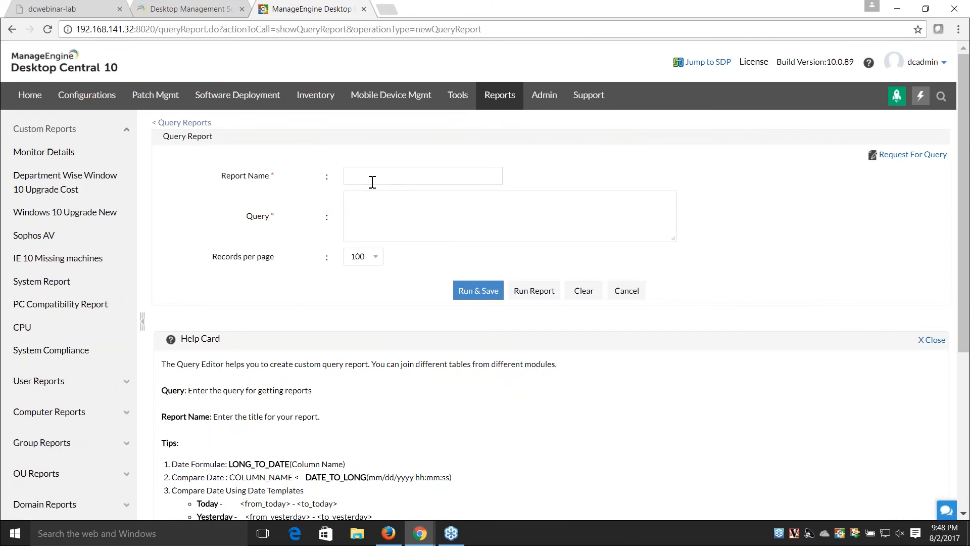
left_click(363, 217)
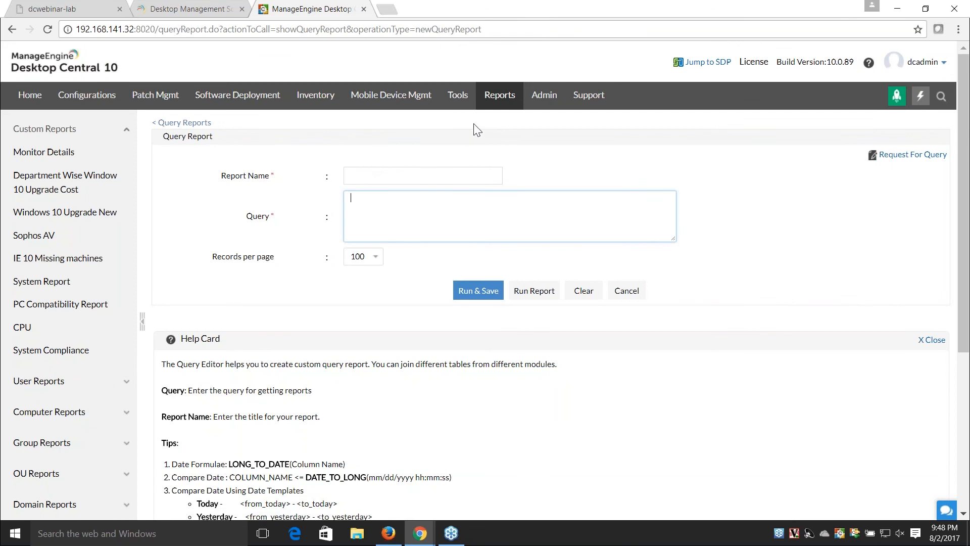
Step: Return to the reports overview, look over the report categories, and start a new query report from the custom reports list
left_click(501, 99)
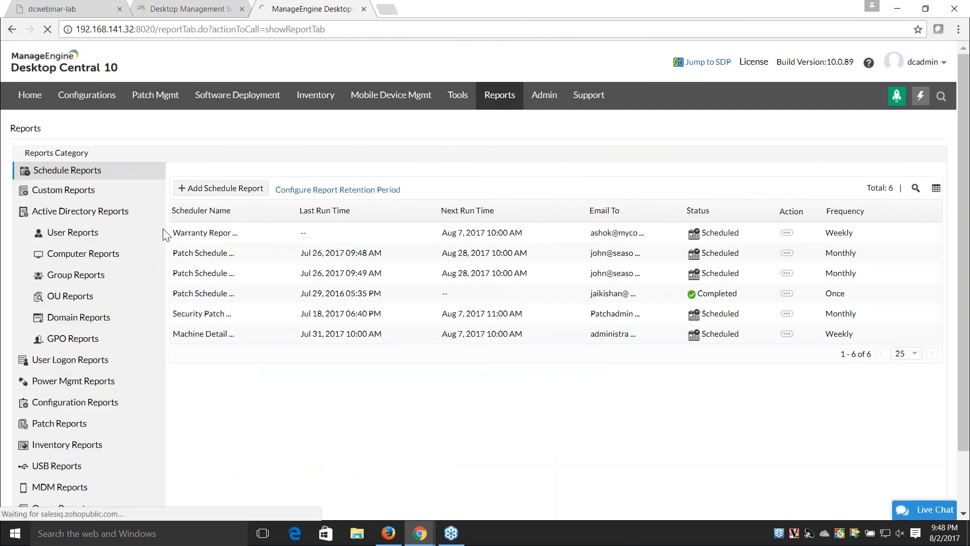
scroll(68, 239, "down", 2)
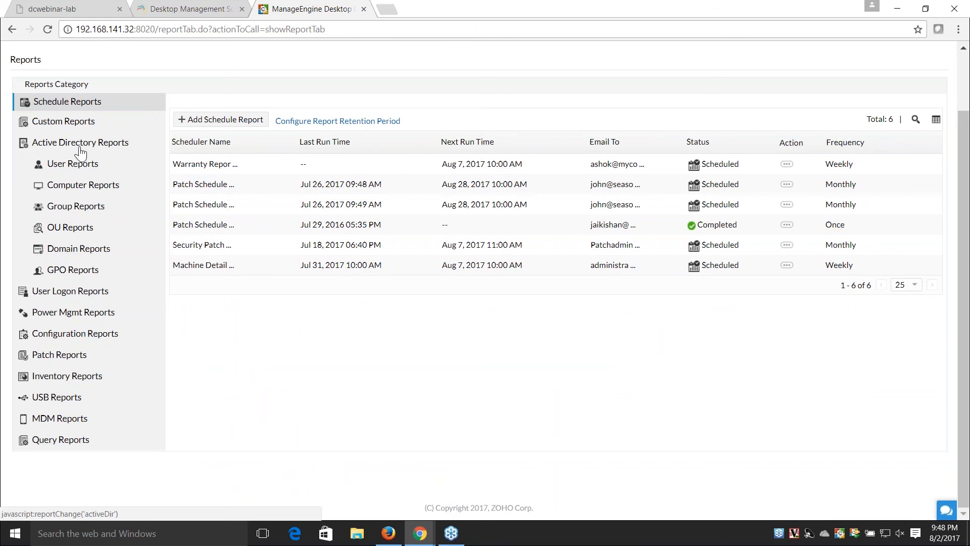
scroll(118, 435, "up", 2)
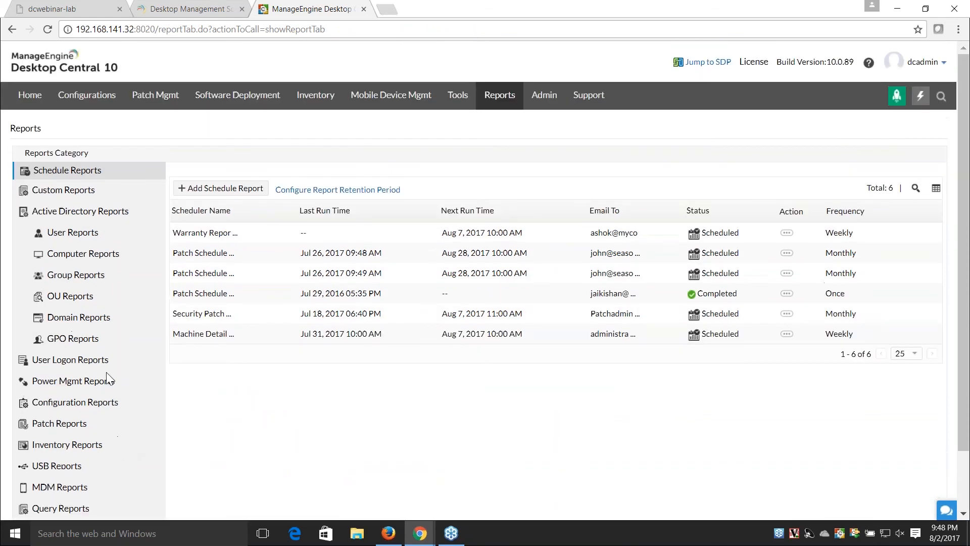
left_click(69, 194)
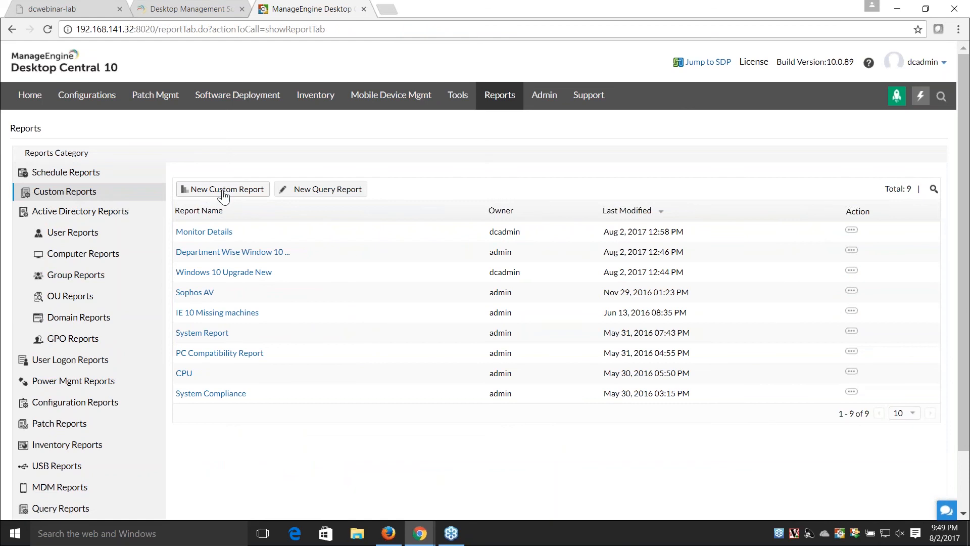
left_click(302, 193)
left_click(448, 211)
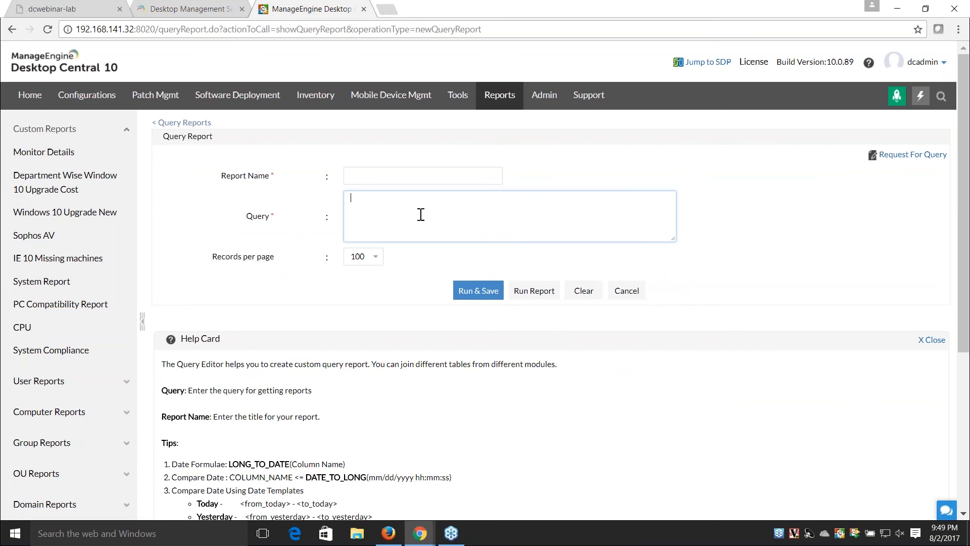
Step: Examine the query report's Report Name and Query fields and read the Help Card's tips and example query
left_click(376, 176)
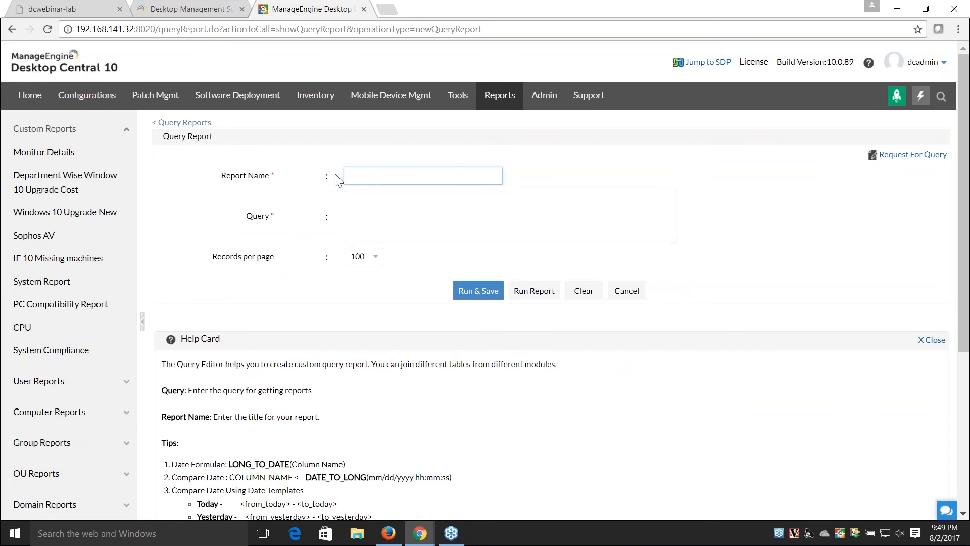
left_click(386, 215)
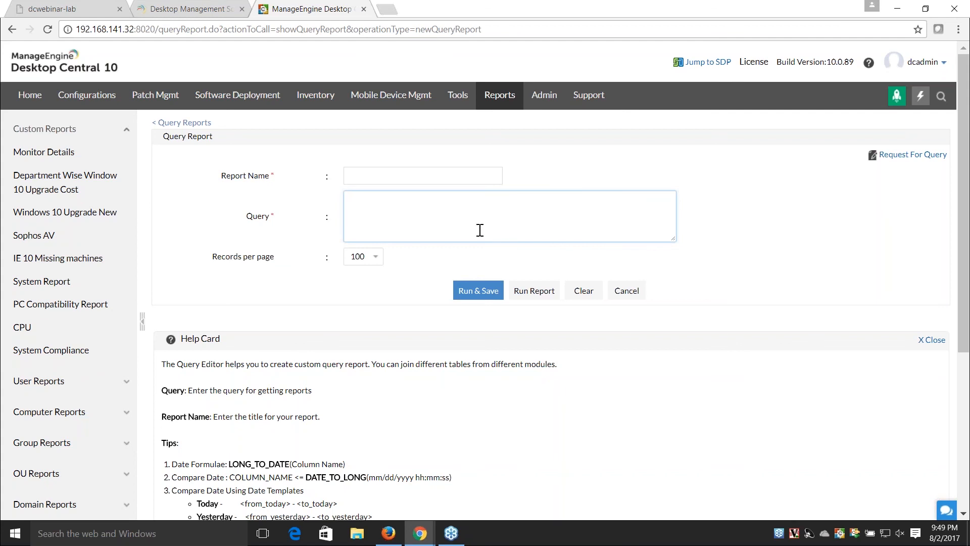
scroll(479, 227, "down", 5)
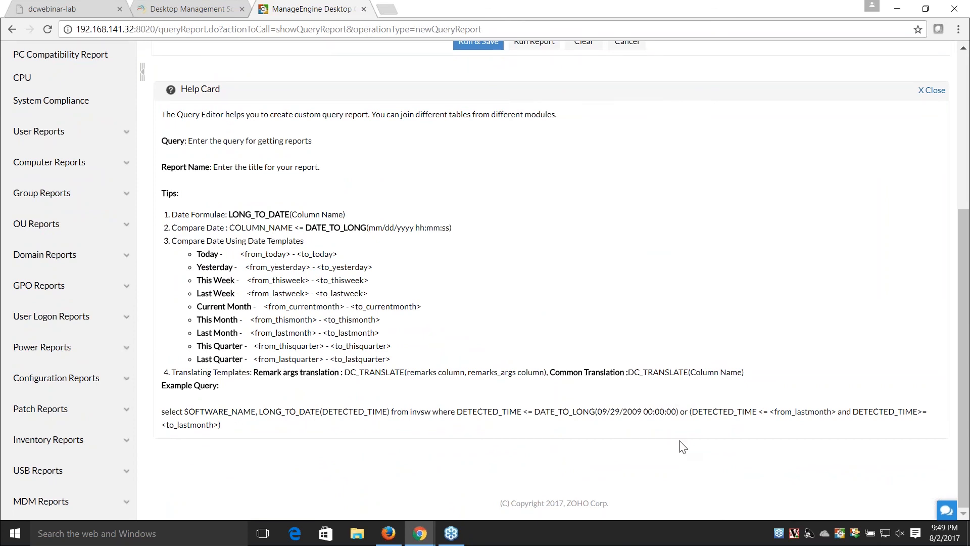
scroll(681, 444, "up", 5)
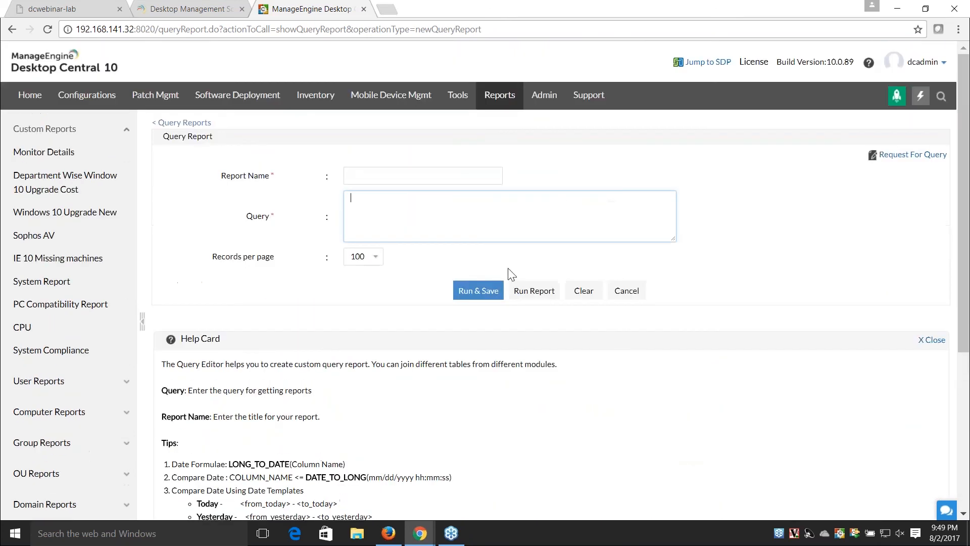
left_click(492, 215)
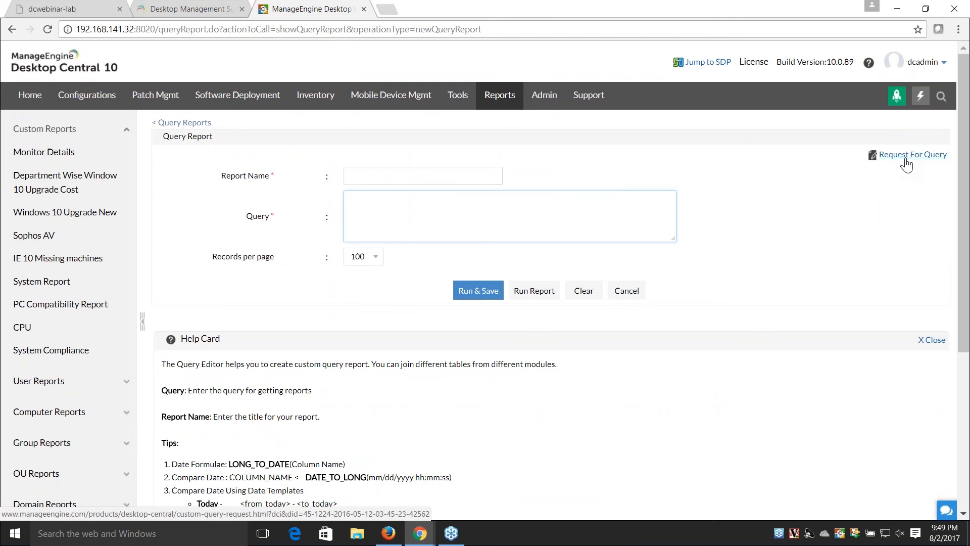
Step: Look up the server's database version in the Database Information on the Support page
left_click(595, 102)
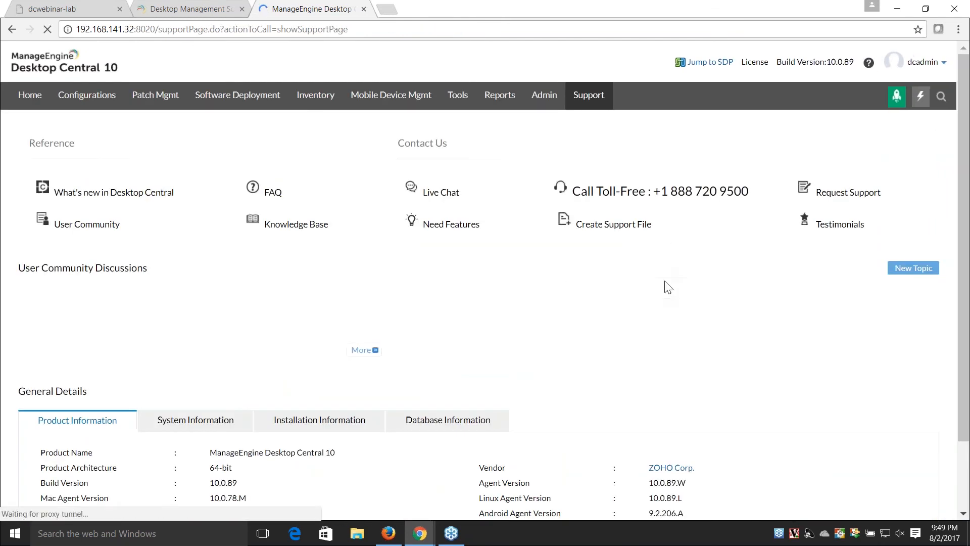
scroll(666, 286, "down", 2)
left_click(449, 339)
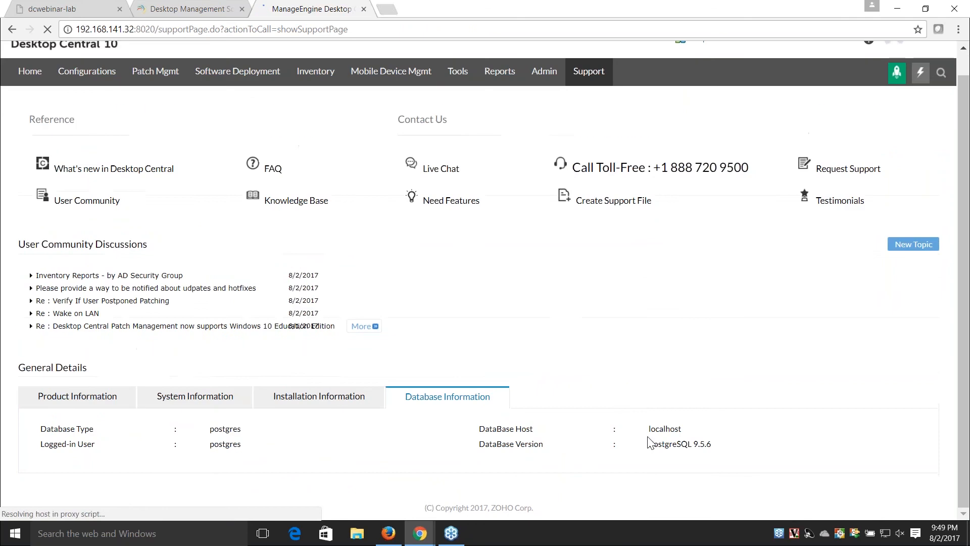
left_click_drag(717, 451, 649, 447)
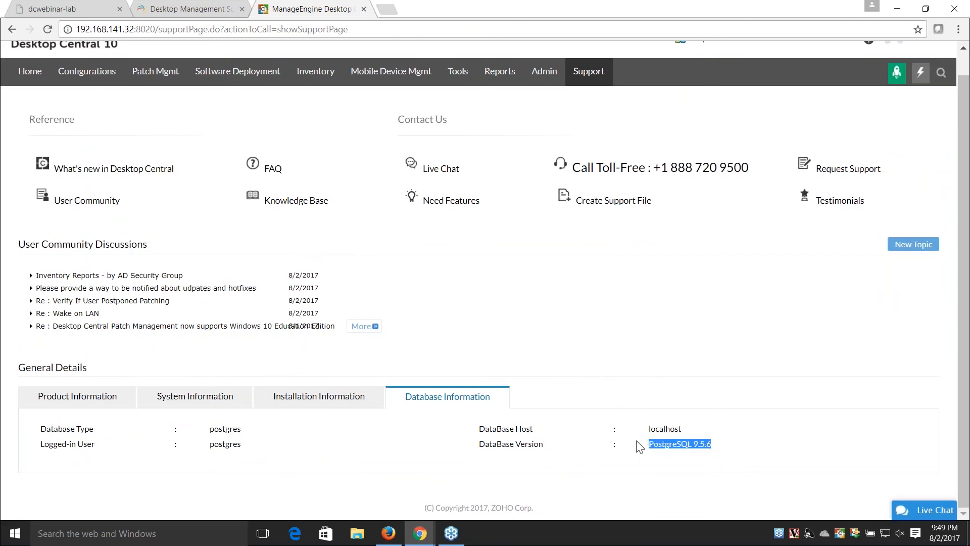
Step: Return from the Support page to the custom reports list
scroll(615, 415, "up", 1)
left_click(499, 96)
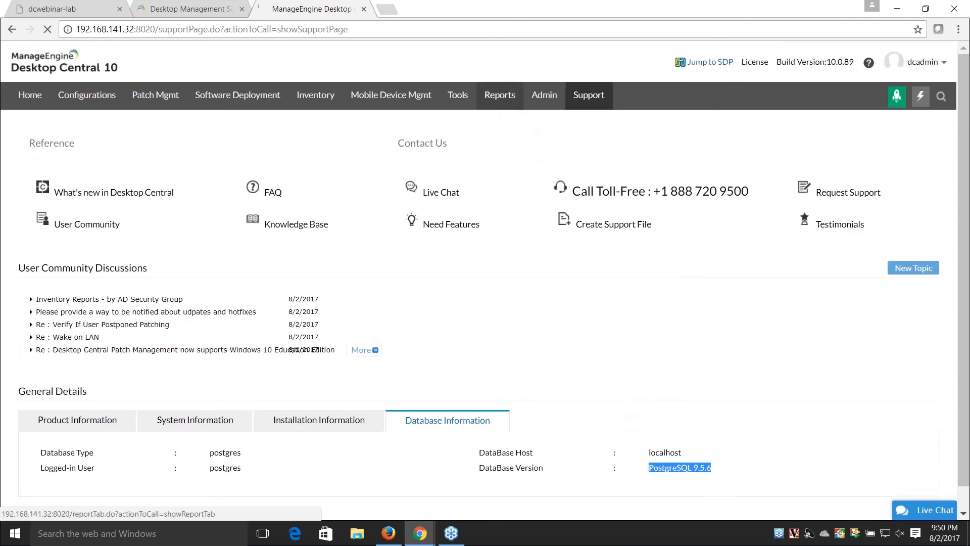
left_click(71, 191)
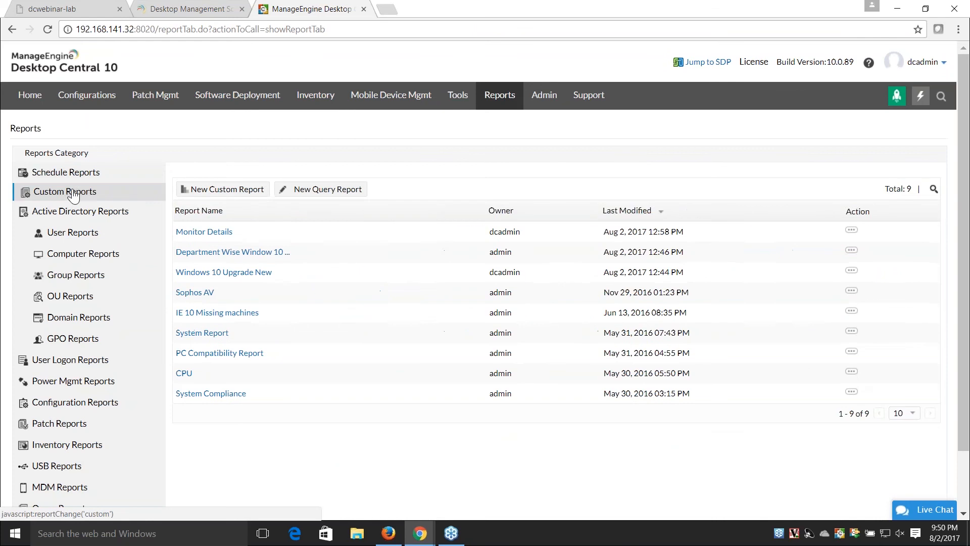
Step: Open a blank query report, then switch to the saved Windows 10 Upgrade New report
left_click(303, 191)
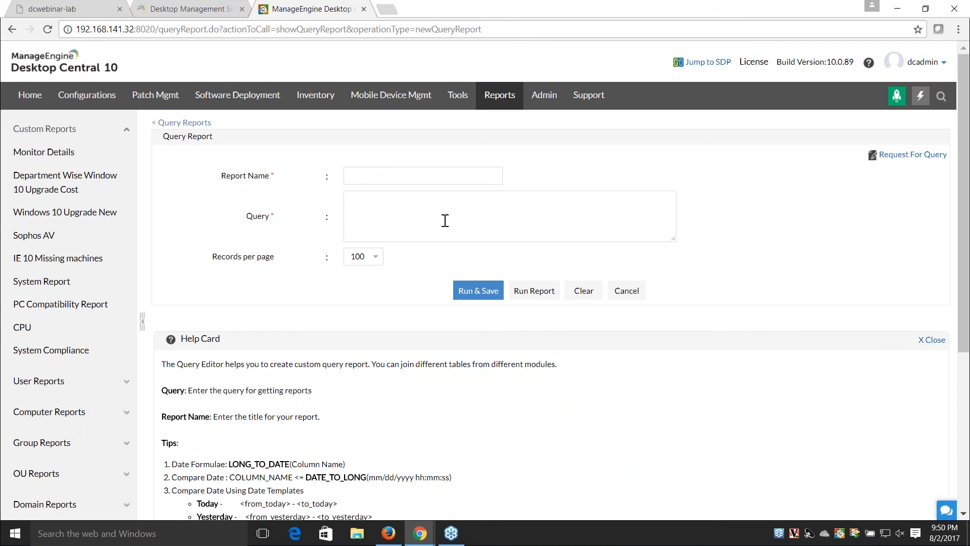
left_click(96, 214)
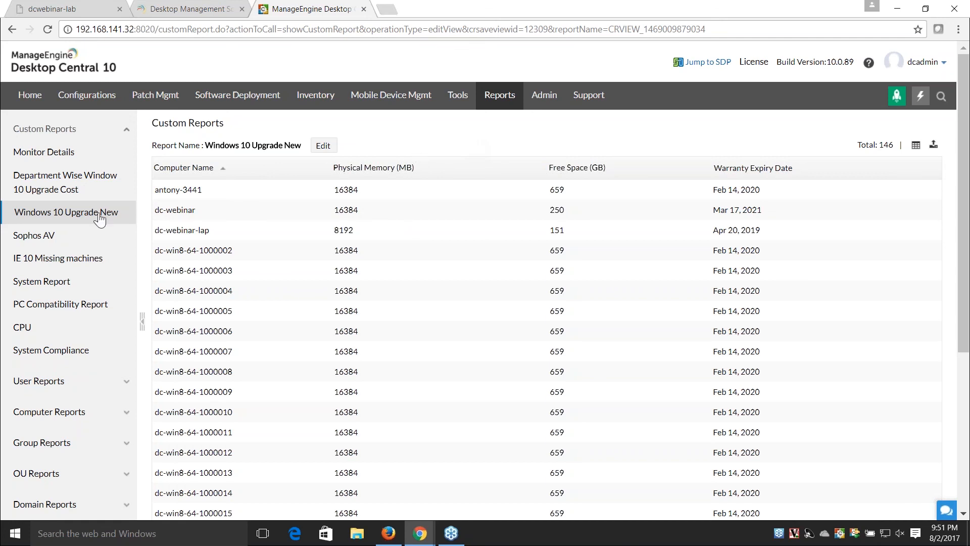
Step: View the Department Wise Window 10 Upgrade Cost report and examine the values in its DEPARTMENT column
left_click(65, 183)
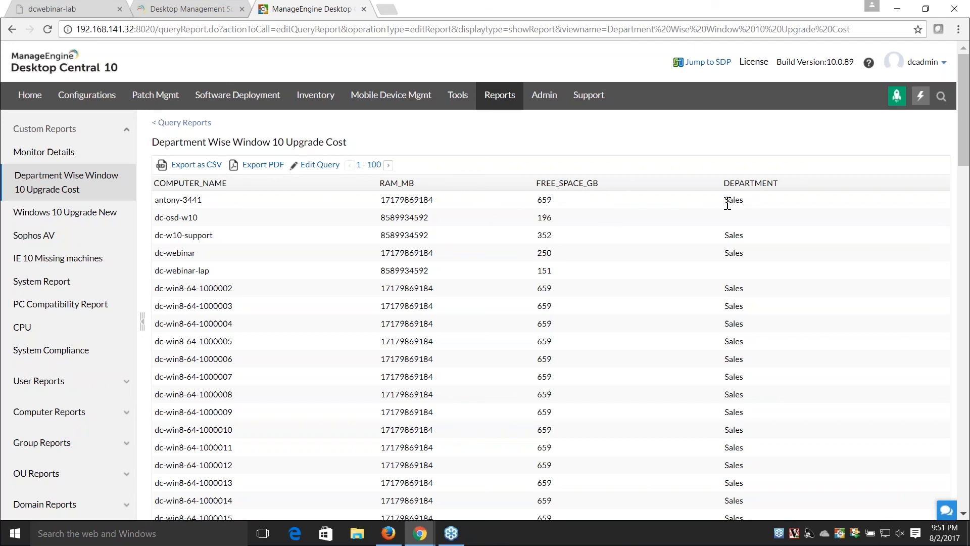
left_click_drag(724, 200, 752, 200)
left_click_drag(726, 233, 748, 235)
scroll(742, 268, "down", 3)
scroll(741, 268, "down", 3)
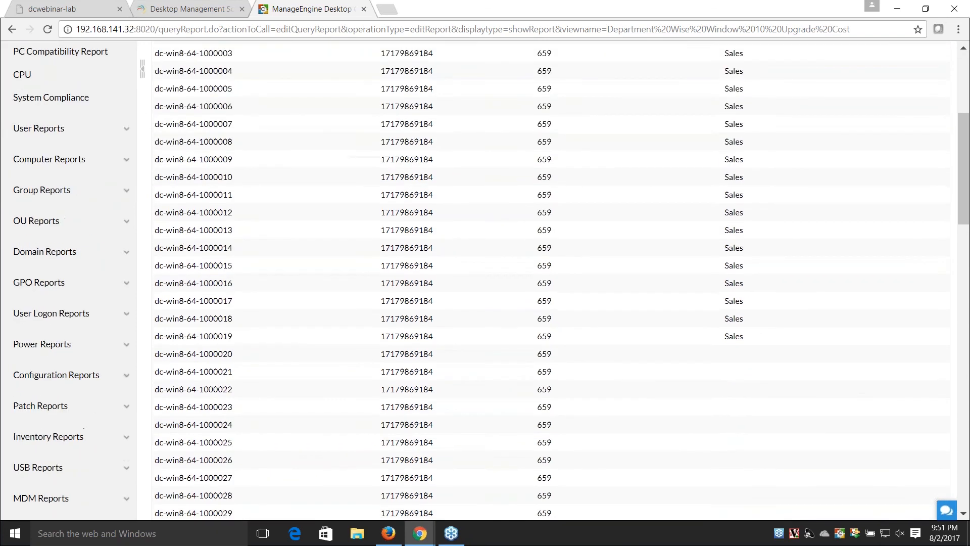
scroll(742, 268, "up", 5)
scroll(586, 353, "up", 1)
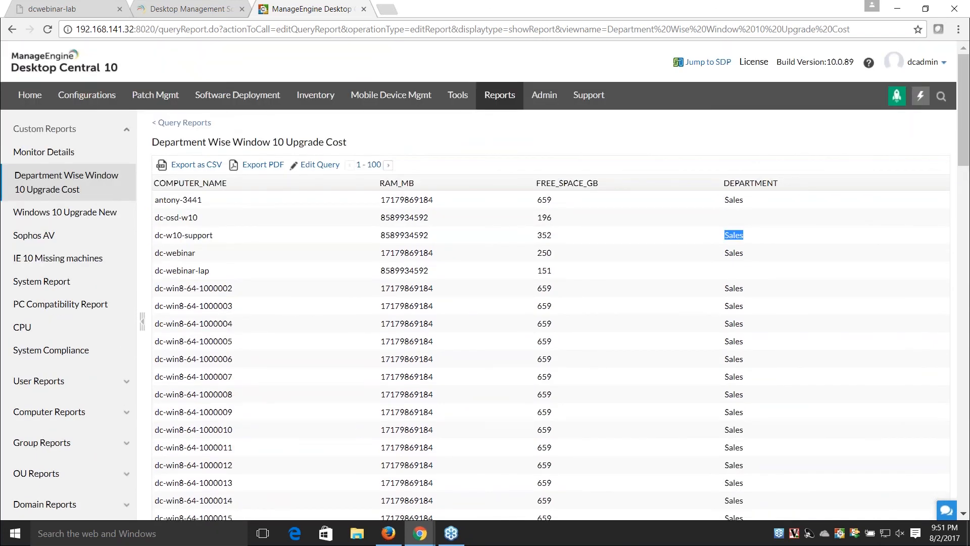
Step: Open the Department Wise Window 10 Upgrade Cost query for editing, read its SQL, and run the report without saving
left_click(298, 162)
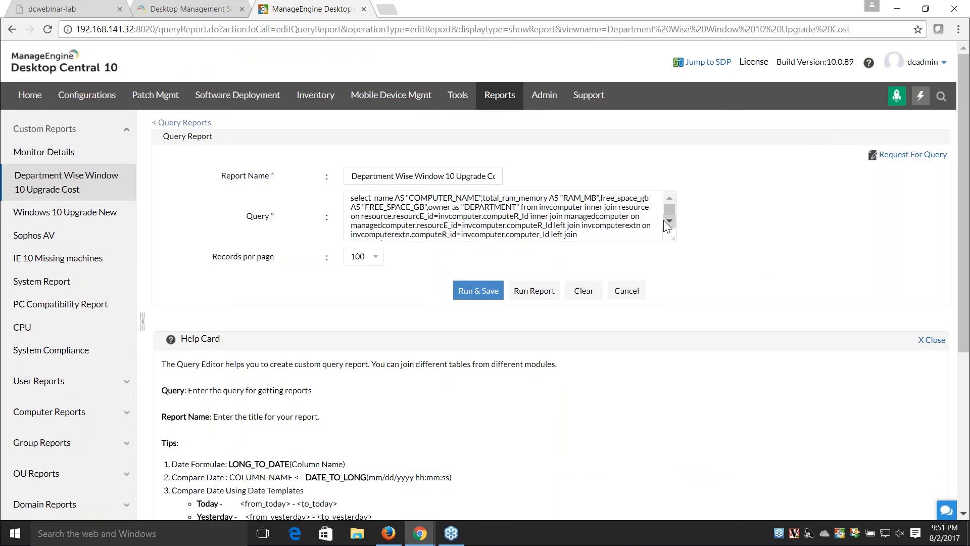
left_click_drag(668, 210, 669, 225)
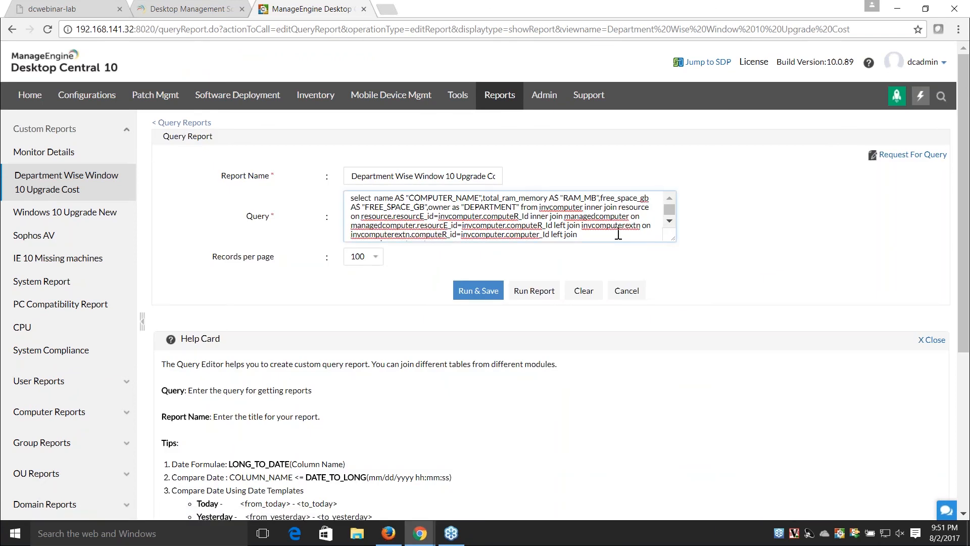
left_click_drag(595, 234, 355, 188)
left_click(787, 207)
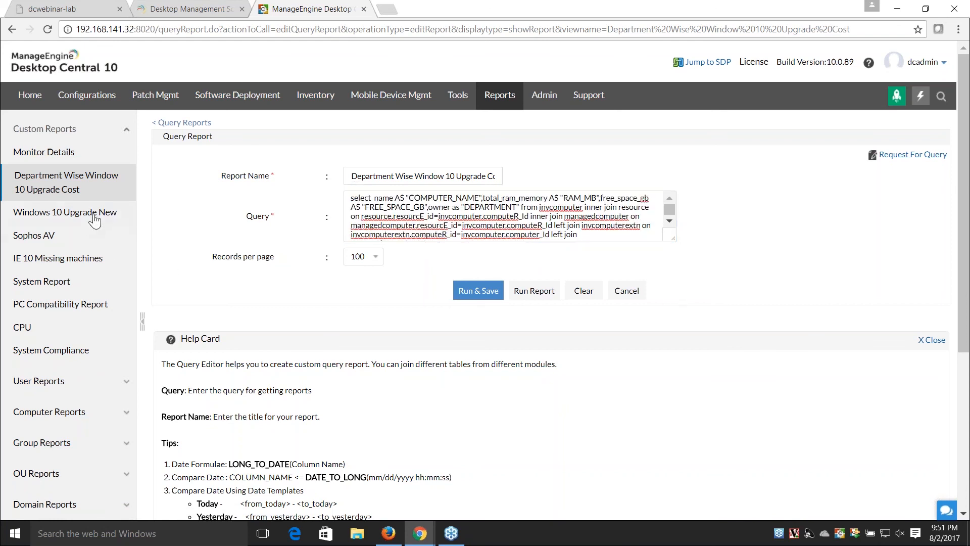
left_click(531, 289)
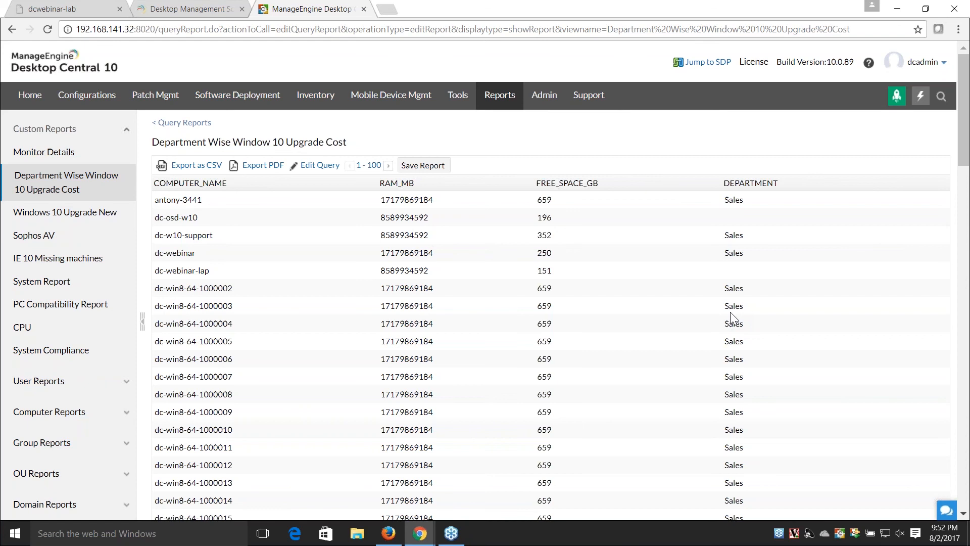
Step: Look over the report selection and delivery options for a new scheduled report, and return to the schedule list
left_click(492, 107)
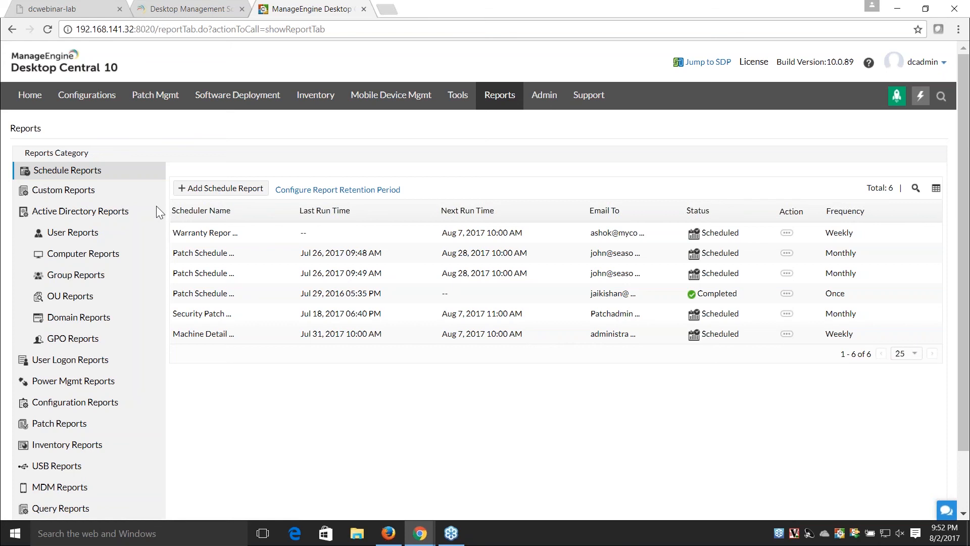
left_click(210, 190)
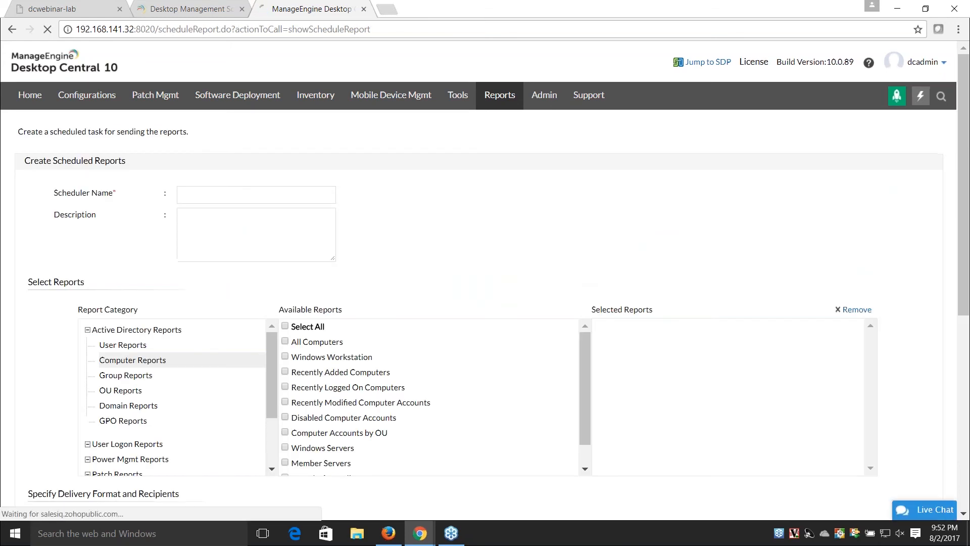
scroll(576, 271, "down", 1)
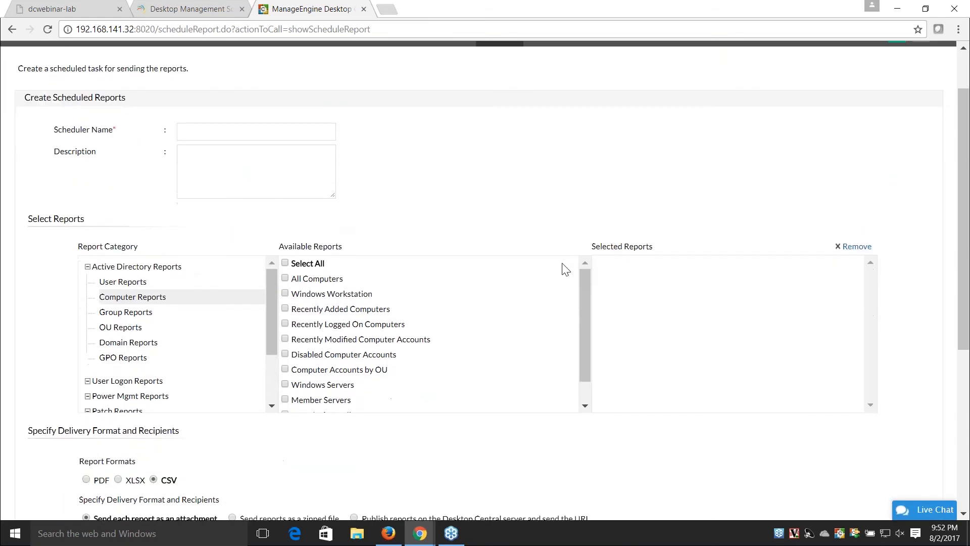
scroll(413, 188, "down", 1)
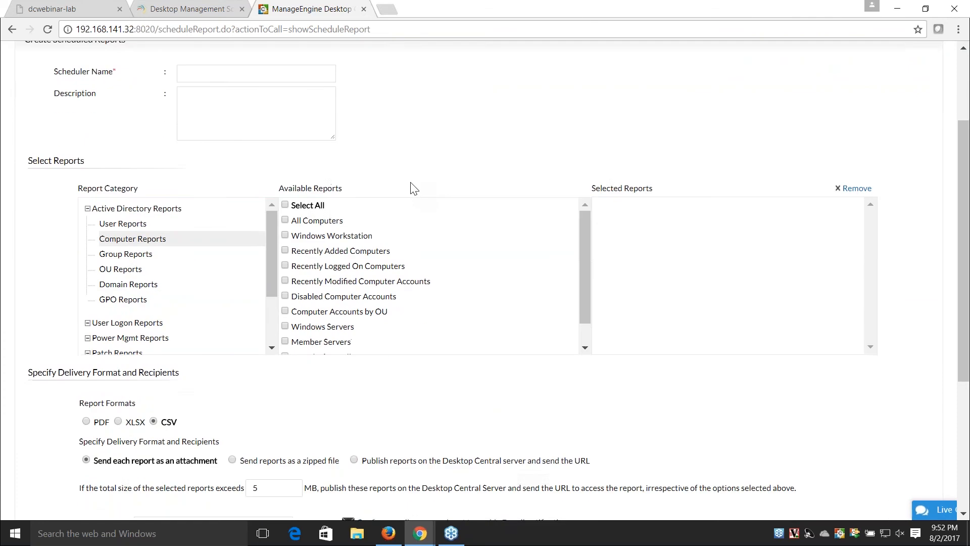
mouse_move(417, 235)
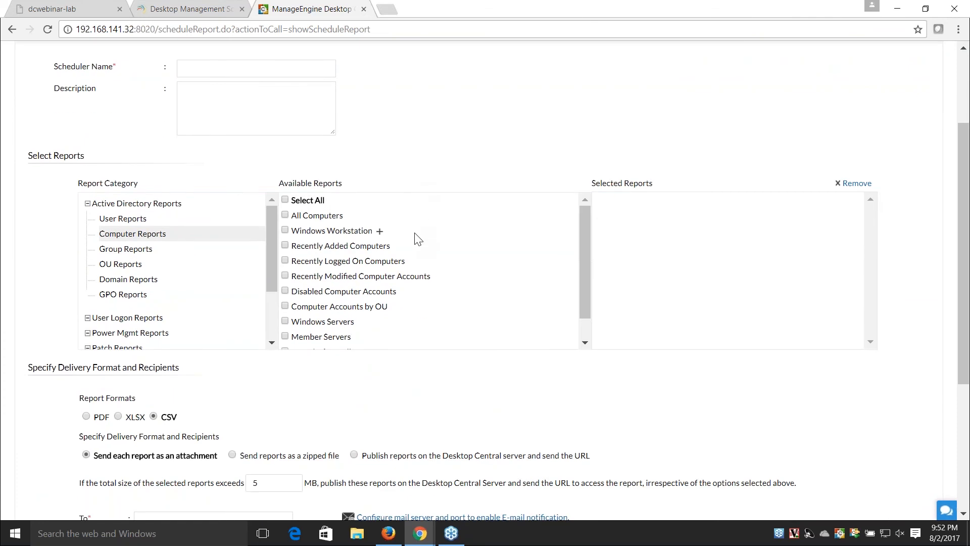
scroll(417, 238, "up", 2)
left_click(497, 98)
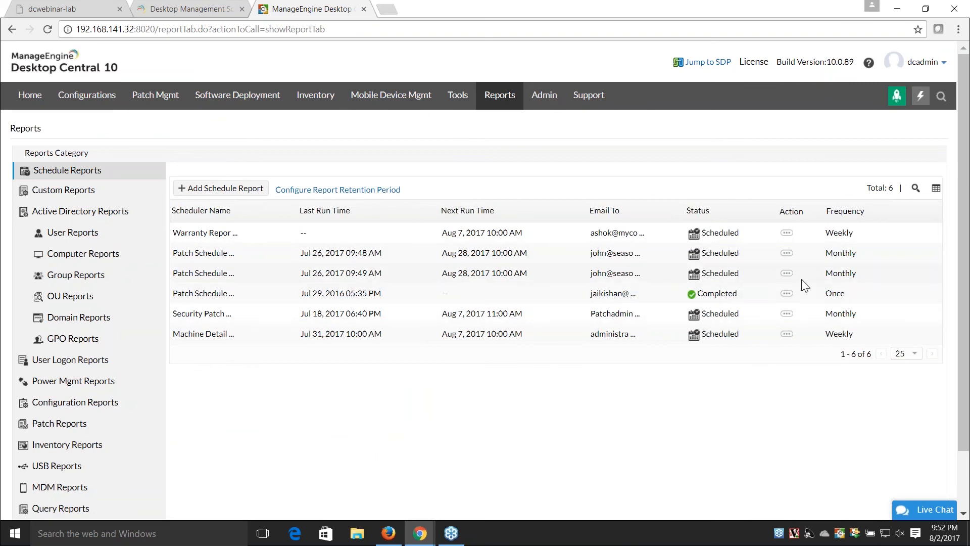
Step: Open the monthly patch schedule last run on Jul 26, 2017 09:49 AM for modification and review its reports and delivery settings
left_click(786, 273)
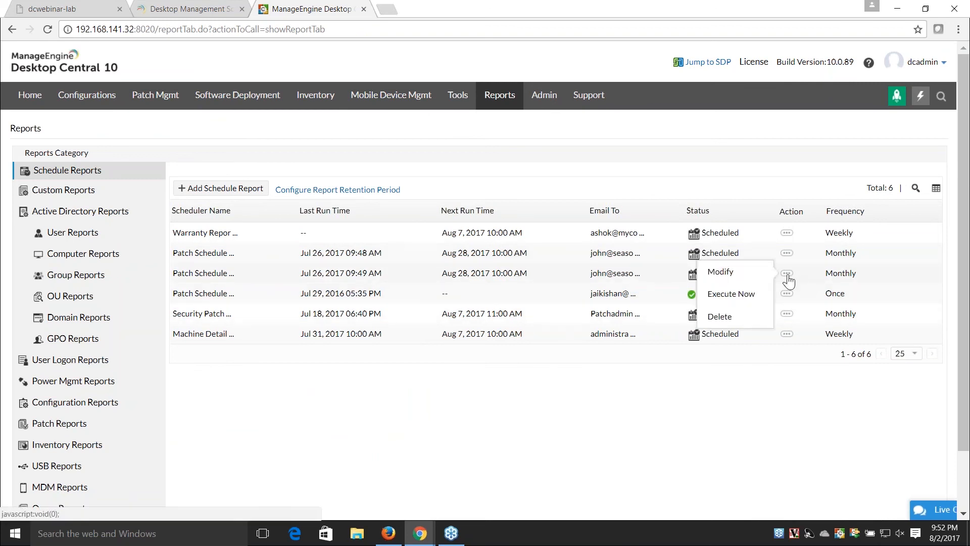
left_click(731, 275)
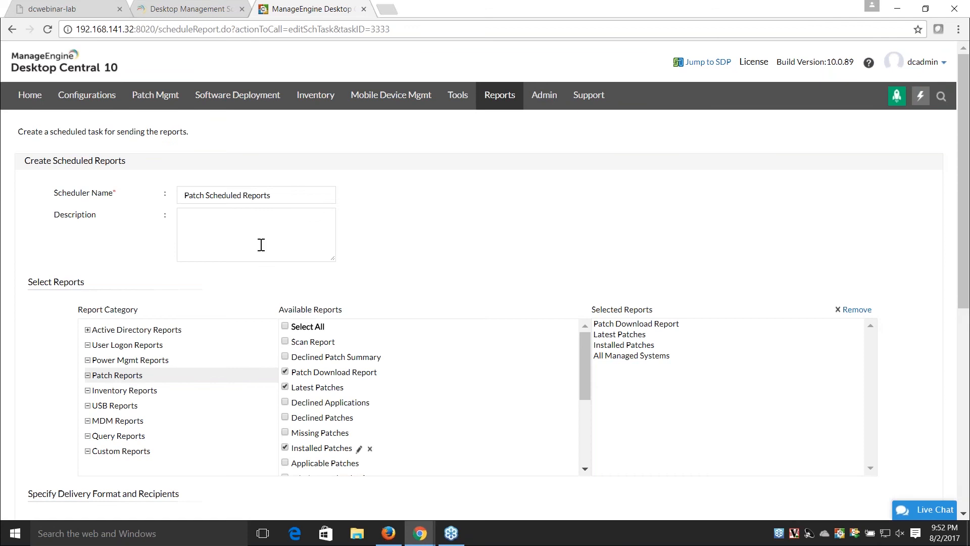
scroll(492, 302, "down", 3)
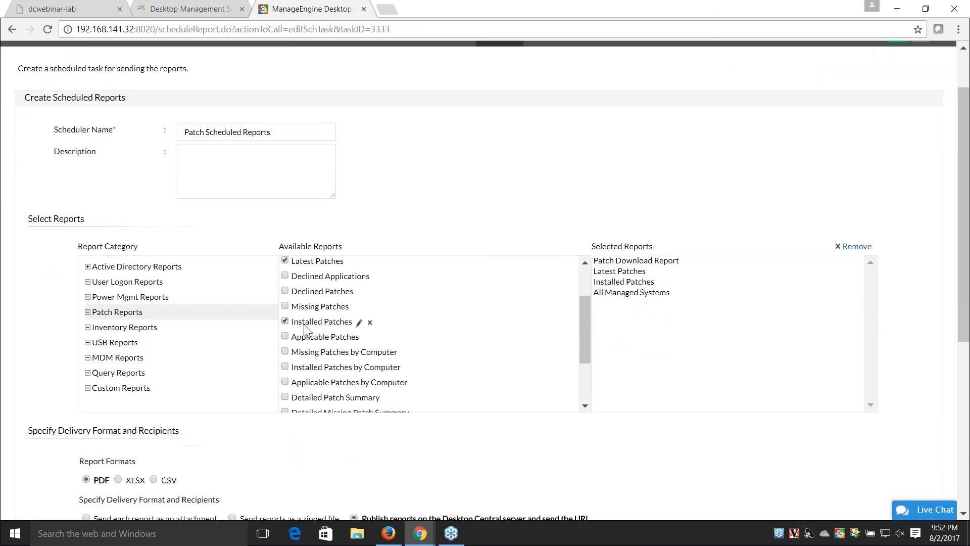
scroll(243, 300, "down", 1)
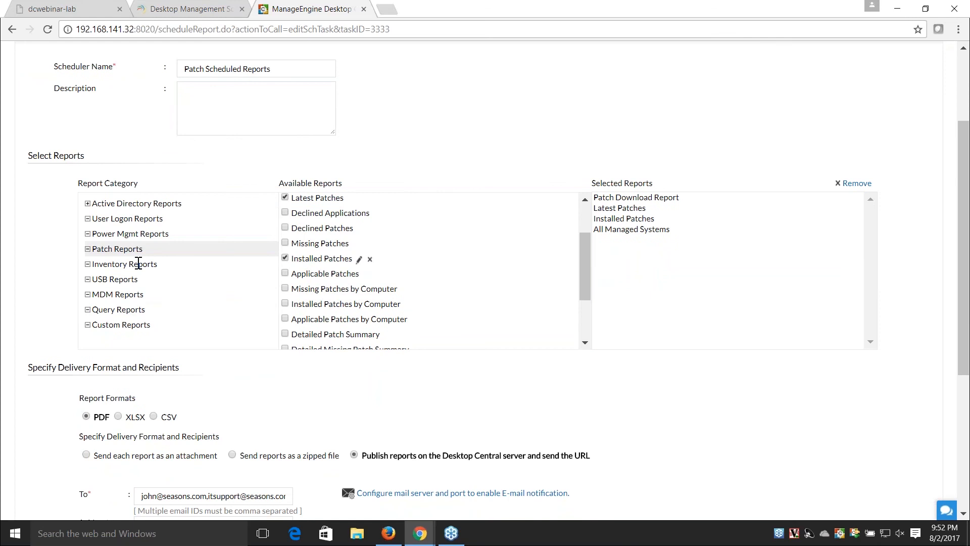
Step: Add the License Compliance and Licenses to be Renewed inventory reports to the patch schedule
left_click(139, 264)
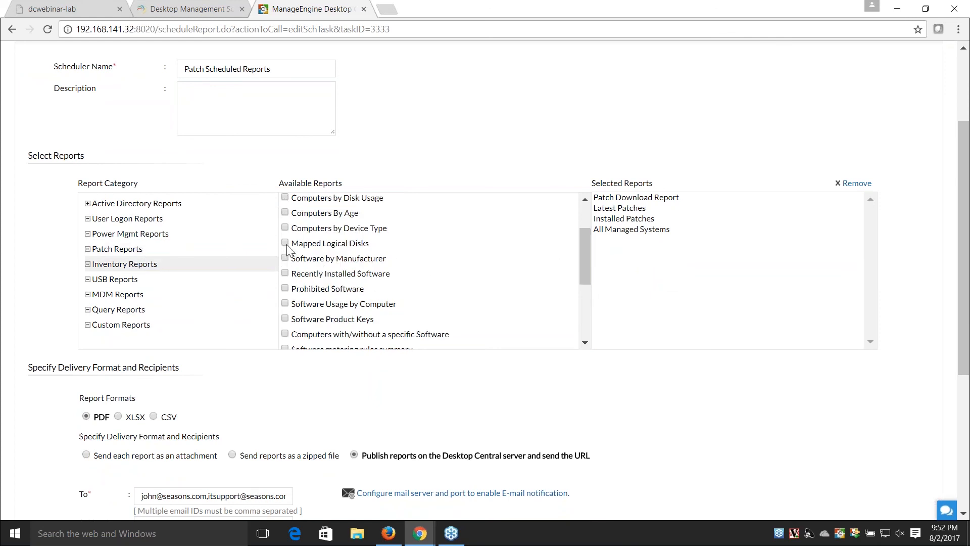
scroll(293, 285, "down", 3)
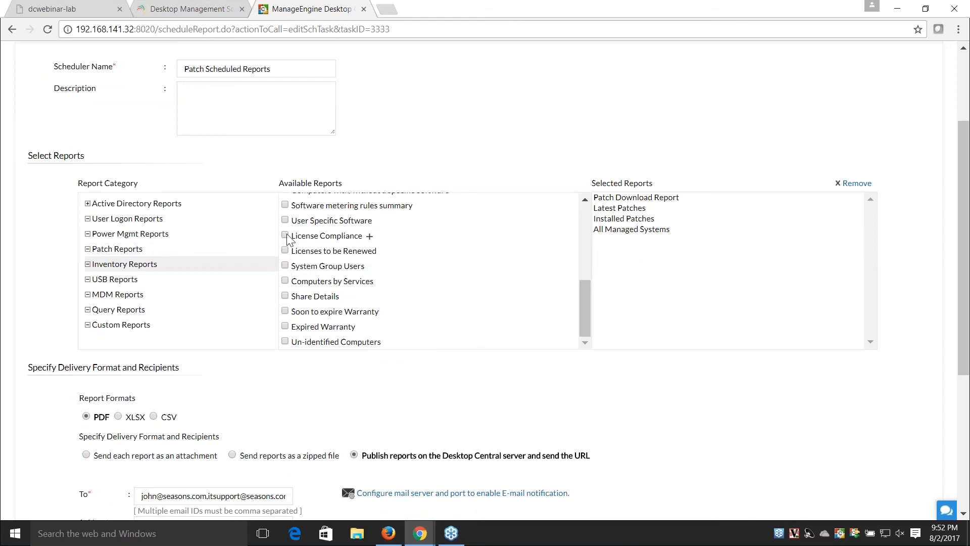
left_click(286, 235)
left_click(285, 250)
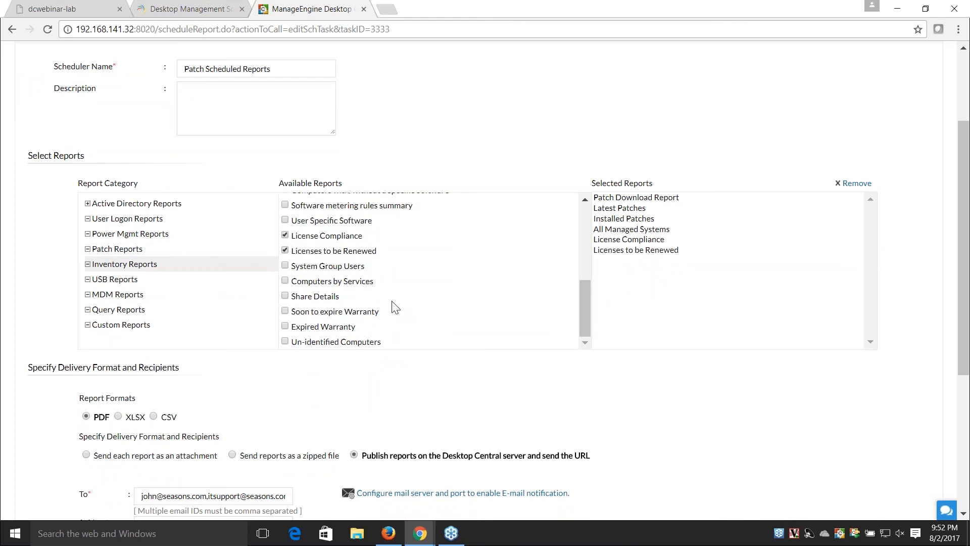
Step: Add the Computers by OS inventory report and the Department Wise Window 10 Upgrade Cost query report to the schedule
scroll(429, 316, "up", 3)
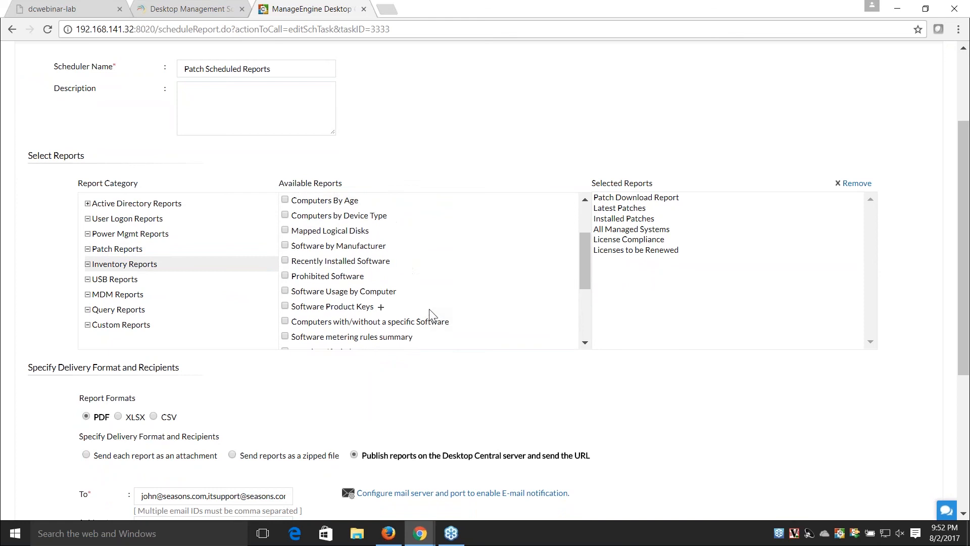
scroll(429, 316, "up", 2)
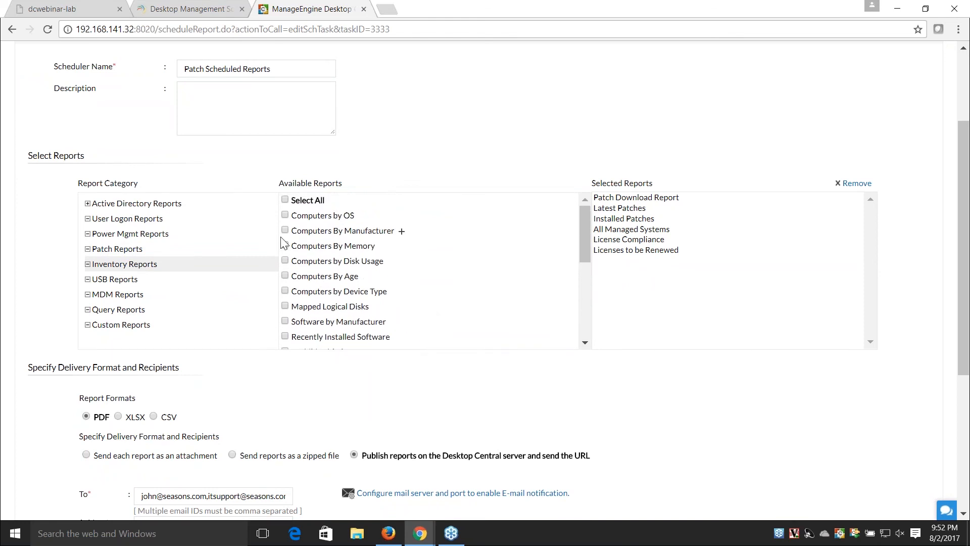
left_click(285, 215)
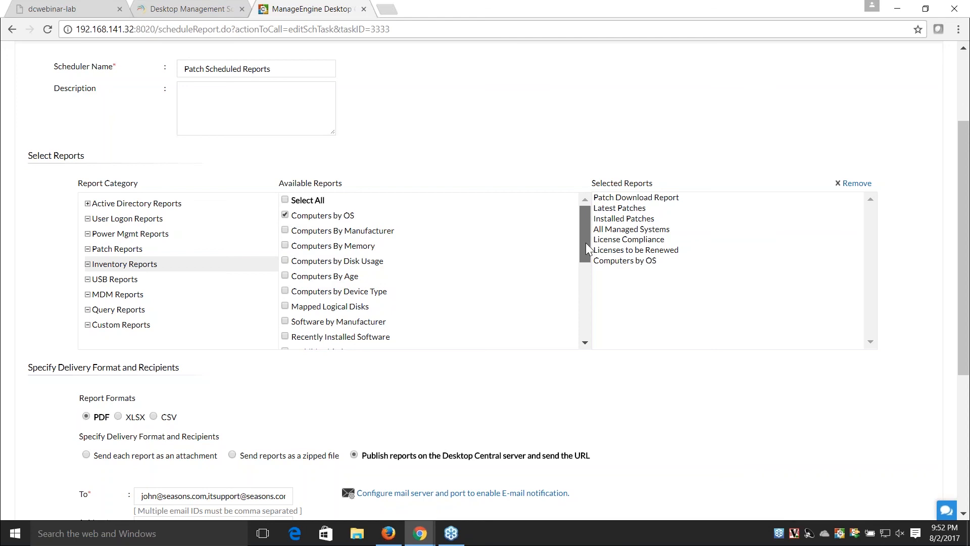
left_click_drag(585, 243, 586, 280)
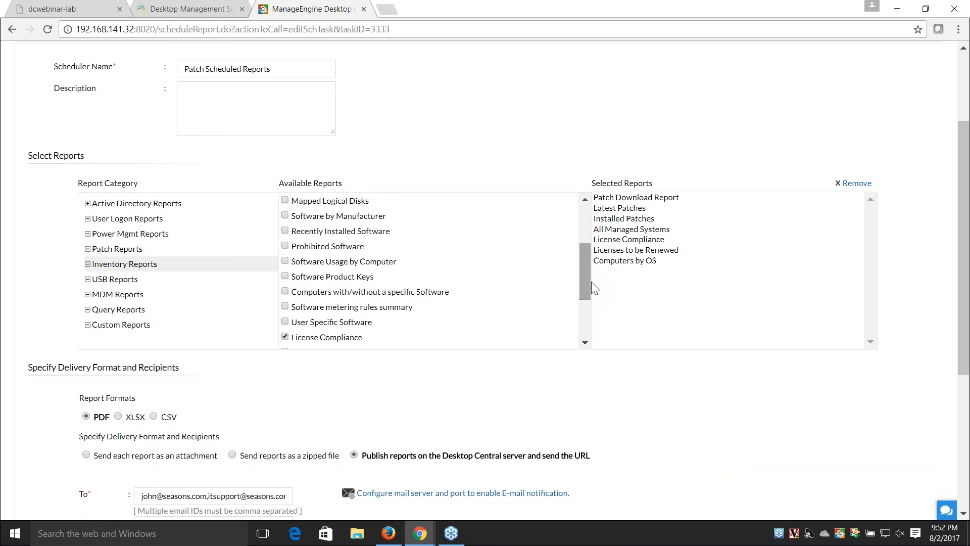
left_click(129, 310)
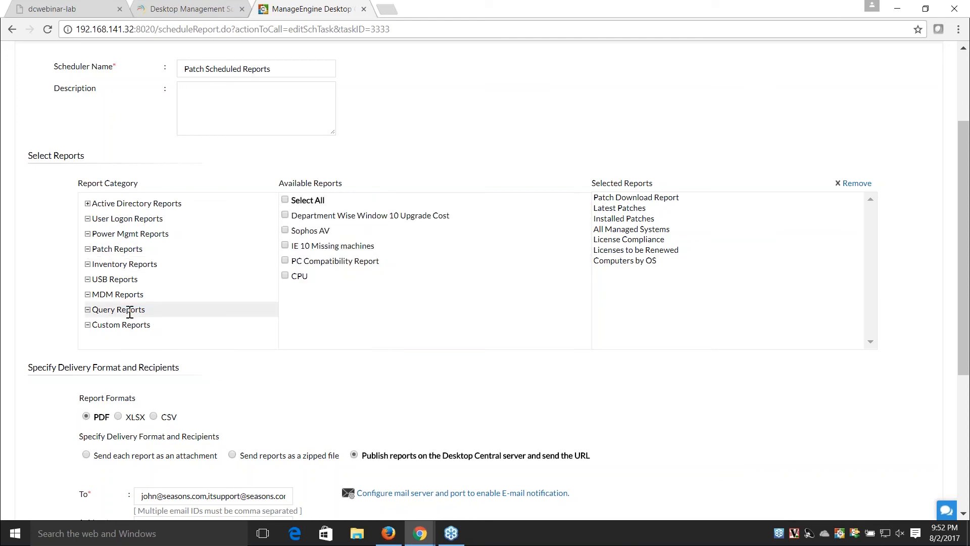
left_click(285, 215)
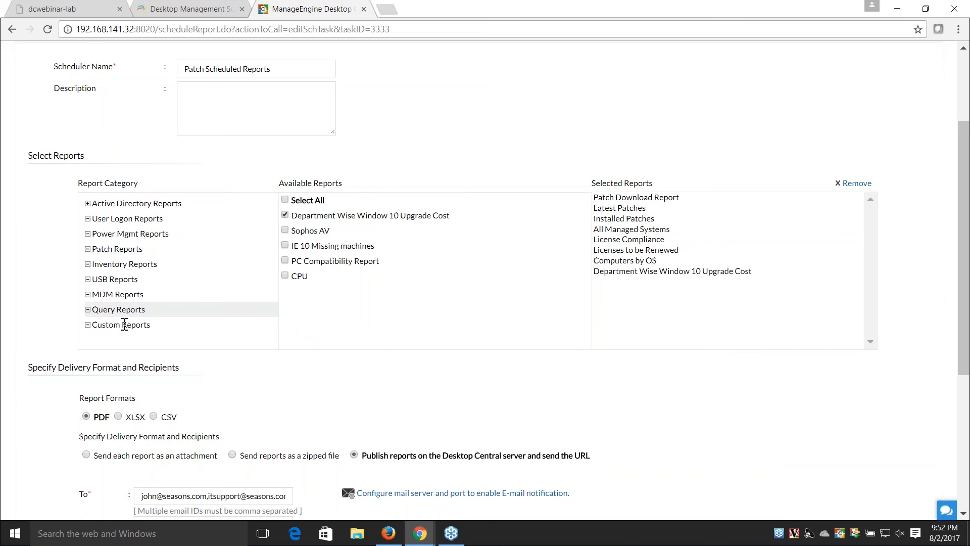
Step: Add the Computers By Age inventory report to the schedule with the criterion Branch Office equal New York
left_click(130, 263)
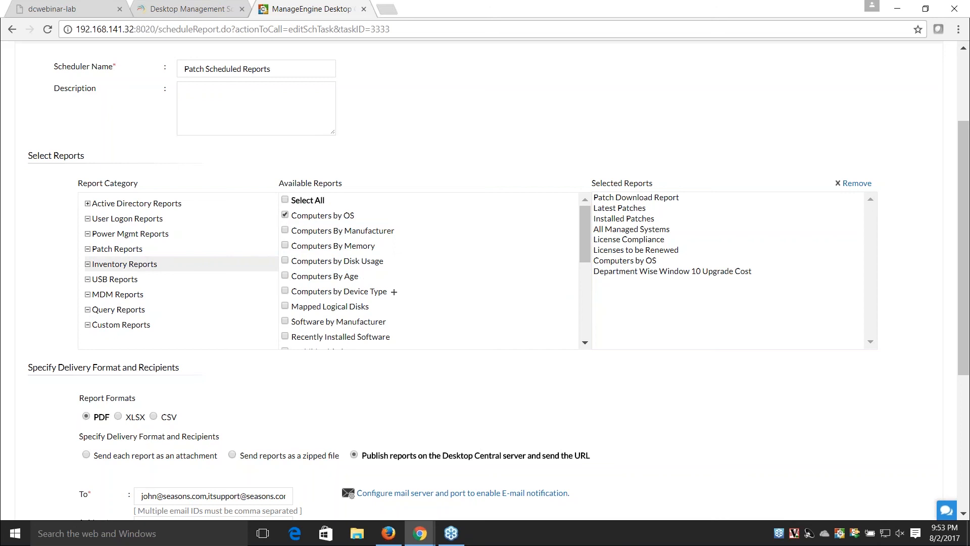
left_click(365, 277)
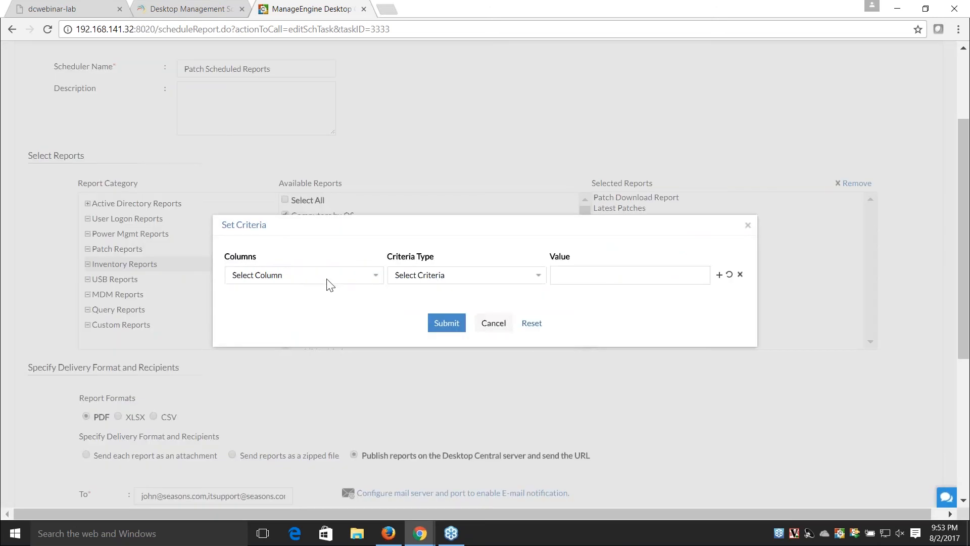
left_click(326, 277)
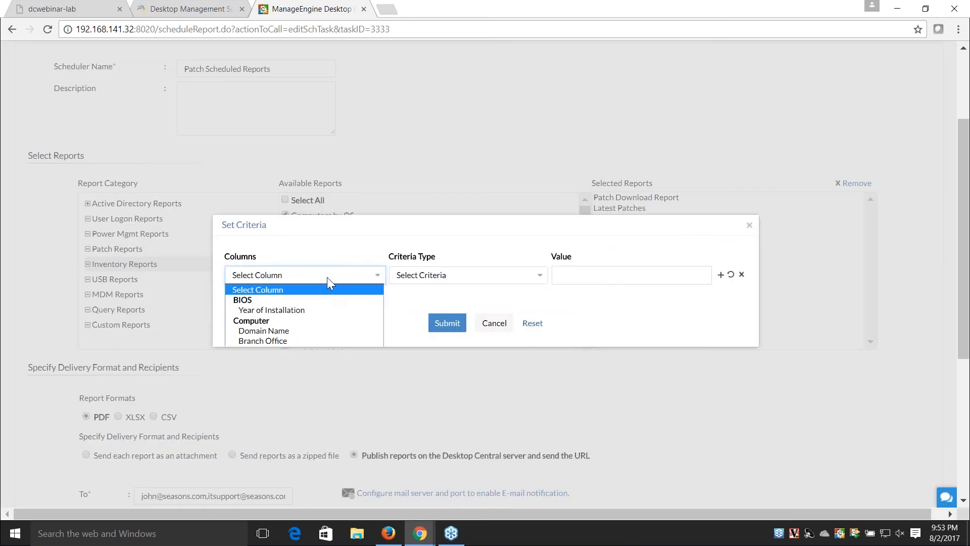
left_click(265, 341)
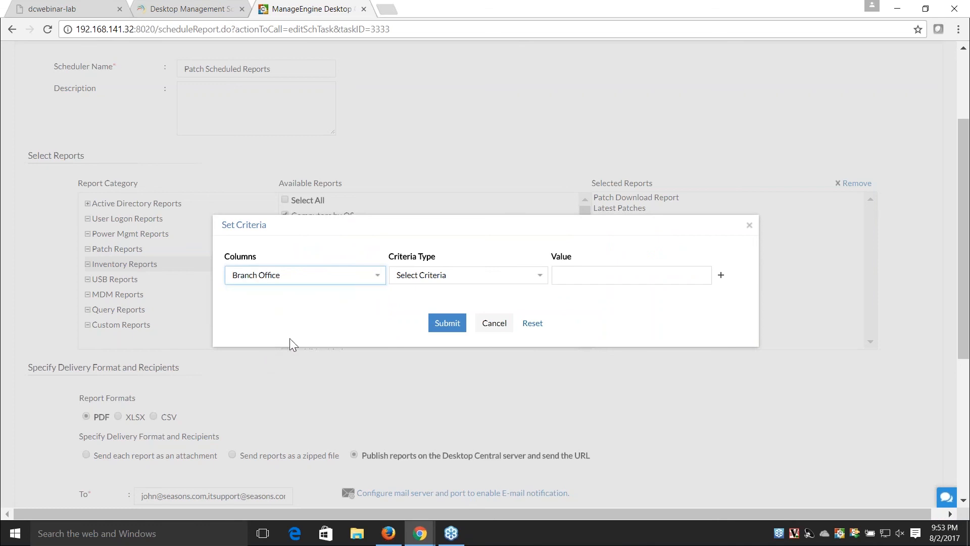
left_click(471, 283)
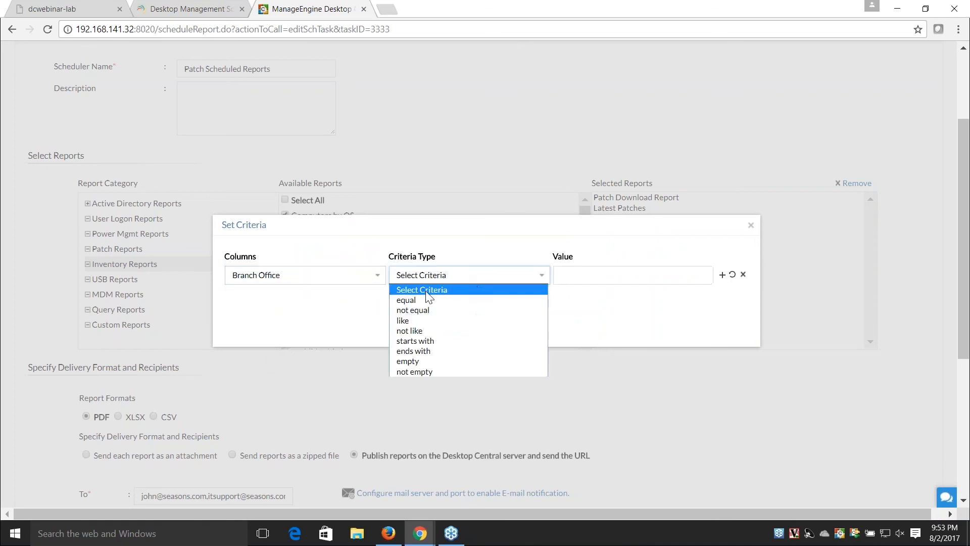
left_click(426, 299)
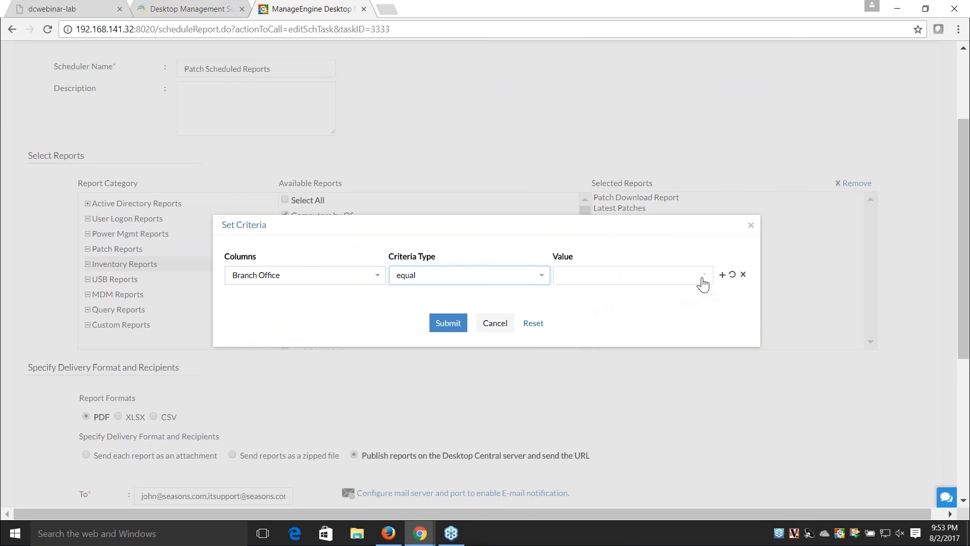
left_click(701, 282)
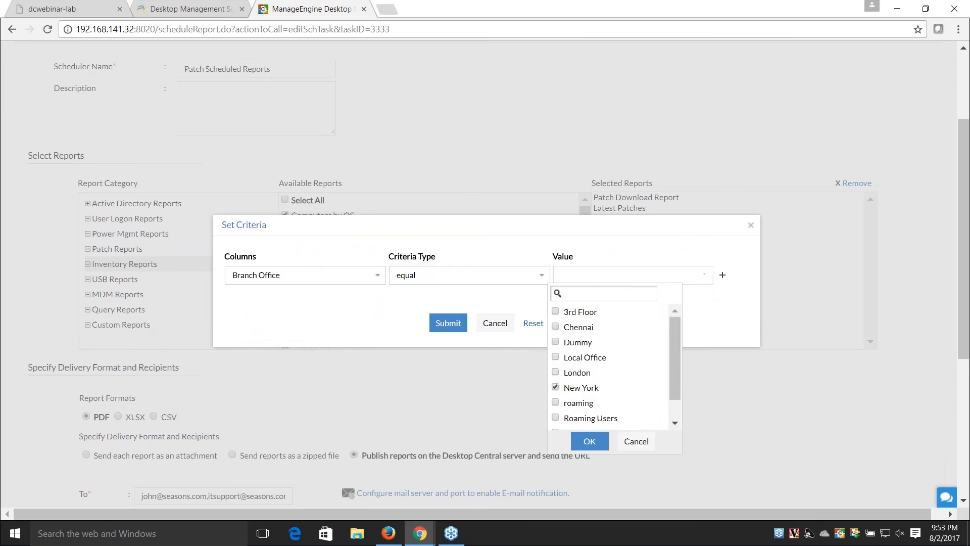
left_click(587, 442)
left_click(448, 323)
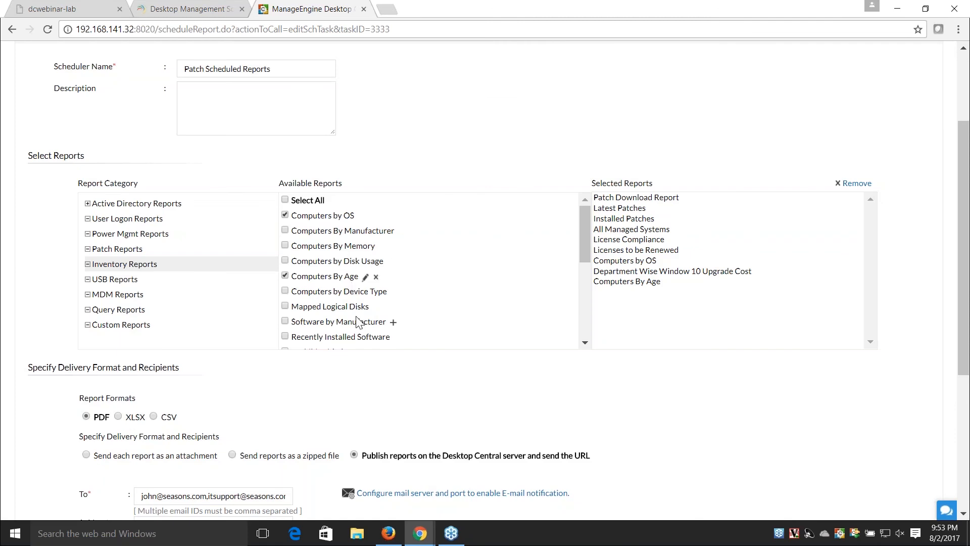
Step: Try the zipped-file delivery option, set delivery to send each report as an attachment, and select the 10 MB size limit
scroll(358, 321, "down", 3)
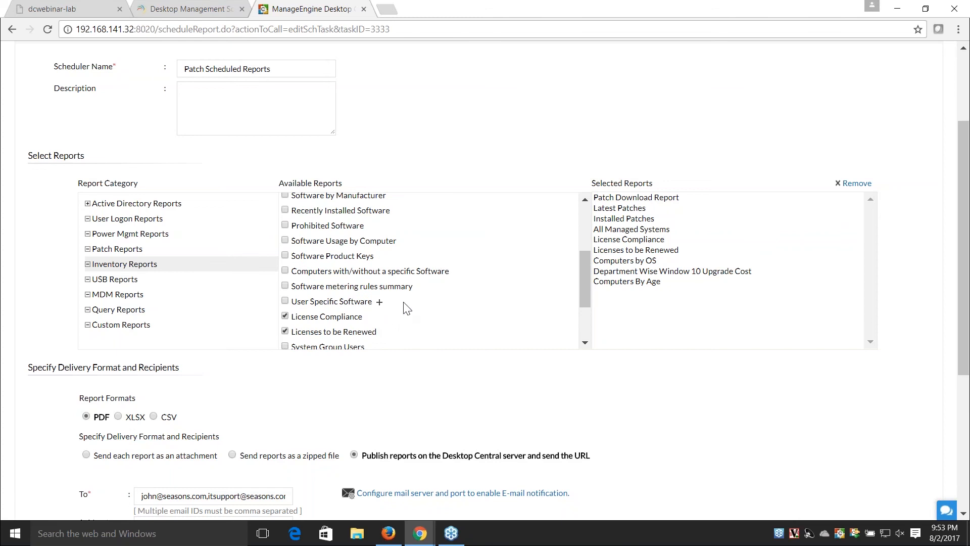
scroll(815, 461, "down", 3)
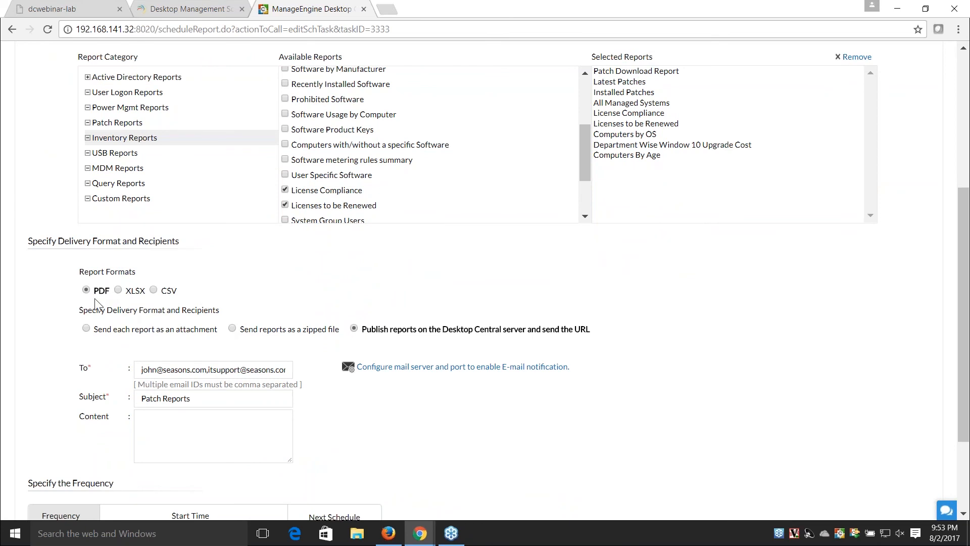
left_click(87, 328)
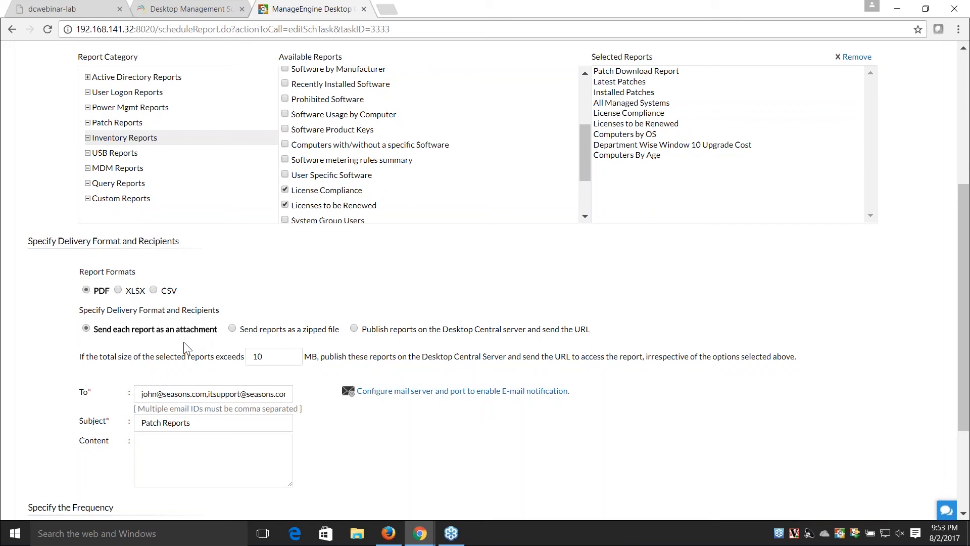
left_click(232, 329)
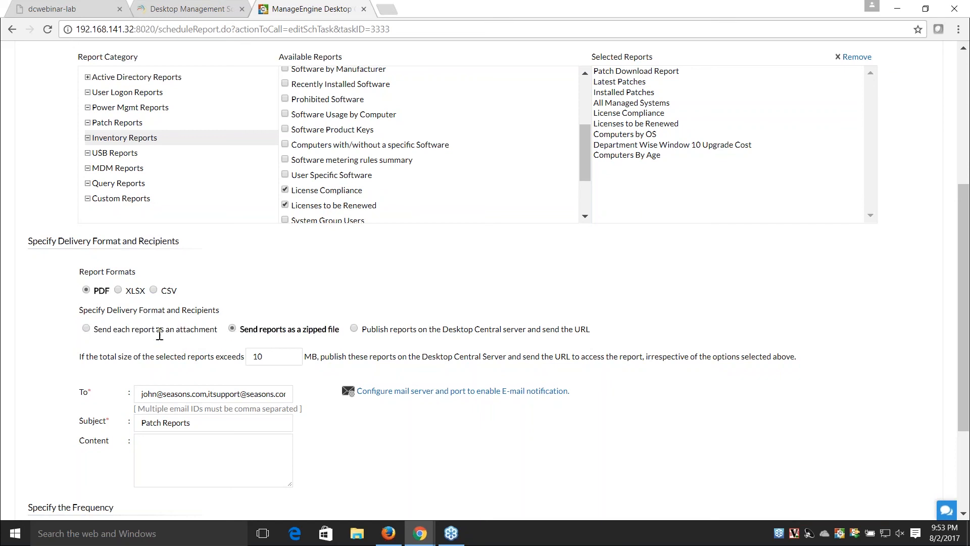
left_click(86, 329)
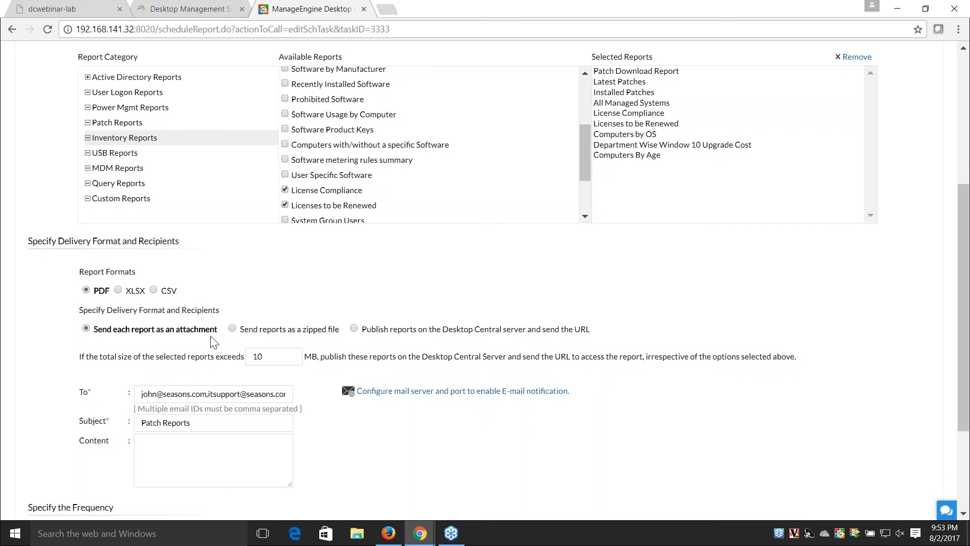
left_click_drag(262, 356, 247, 357)
Step: Add the USB Usage Report and the Declined Applications, Declined Patches and Missing Patches reports to the schedule
scroll(643, 379, "up", 1)
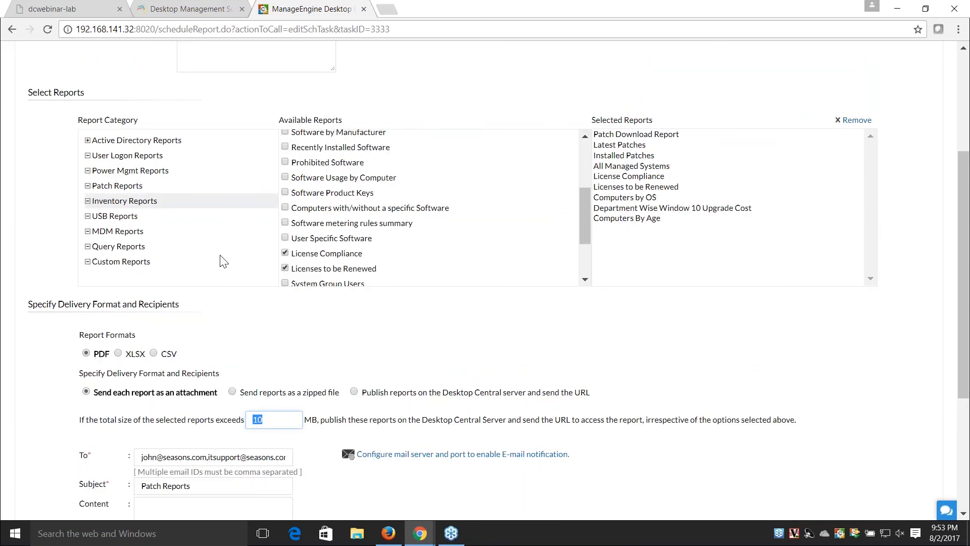
left_click(107, 218)
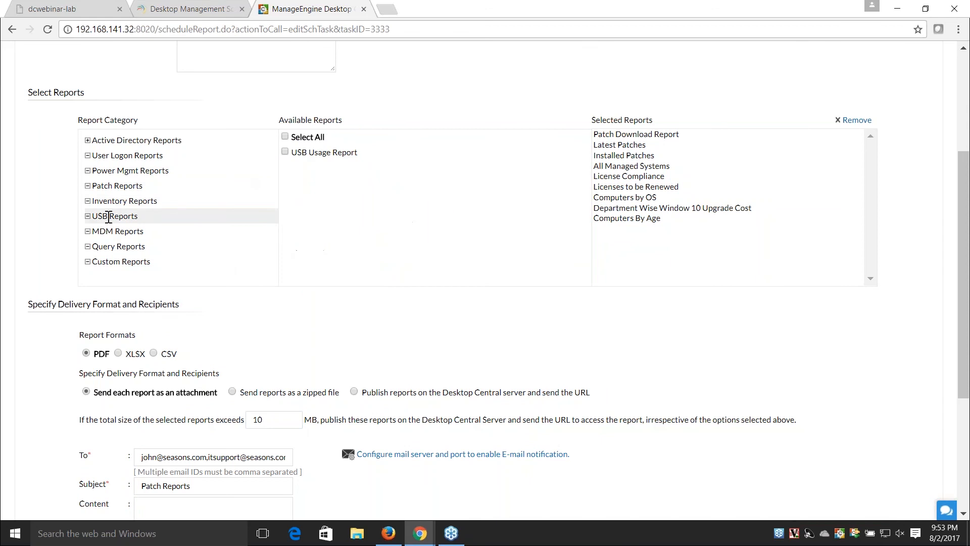
left_click(285, 152)
left_click(126, 187)
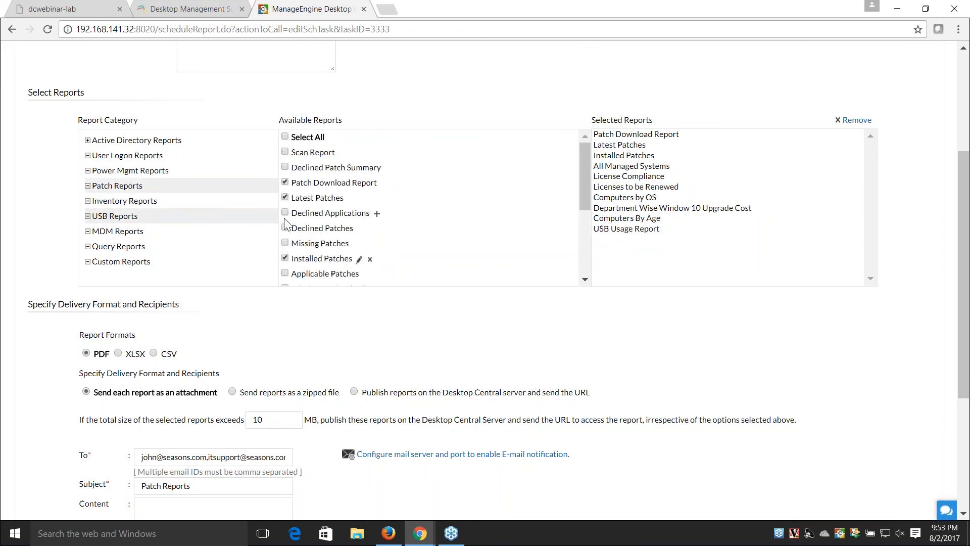
left_click(285, 212)
left_click(284, 227)
left_click(284, 243)
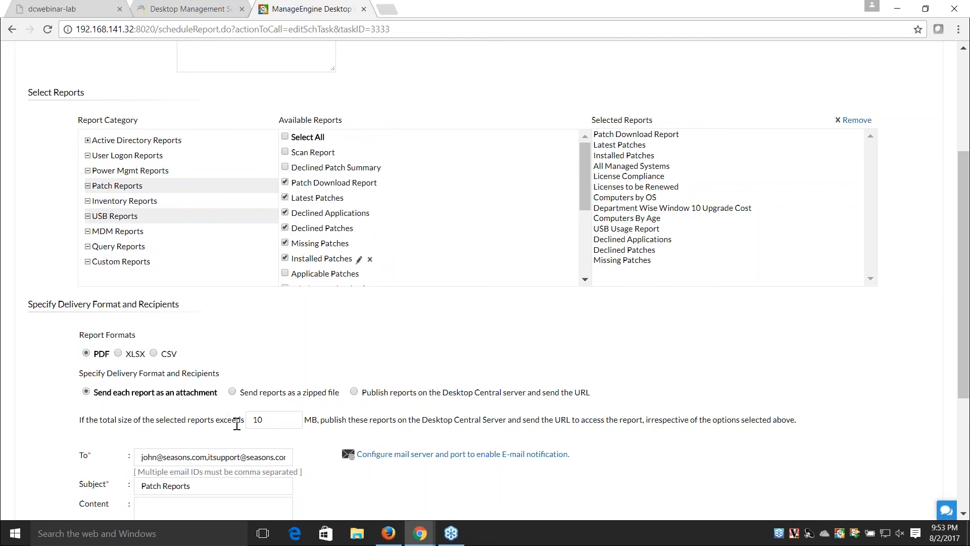
Step: Set delivery to send reports as a zipped file, and add all patch, MDM and power management reports to the schedule
left_click(234, 393)
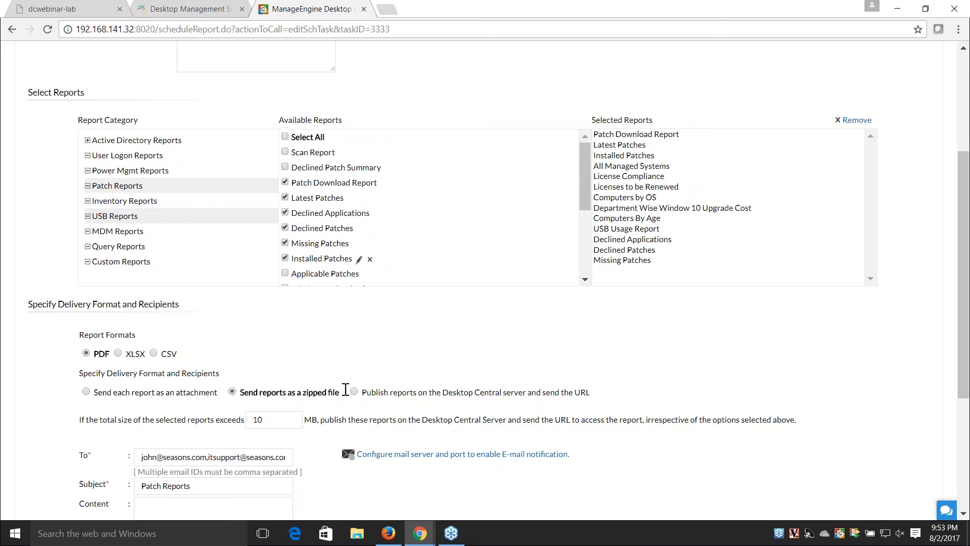
left_click_drag(344, 390, 300, 385)
left_click(285, 137)
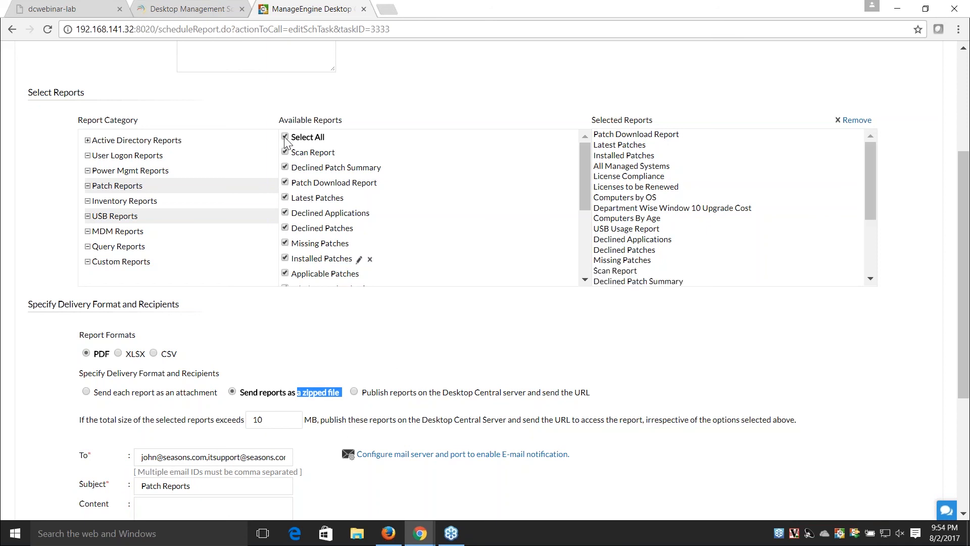
left_click(114, 231)
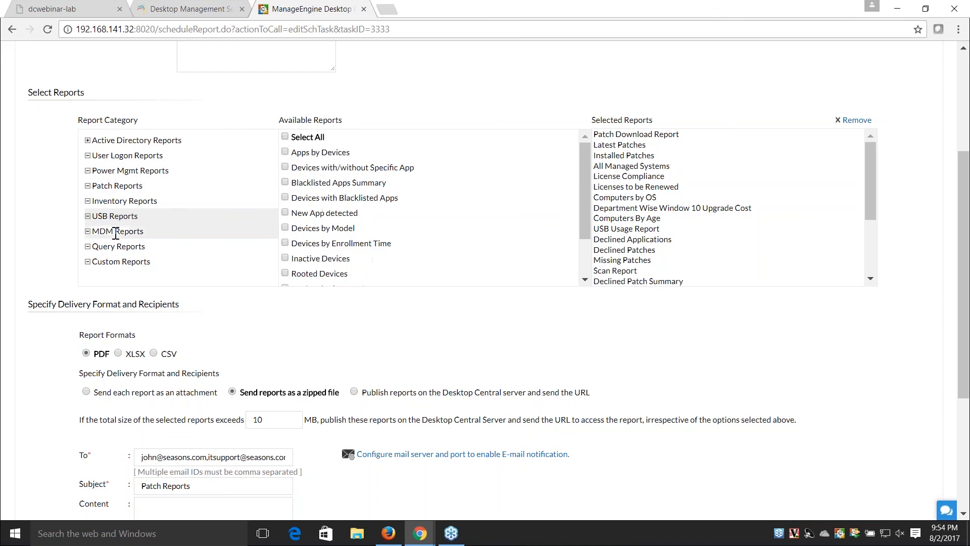
left_click(284, 137)
left_click(123, 171)
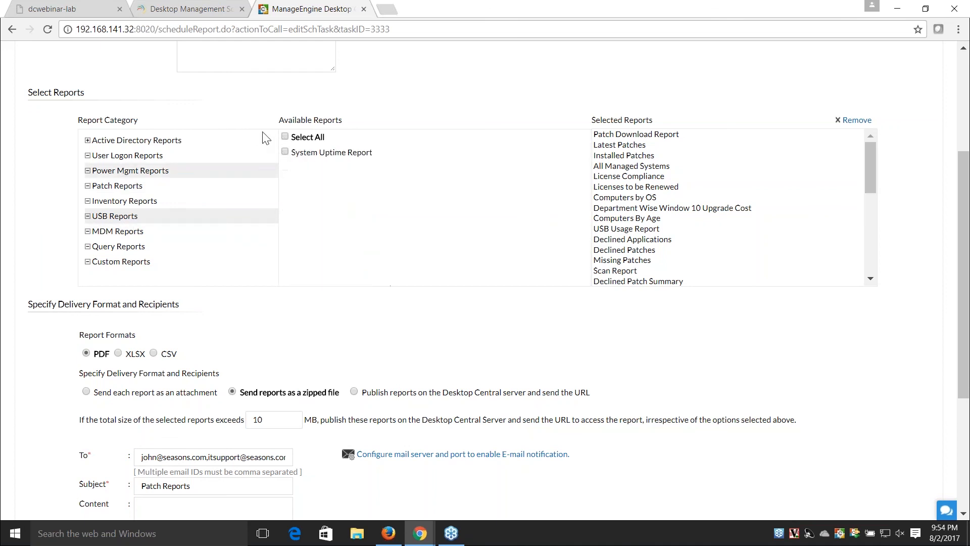
left_click(284, 136)
Step: Add the Computers By Manufacturer, Memory and Disk Usage reports, and set delivery to publish on the Desktop Central server and send the URL
left_click(126, 201)
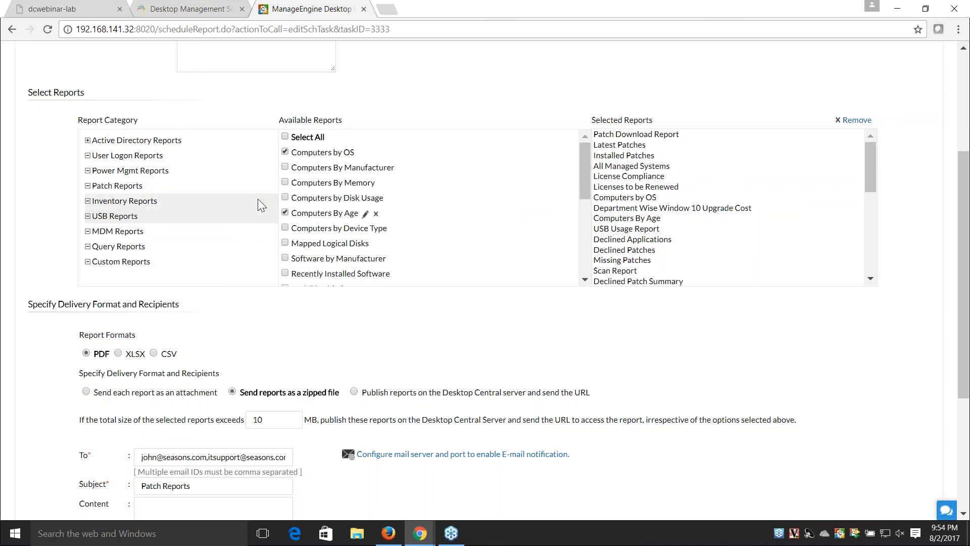
left_click(285, 198)
left_click(285, 167)
left_click(284, 182)
left_click(353, 392)
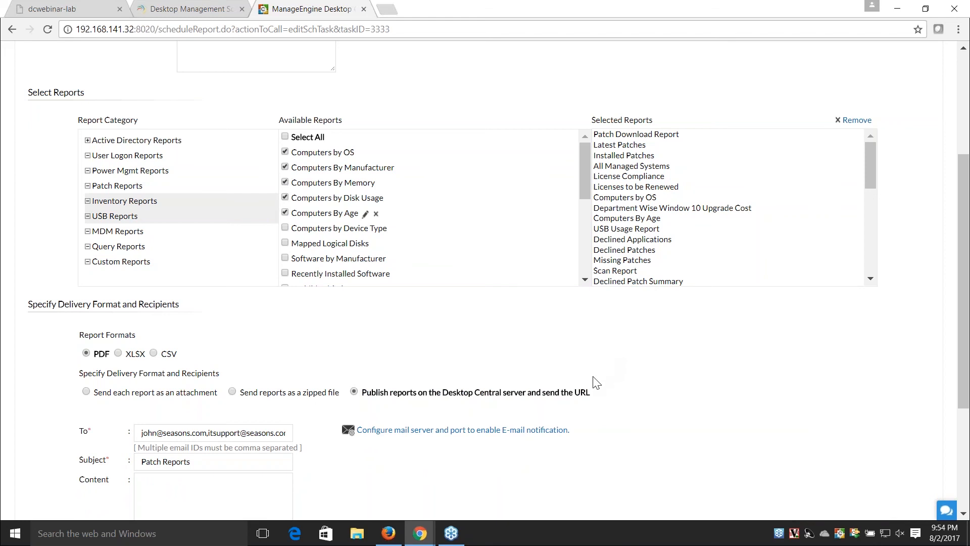
Step: Examine the daily, weekly and monthly frequency options and the monthly week choices in the scheduler settings, and close them without changes
scroll(580, 435, "down", 3)
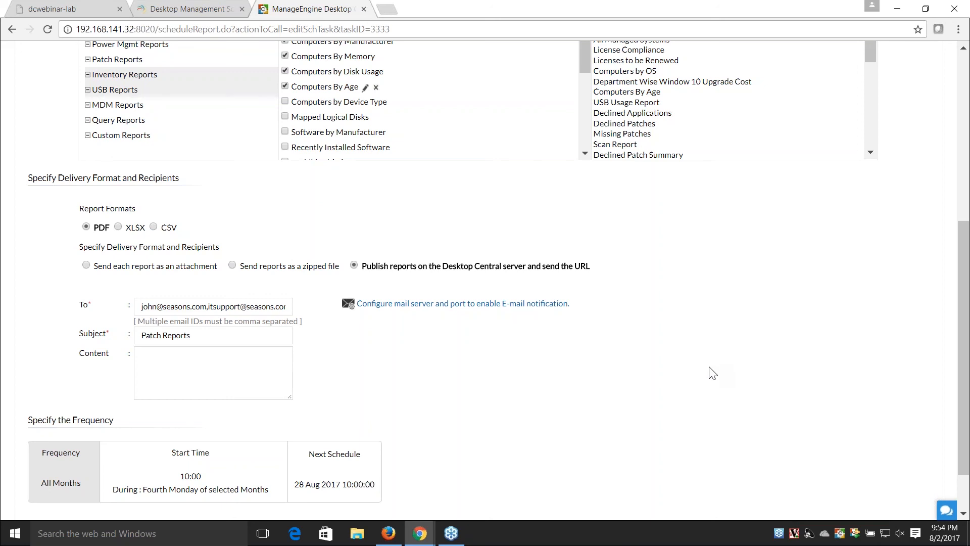
scroll(712, 373, "down", 1)
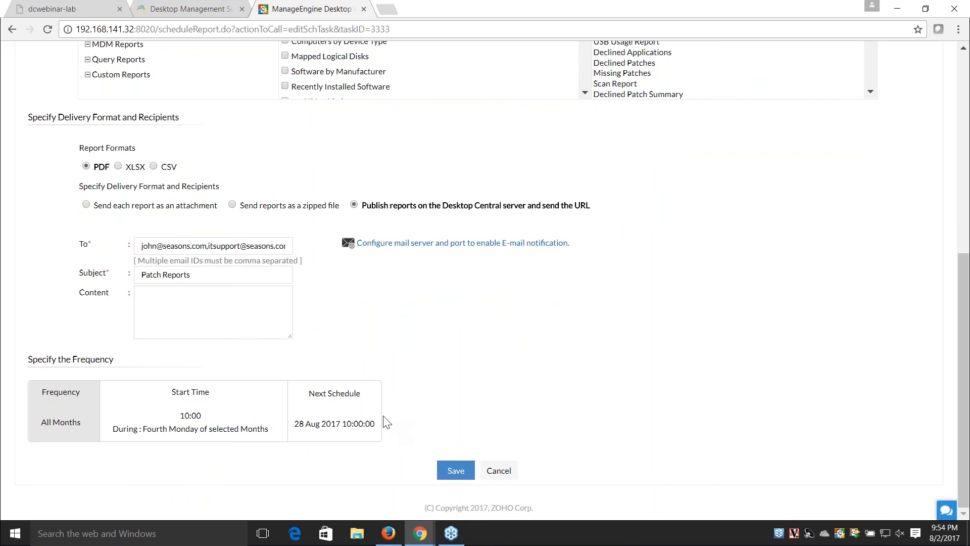
mouse_move(355, 419)
left_click(408, 403)
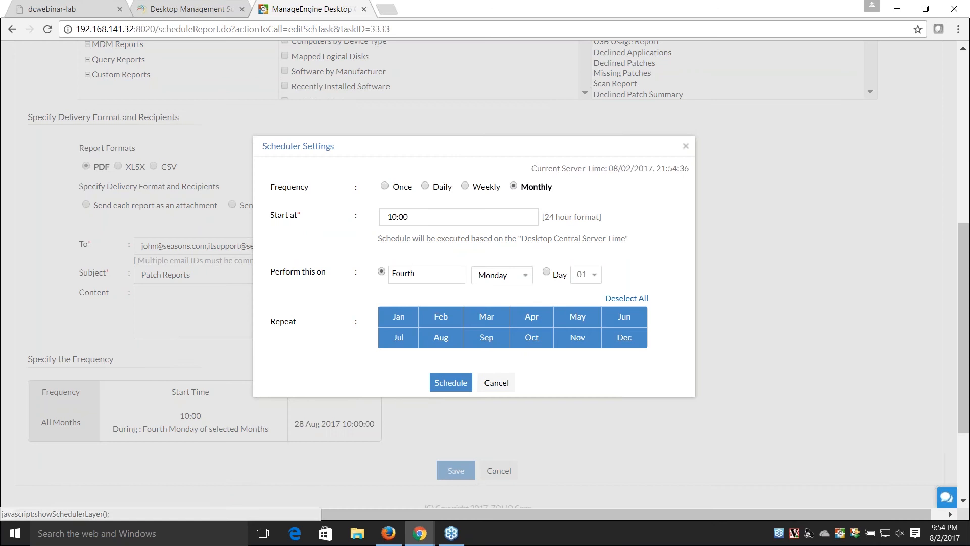
left_click(426, 186)
left_click(465, 187)
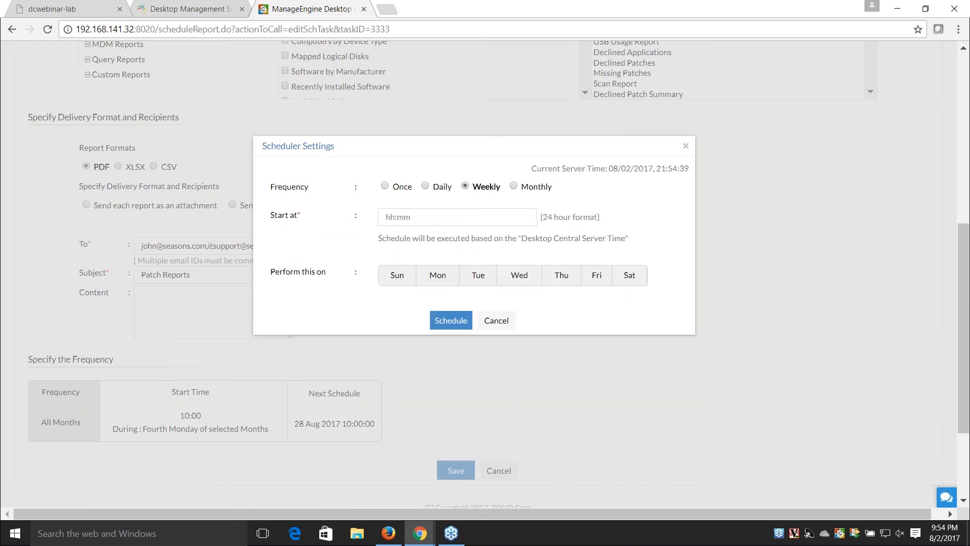
left_click(514, 187)
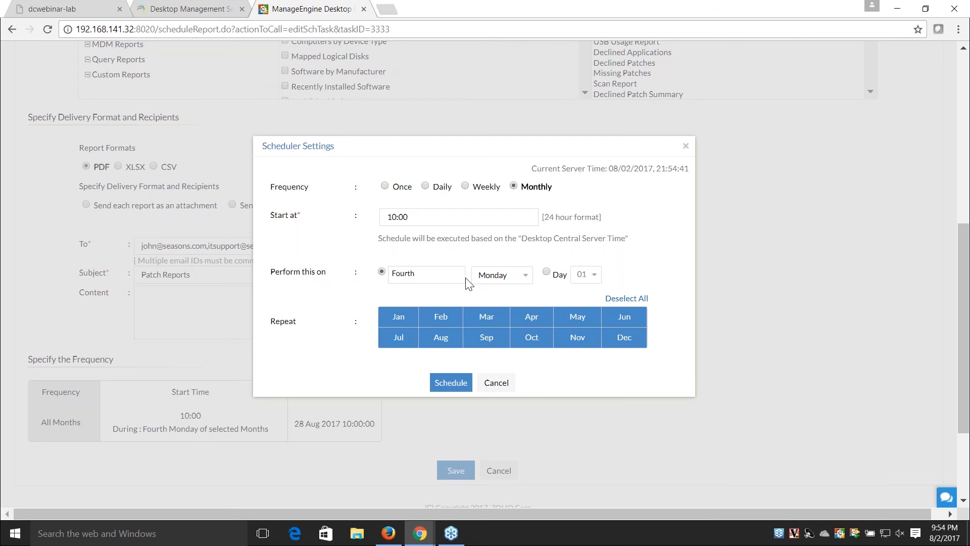
left_click(435, 275)
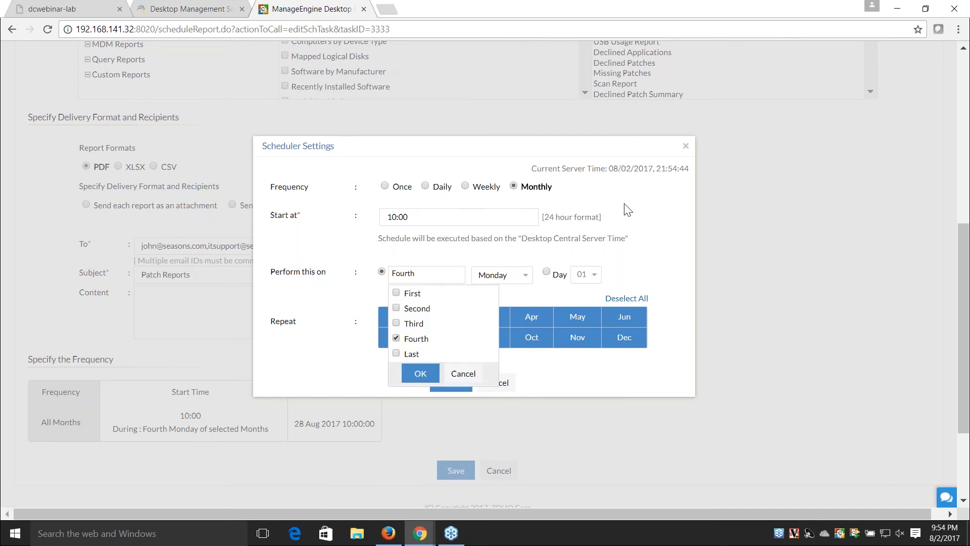
left_click(686, 146)
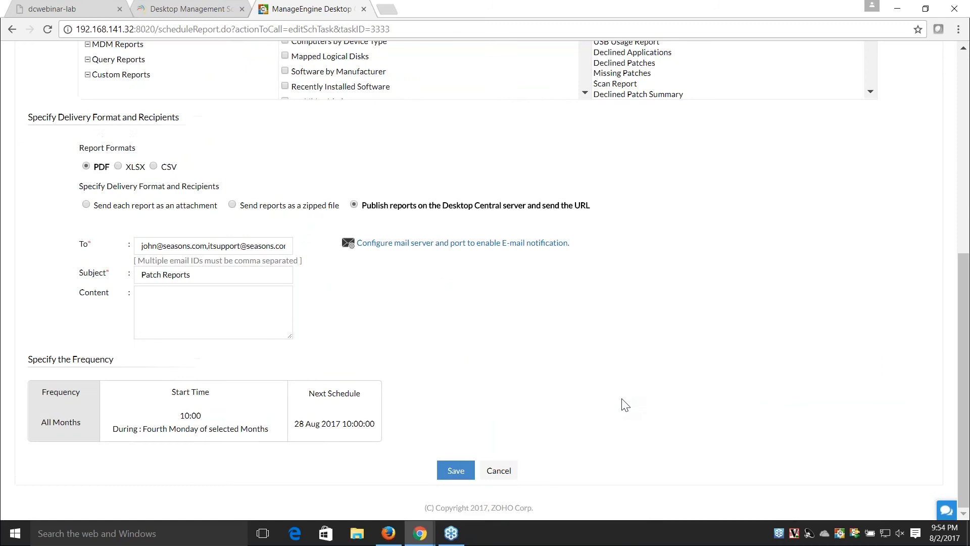
Step: Leave the report schedule without saving it and open the Inventory overview
scroll(626, 404, "up", 8)
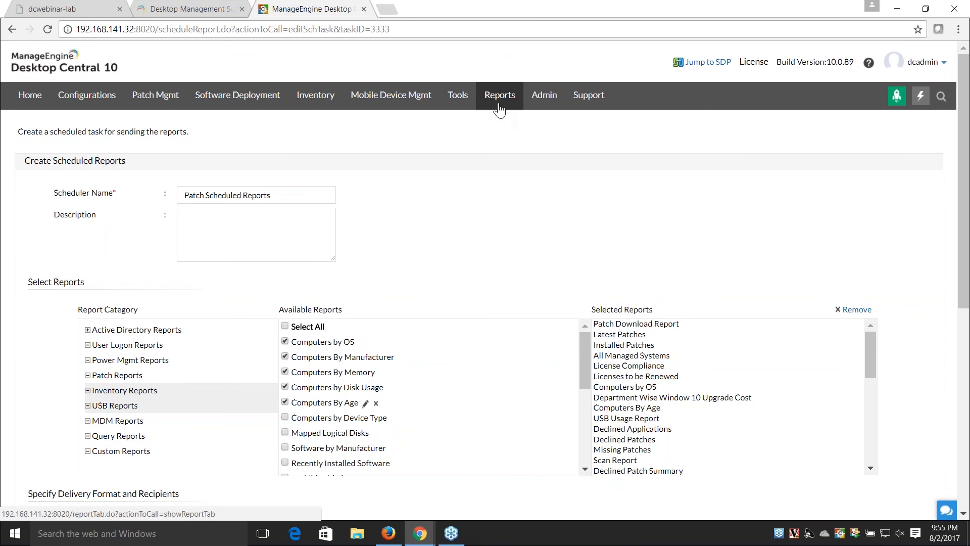
left_click(317, 97)
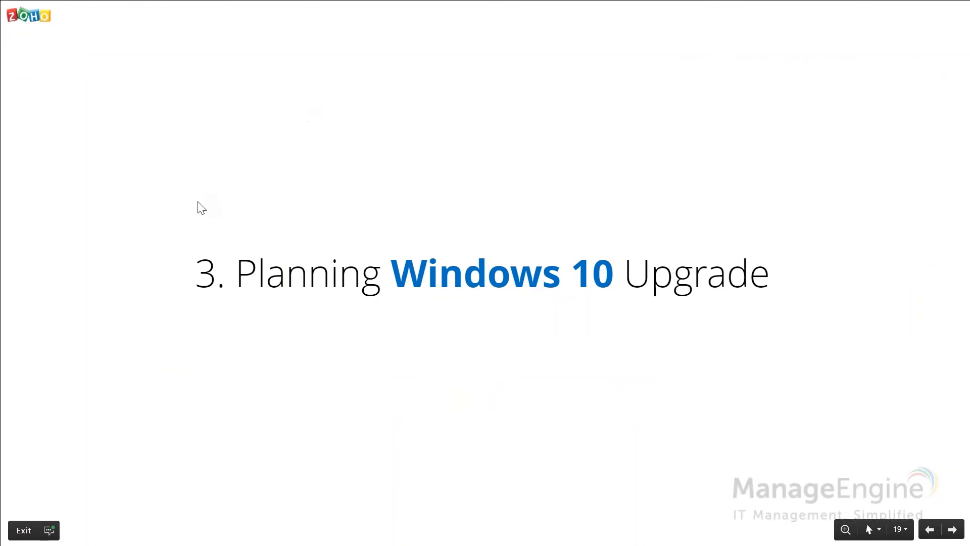
Step: Advance the Windows 10 upgrade presentation to the Scenario 1 slide on hard disk space, and switch back to Desktop Central
left_click(953, 530)
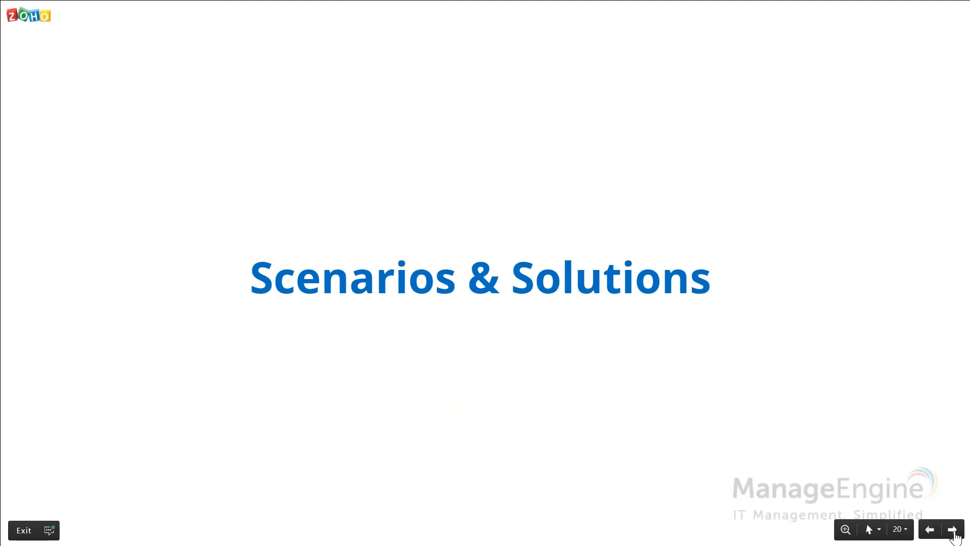
left_click(953, 529)
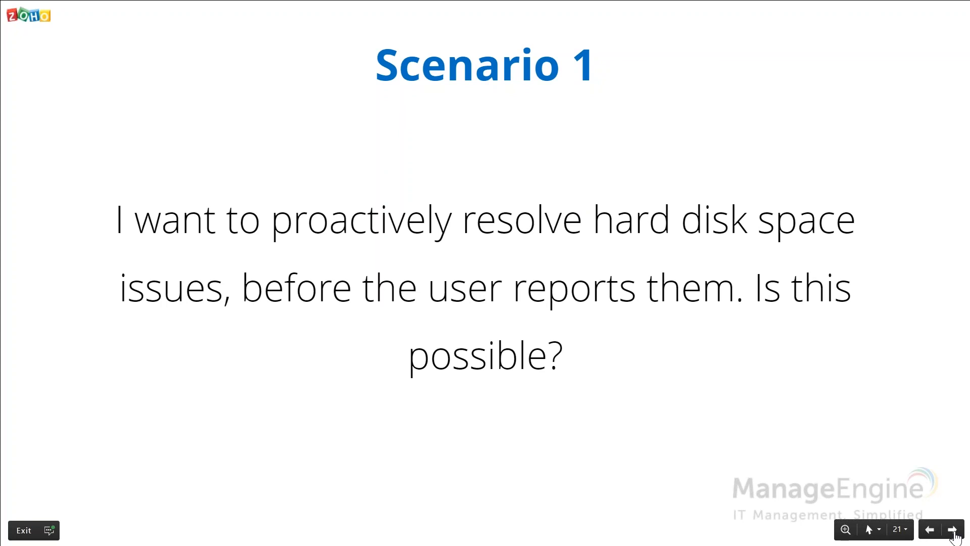
key("alt+Tab")
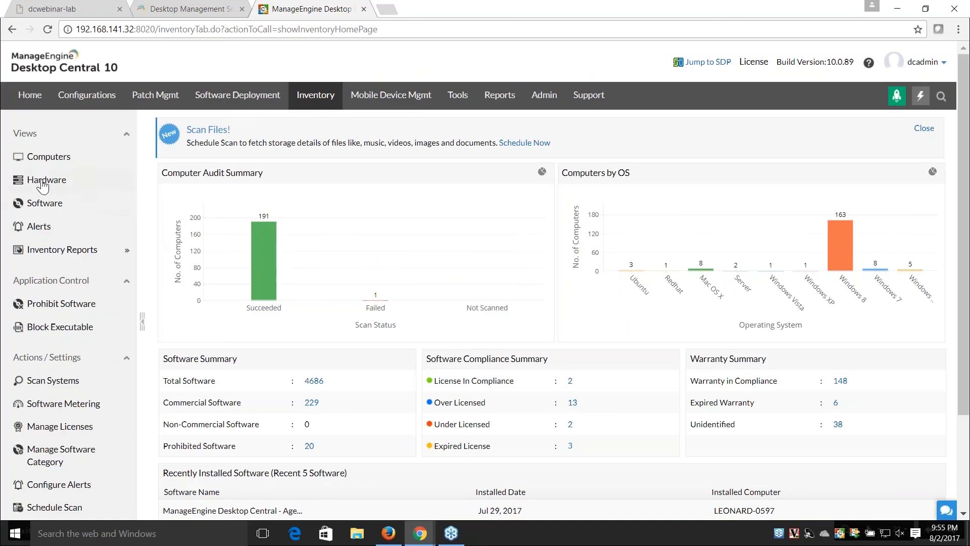
Step: Open the Computers by Disk Usage inventory report, examine its total capacity and free disk space filter criteria, and close them without changes
mouse_move(78, 259)
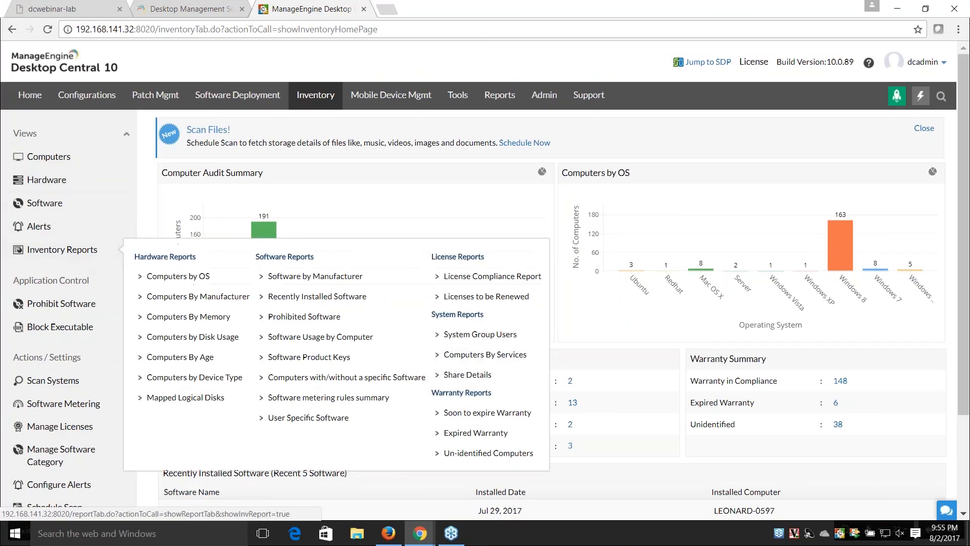
left_click(175, 338)
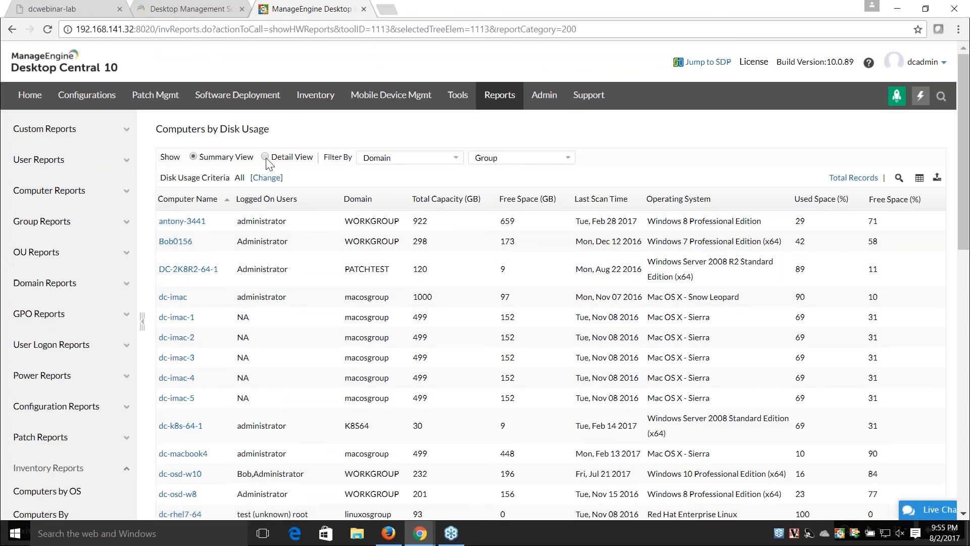
left_click(266, 178)
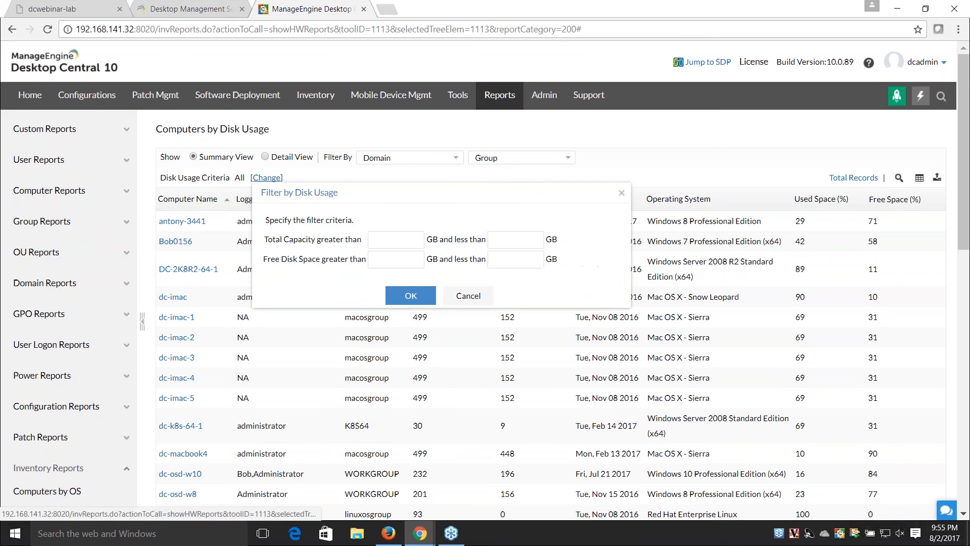
left_click(377, 238)
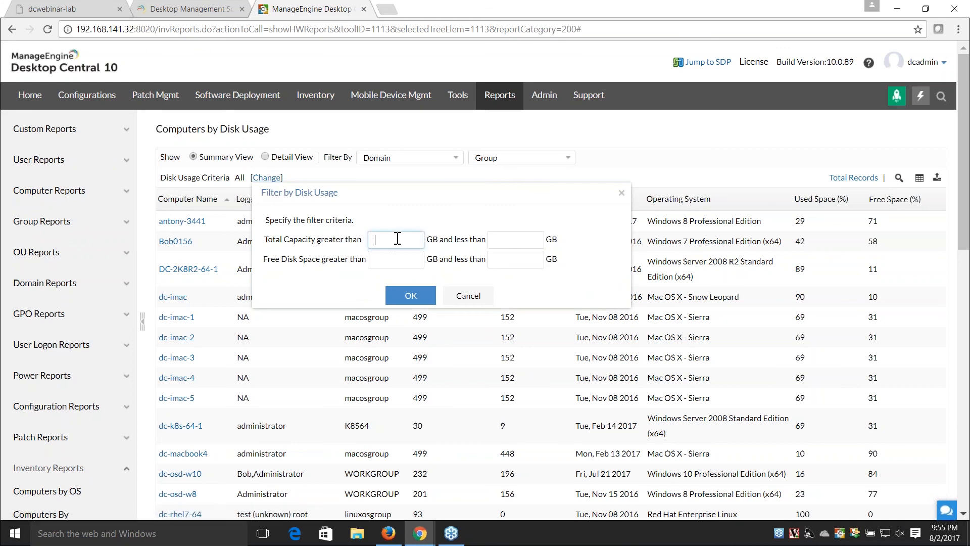
left_click(467, 299)
Step: Advance the presentation to the Scenario 2 slide on additional computer information, and switch back to Desktop Central
key("alt+Tab")
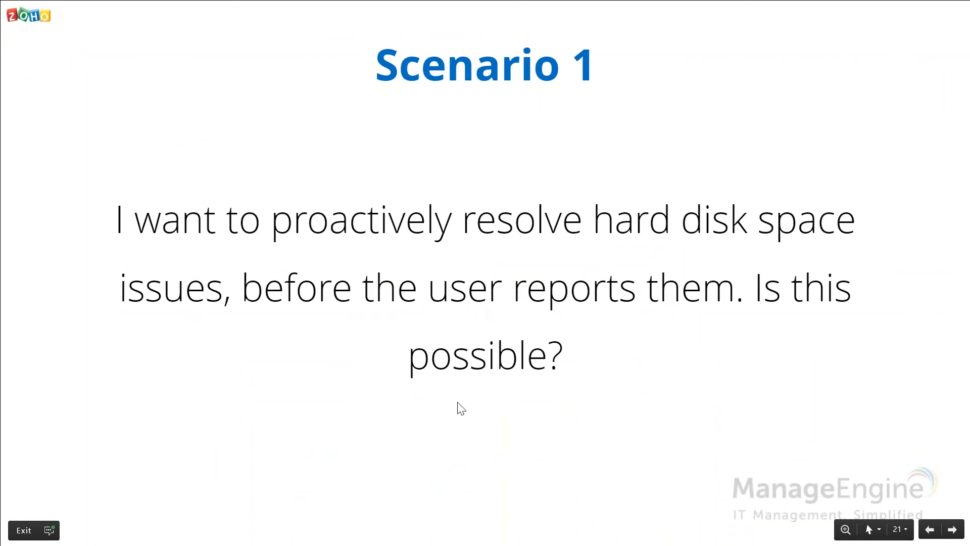
left_click(952, 529)
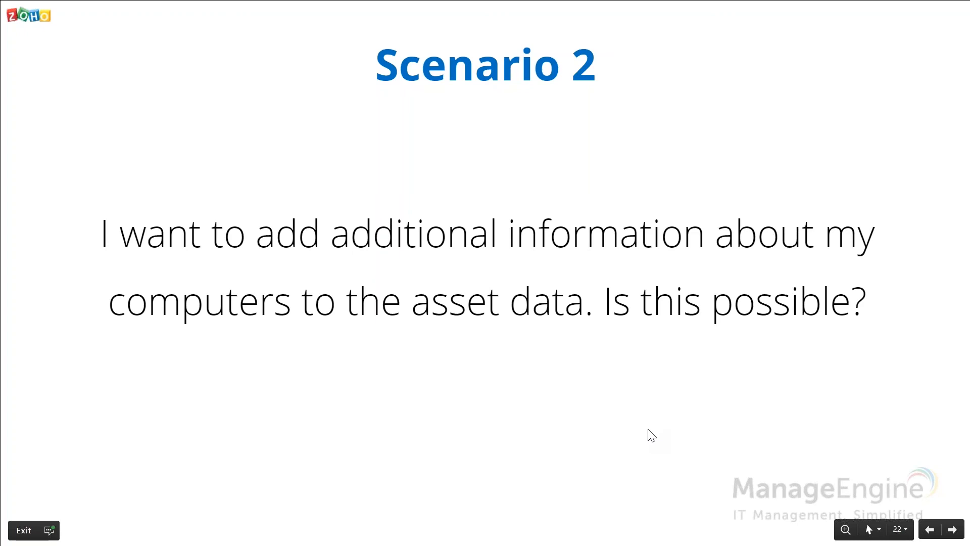
key("alt+Tab")
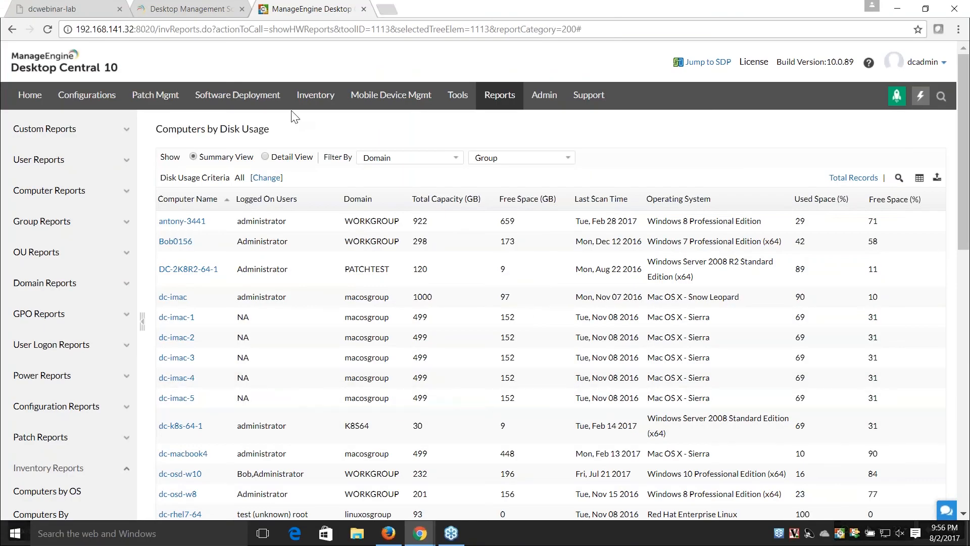
Step: Open the inventory list of scanned computers
left_click(318, 100)
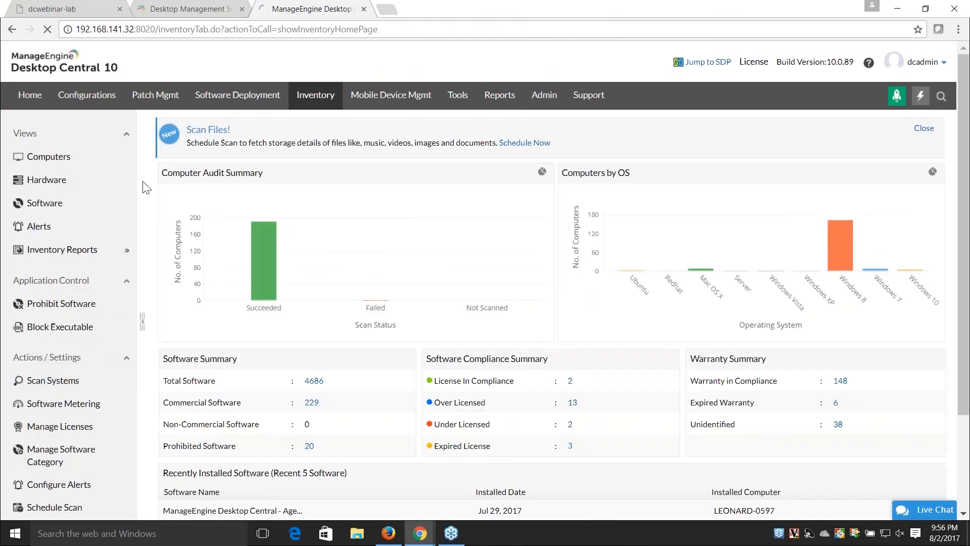
left_click(49, 158)
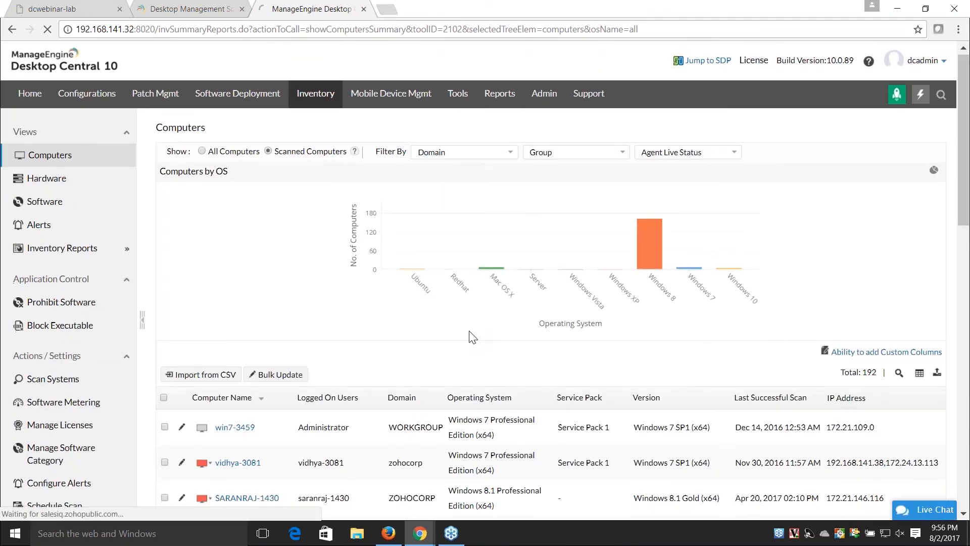
scroll(473, 337, "down", 3)
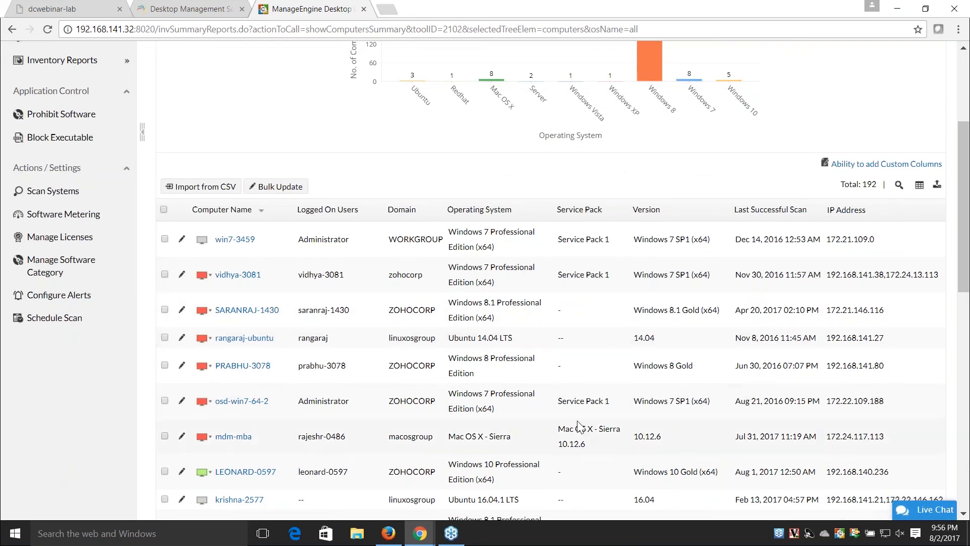
Step: Examine the editable location, owner, search tag and owner e-mail details of computer win7-3459, and close them without saving
left_click(182, 239)
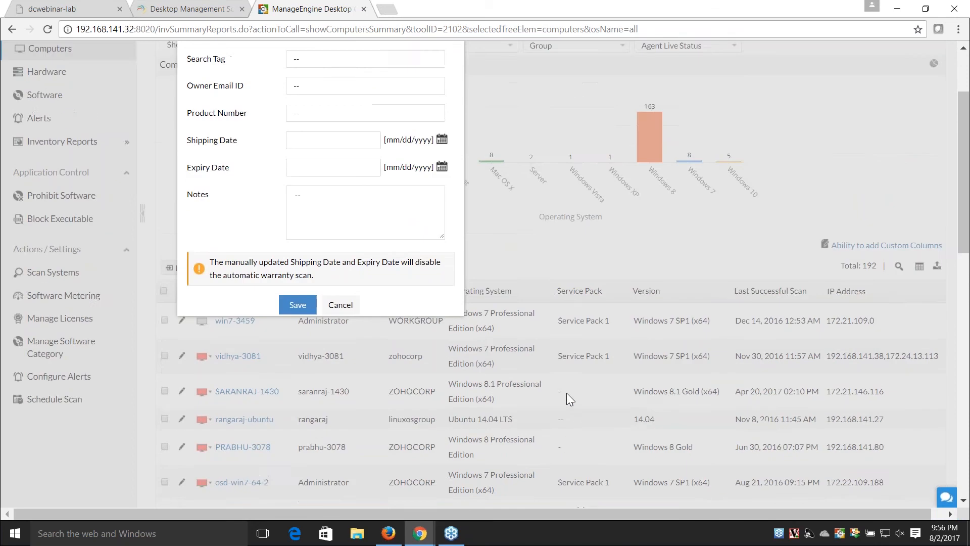
left_click(326, 116)
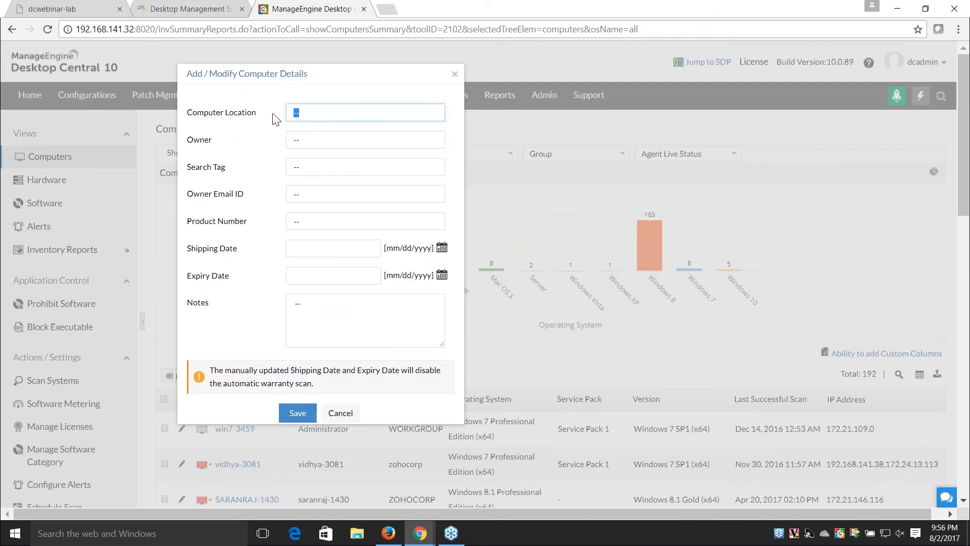
left_click(315, 142)
left_click_drag(316, 142, 288, 142)
left_click(302, 180)
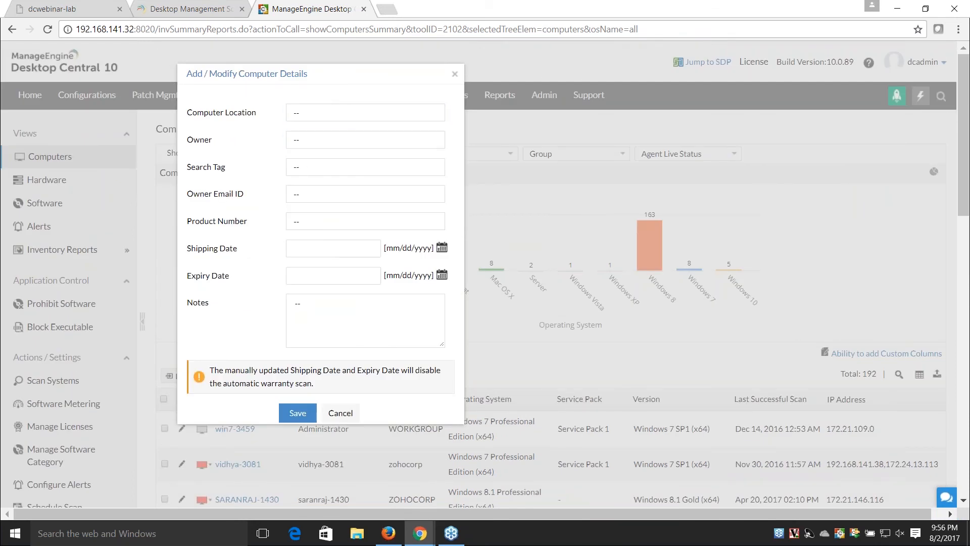
left_click(307, 116)
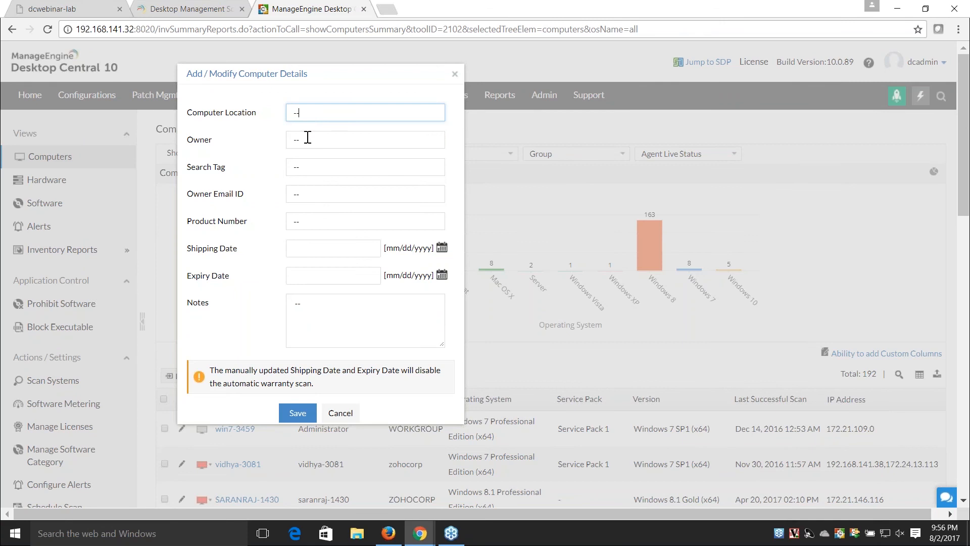
left_click(307, 141)
left_click(307, 169)
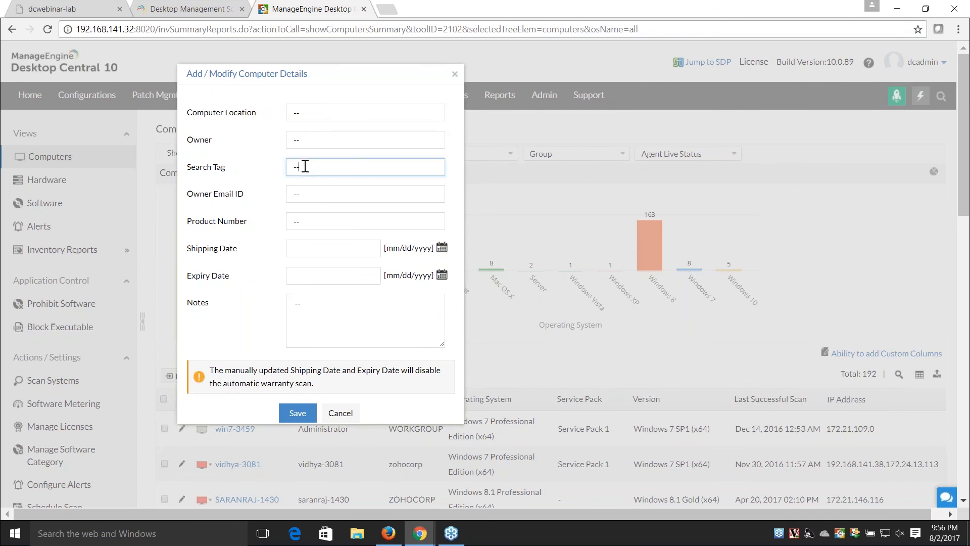
left_click(300, 193)
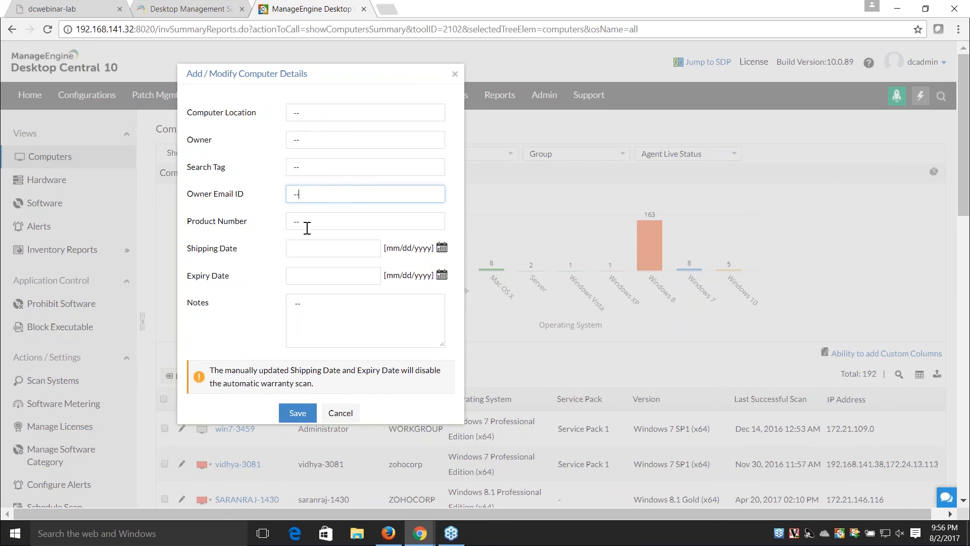
left_click(340, 412)
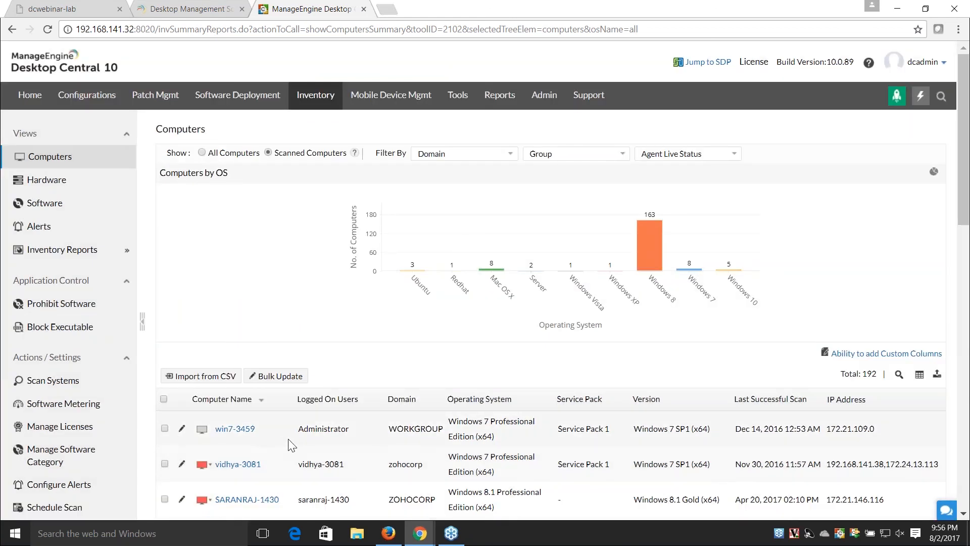
Step: Examine the example CSV's column headers for importing computer details, including the LOCATION field, and close the import without choosing a file
scroll(227, 414, "down", 1)
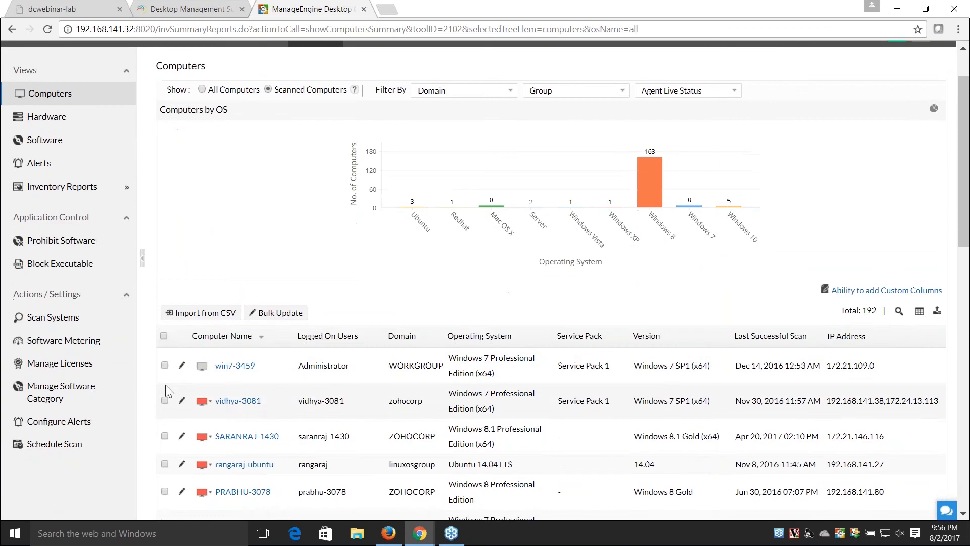
left_click(208, 316)
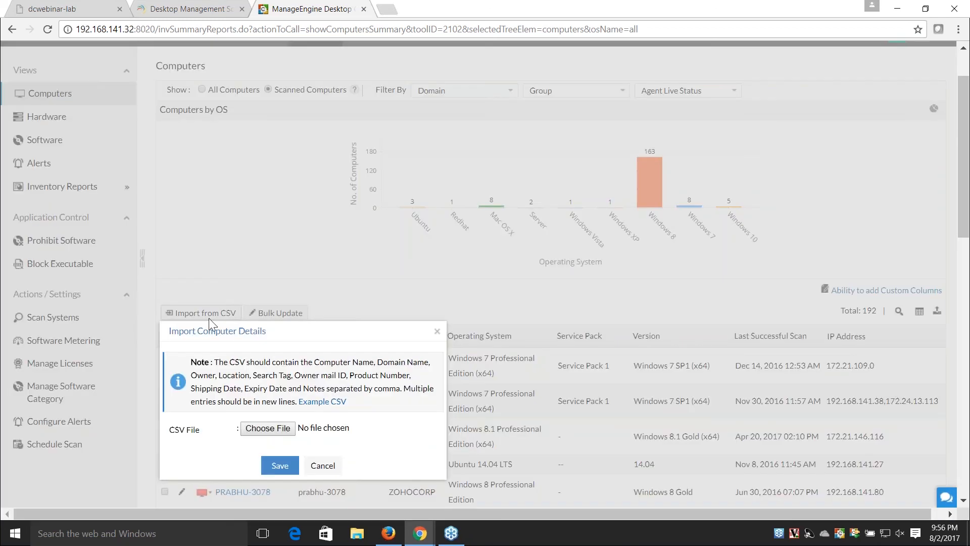
left_click(338, 402)
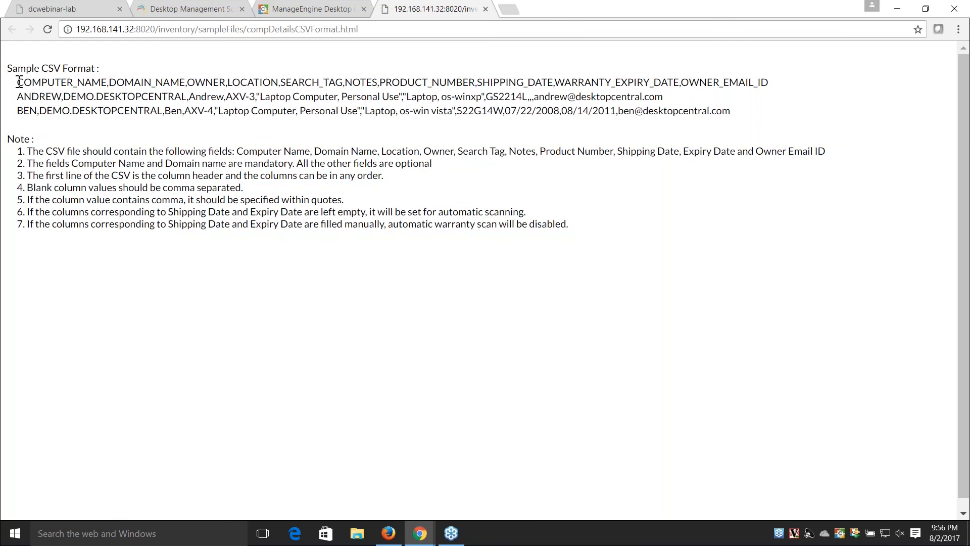
left_click_drag(16, 82, 775, 82)
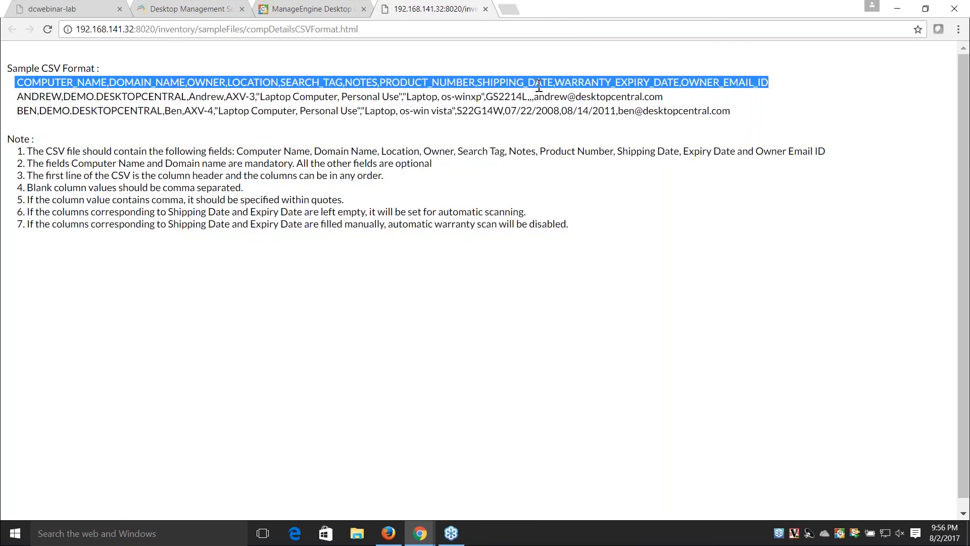
left_click(273, 86)
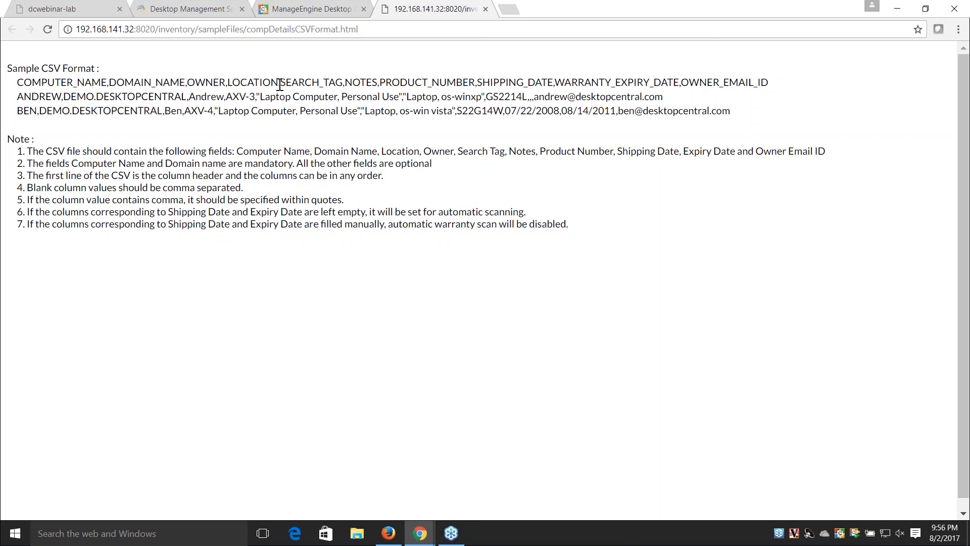
left_click_drag(228, 82, 277, 83)
left_click(303, 83)
left_click(485, 9)
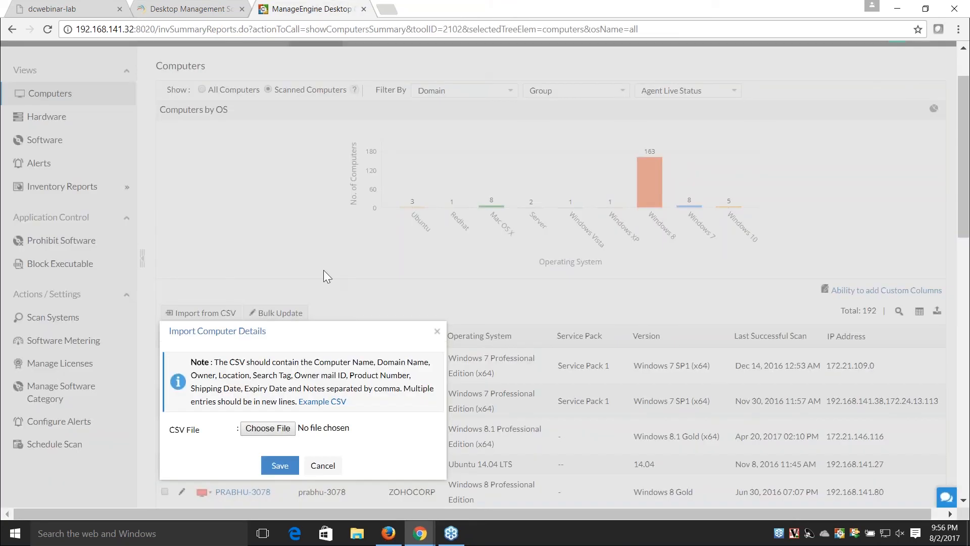
left_click(321, 463)
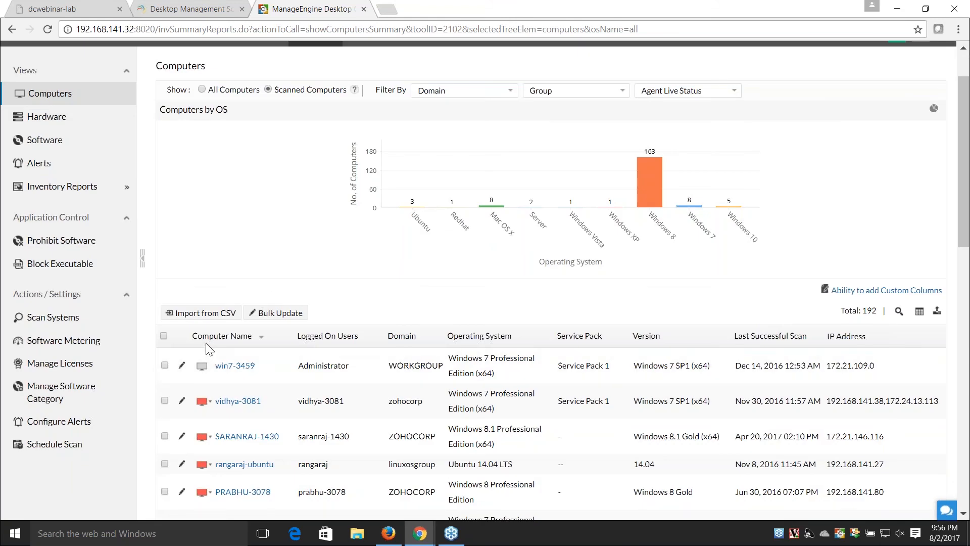
scroll(206, 353, "down", 1)
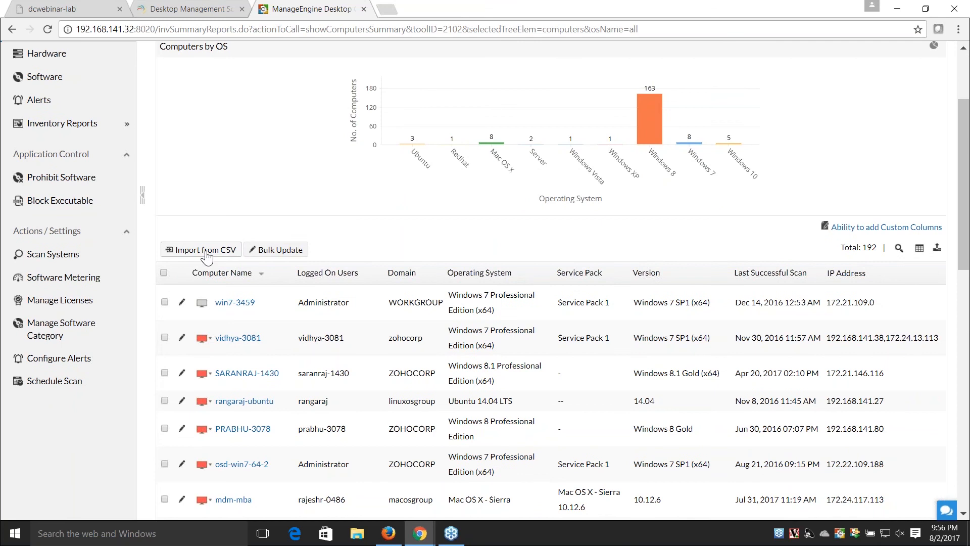
left_click(206, 251)
left_click(319, 400)
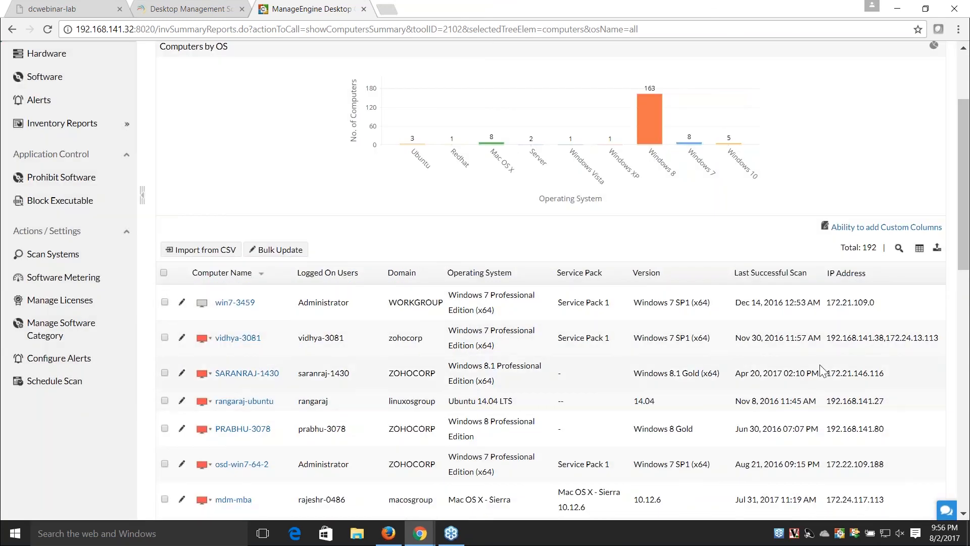
Step: Add the Location, Owner and Search Tag columns to the computers list, view them, and switch to the presentation
left_click(919, 248)
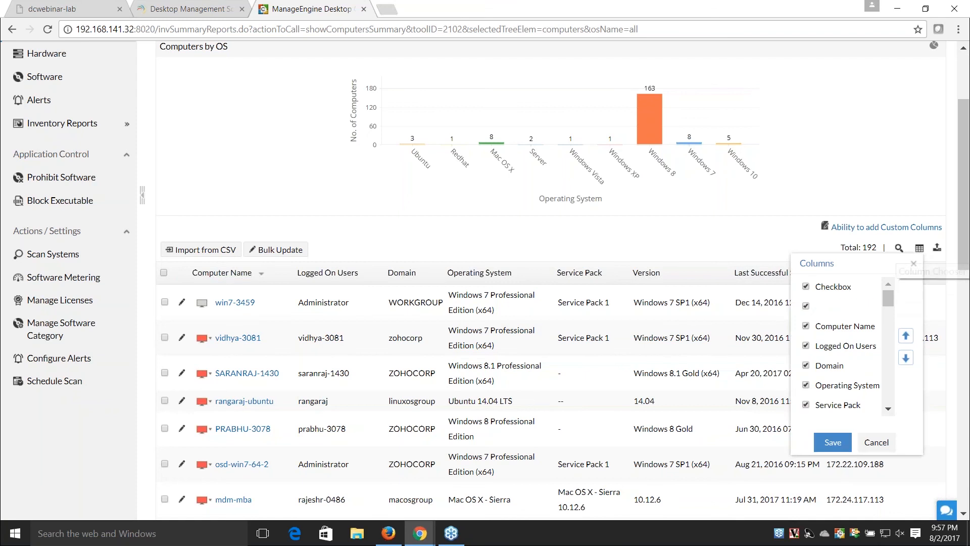
left_click_drag(892, 299, 892, 322)
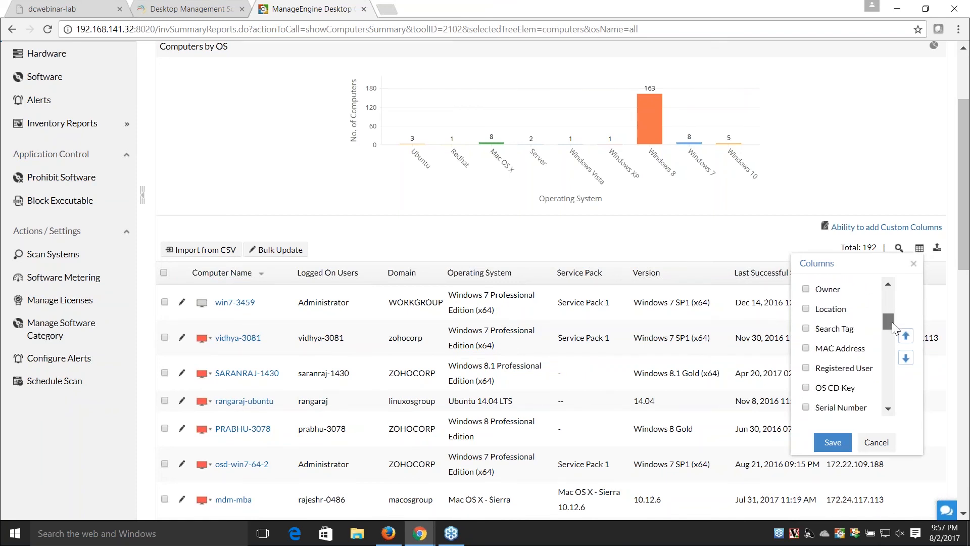
left_click(806, 310)
left_click(808, 289)
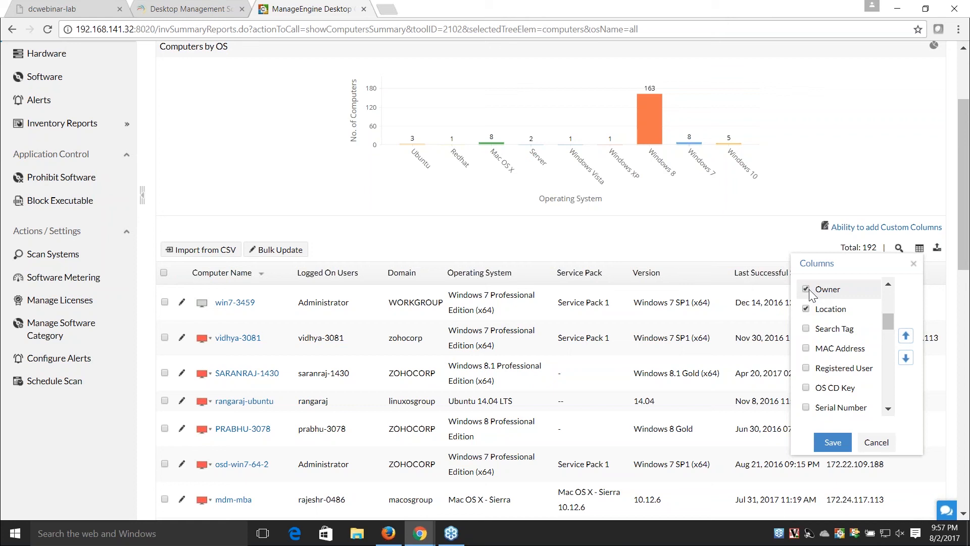
left_click(807, 329)
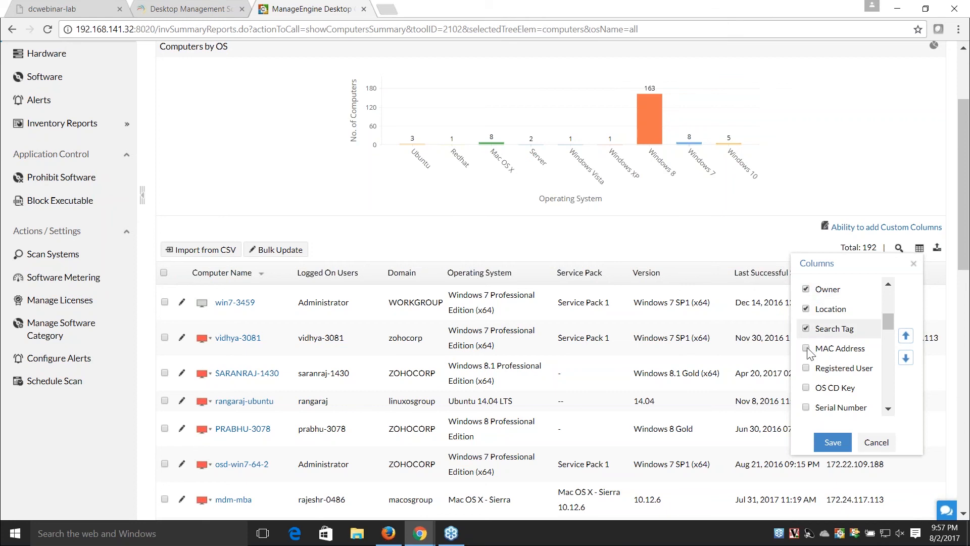
left_click(837, 445)
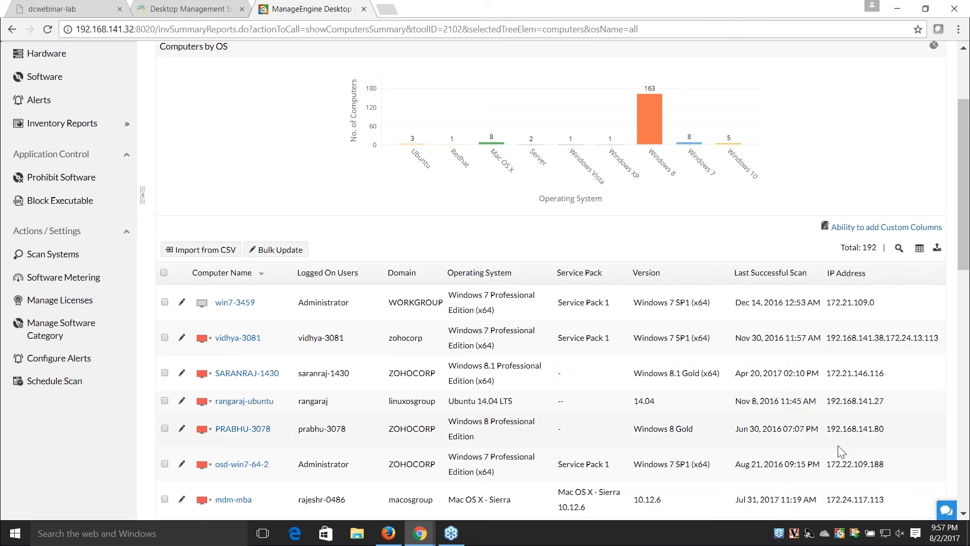
left_click_drag(839, 515, 892, 514)
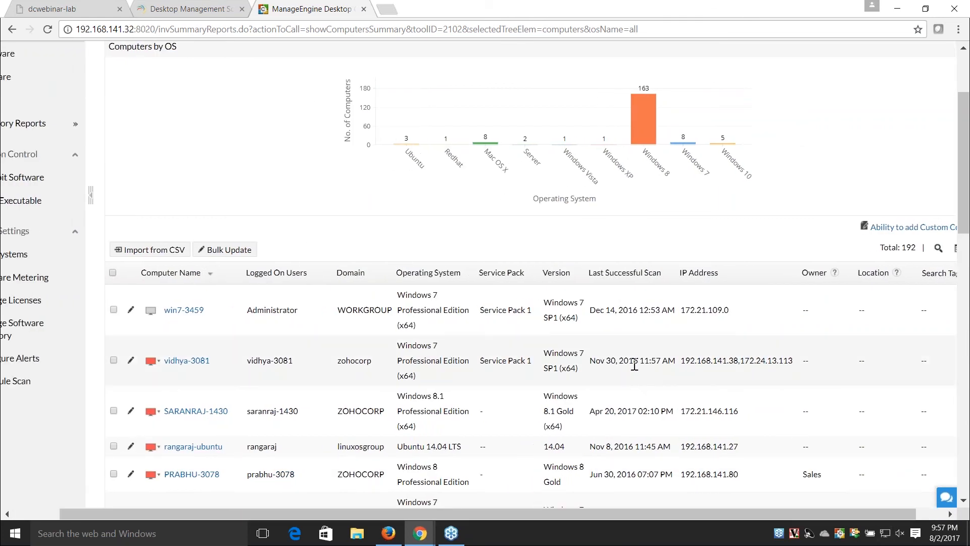
key("alt+Tab")
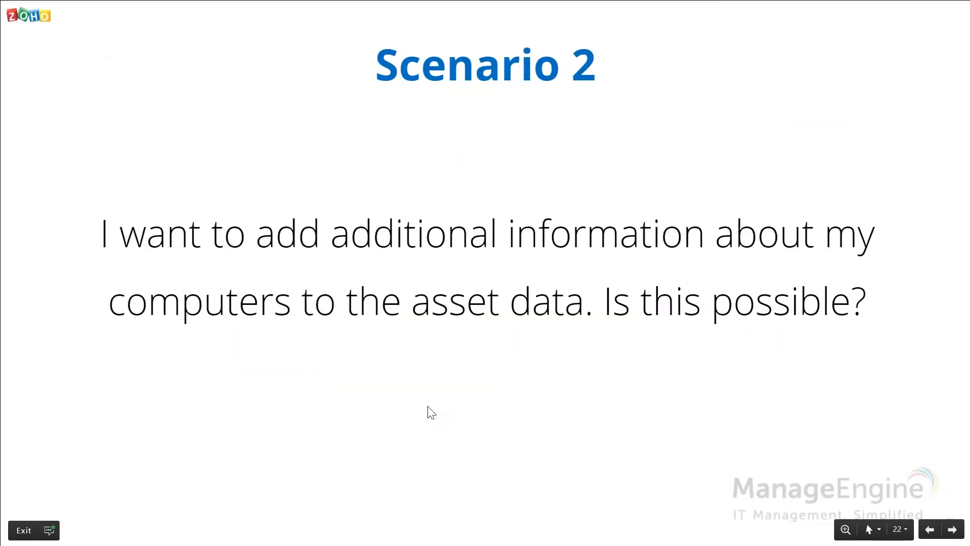
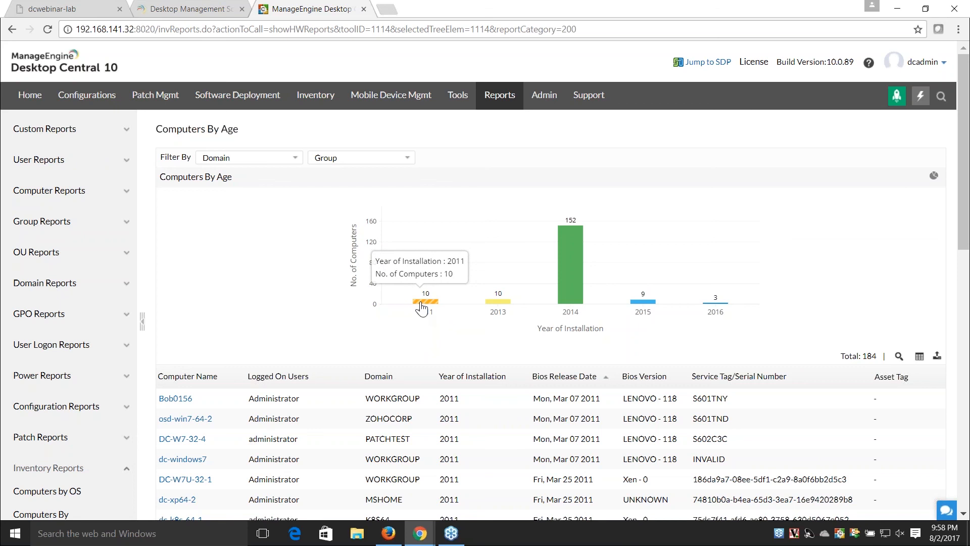
Step: Filter the Computers By Age report to the computers installed in 2011
left_click(421, 303)
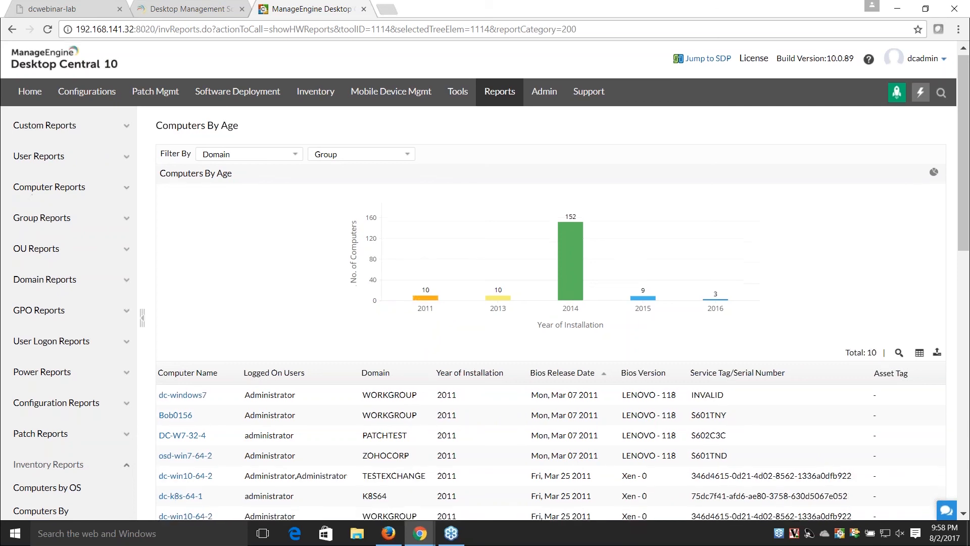
Step: Look through the list of computers installed in 2011, and switch to the presentation to advance it to Scenario 4
scroll(449, 287, "down", 1)
scroll(471, 367, "down", 2)
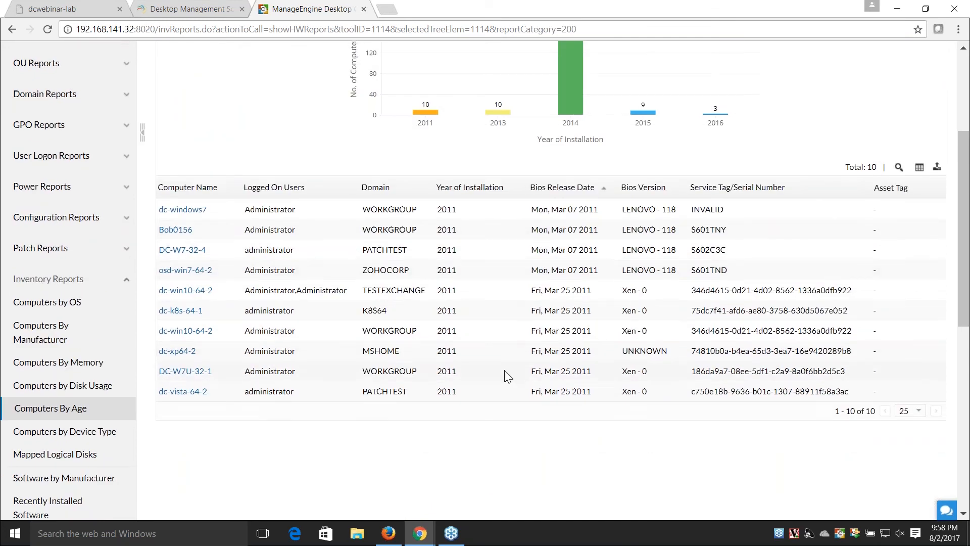
scroll(508, 372, "up", 3)
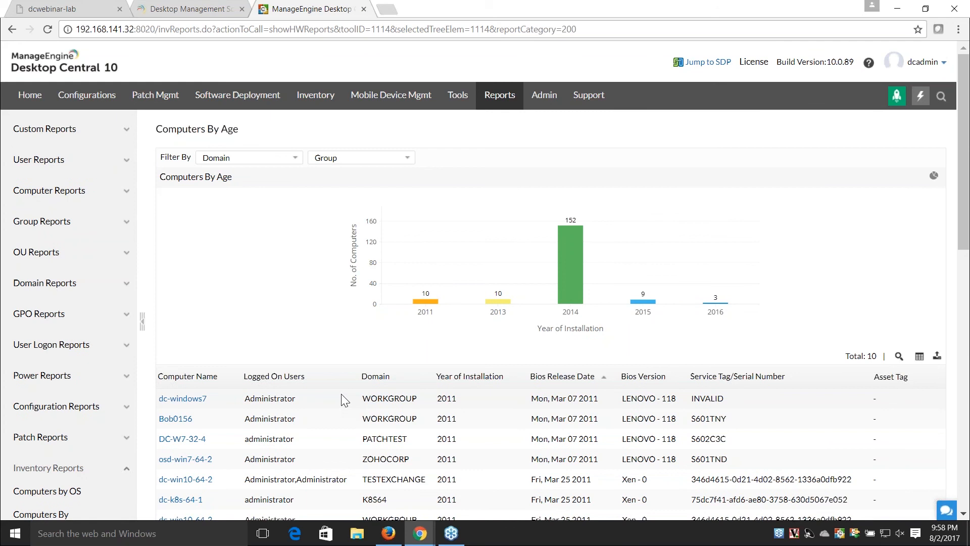
key("alt+Tab")
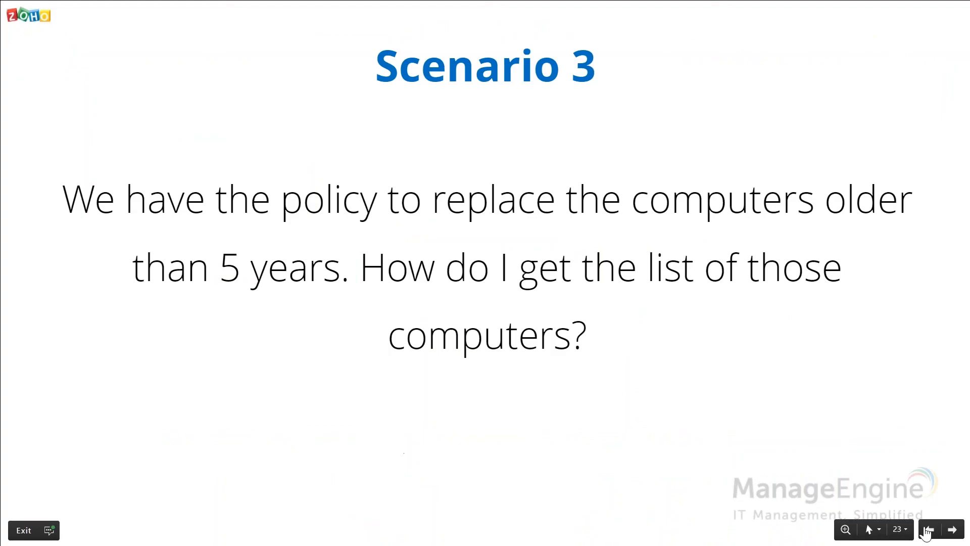
left_click(956, 530)
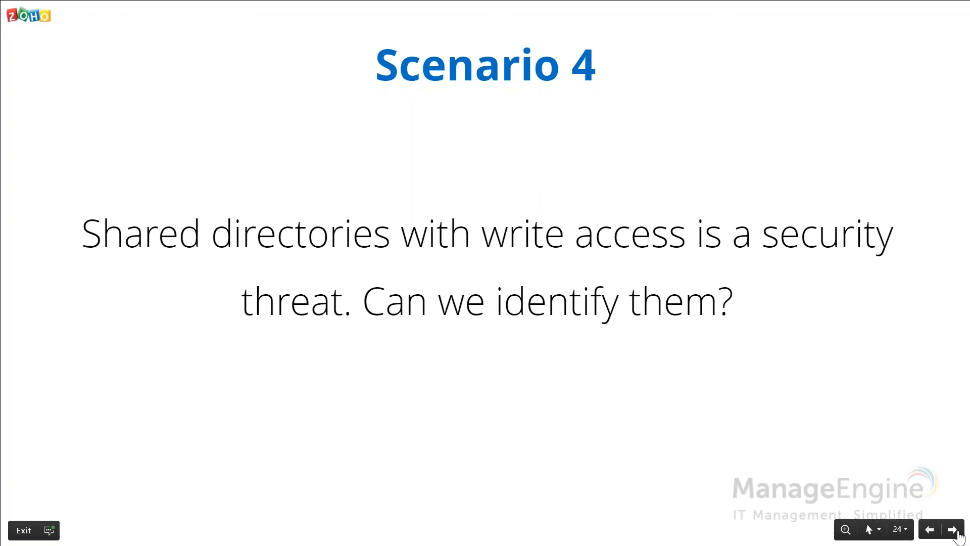
Step: Open the Share Details inventory report in Desktop Central, and advance the presentation to Scenario 5
key("alt+Tab")
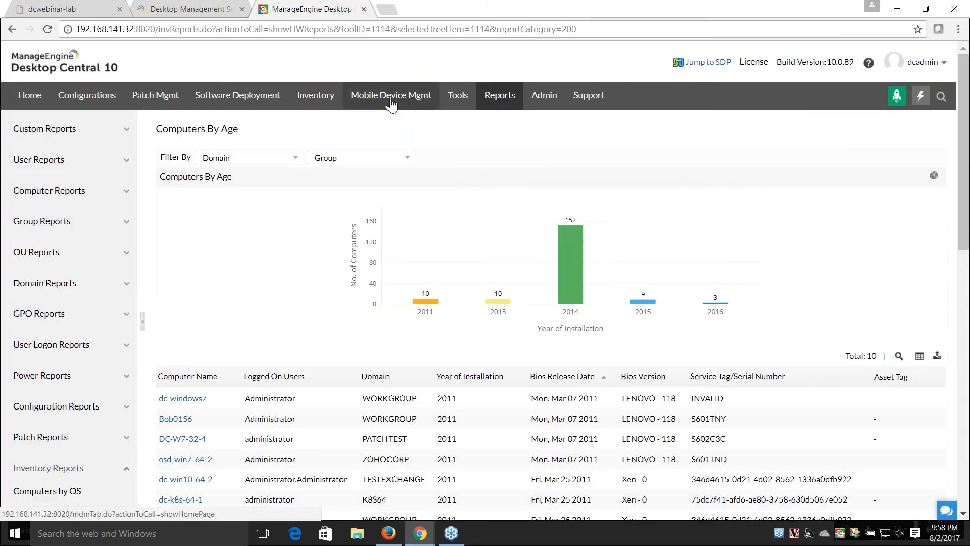
left_click(305, 96)
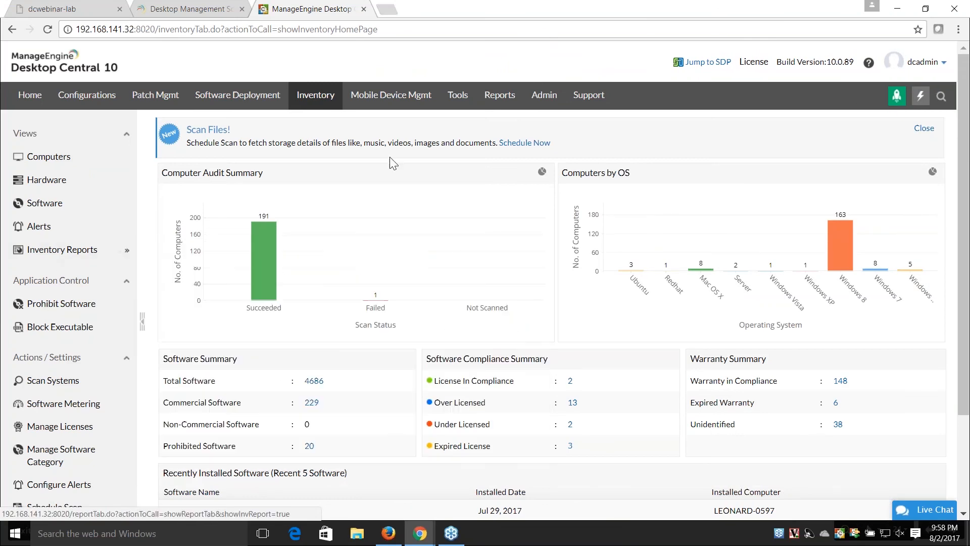
left_click(499, 95)
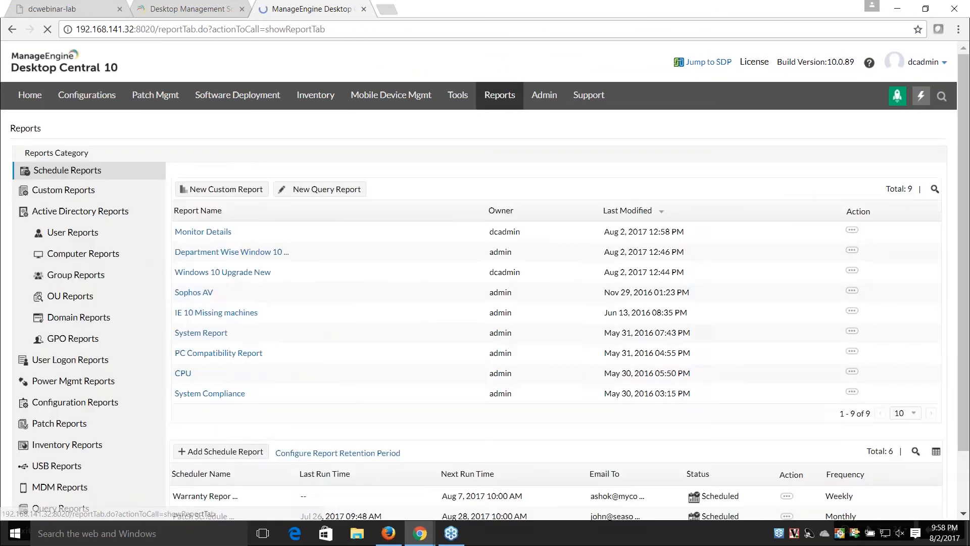
scroll(157, 413, "down", 2)
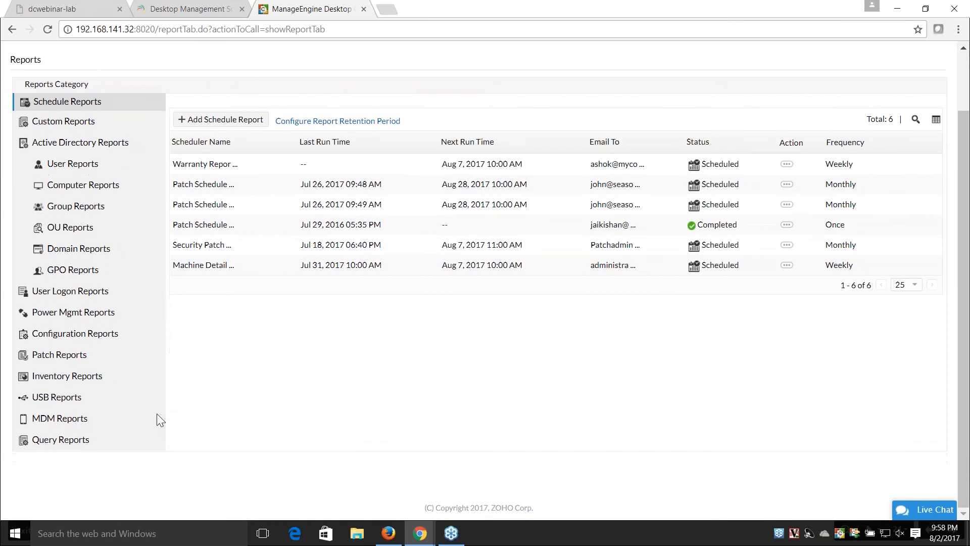
left_click(84, 377)
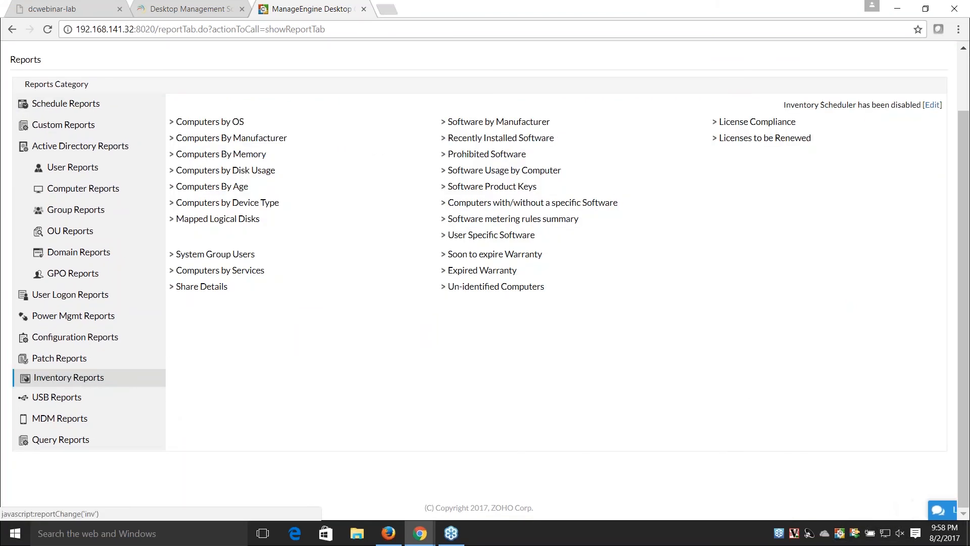
left_click(205, 286)
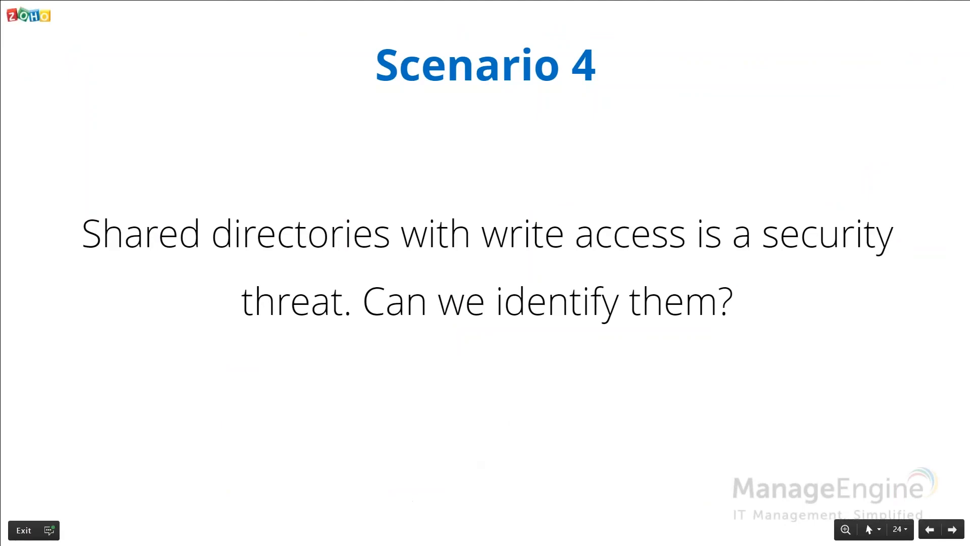
left_click(951, 530)
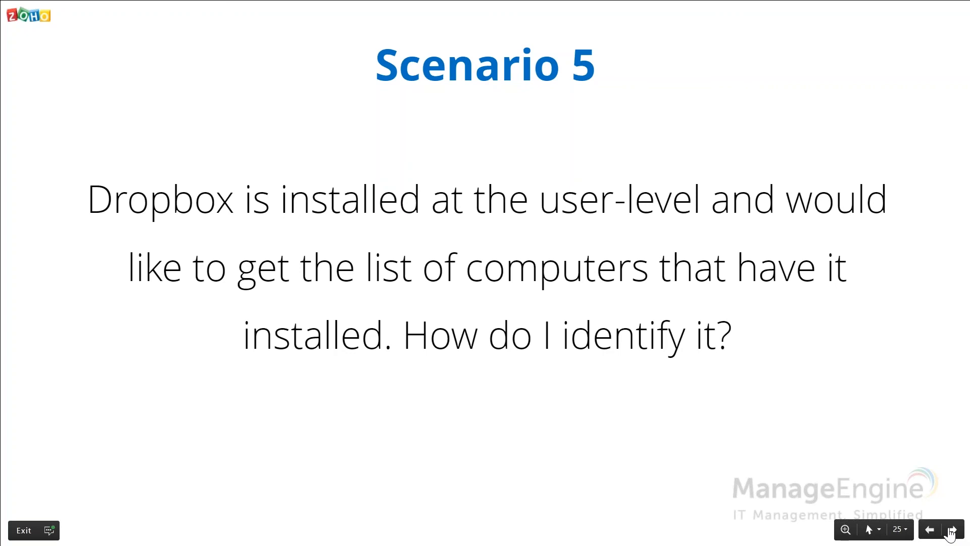
Step: Open the User Specific Software inventory report in Desktop Central and display it in Detailed View
key("alt+Tab")
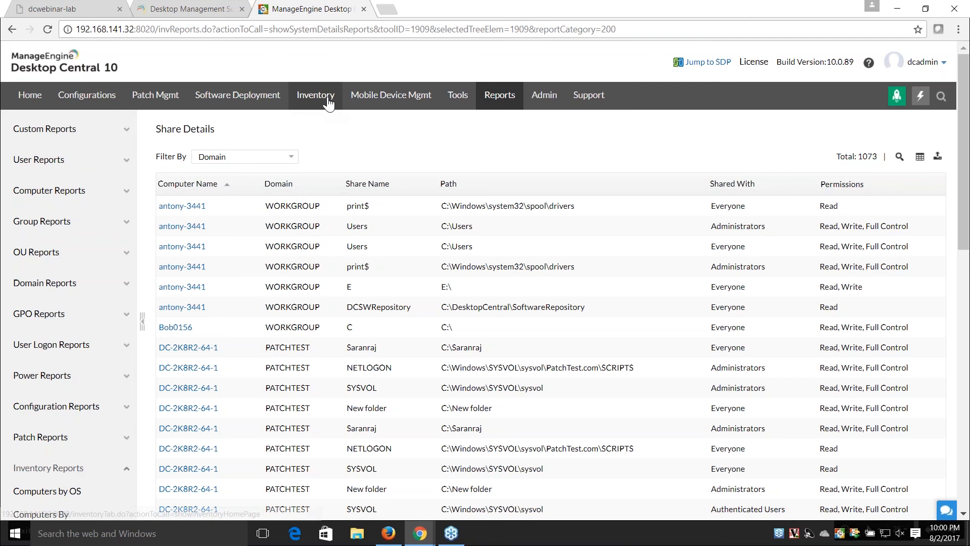
left_click(500, 101)
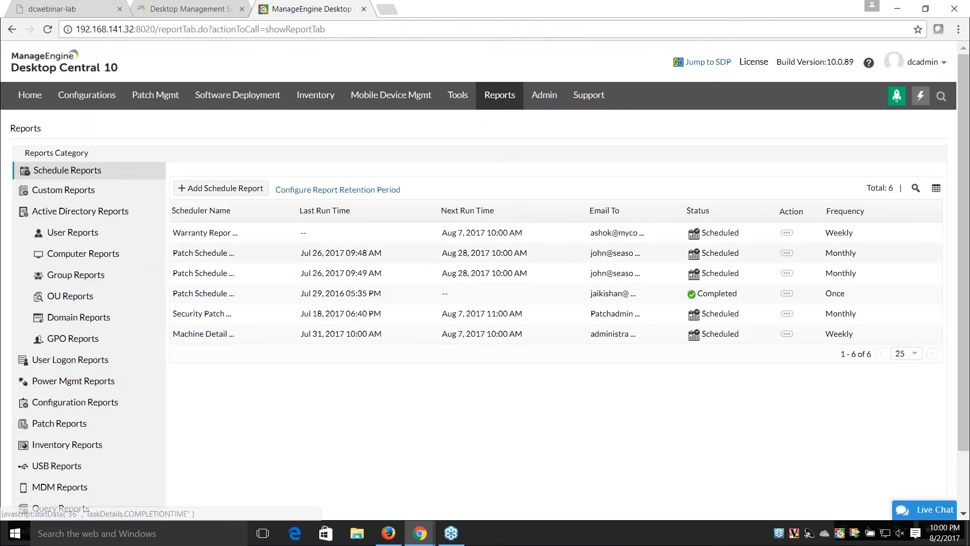
left_click(81, 447)
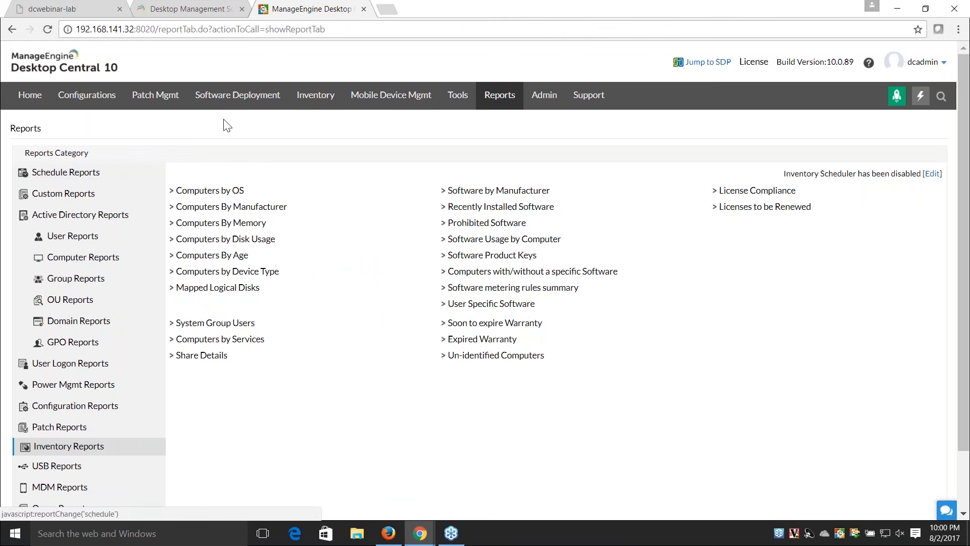
left_click(328, 101)
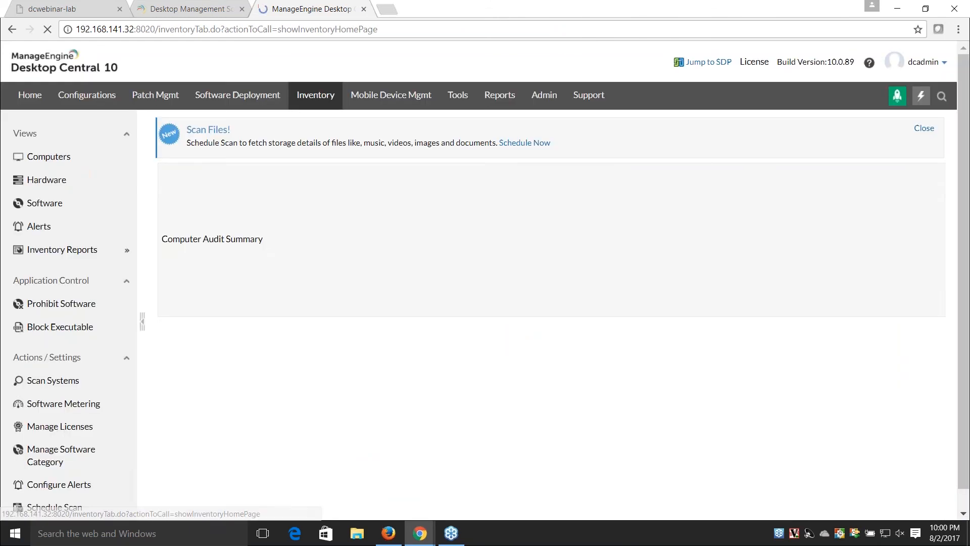
mouse_move(106, 259)
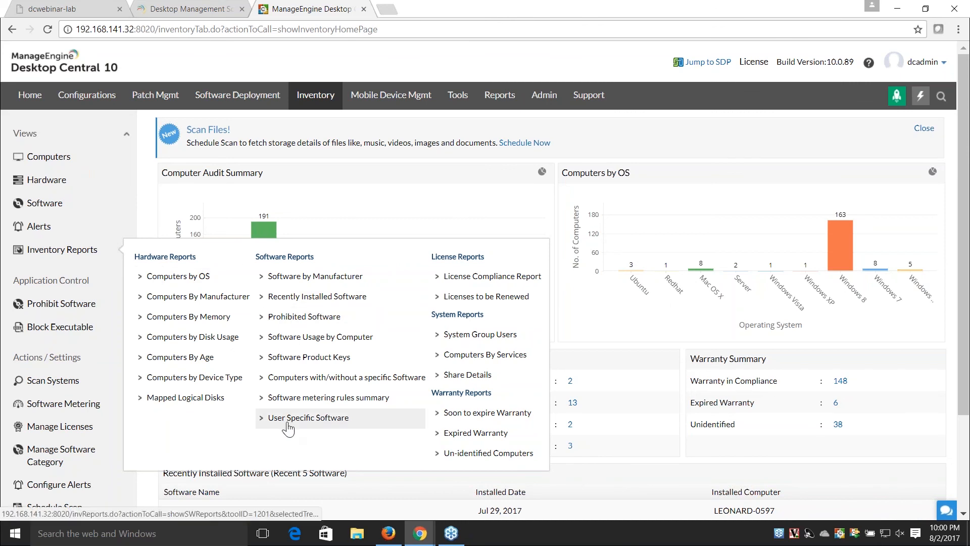
left_click(287, 423)
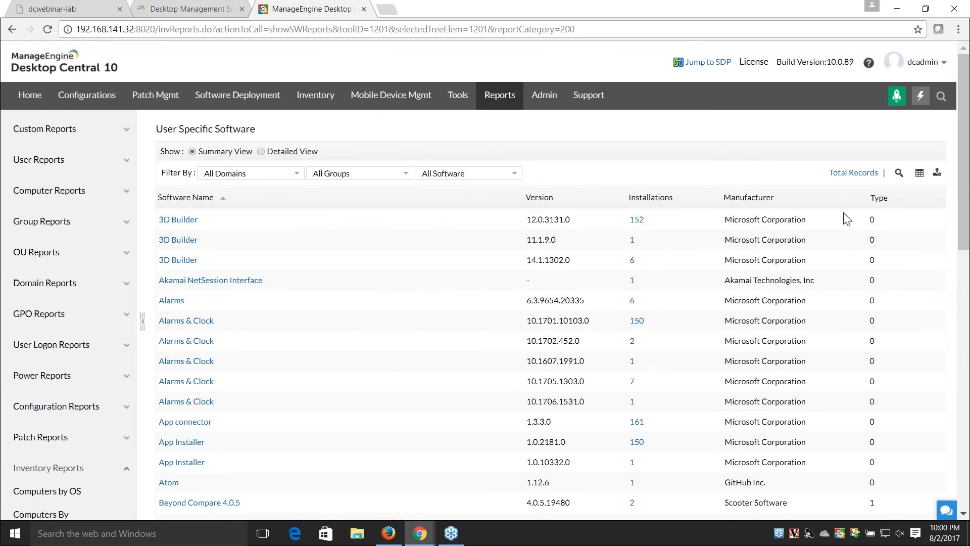
left_click(261, 152)
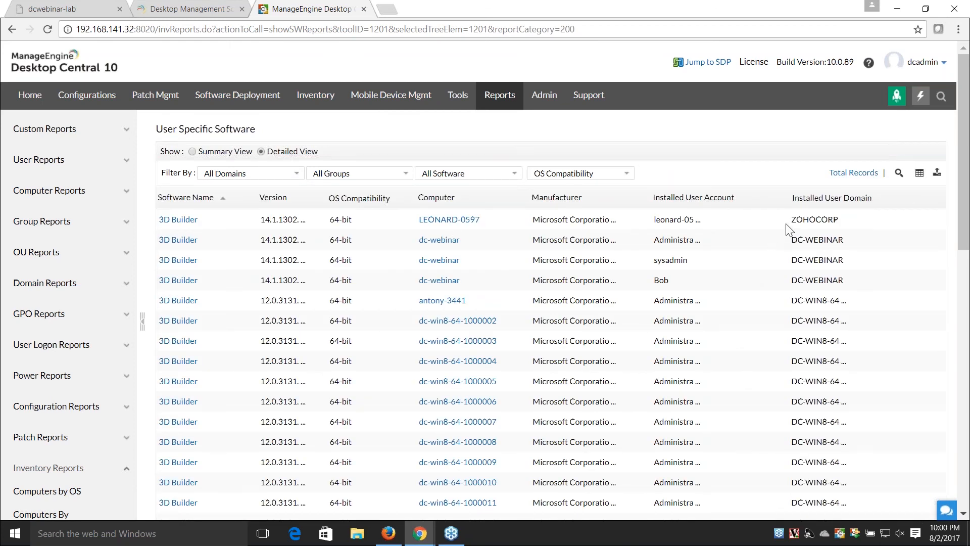
Step: Highlight the DC-WEBINAR installed user domain in the second row, and switch to the presentation to advance it to Scenario 6
left_click_drag(791, 240, 845, 241)
key("alt+Tab")
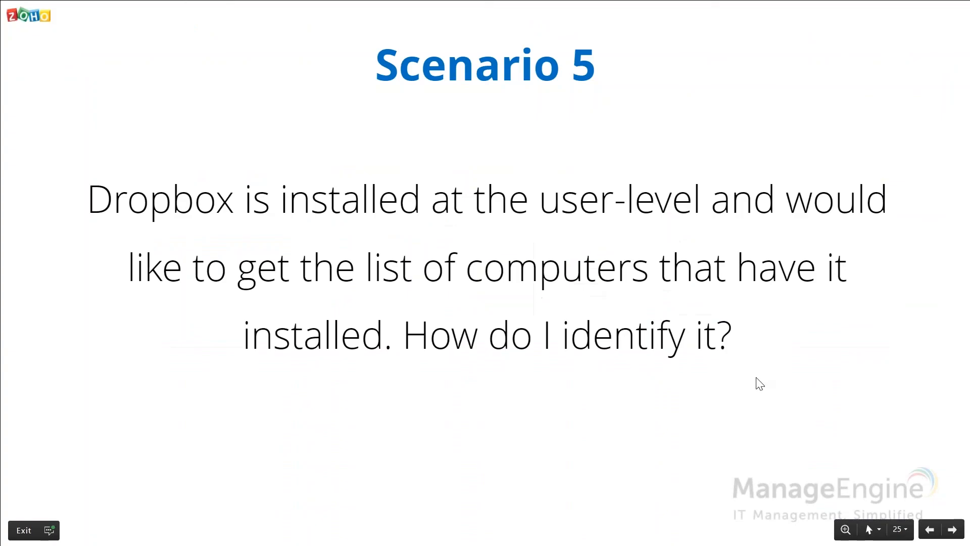
left_click(953, 531)
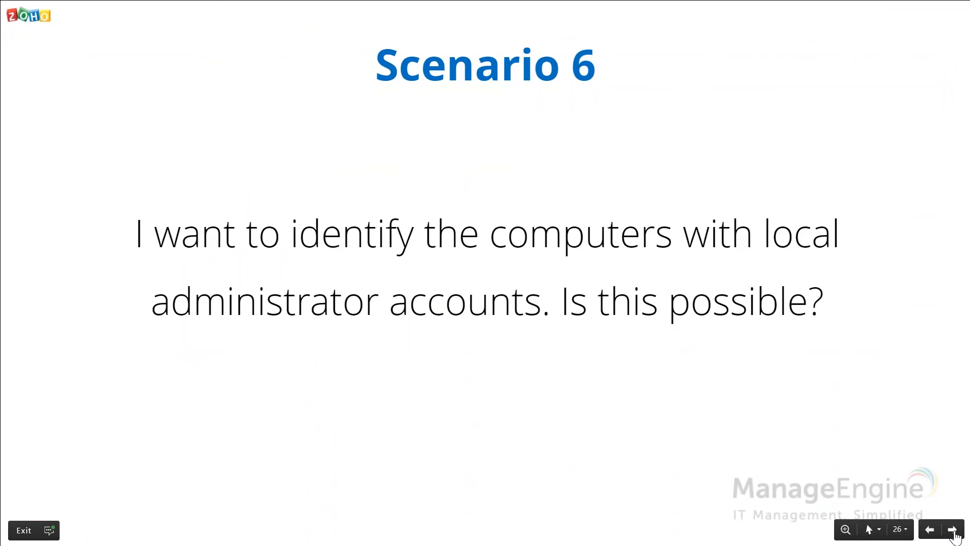
Step: Open the System Group Users inventory report in Desktop Central, and advance the presentation to Scenario 7
key("alt+Tab")
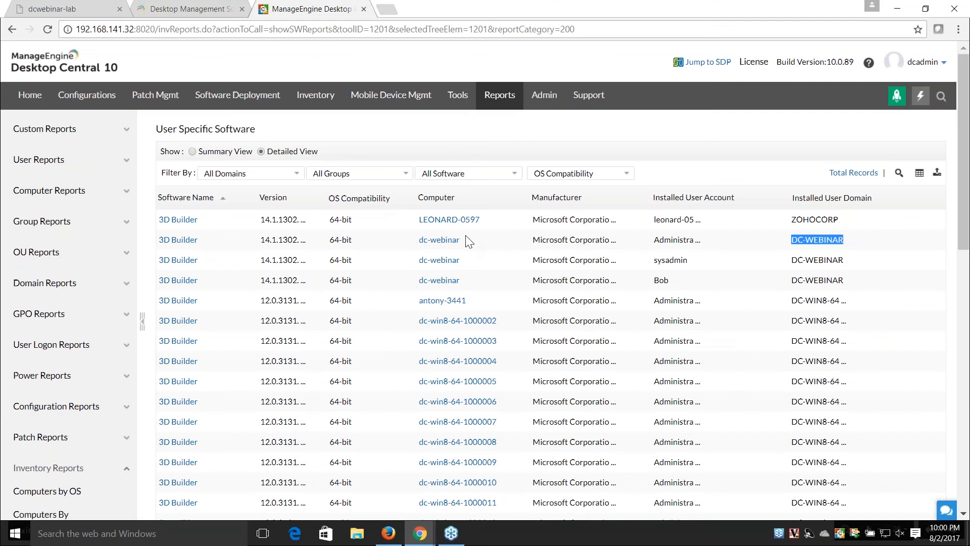
left_click(496, 103)
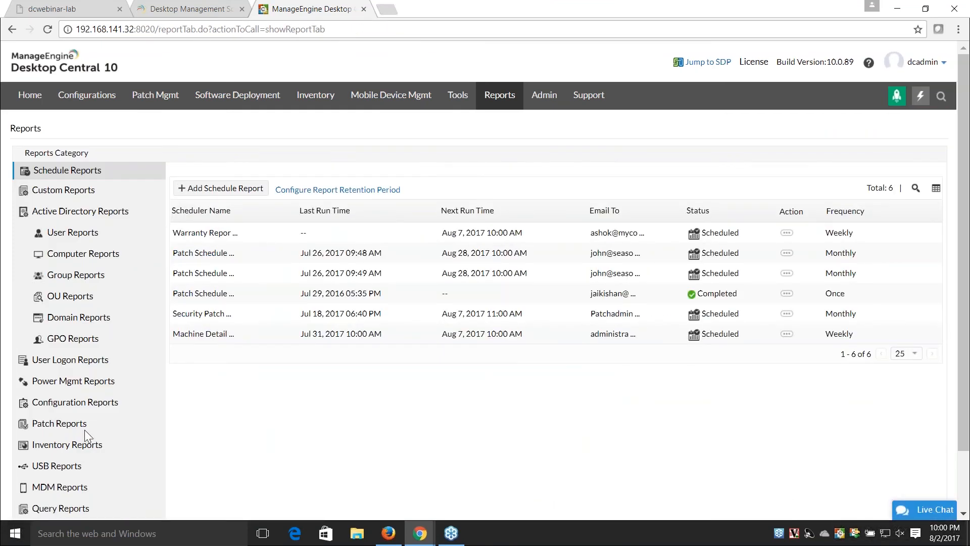
left_click(70, 445)
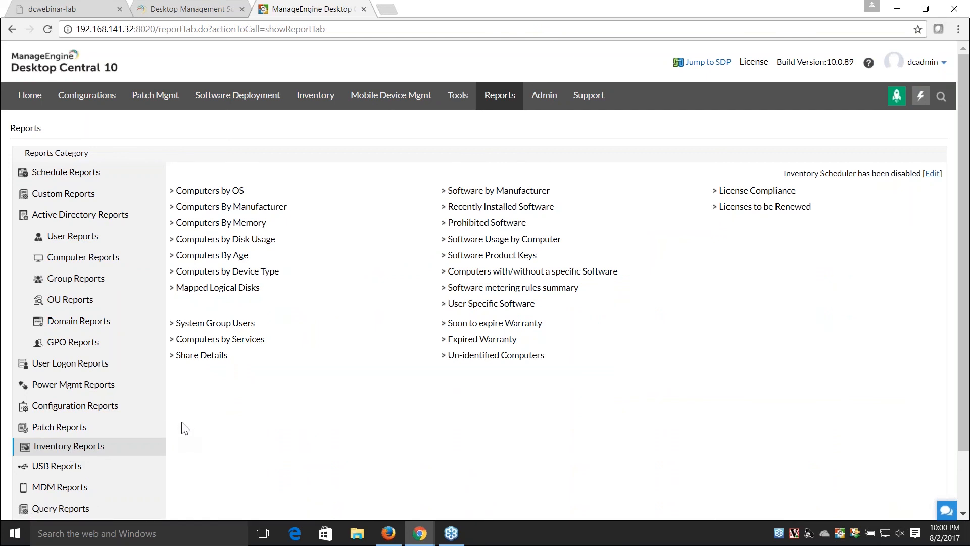
left_click(208, 323)
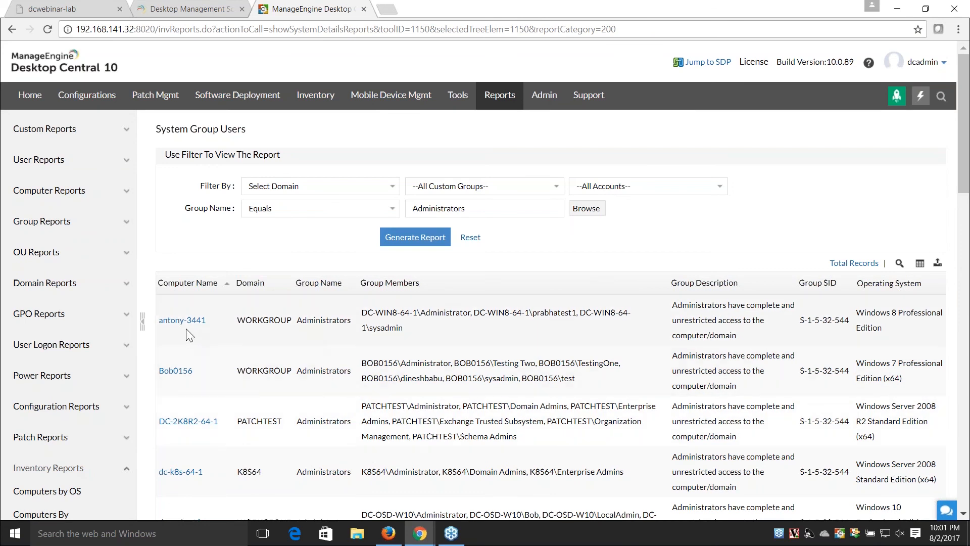
scroll(318, 344, "down", 3)
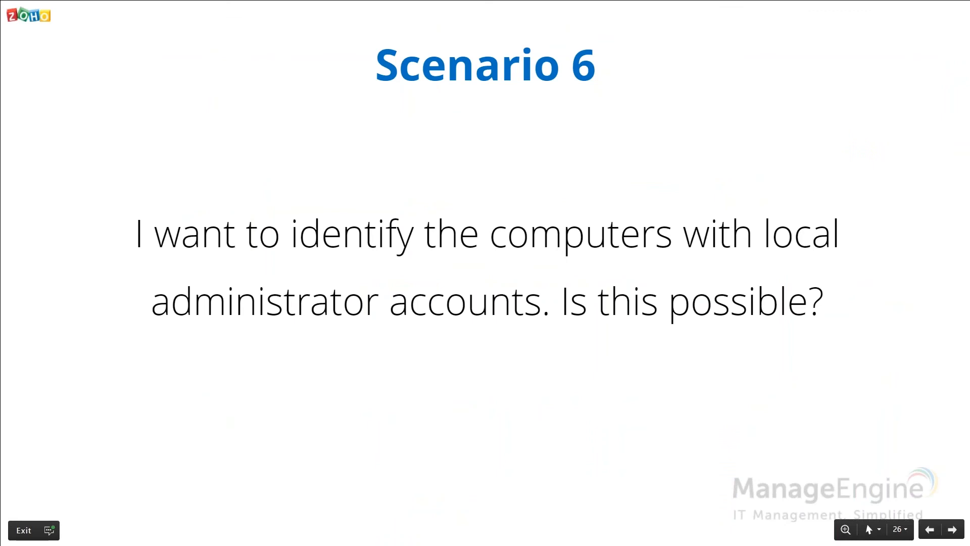
left_click(952, 530)
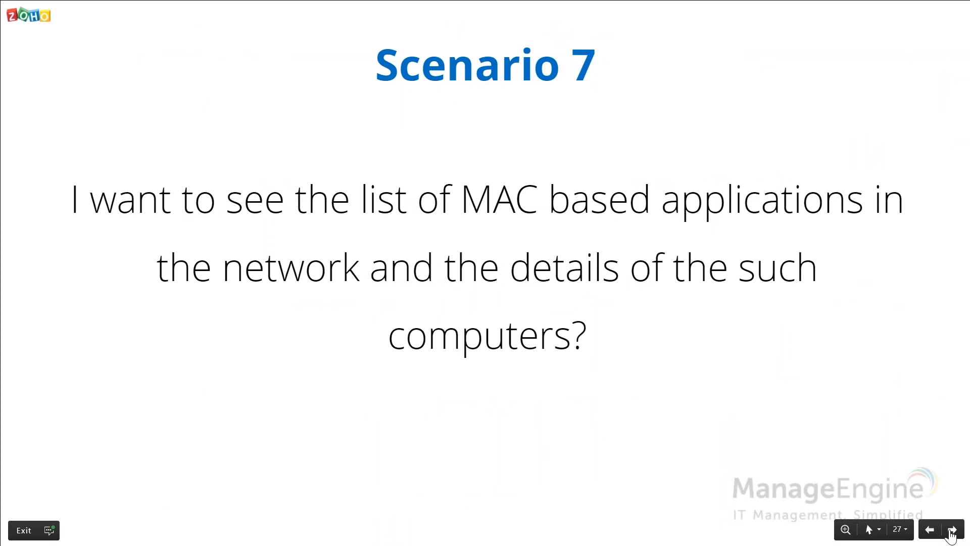
Step: Return to Desktop Central and list the Mac OS X computers from the inventory's Computers by OS chart
key("alt+Tab")
scroll(793, 464, "up", 2)
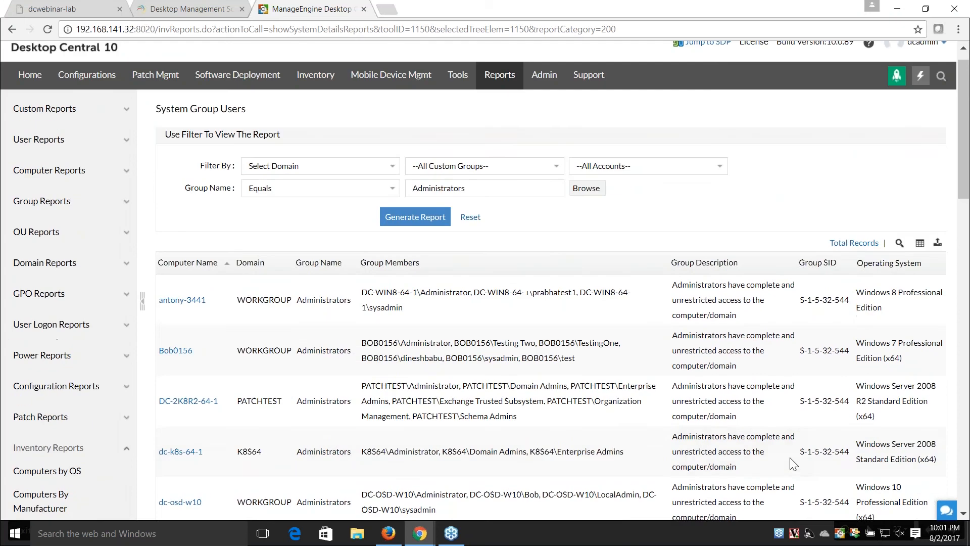
scroll(794, 464, "up", 1)
left_click(314, 95)
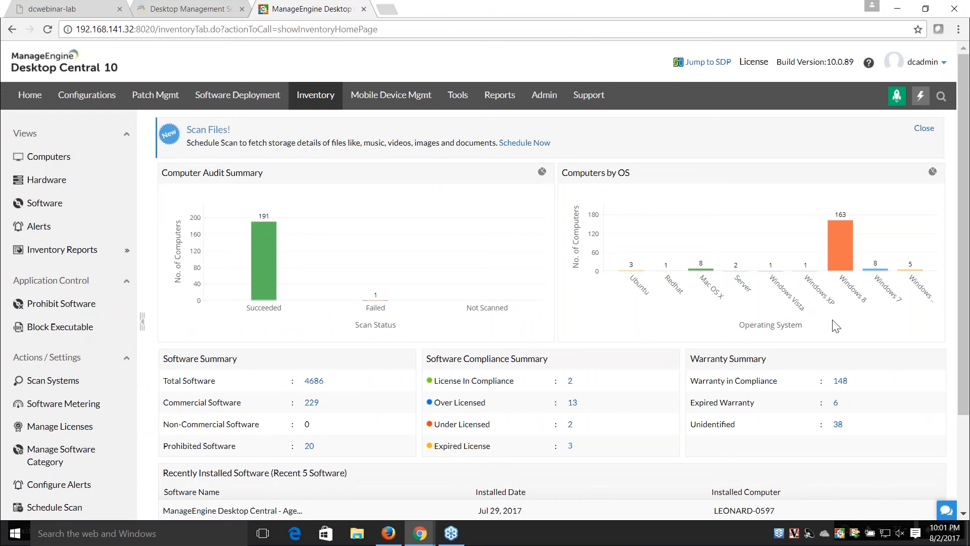
left_click(701, 270)
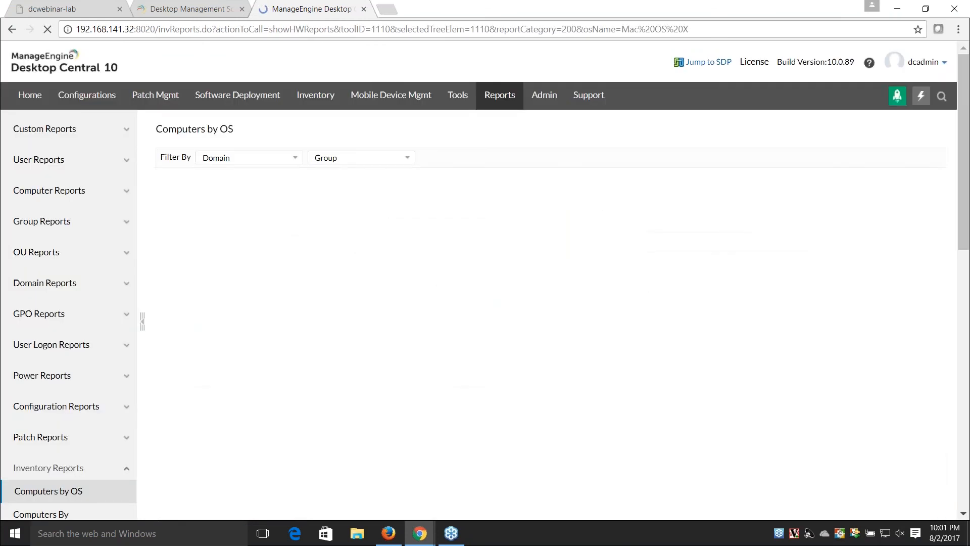
scroll(330, 268, "down", 2)
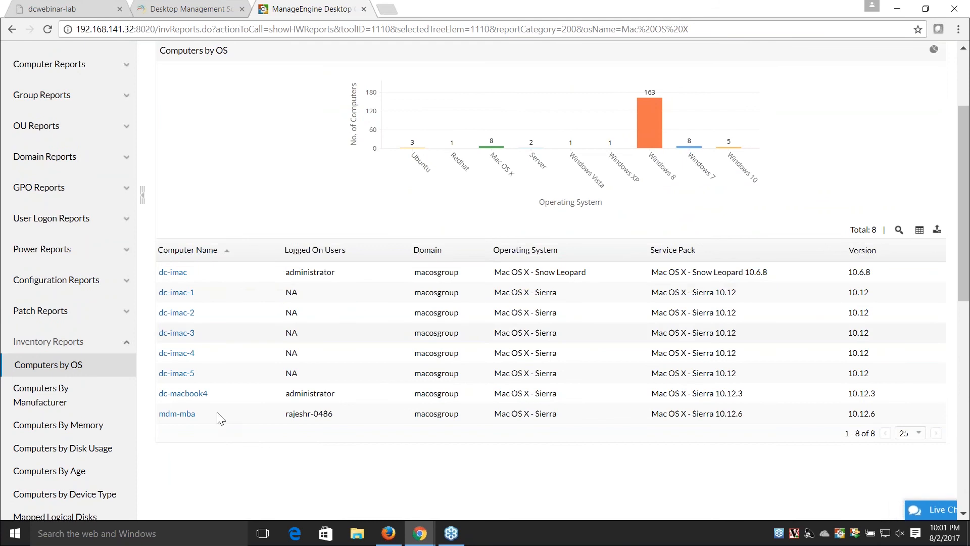
Step: Examine the hardware, software, history and summary details of computer dc-imac, and switch to the presentation to advance it to Scenario 8
left_click(169, 275)
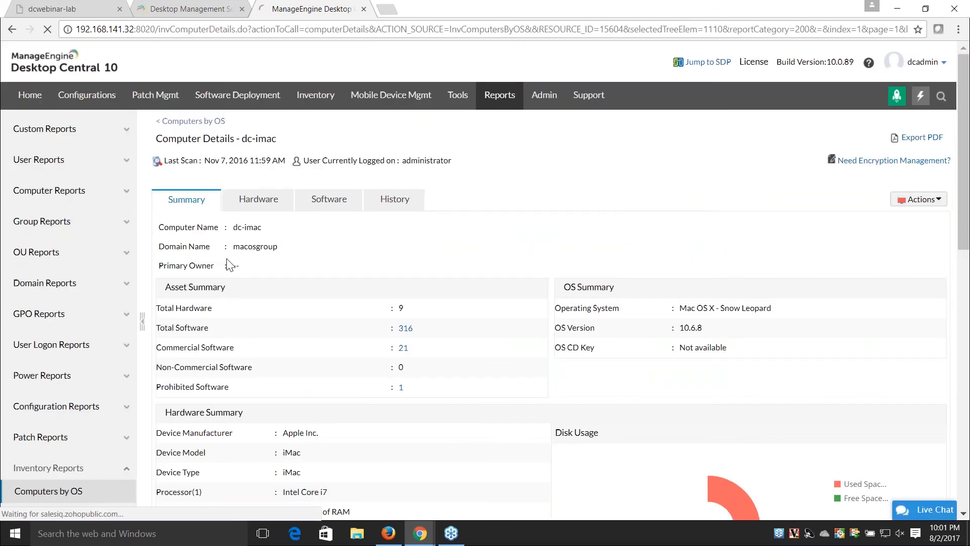
scroll(287, 234, "down", 3)
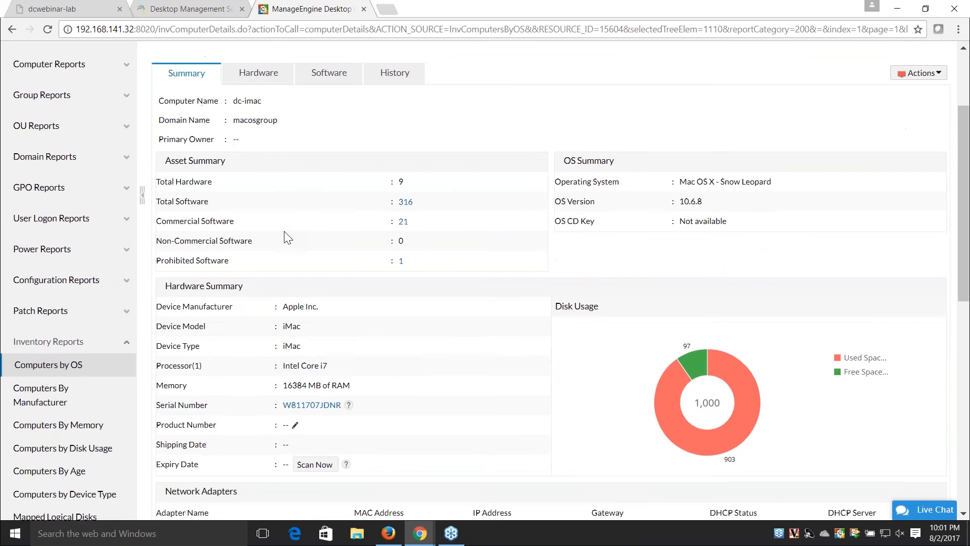
left_click(257, 73)
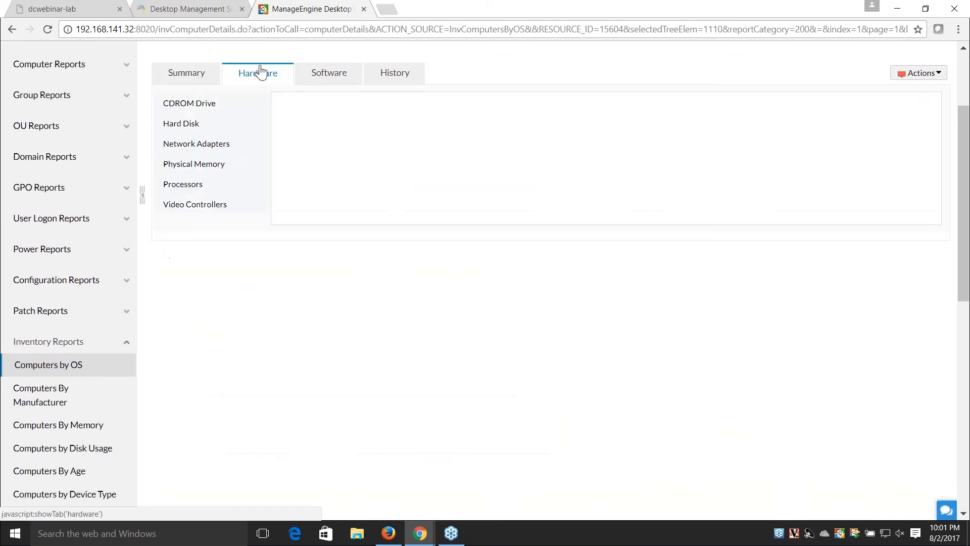
left_click(327, 80)
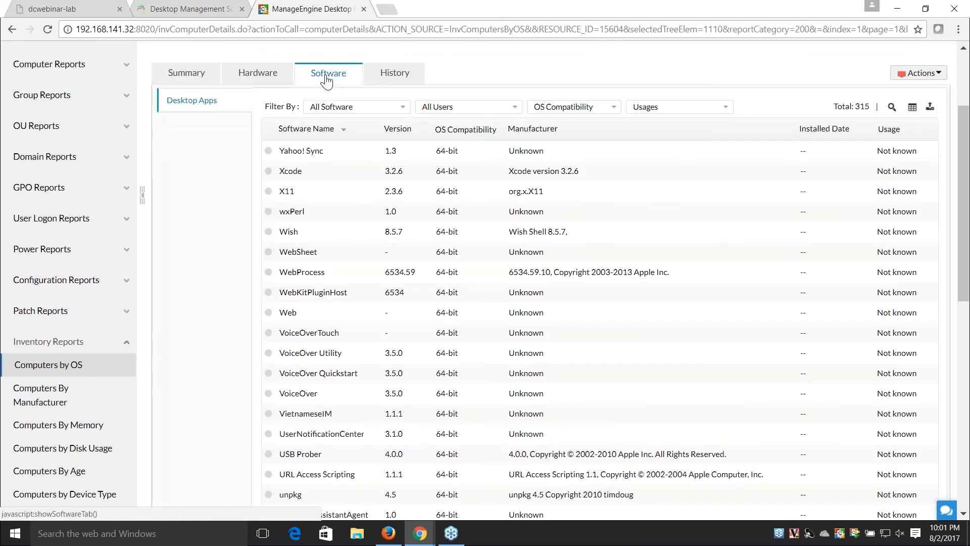
left_click(386, 78)
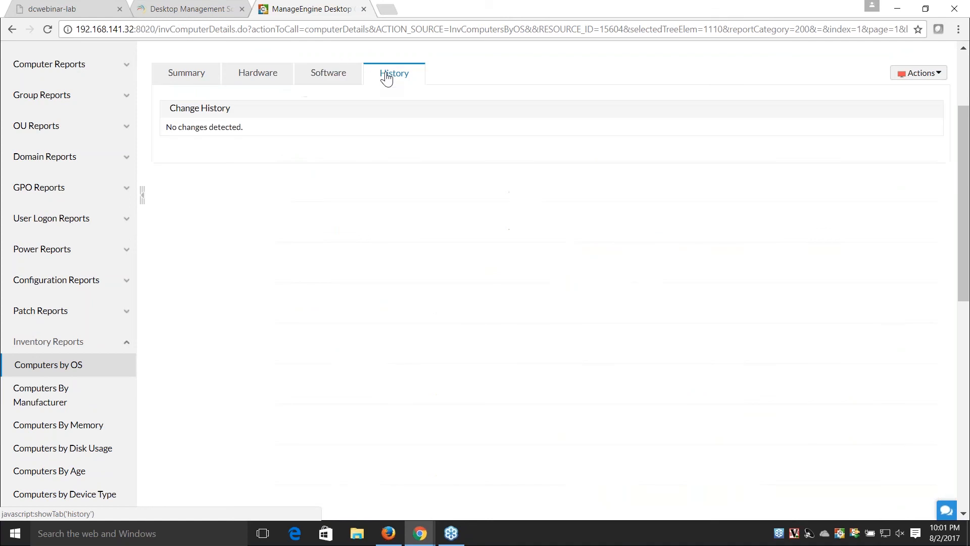
left_click(195, 79)
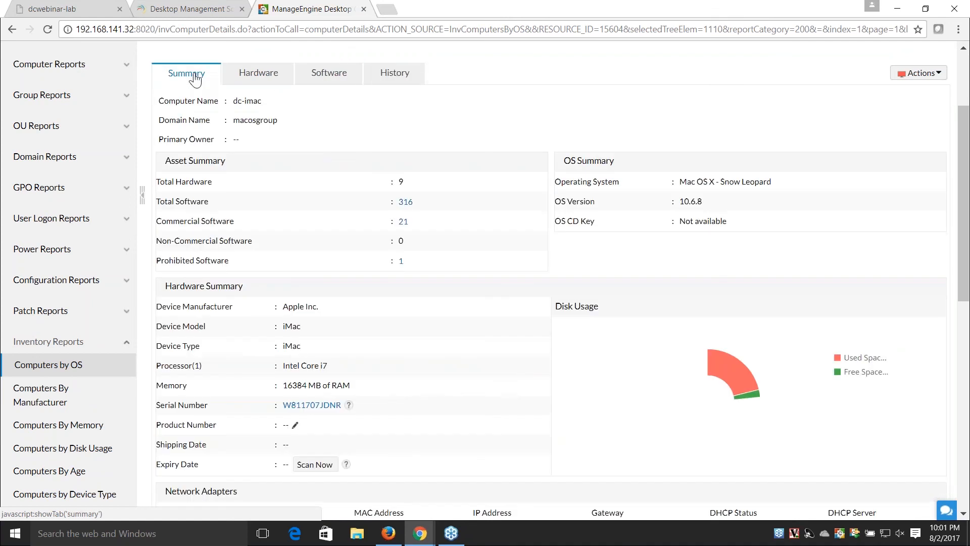
scroll(427, 318, "up", 2)
scroll(429, 319, "up", 1)
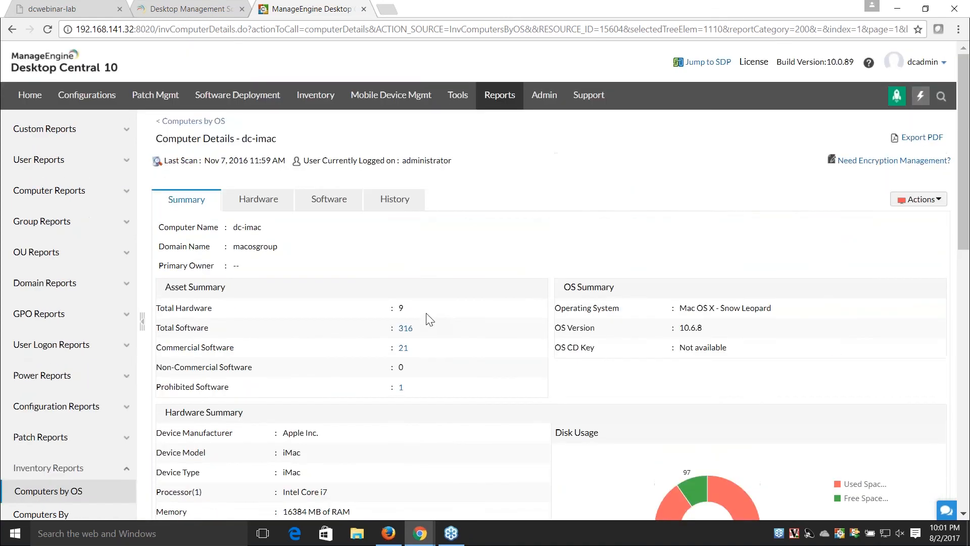
key("alt+Tab")
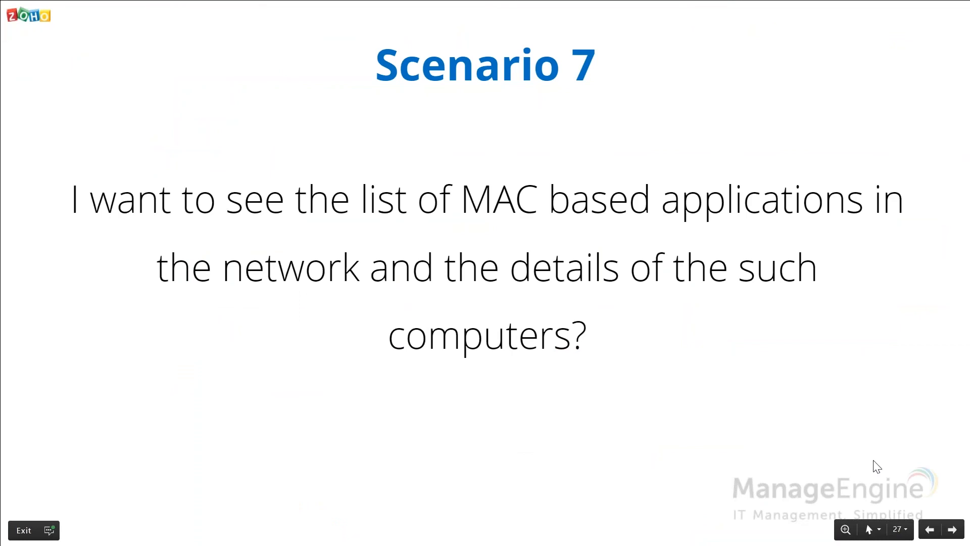
left_click(953, 530)
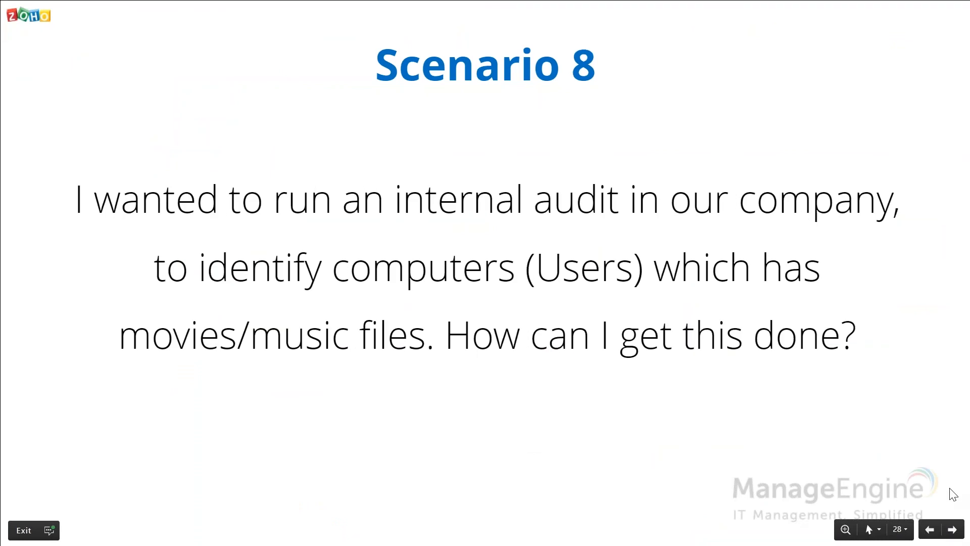